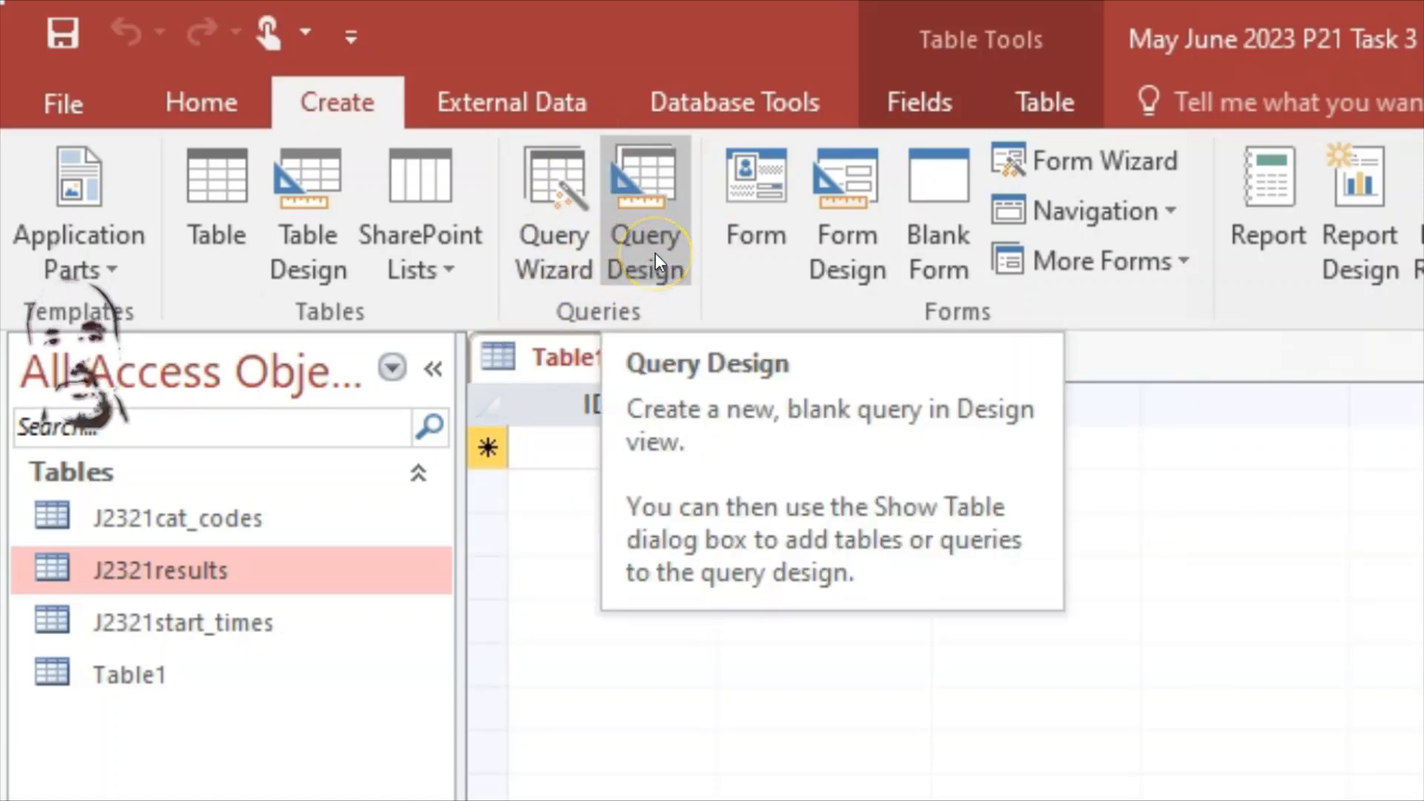
Step: Save Table1 under its default name and start the Simple Query Wizard
{"action": "left_click", "coordinate": [549, 241]}
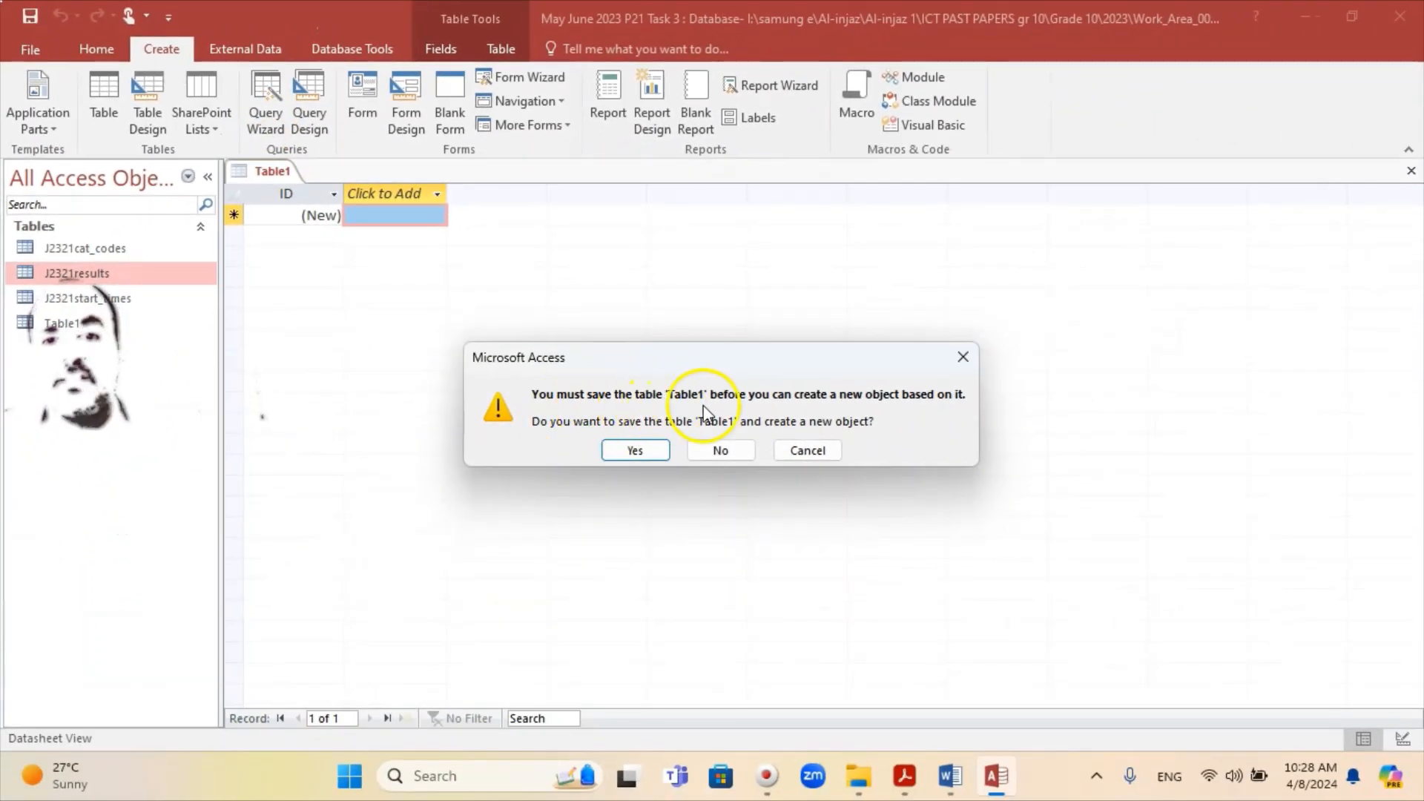
{"action": "left_click", "coordinate": [636, 450]}
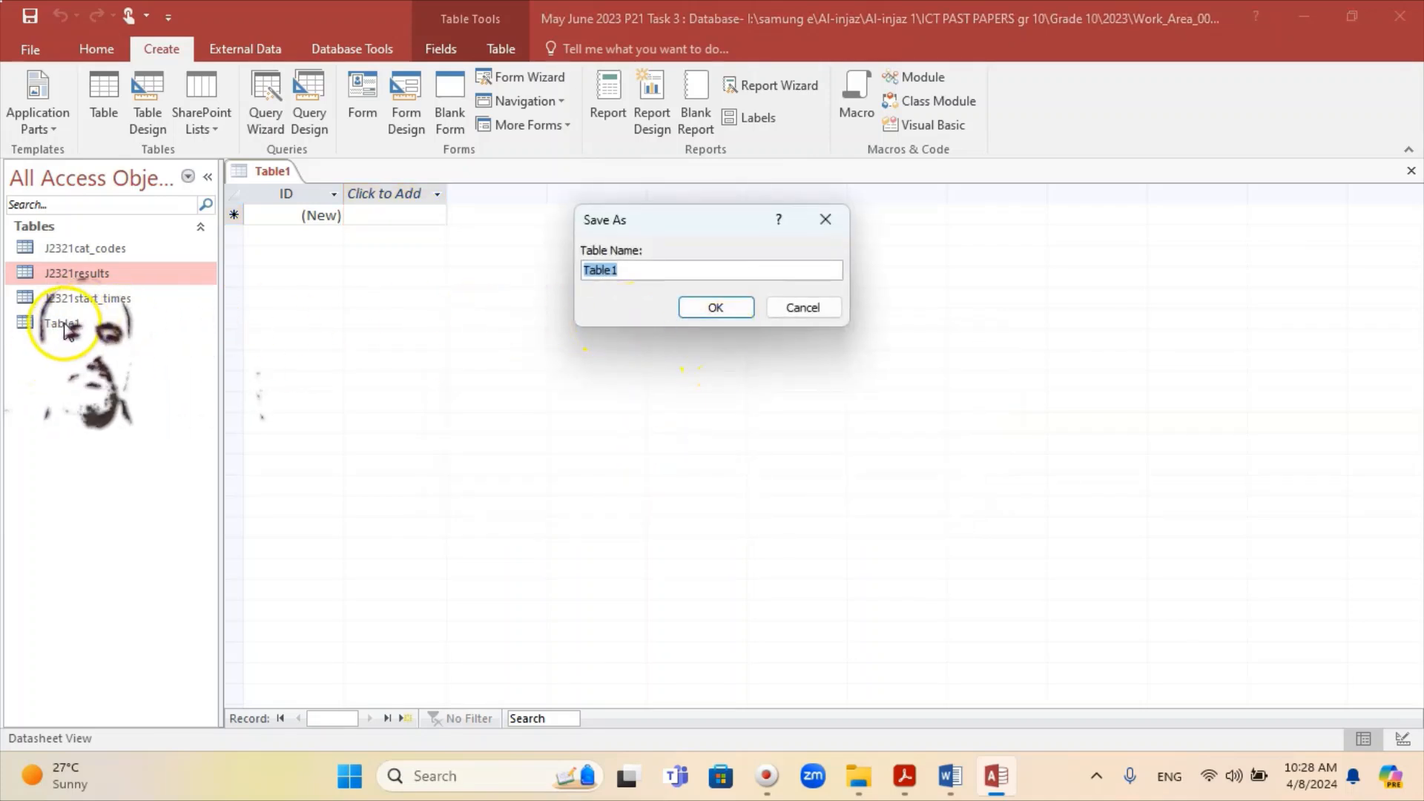
{"action": "left_click", "coordinate": [714, 300]}
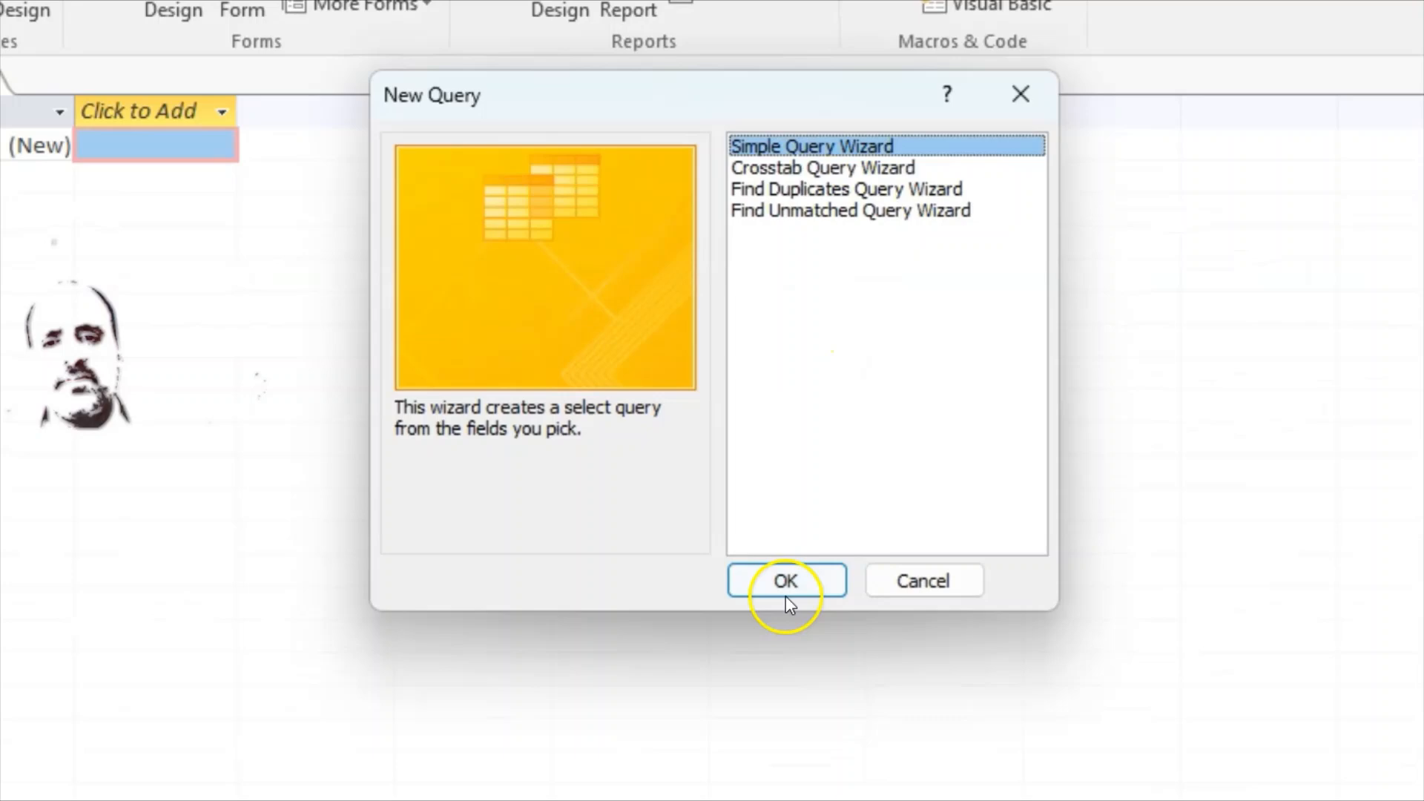
{"action": "left_click", "coordinate": [786, 590]}
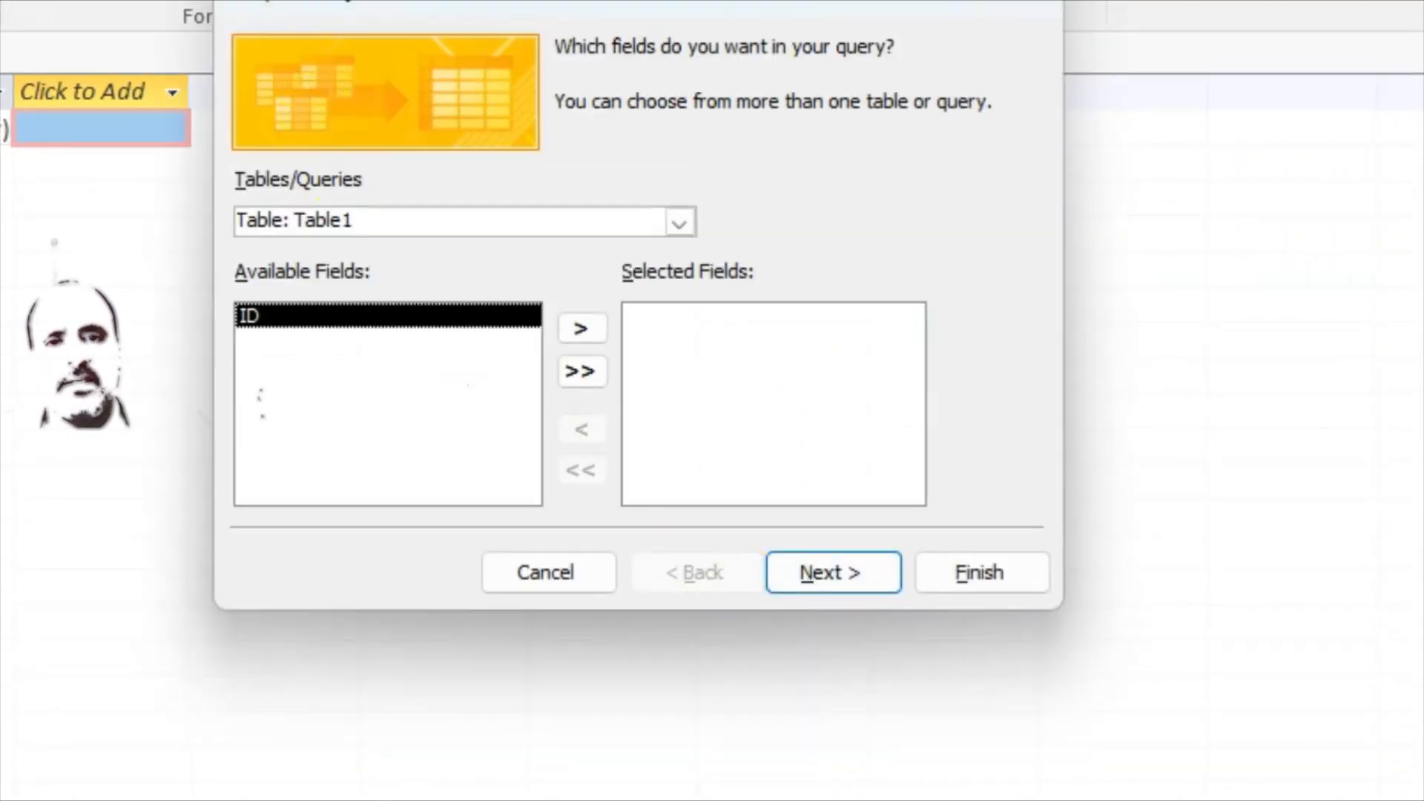
{"action": "left_click_drag", "start_coordinate": [343, 1], "coordinate": [209, 81]}
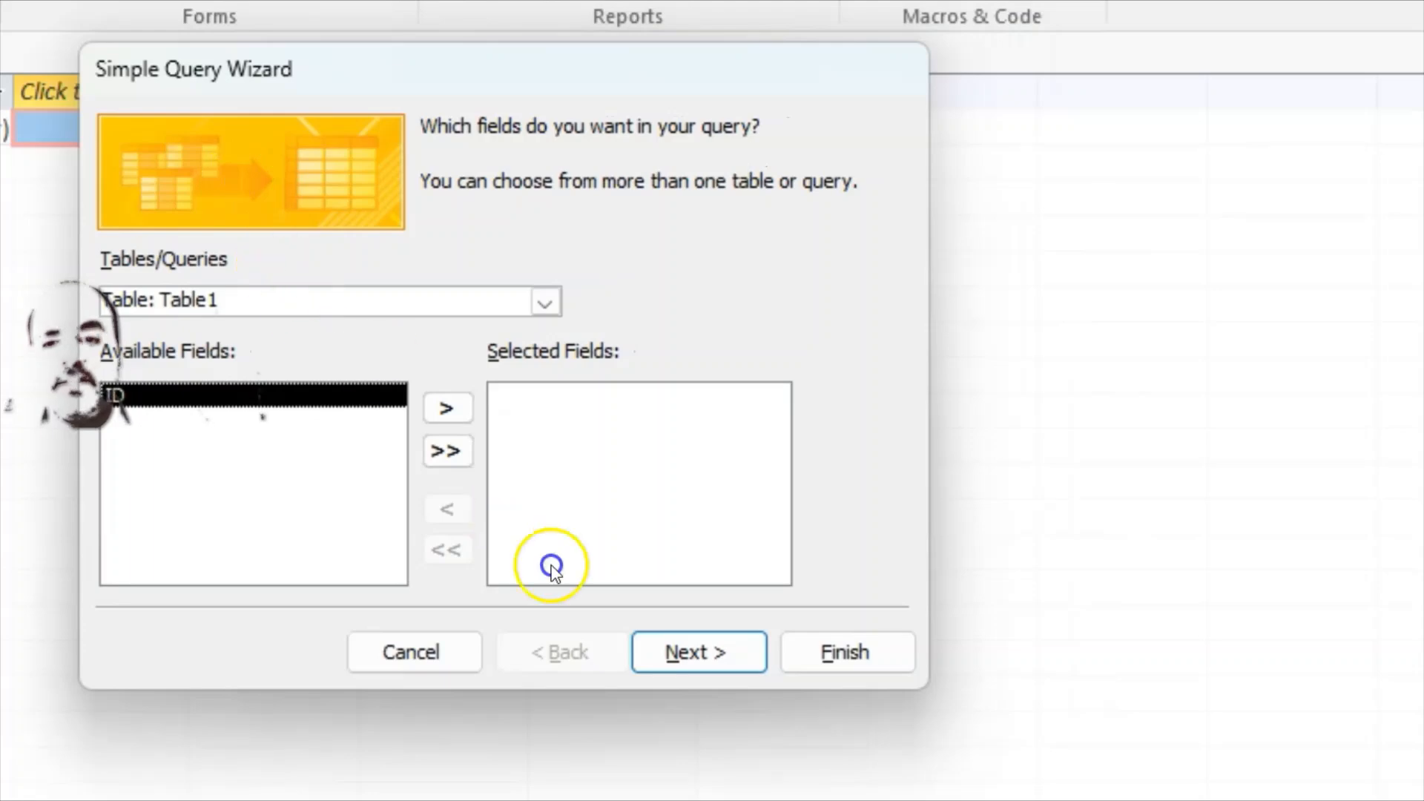
Step: Browse the source tables and add Group_Code from J2321start_times to the selected fields
{"action": "left_click", "coordinate": [546, 299]}
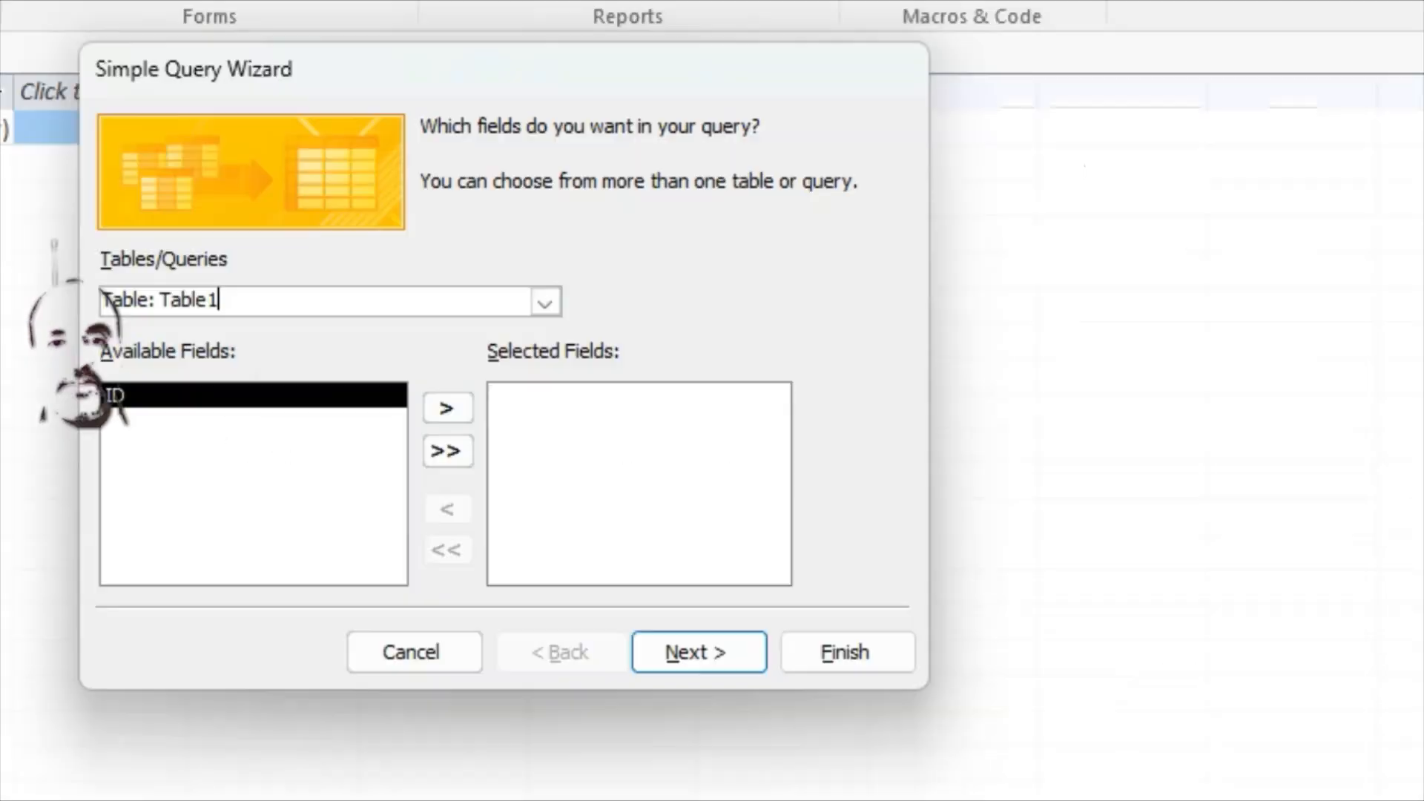
{"action": "left_click", "coordinate": [483, 385]}
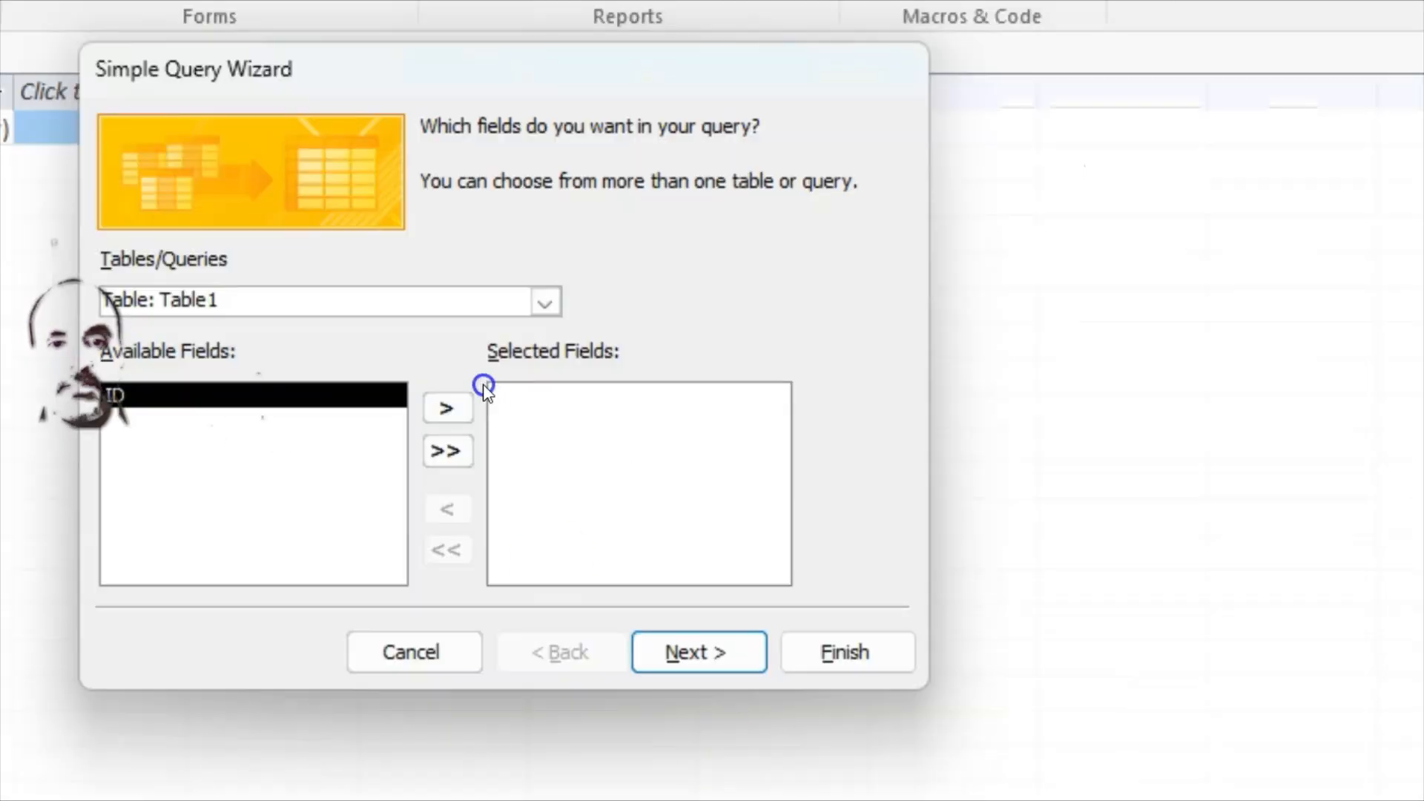
{"action": "left_click", "coordinate": [549, 301]}
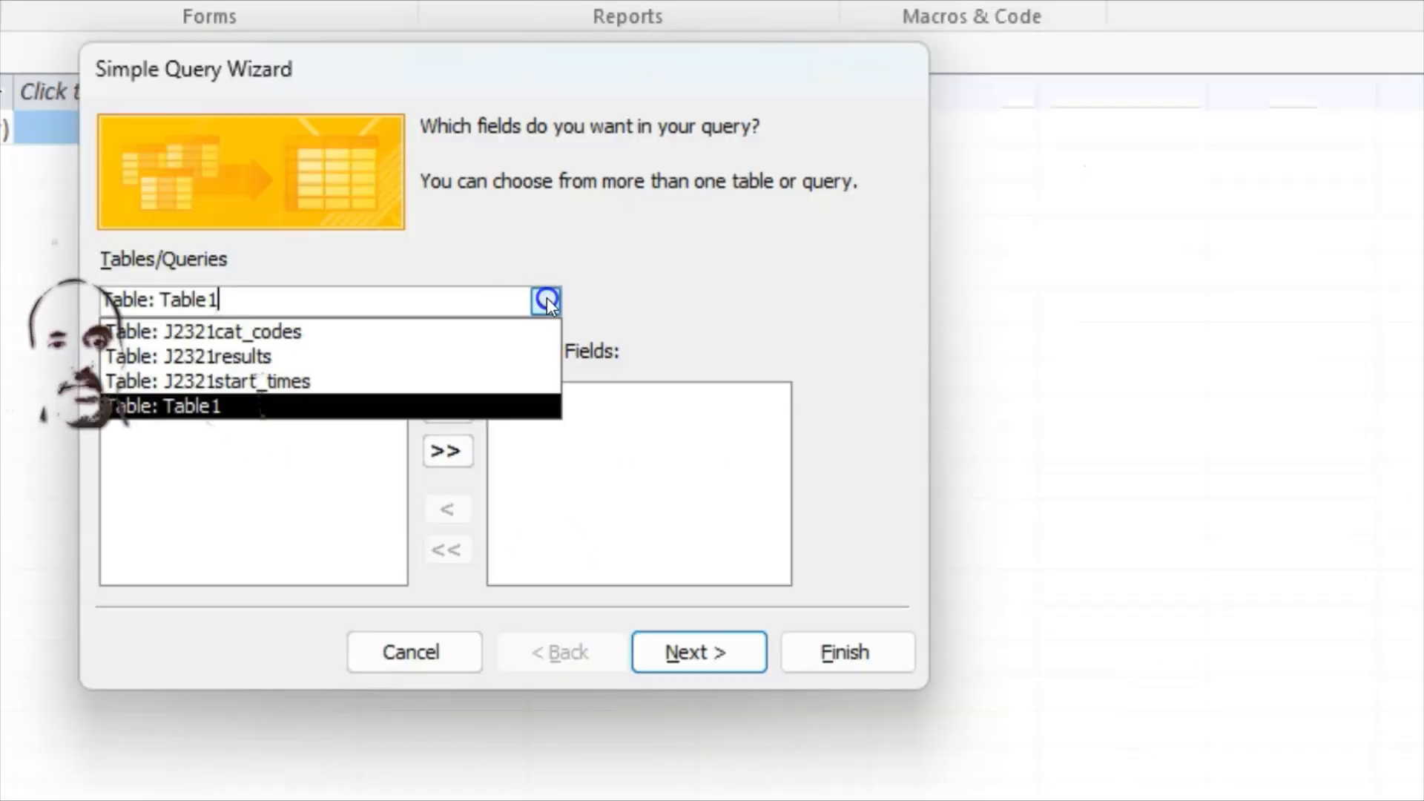
{"action": "left_click", "coordinate": [294, 330]}
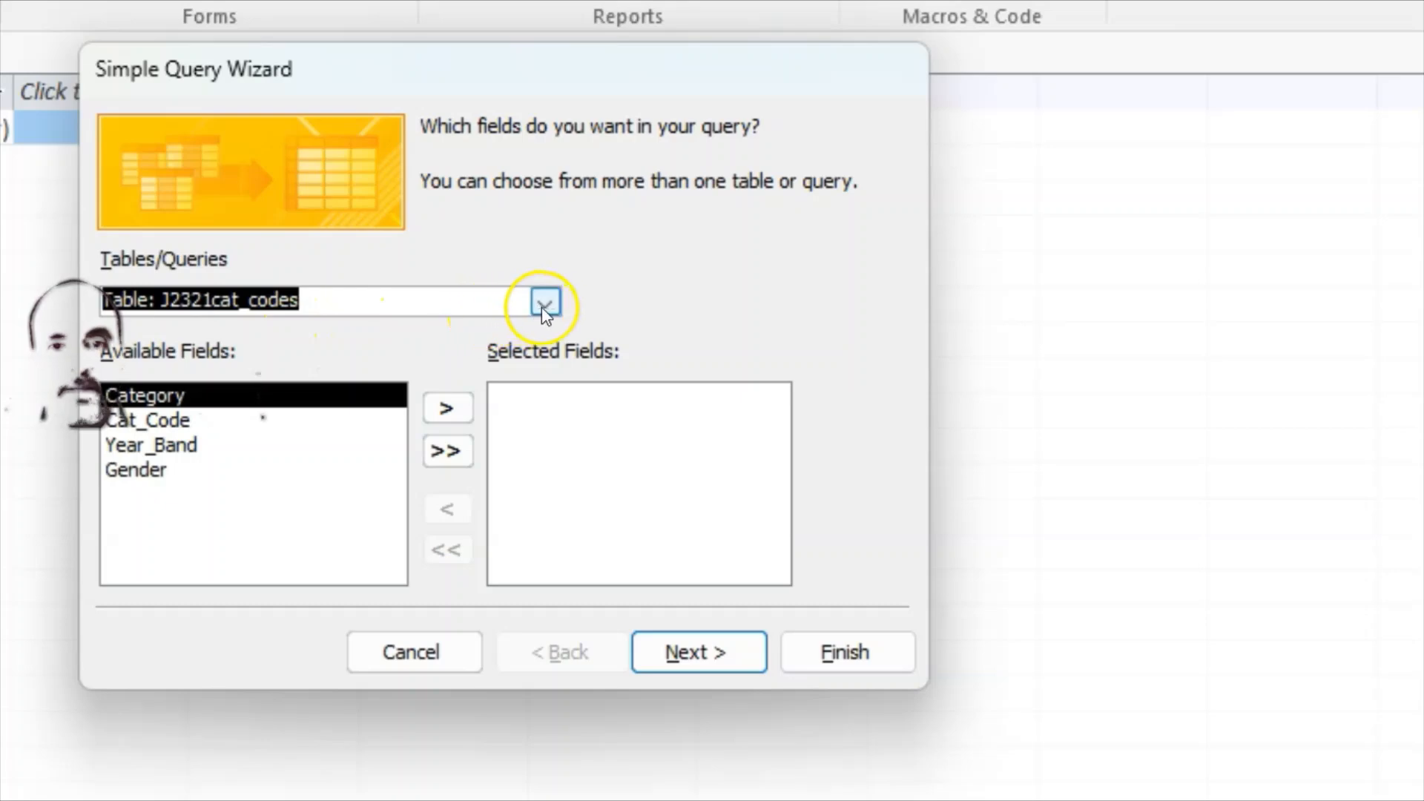
{"action": "left_click", "coordinate": [546, 302]}
{"action": "left_click", "coordinate": [307, 357]}
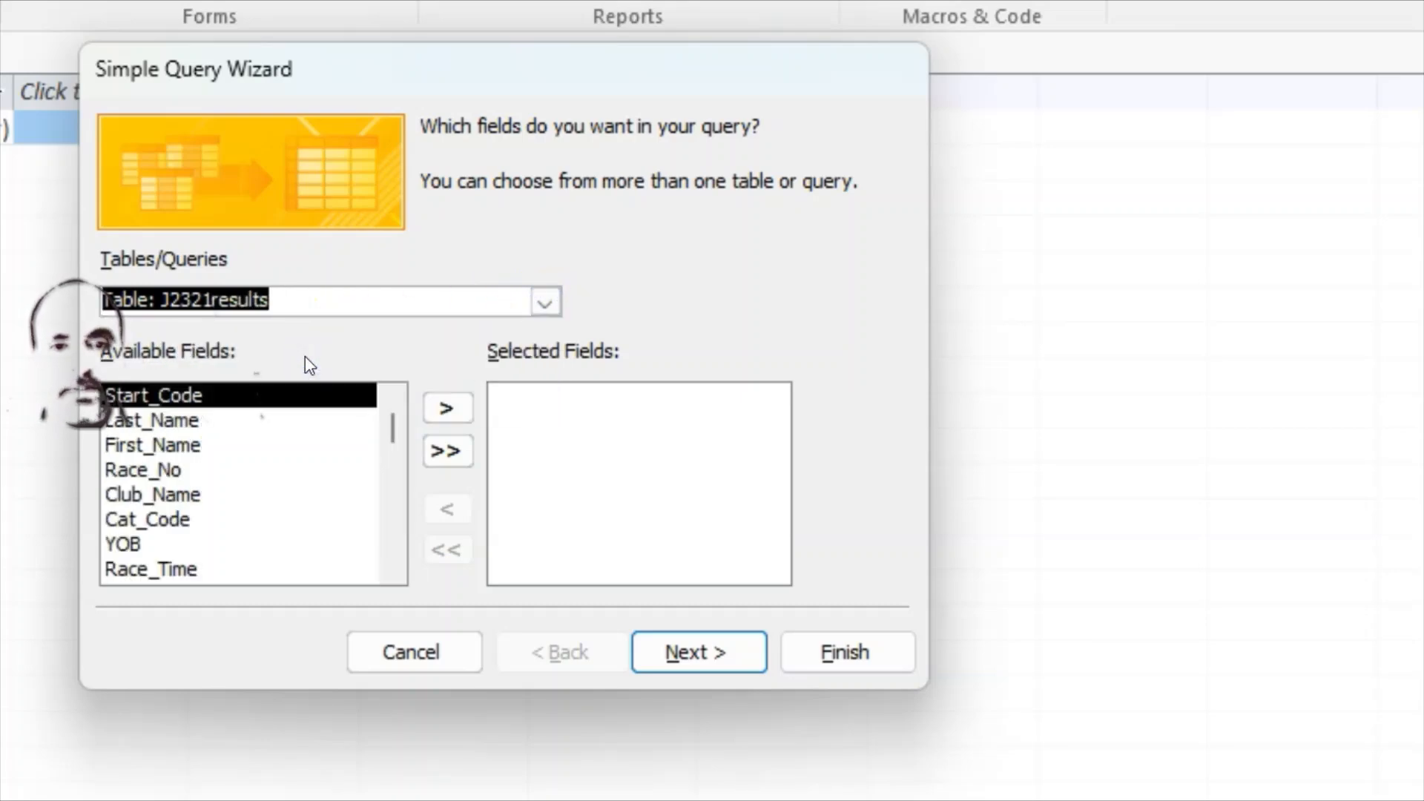
{"action": "left_click", "coordinate": [546, 300]}
{"action": "left_click", "coordinate": [230, 380]}
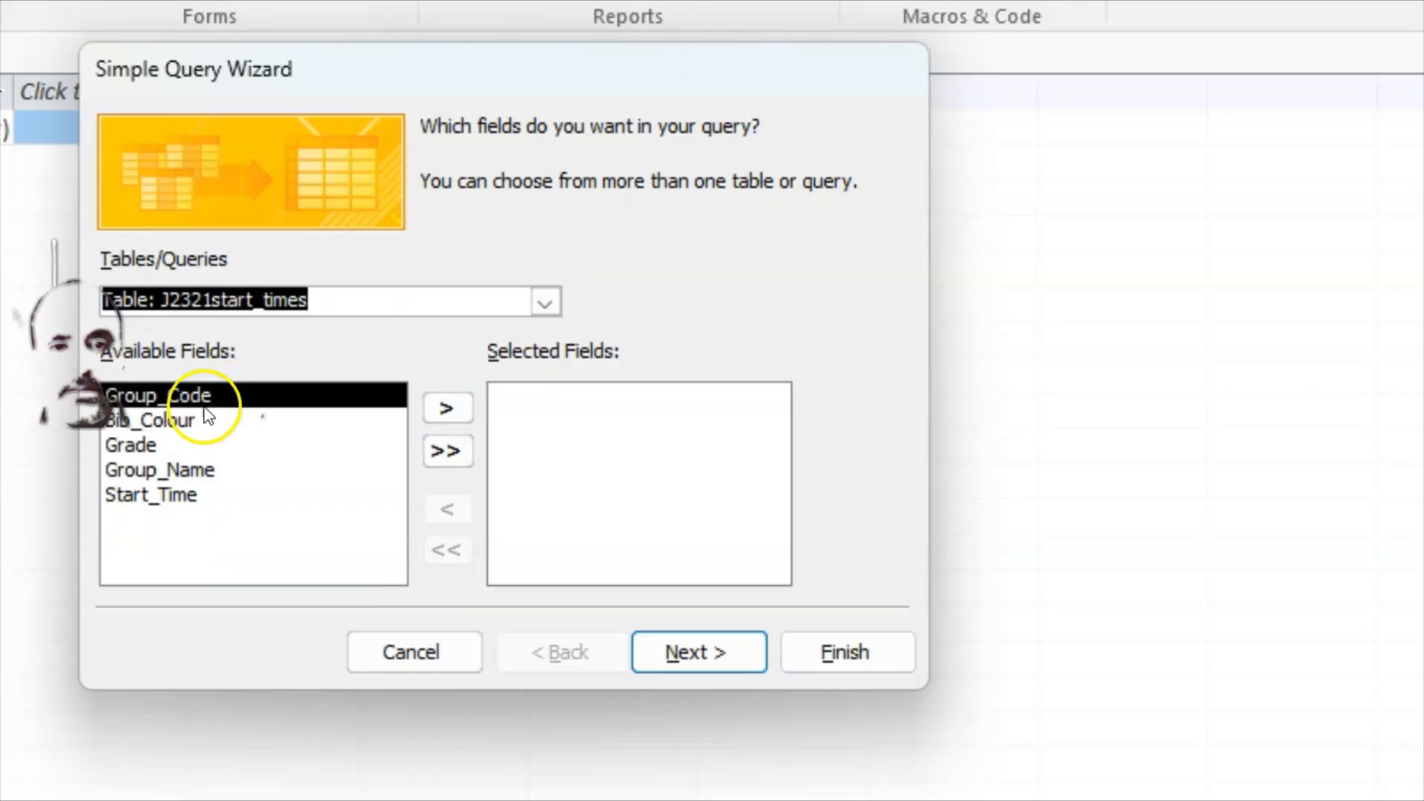
{"action": "left_click", "coordinate": [445, 407]}
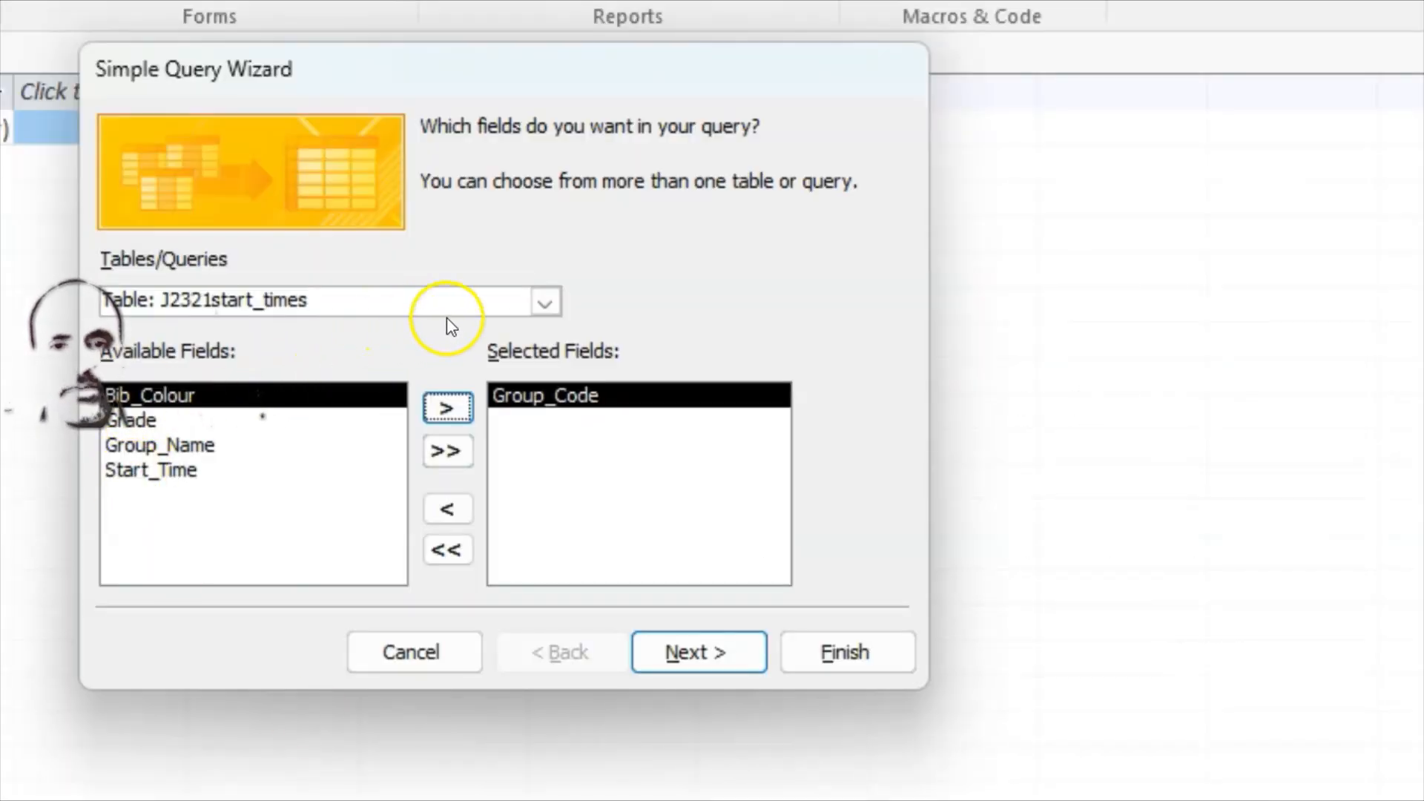
Step: Add Last_Name, First_Name, YOB, Status, Race_Time and Event_Rank from J2321results
{"action": "left_click", "coordinate": [546, 300]}
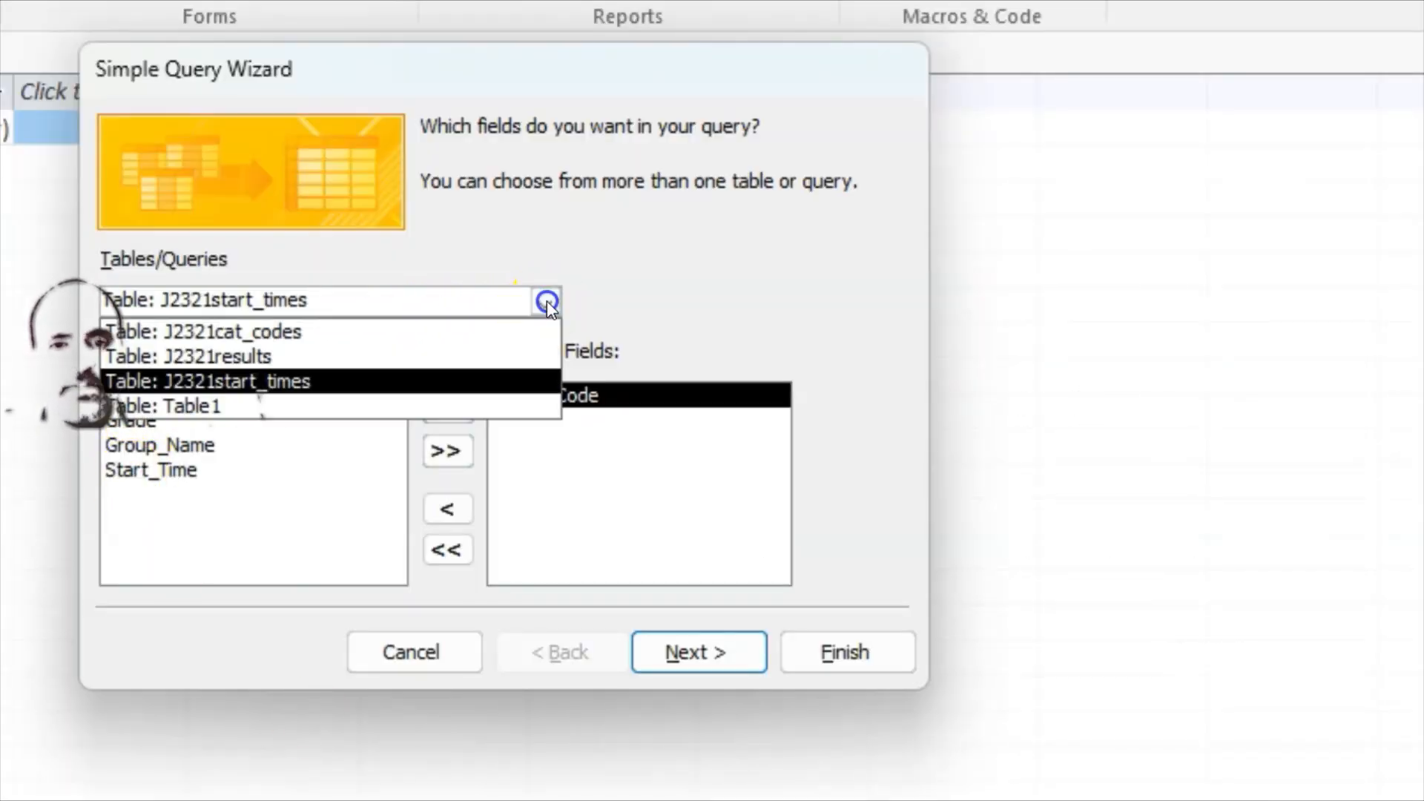
{"action": "left_click", "coordinate": [225, 359]}
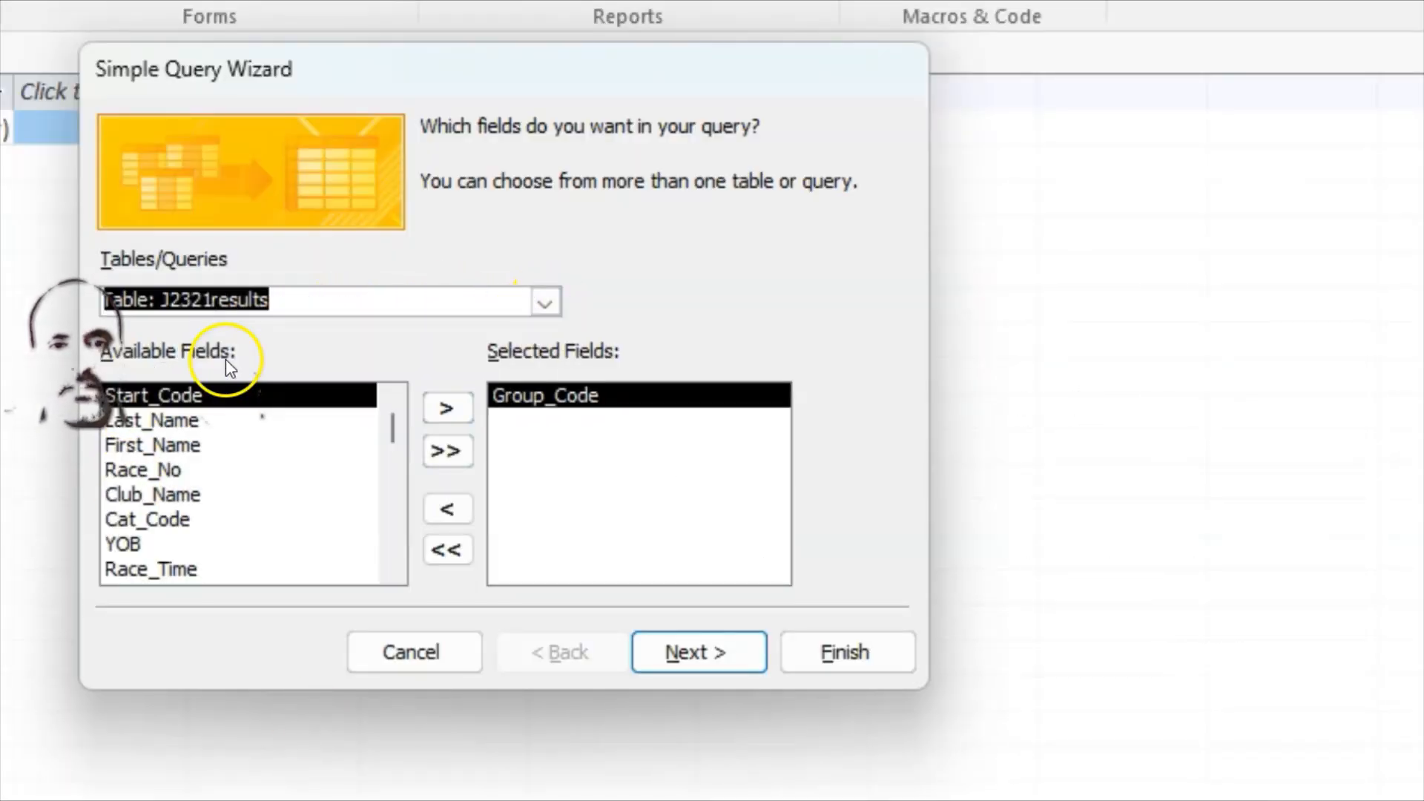
{"action": "left_click", "coordinate": [223, 411]}
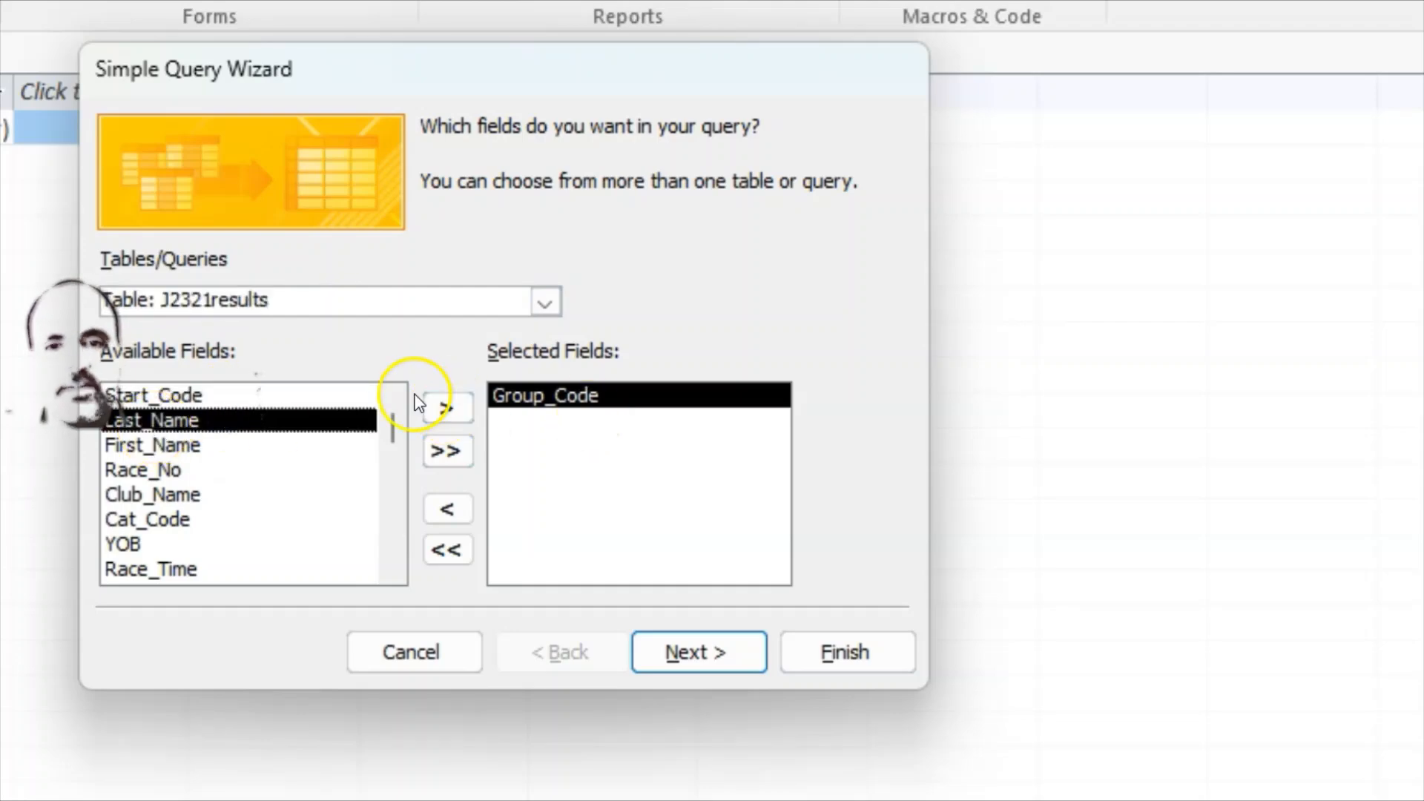
{"action": "left_click", "coordinate": [445, 410]}
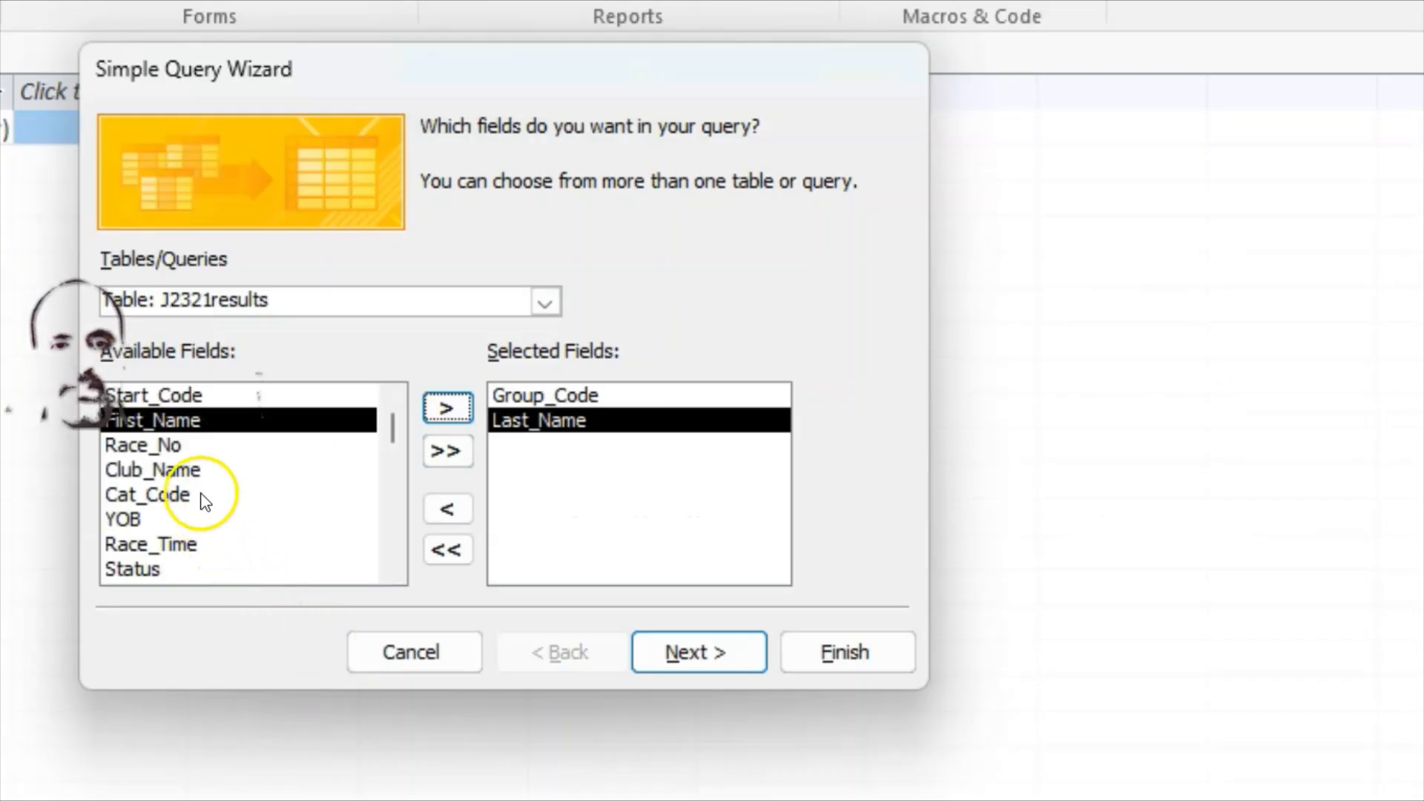
{"action": "left_click", "coordinate": [452, 408]}
{"action": "left_click", "coordinate": [141, 497]}
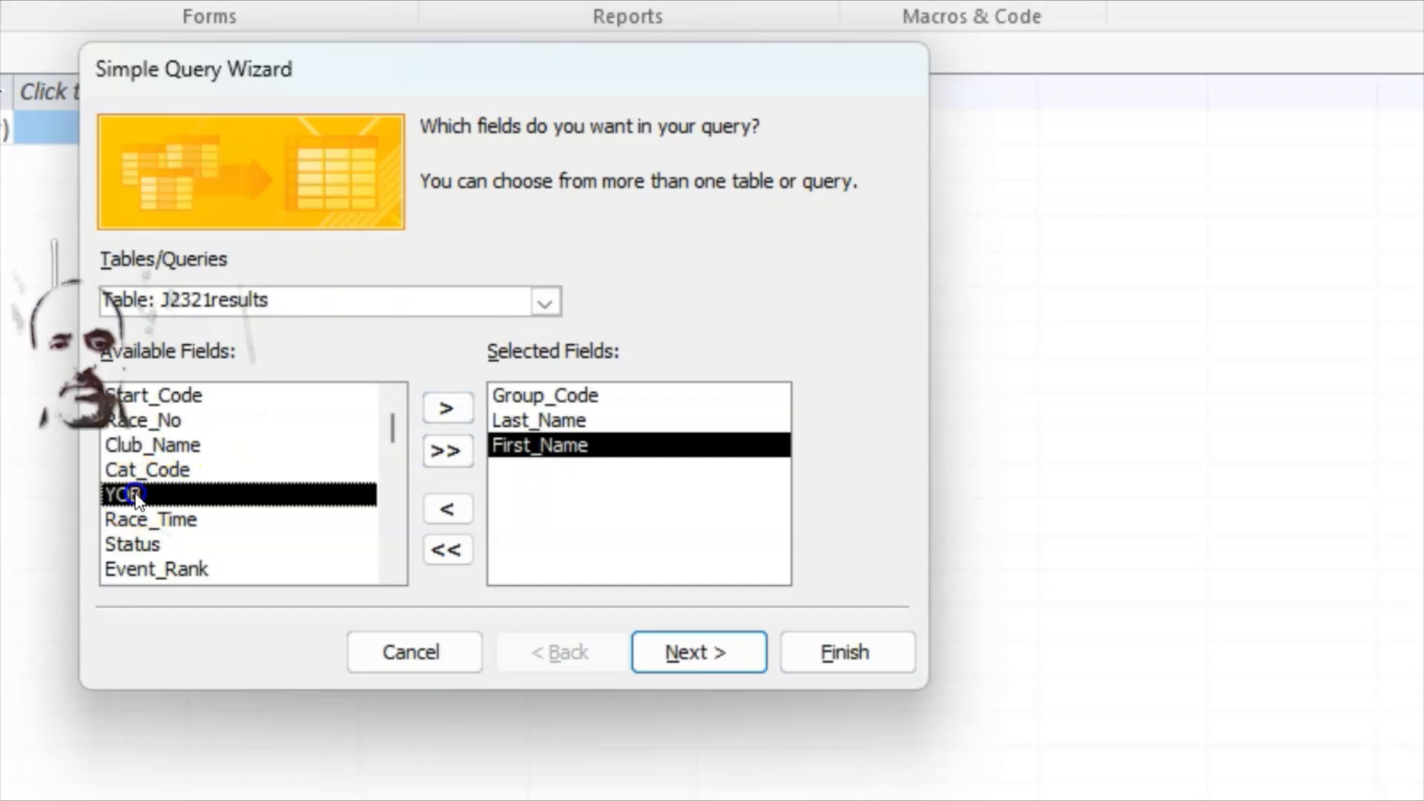
{"action": "left_click", "coordinate": [447, 408]}
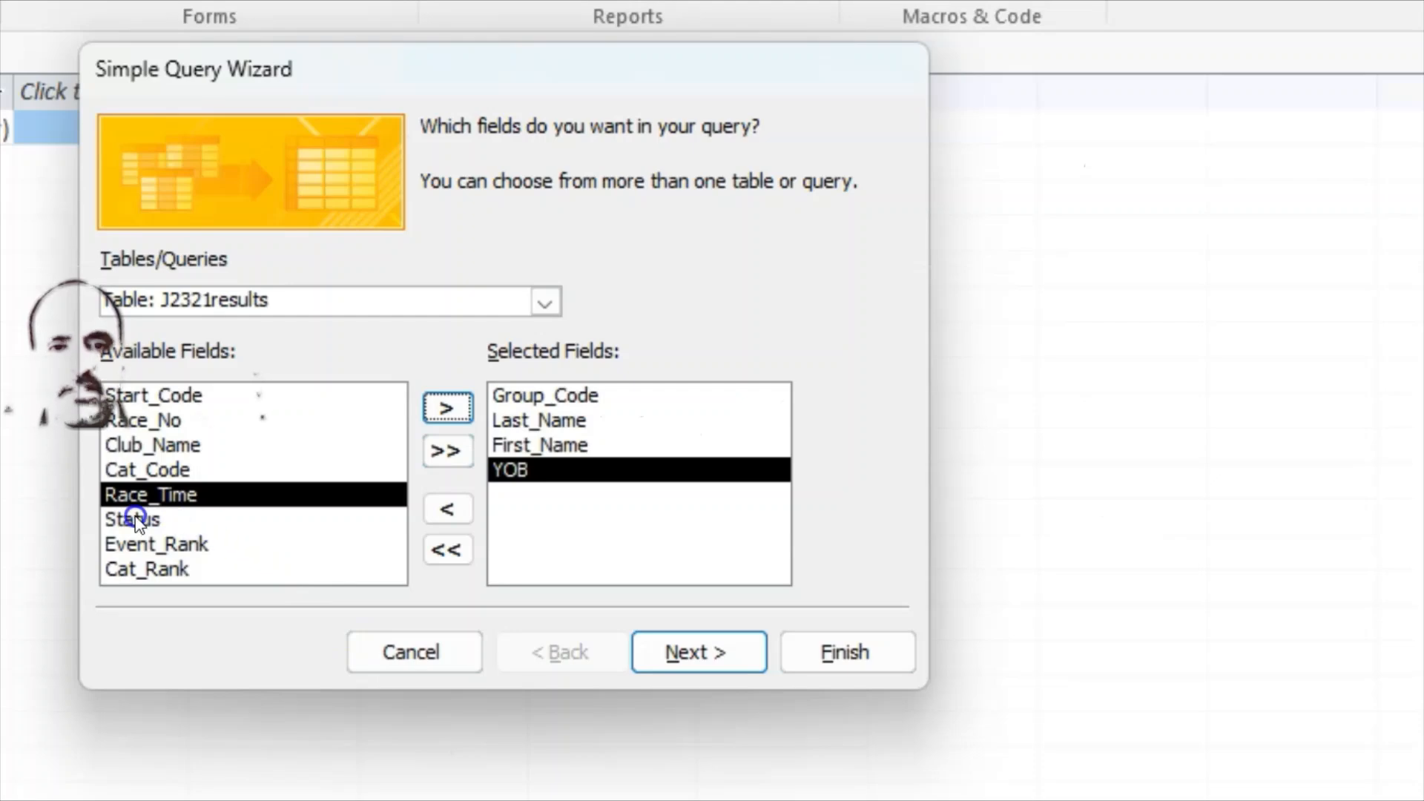
{"action": "left_click", "coordinate": [134, 519]}
{"action": "left_click", "coordinate": [460, 407]}
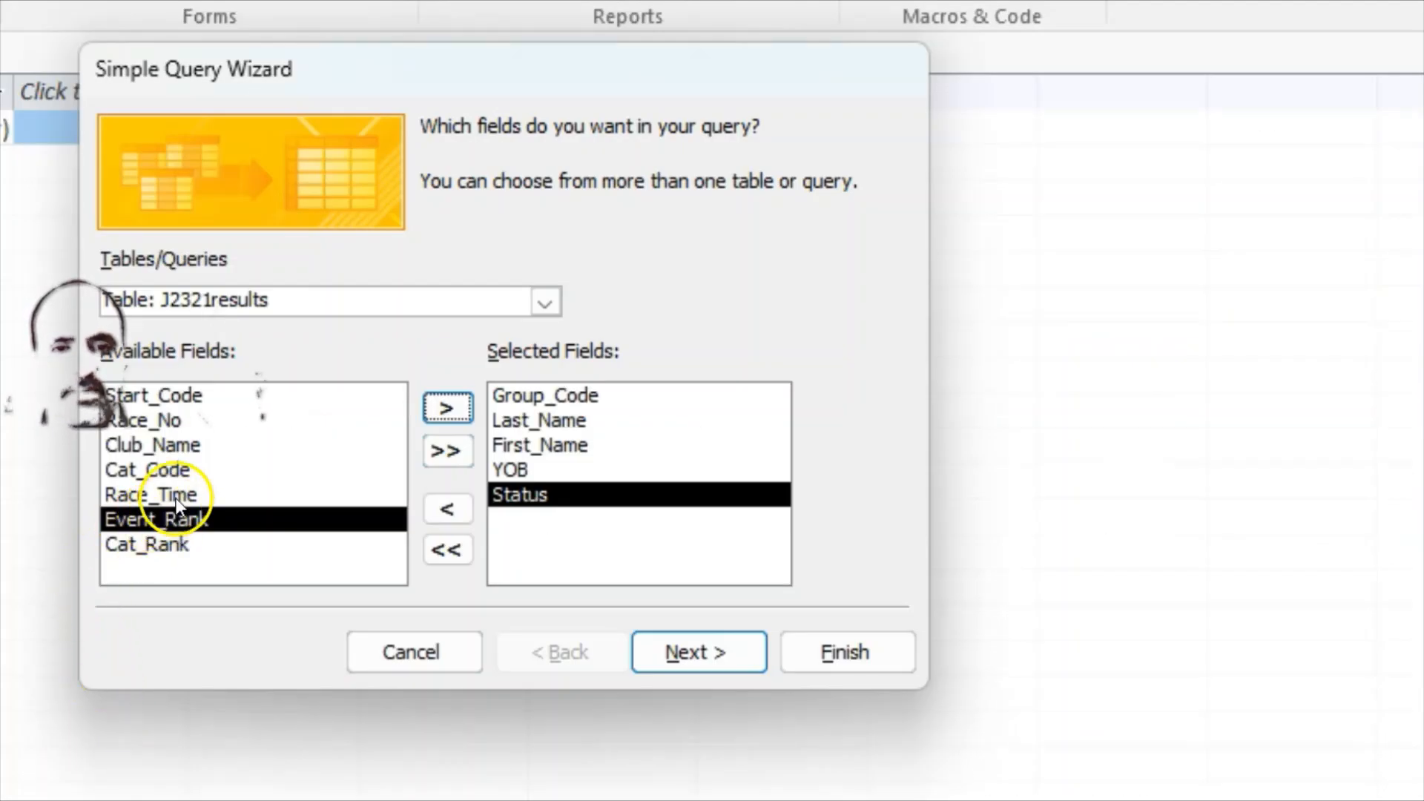
{"action": "left_click", "coordinate": [178, 497]}
{"action": "left_click", "coordinate": [447, 408]}
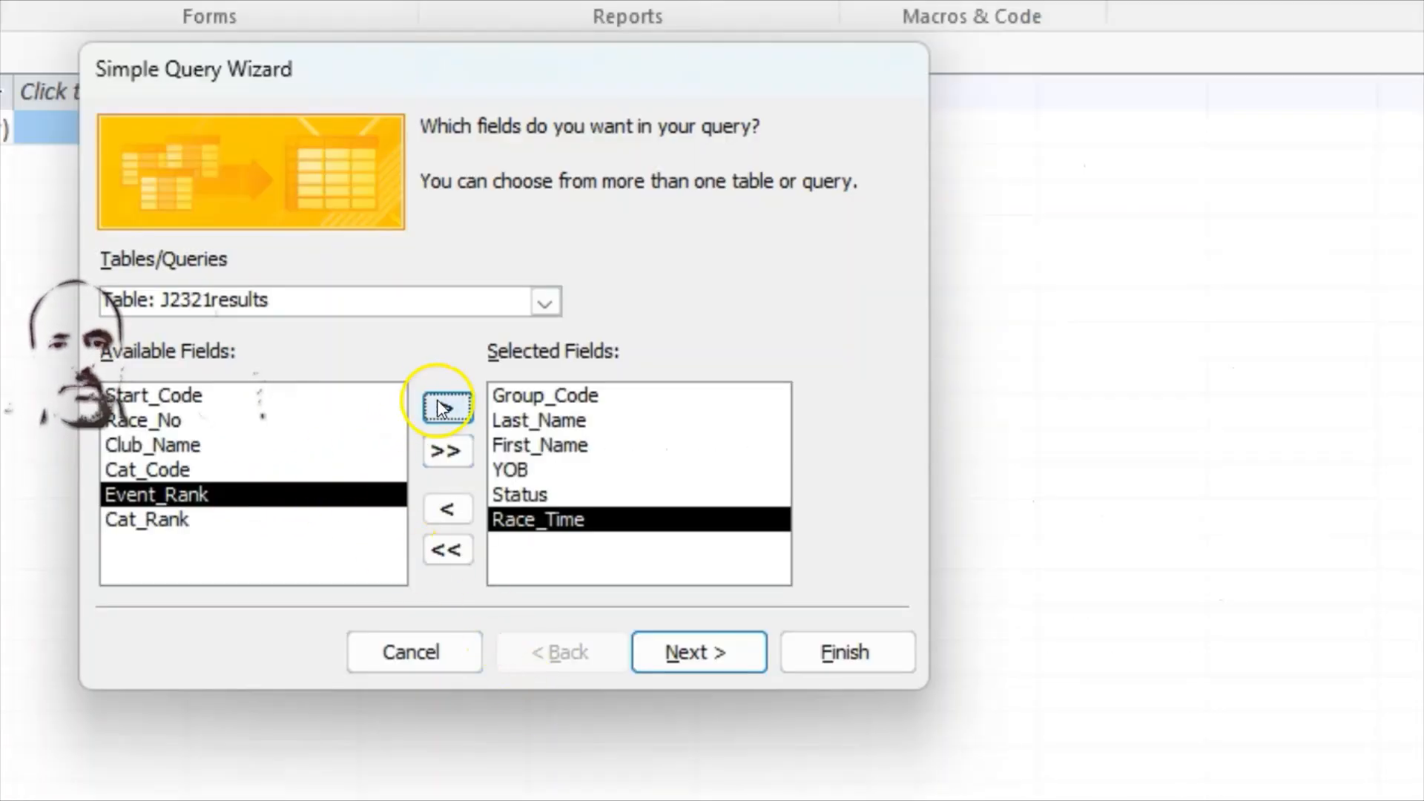
{"action": "left_click", "coordinate": [443, 408]}
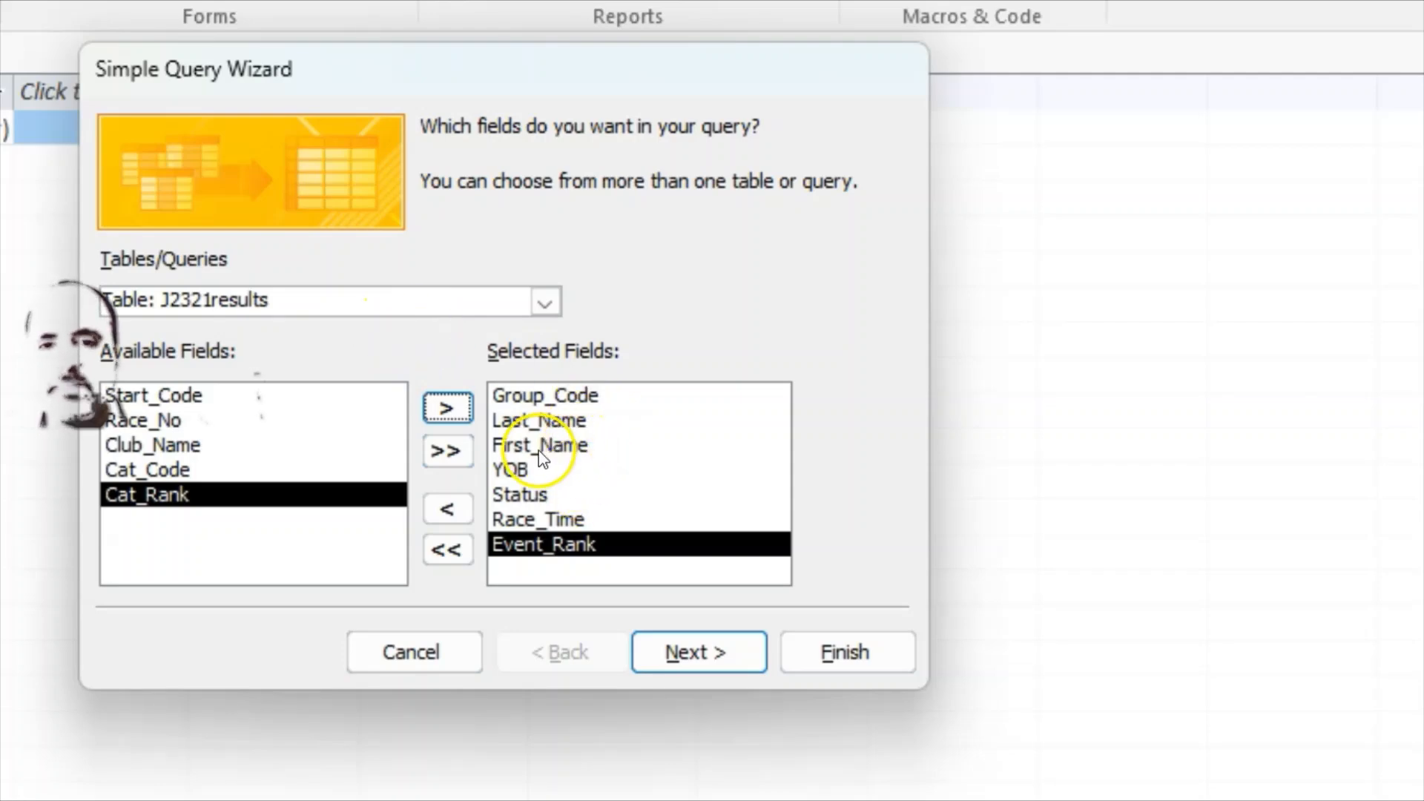
Step: Check the exam task requirements, then continue past field selection
{"action": "left_click", "coordinate": [964, 800]}
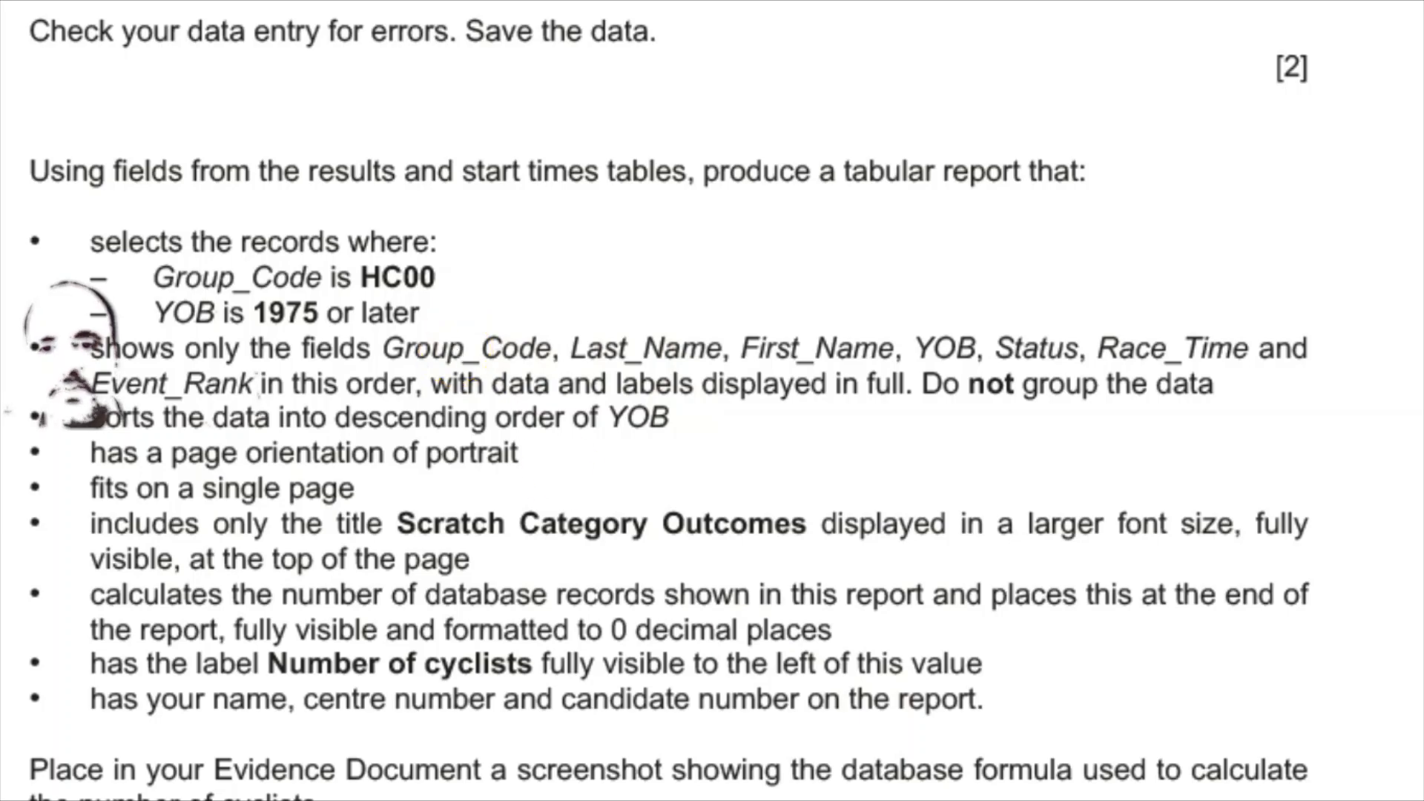
{"action": "key", "text": "alt+Tab"}
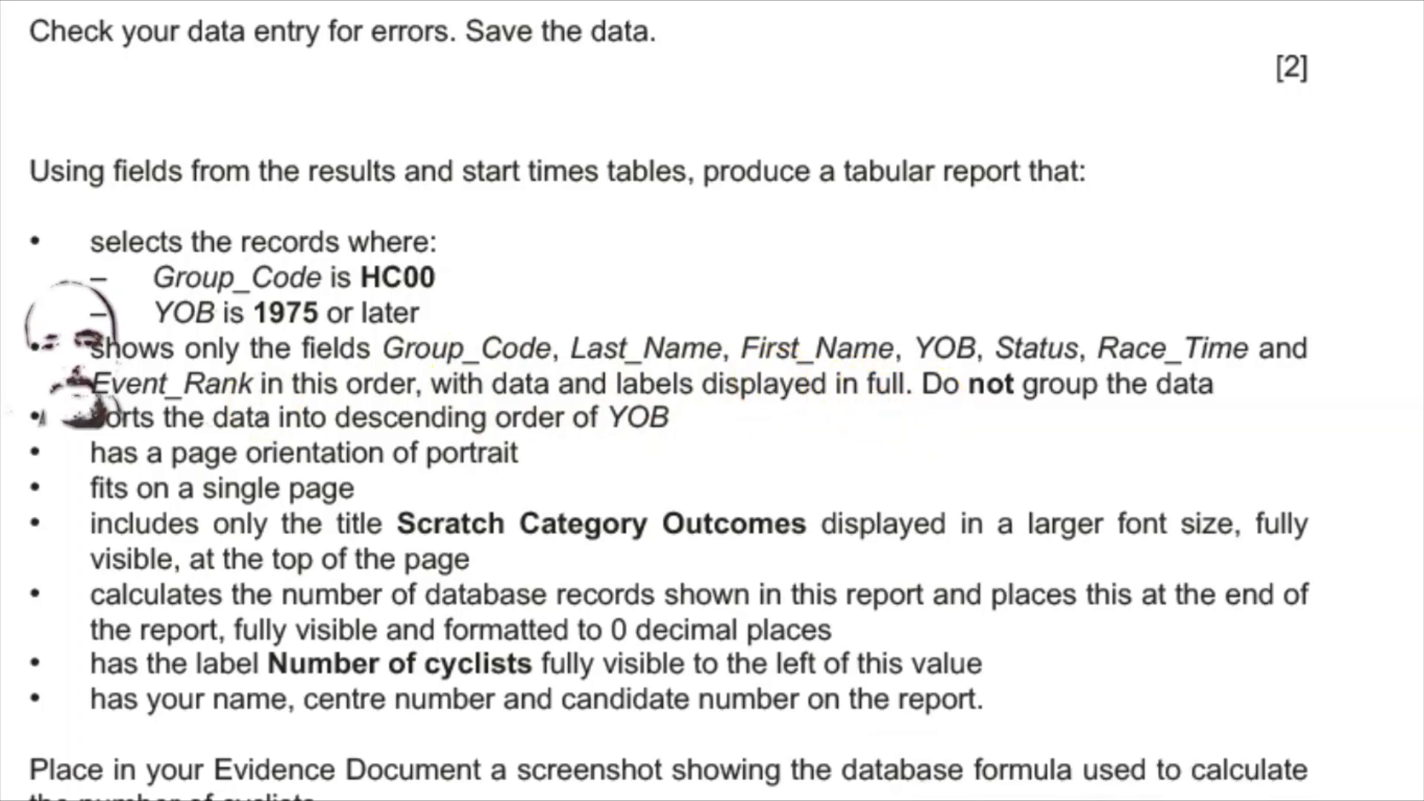
{"action": "left_click", "coordinate": [971, 800]}
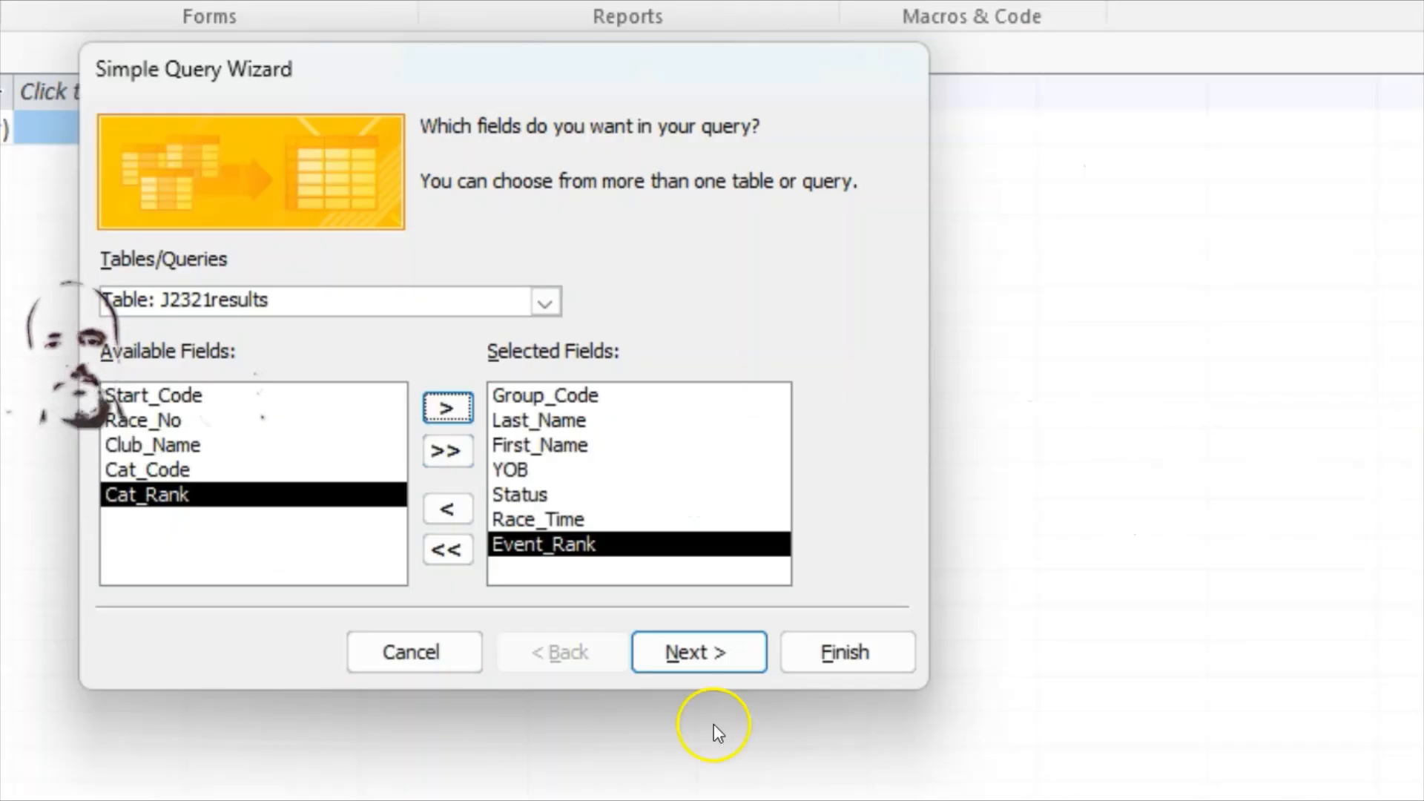
{"action": "left_click", "coordinate": [698, 653]}
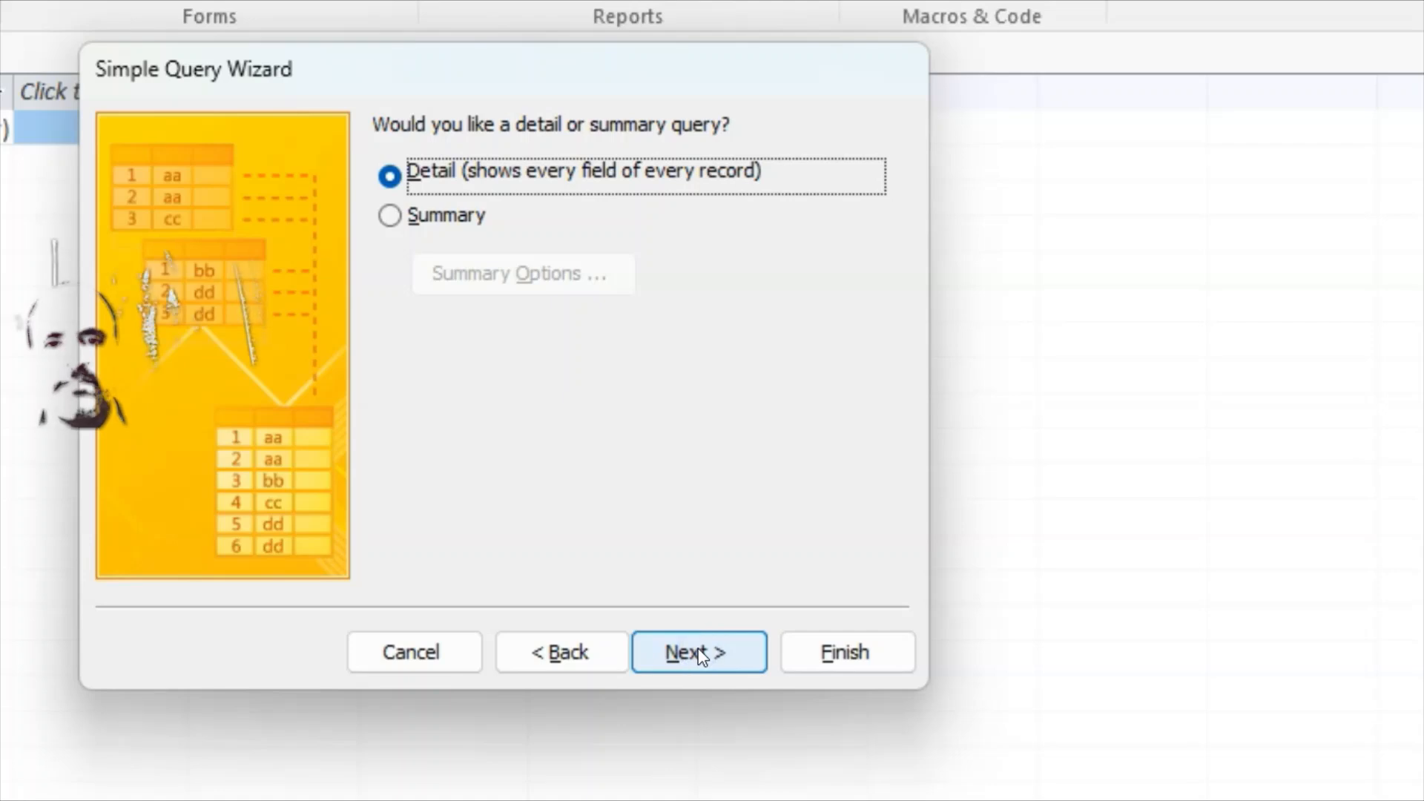
Step: Title the query 'Step 20 Query' and finish it, opening in Design view
{"action": "left_click", "coordinate": [689, 653]}
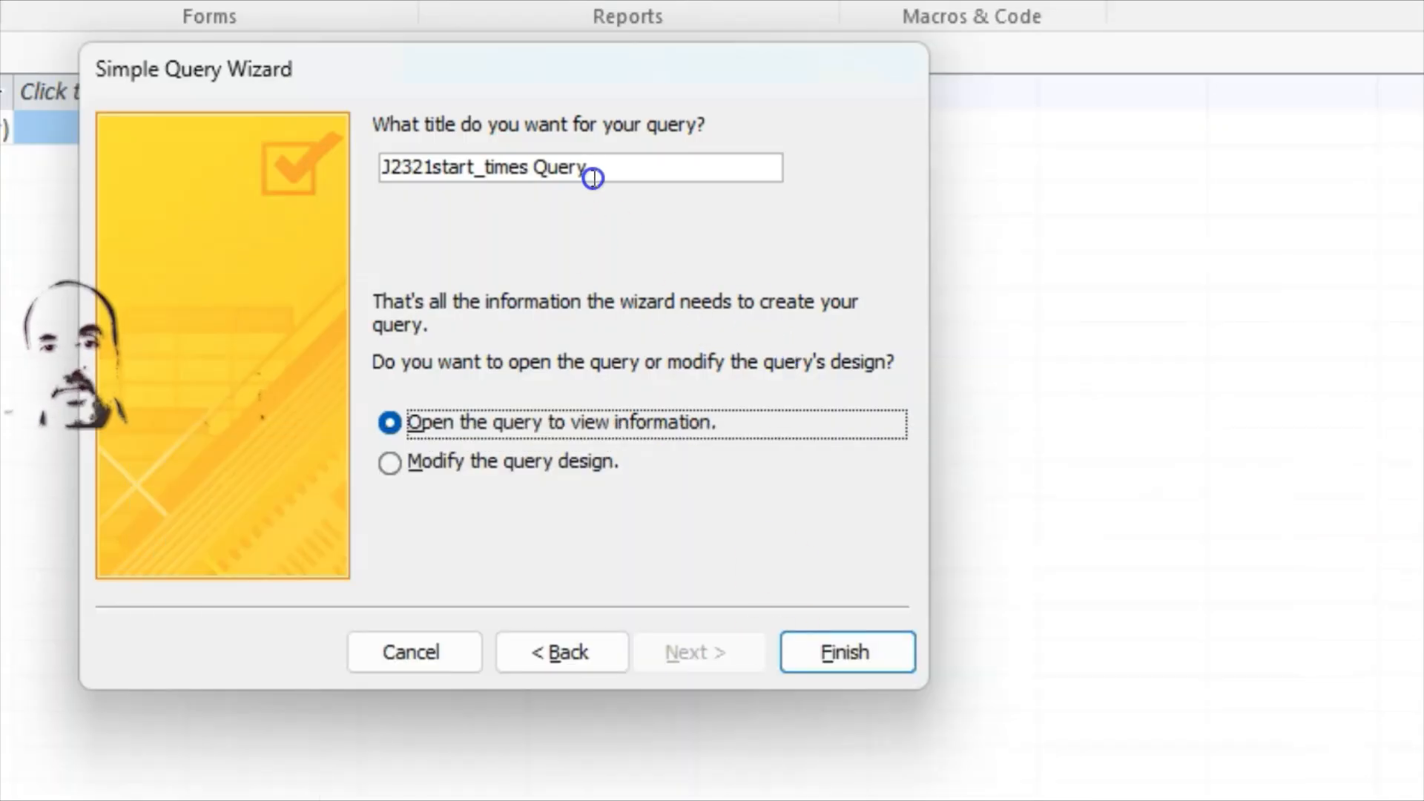
{"action": "left_click_drag", "start_coordinate": [593, 178], "coordinate": [359, 169]}
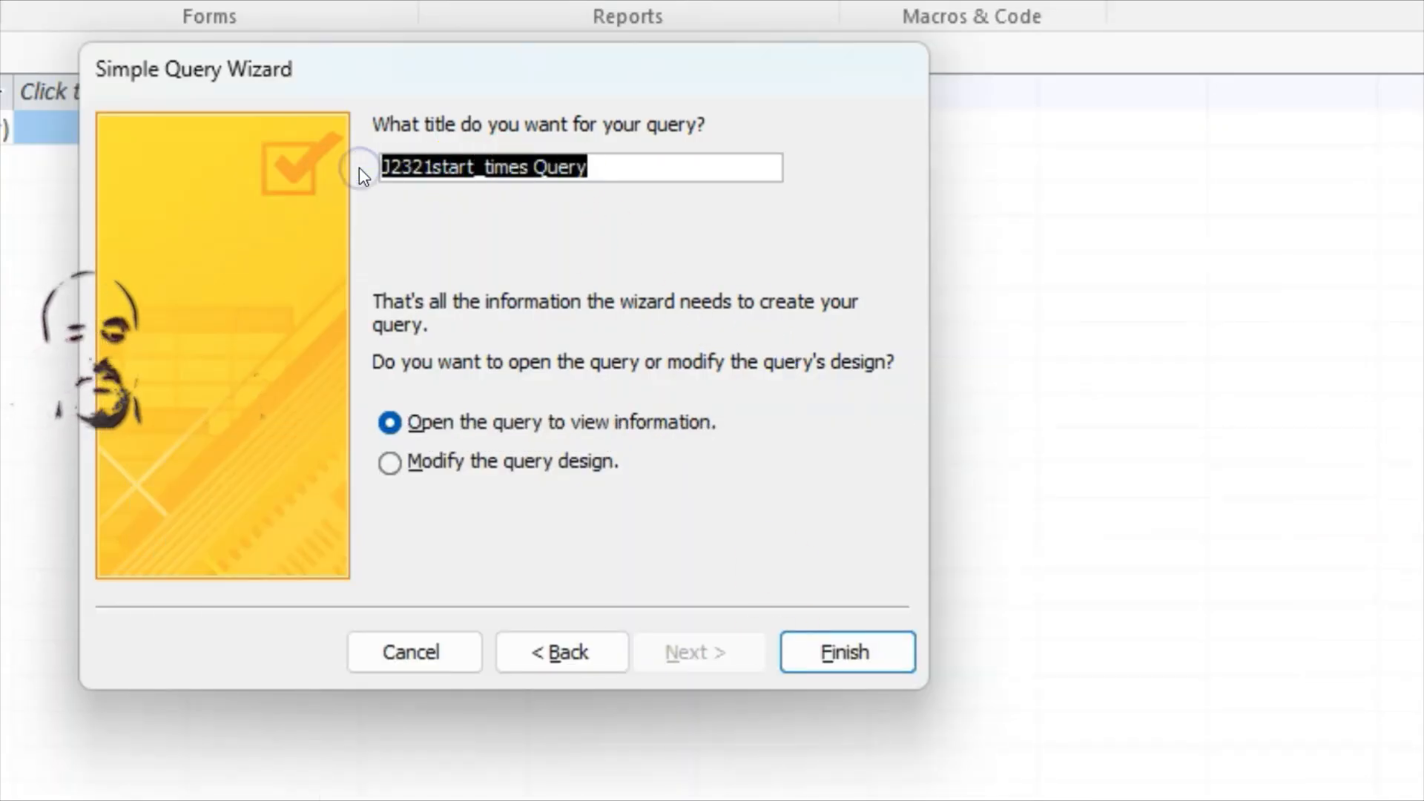
{"action": "type", "text": "Step 2"}
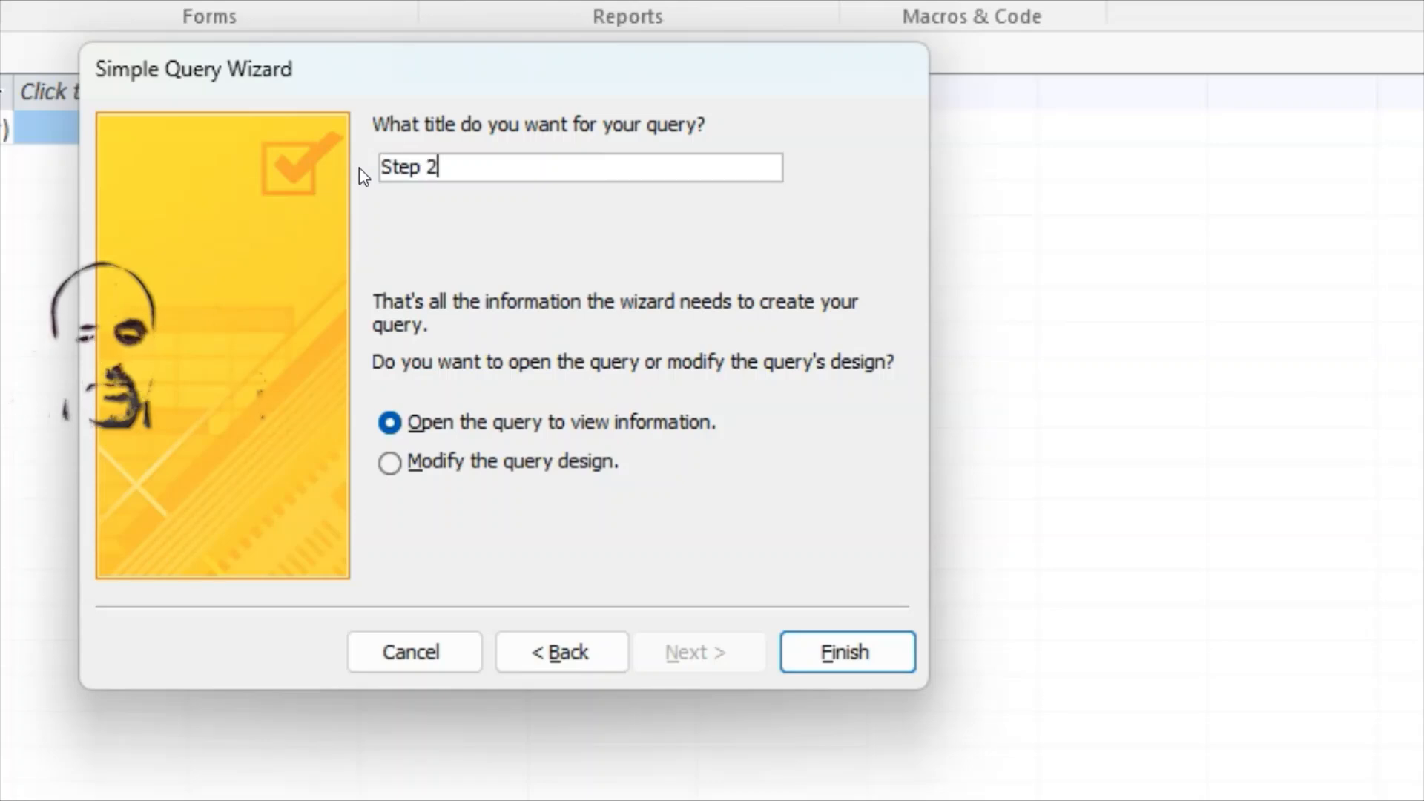
{"action": "type", "text": "0 Q"}
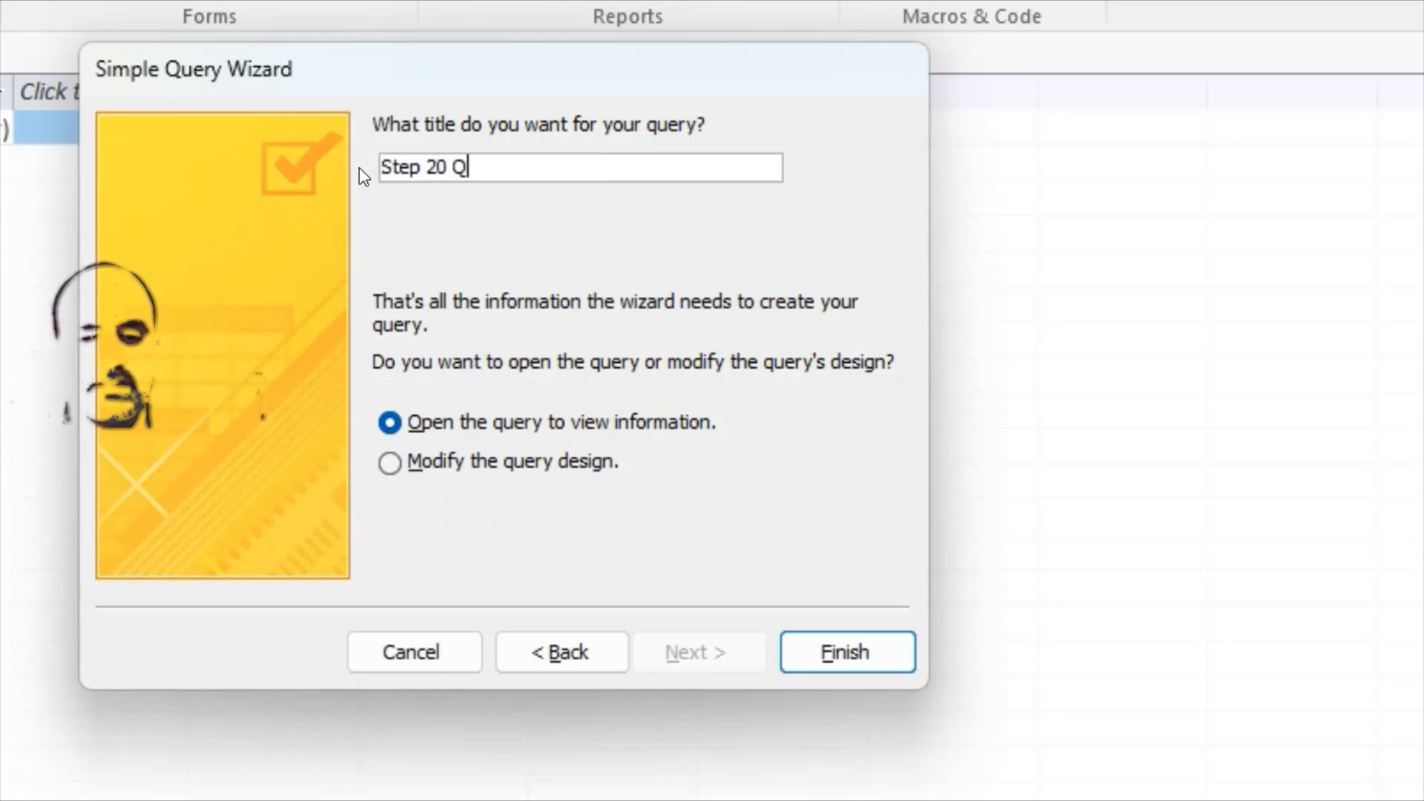
{"action": "type", "text": "uery"}
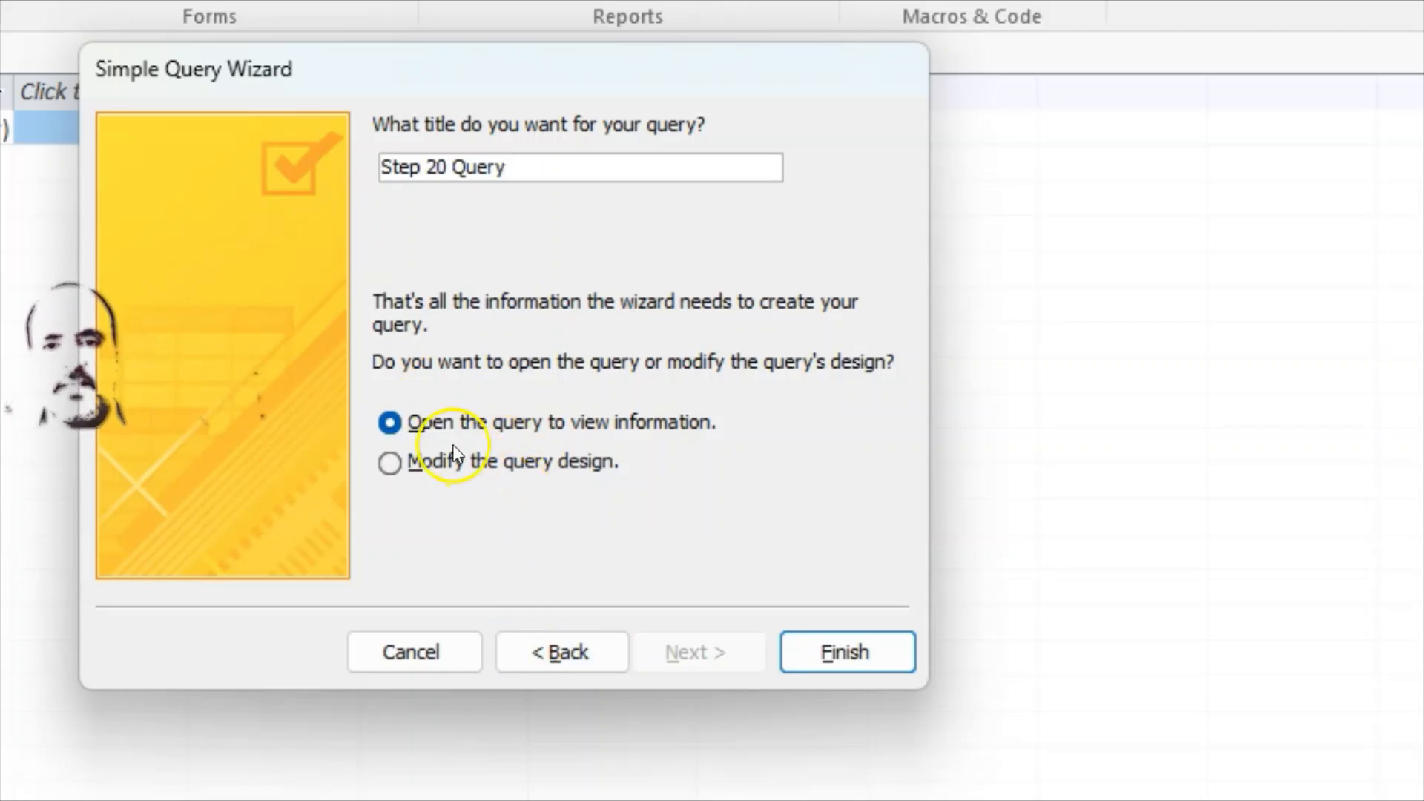
{"action": "left_click", "coordinate": [415, 466]}
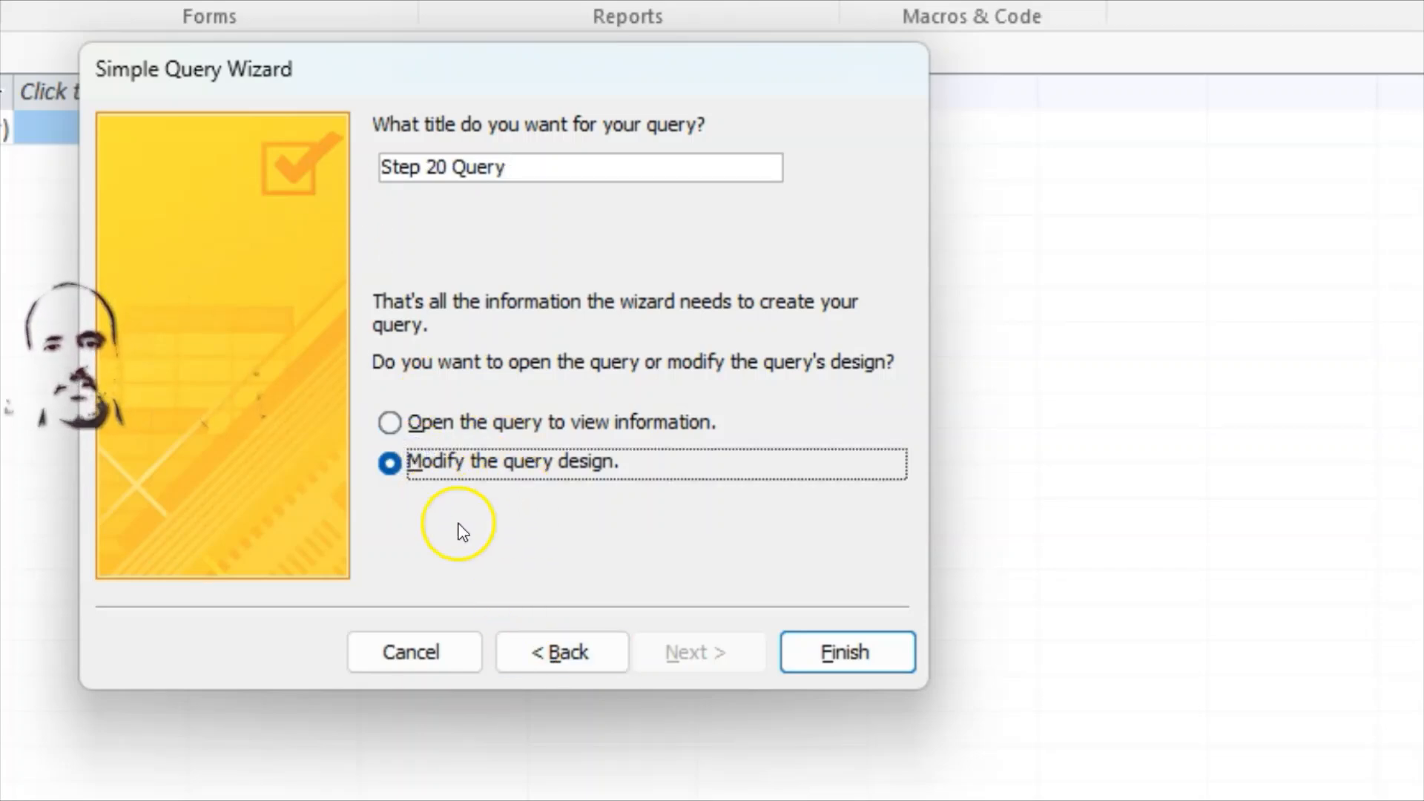
{"action": "left_click", "coordinate": [843, 656]}
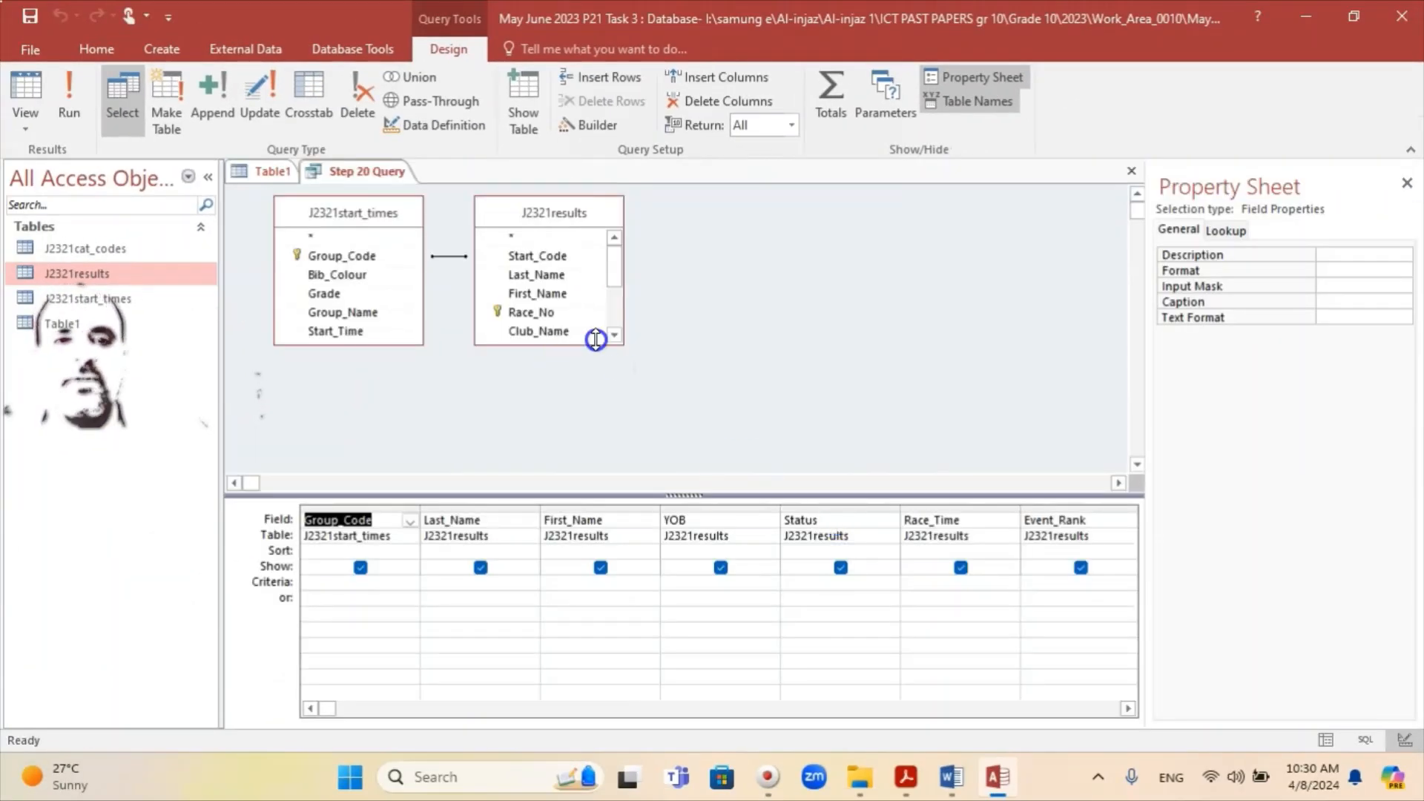
Step: Enlarge the J2321results field list to show all fields and review question 20
{"action": "left_click_drag", "start_coordinate": [621, 342], "coordinate": [642, 466]}
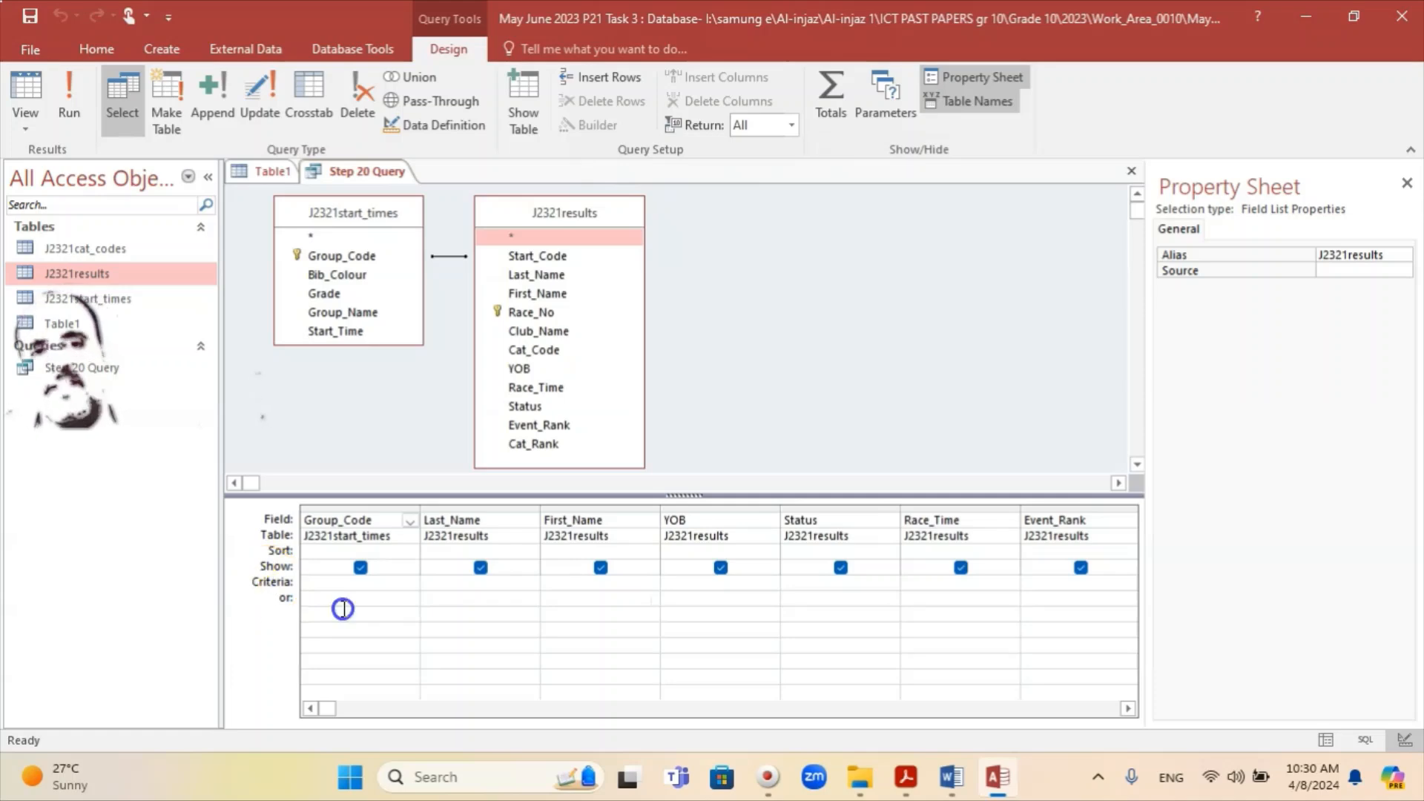
{"action": "left_click", "coordinate": [905, 789]}
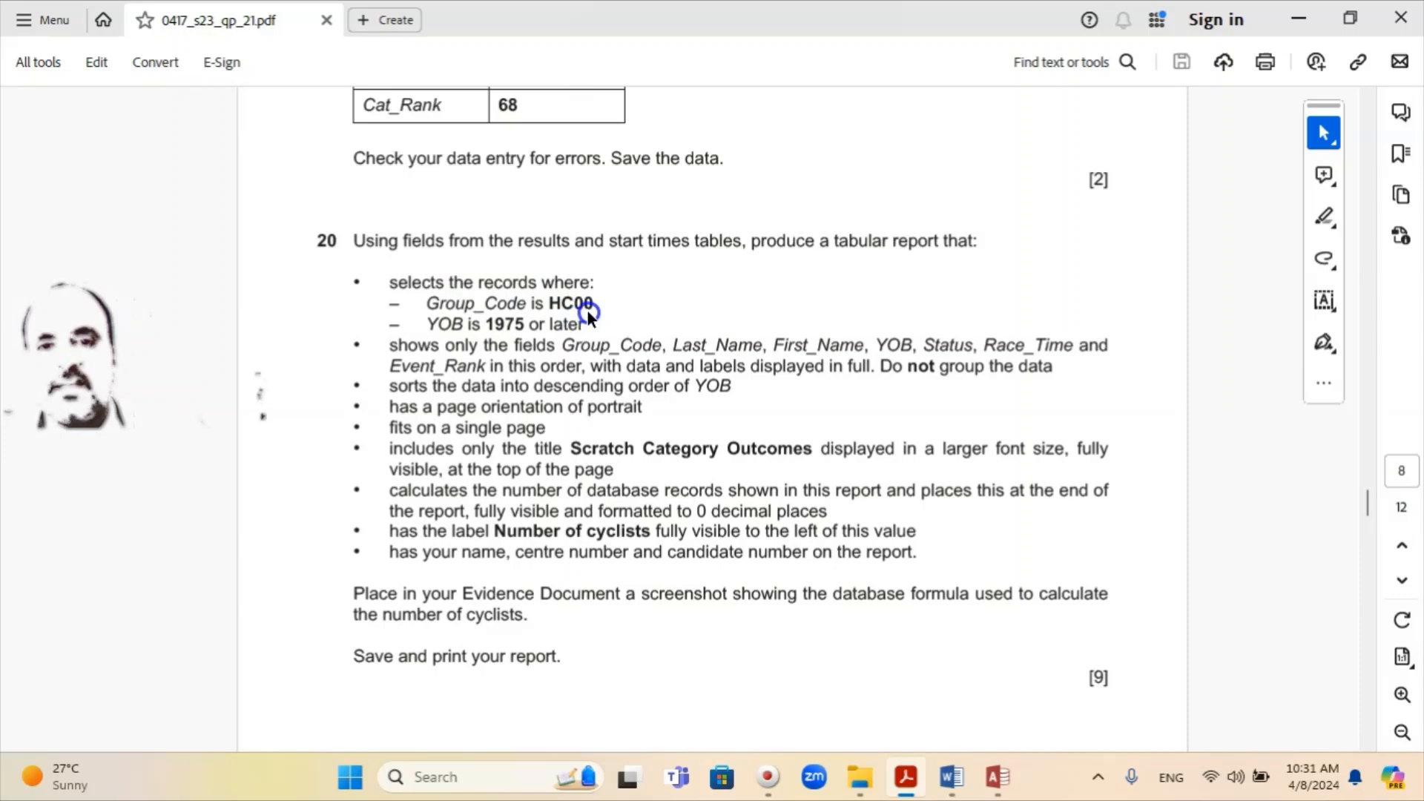
{"action": "mouse_move", "coordinate": [999, 793]}
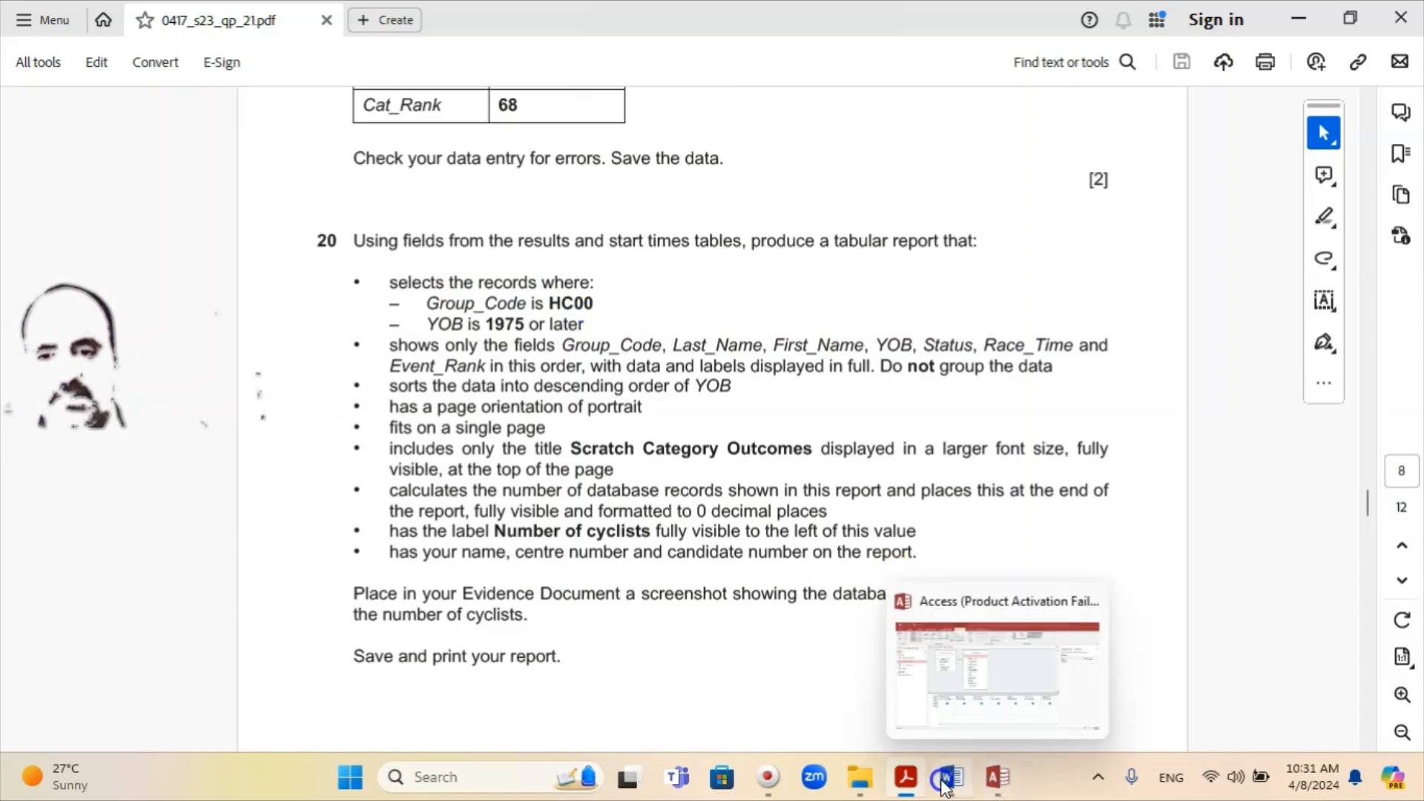
{"action": "mouse_move", "coordinate": [906, 790]}
{"action": "left_click", "coordinate": [999, 776]}
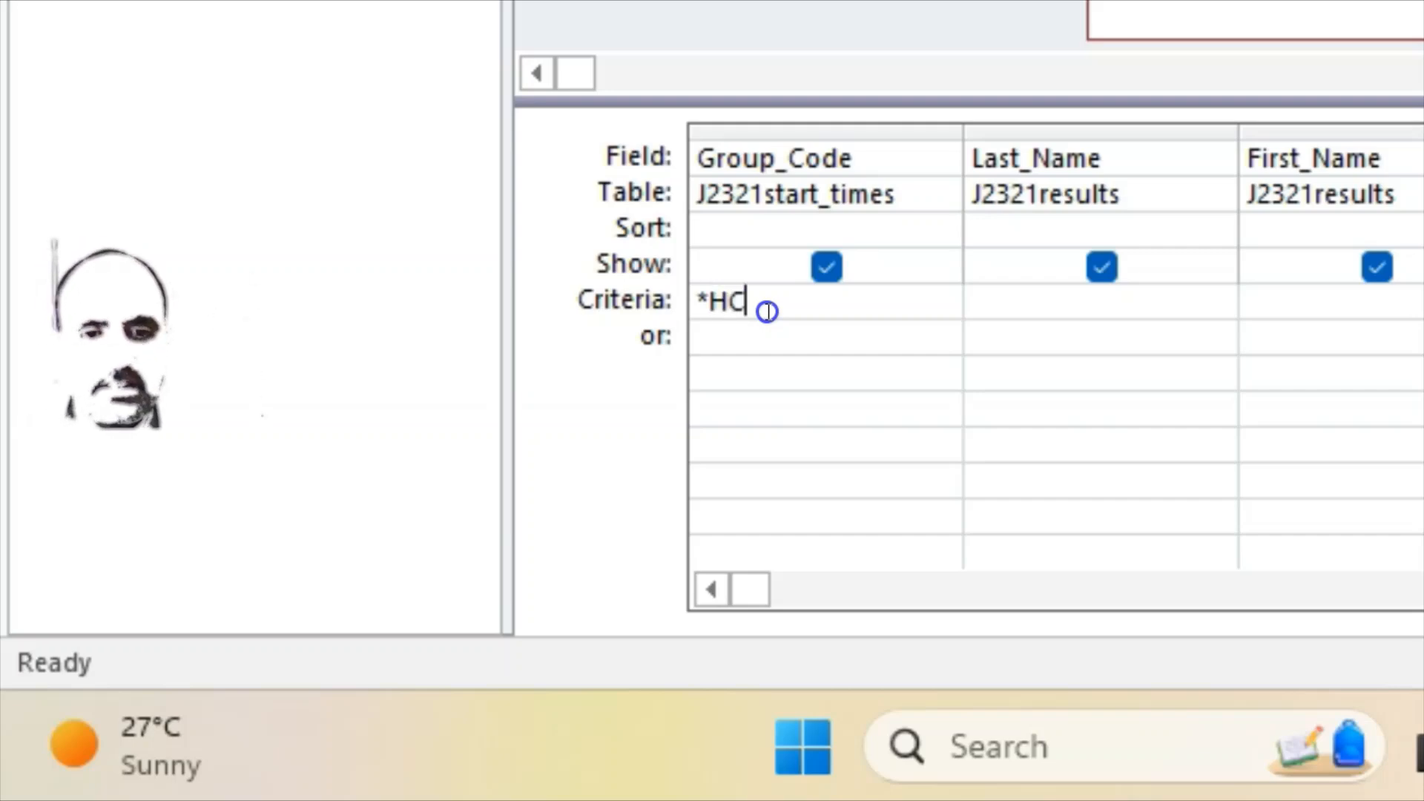
Step: Complete the Group_Code criterion as *HC00, checking it against the question paper
{"action": "type", "text": "00"}
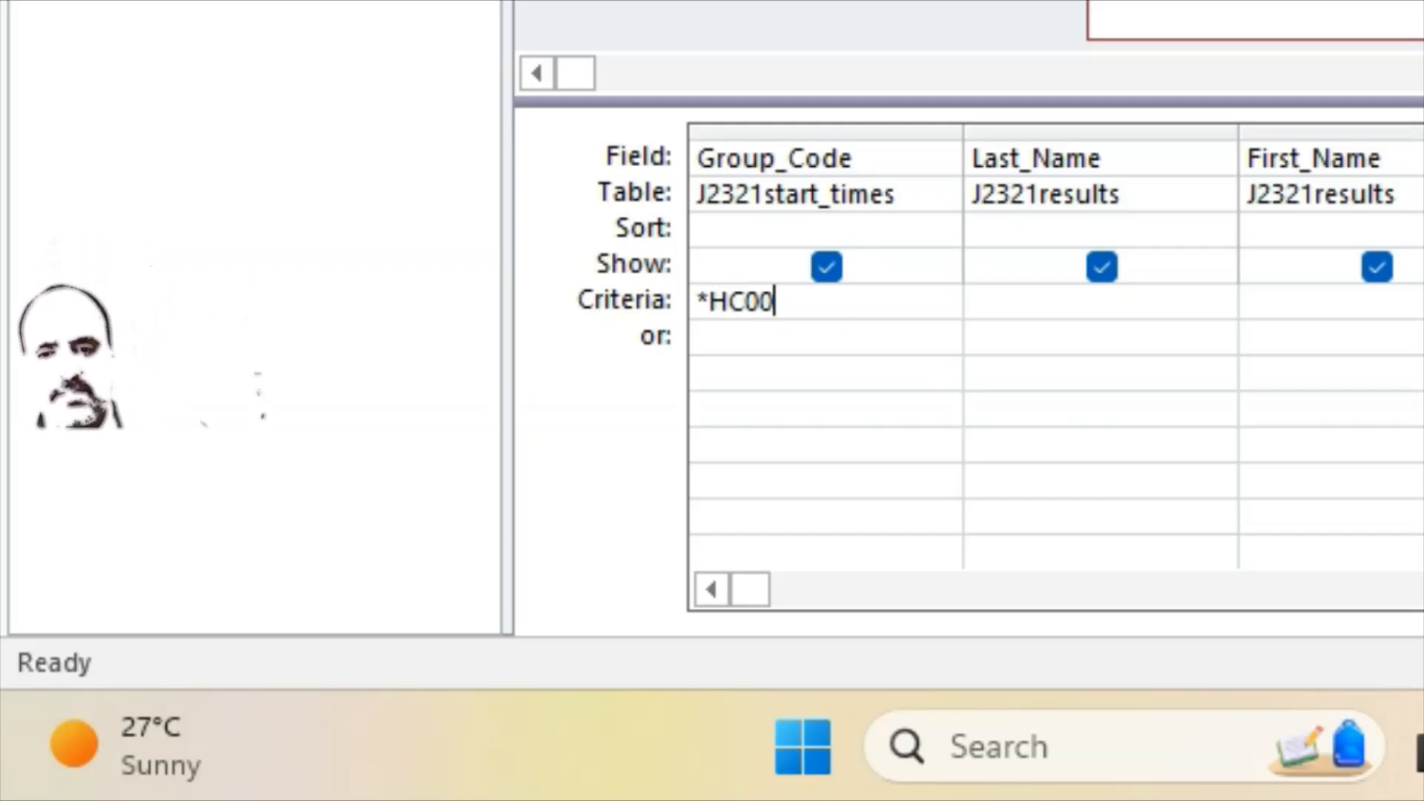
{"action": "left_click", "coordinate": [1255, 780]}
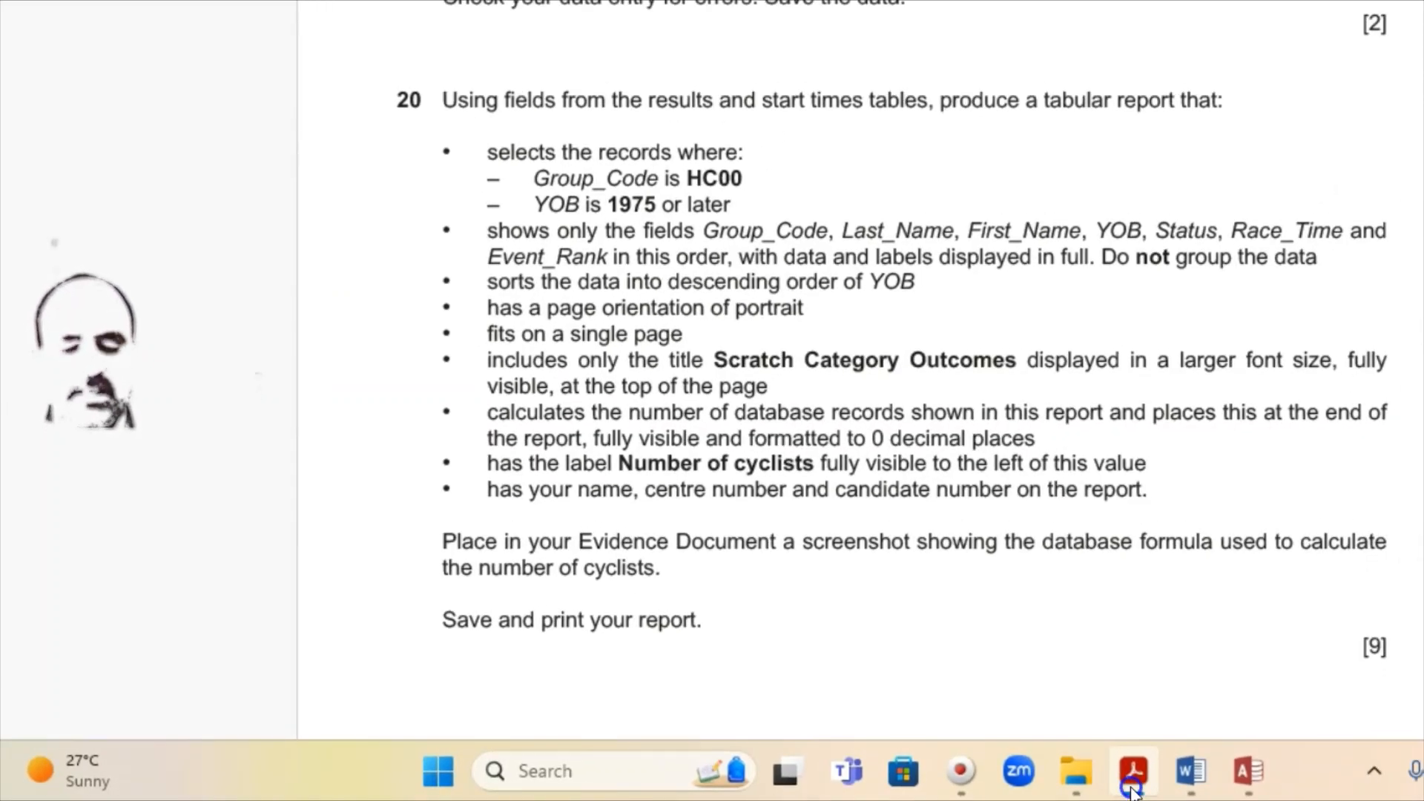
{"action": "left_click", "coordinate": [1132, 787]}
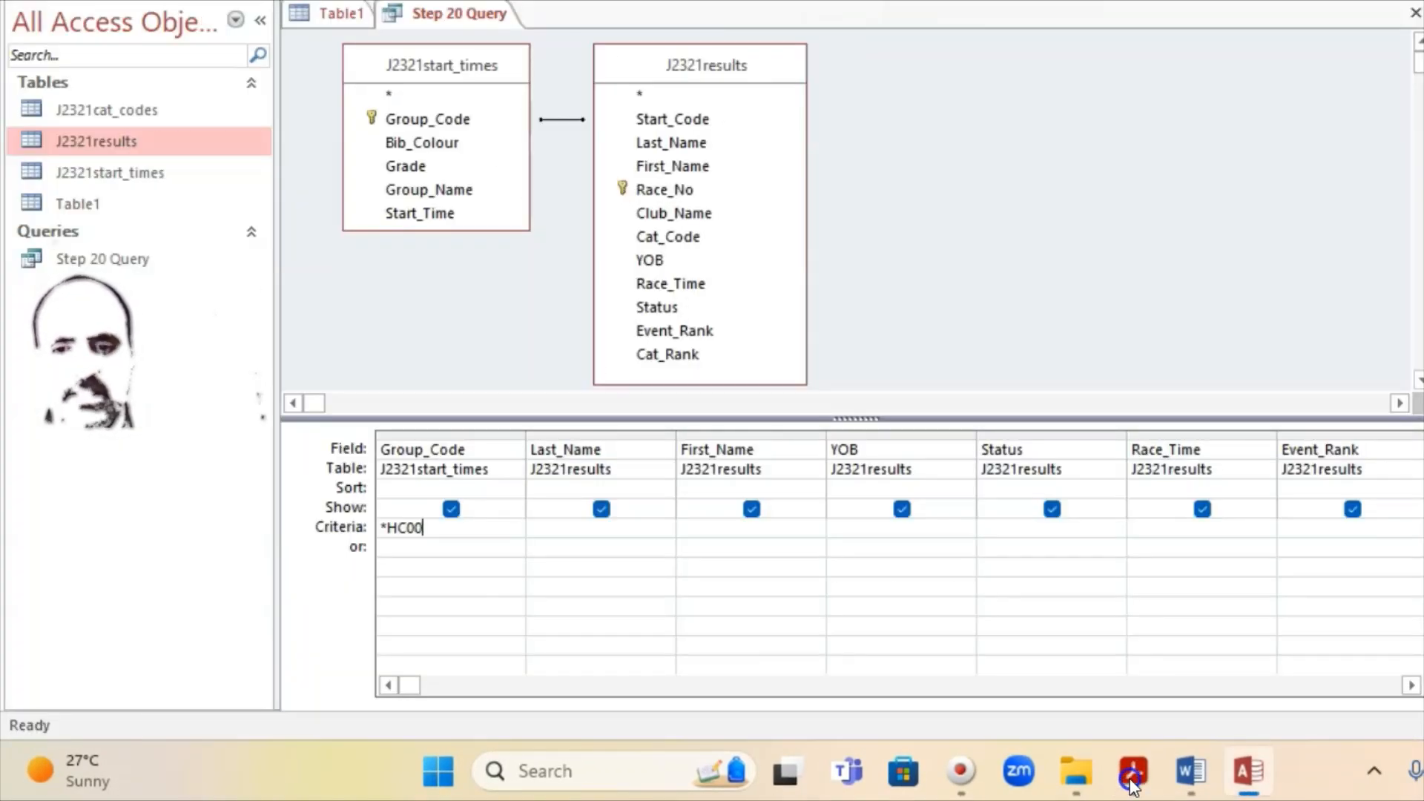
{"action": "left_click", "coordinate": [1132, 787]}
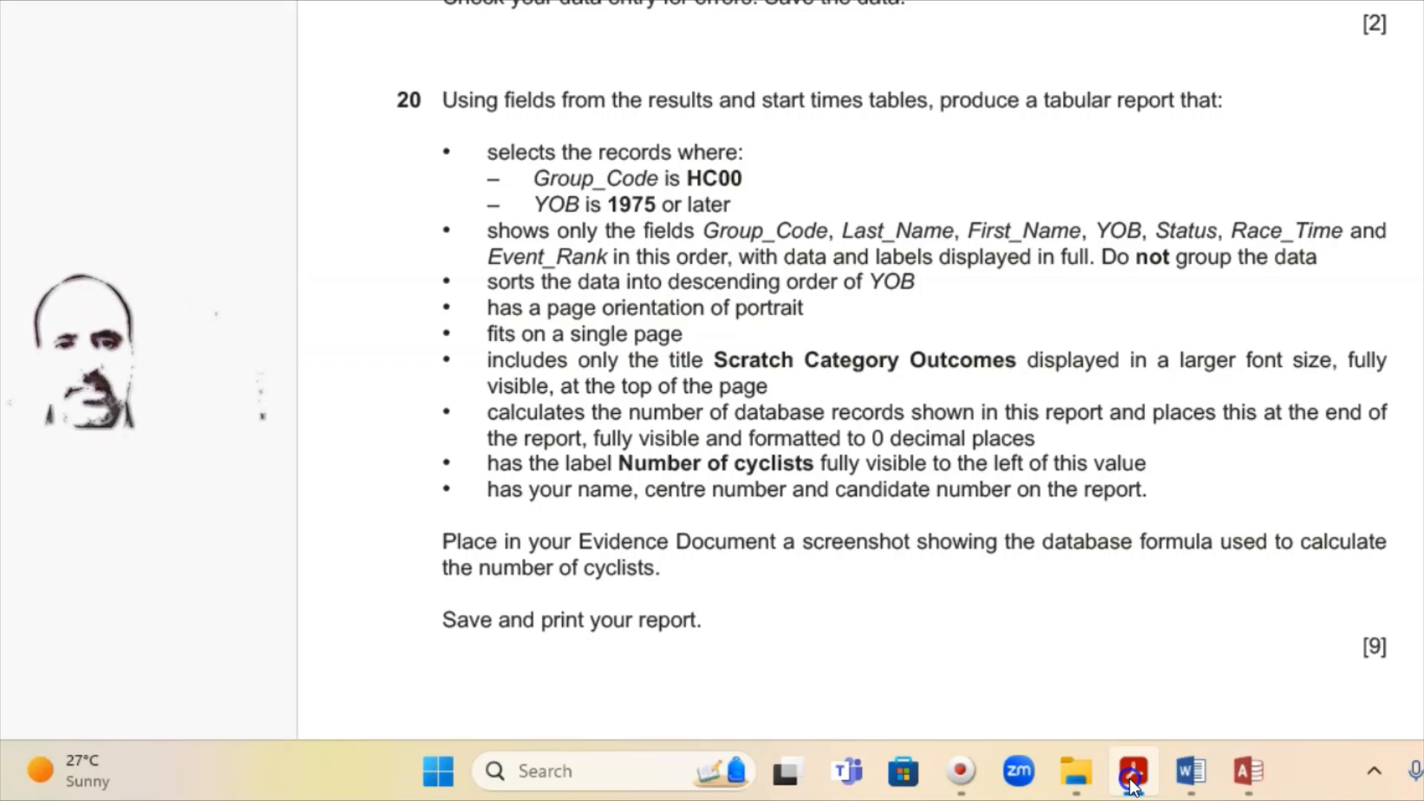
{"action": "left_click", "coordinate": [1132, 787]}
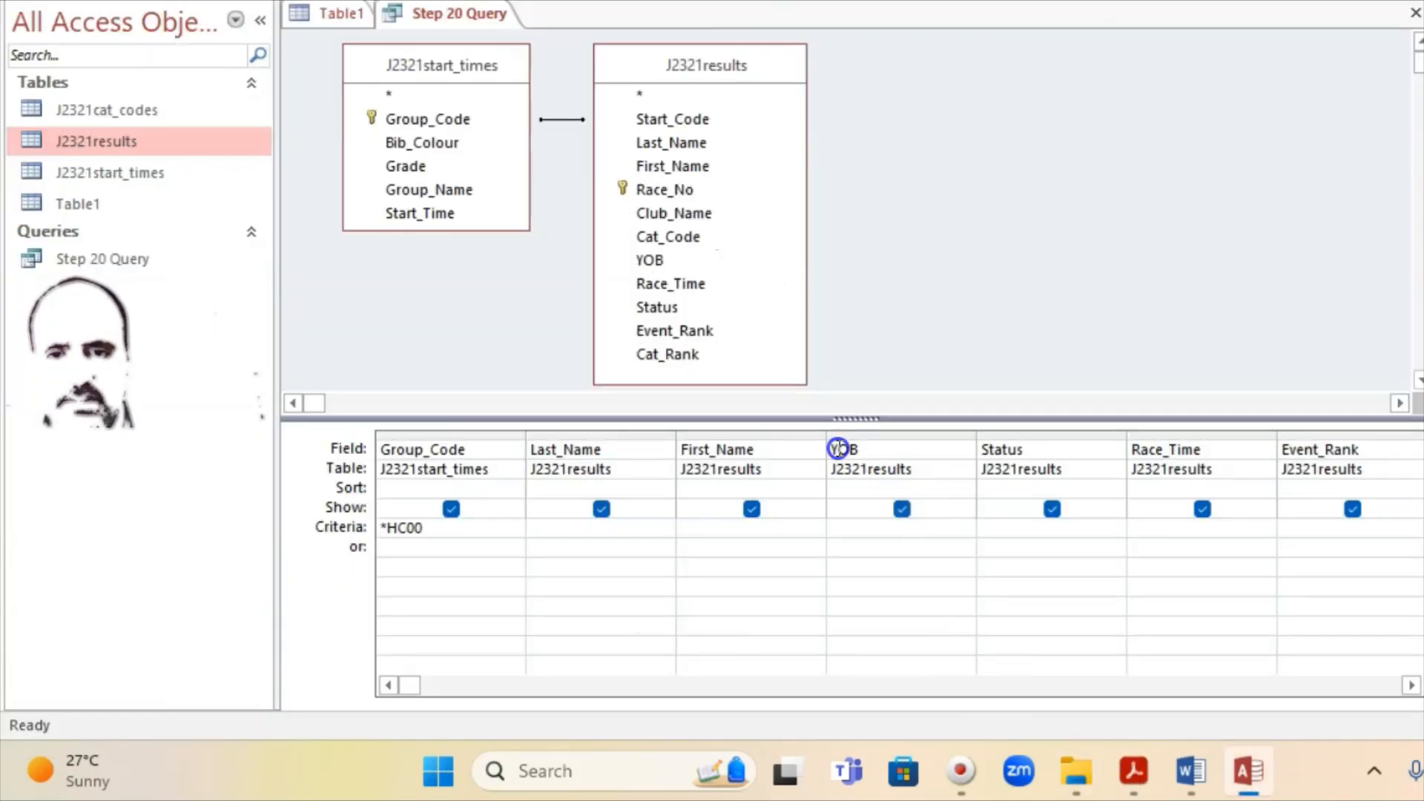
Step: Set the YOB criterion to >=1975
{"action": "left_click", "coordinate": [858, 519]}
{"action": "left_click", "coordinate": [853, 531]}
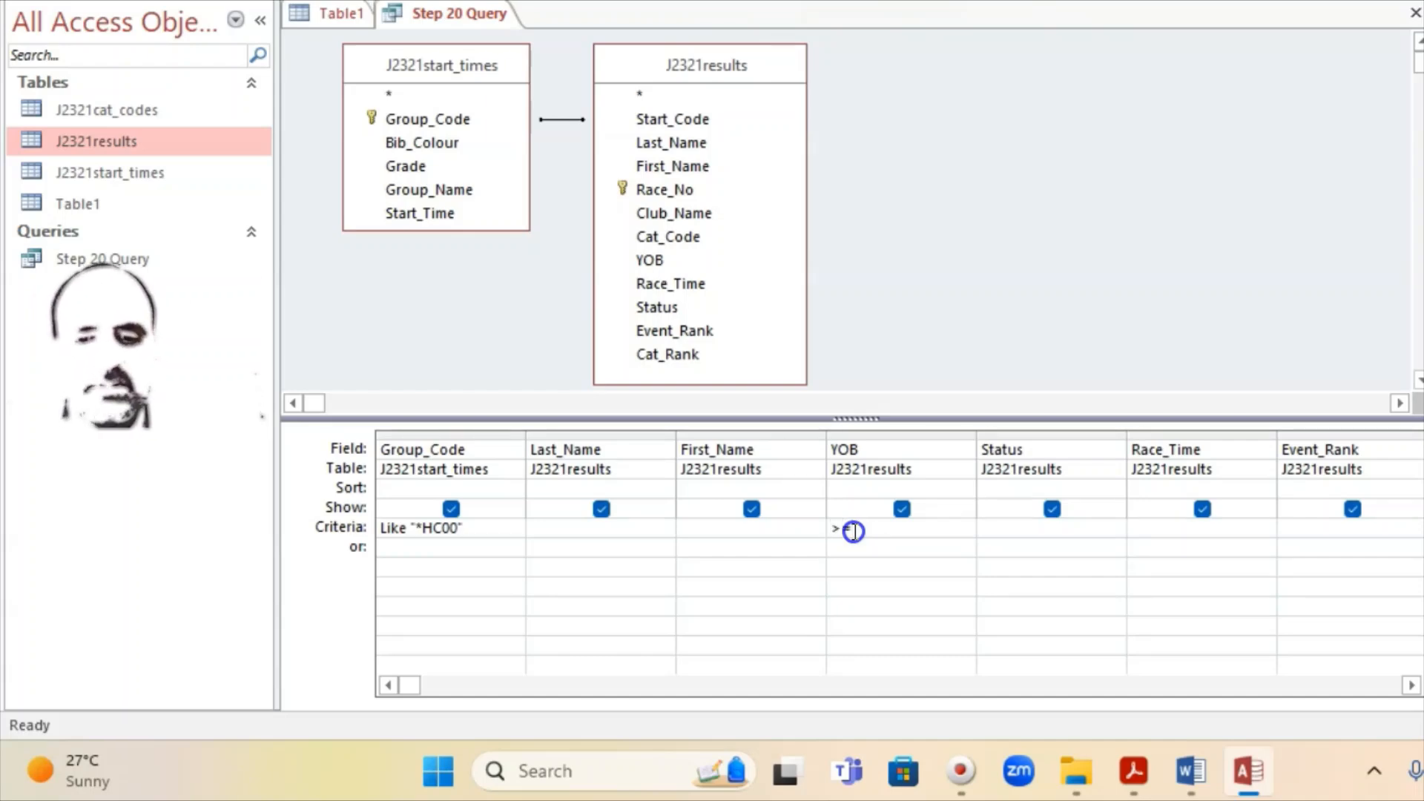
{"action": "type", "text": ">=1975"}
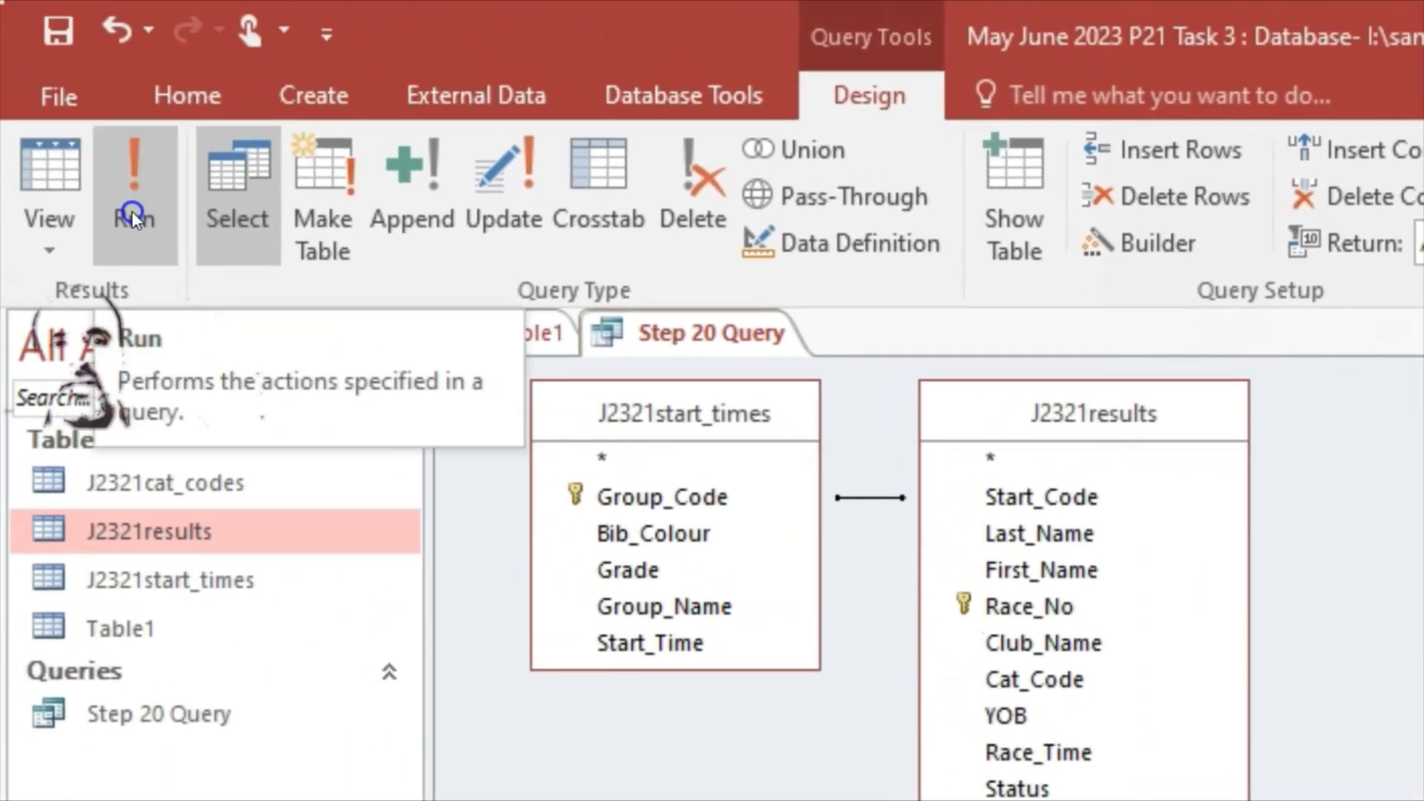
Step: Run the query and go to the last record to confirm 32 results
{"action": "left_click", "coordinate": [135, 212]}
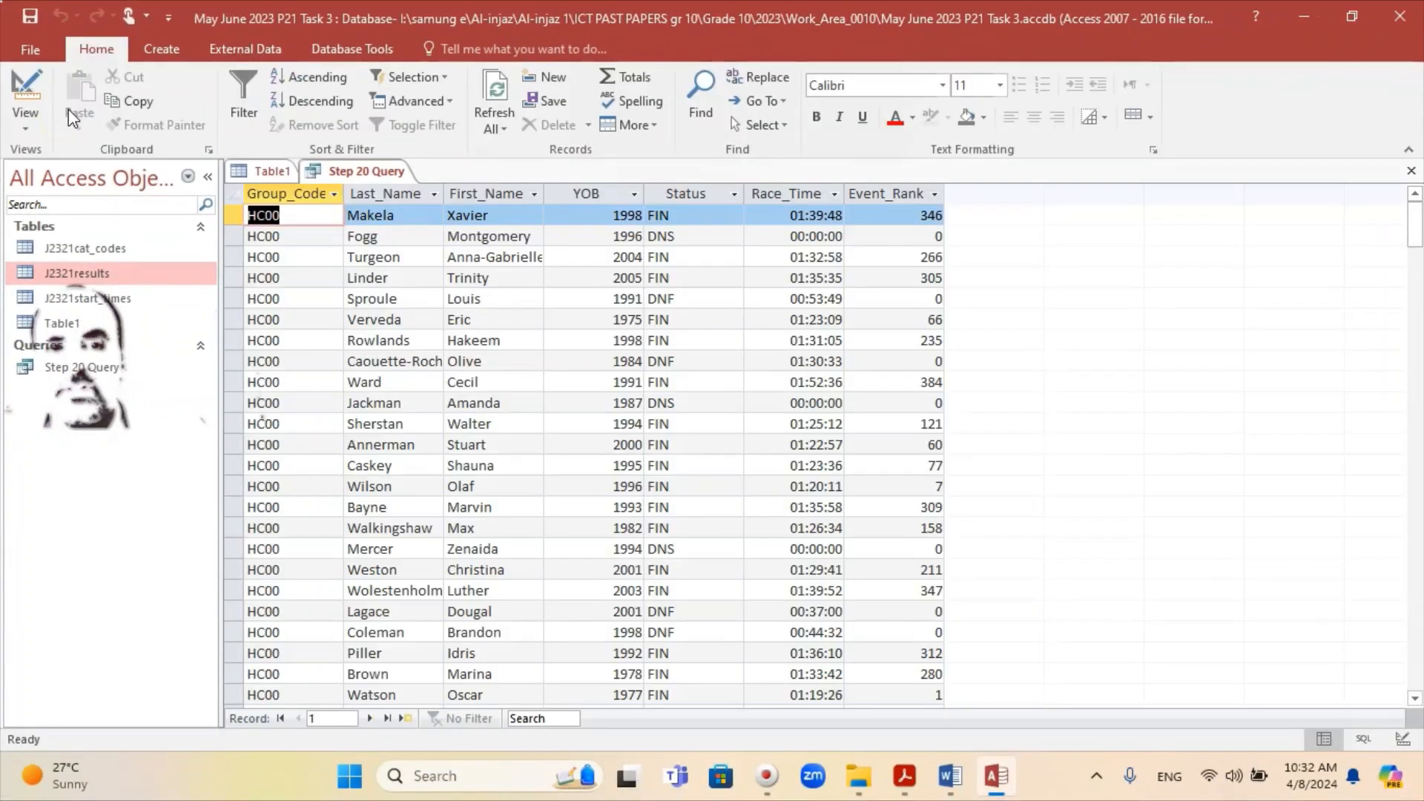
{"action": "left_click", "coordinate": [543, 546]}
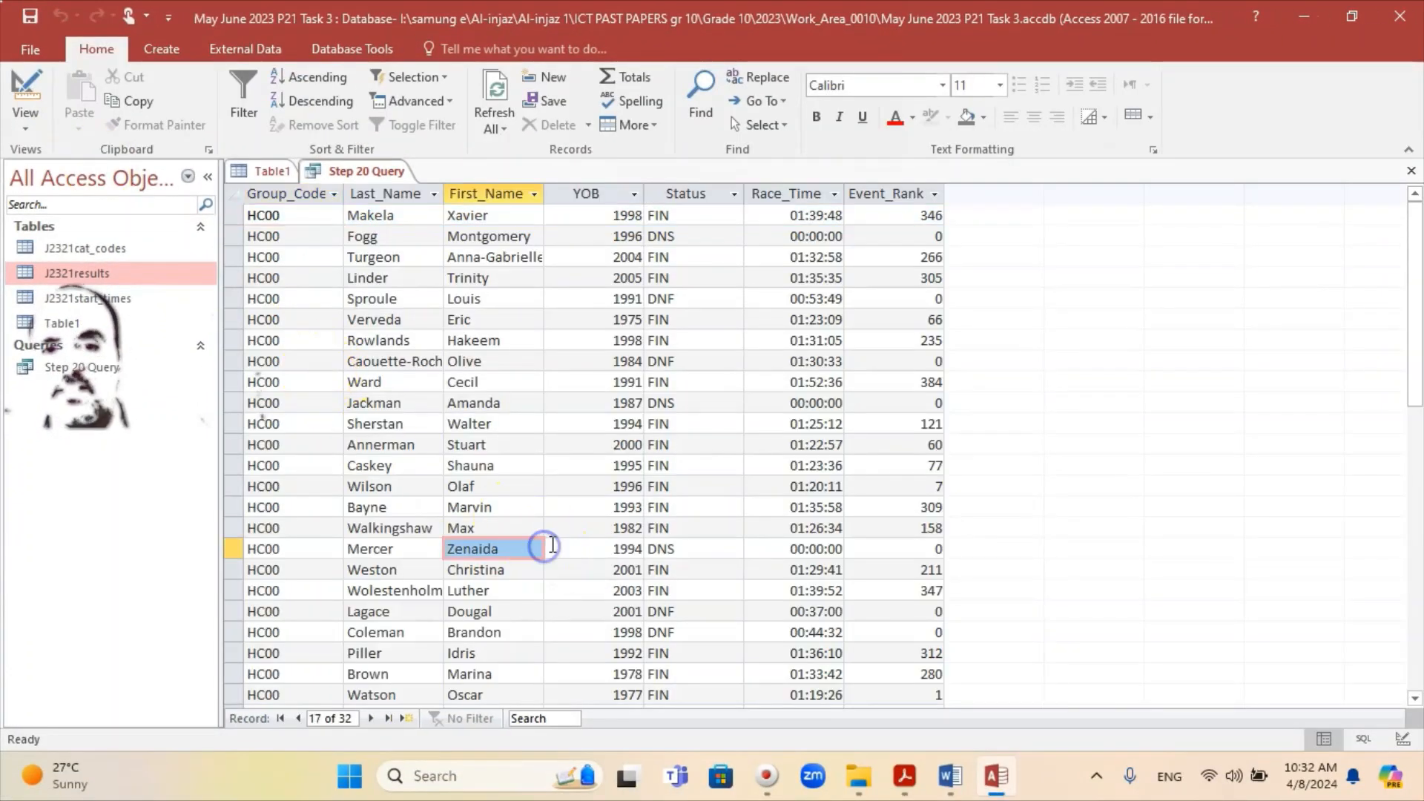
{"action": "scroll", "coordinate": [550, 546], "scroll_direction": "down", "scroll_amount": 8}
{"action": "scroll", "coordinate": [550, 547], "scroll_direction": "up", "scroll_amount": 3}
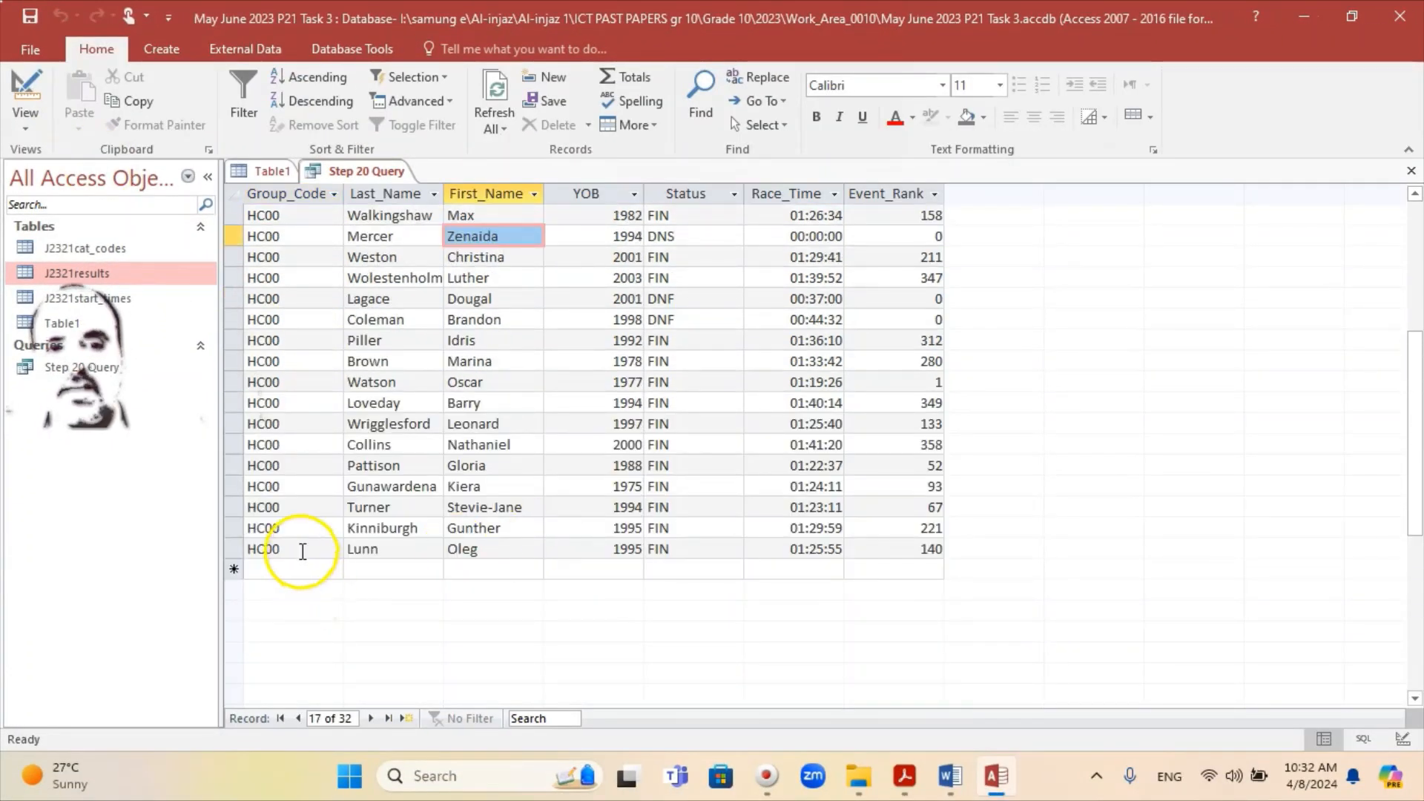
{"action": "left_click", "coordinate": [292, 550]}
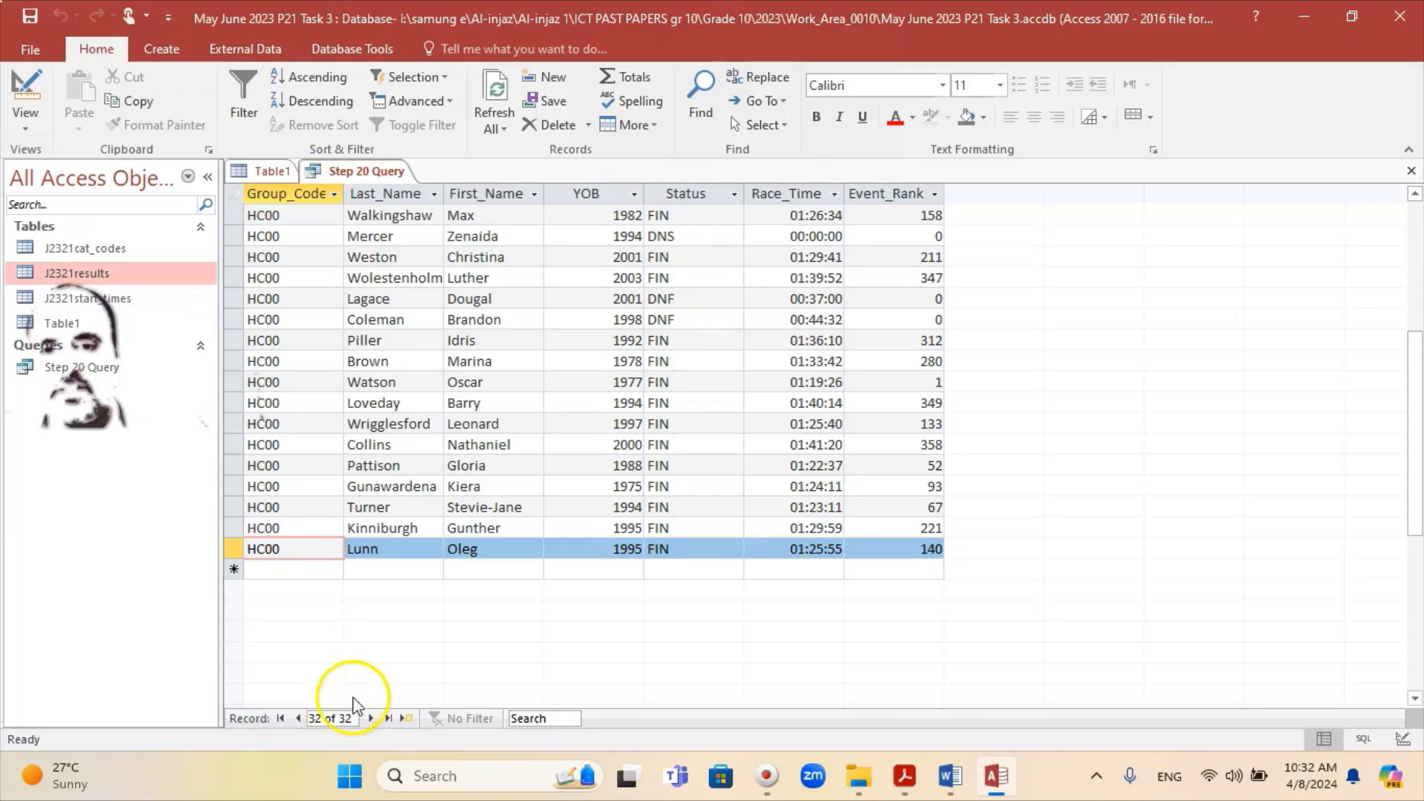
{"action": "scroll", "coordinate": [531, 557], "scroll_direction": "up", "scroll_amount": 5}
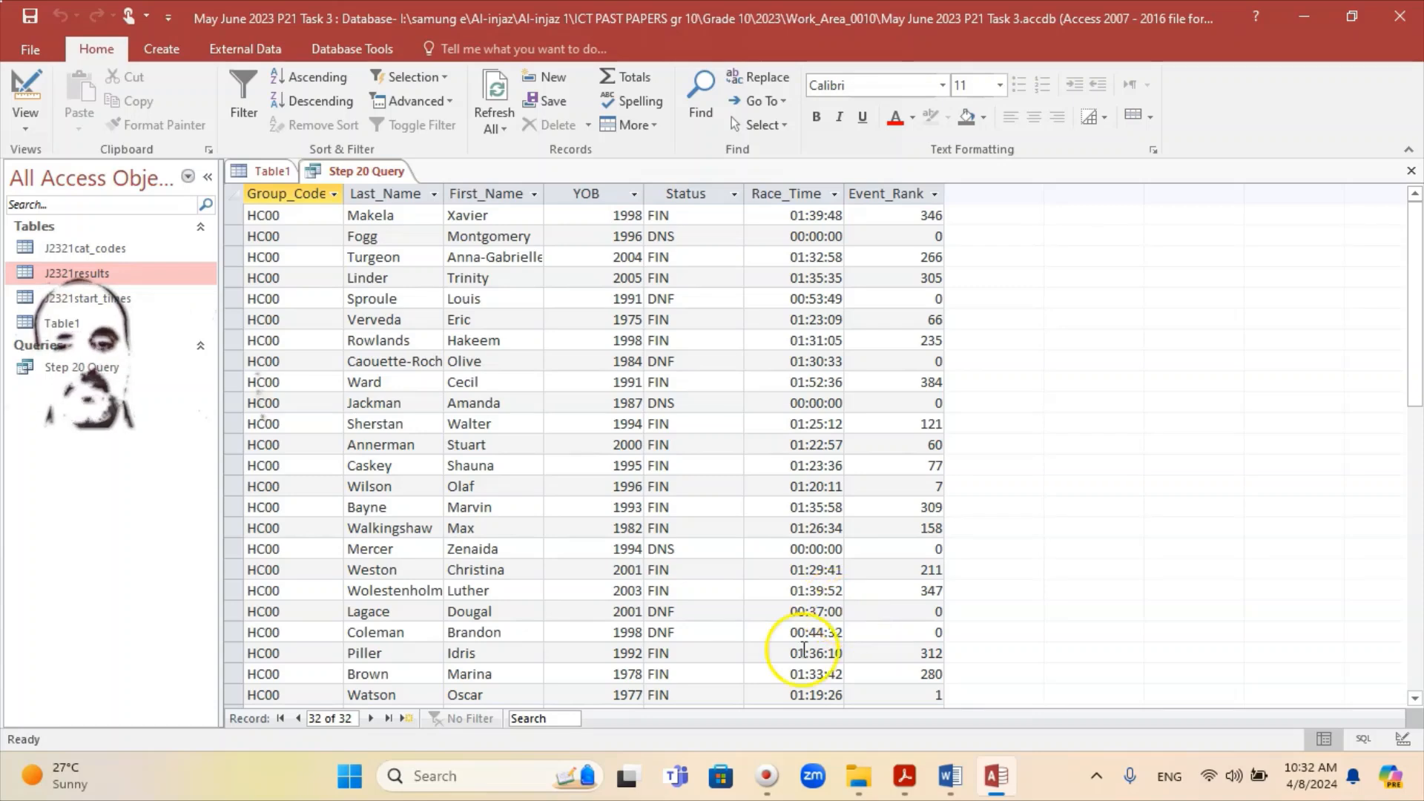
Step: Compare with the question paper and verify the YOB values are 1975 or later
{"action": "left_click", "coordinate": [909, 790]}
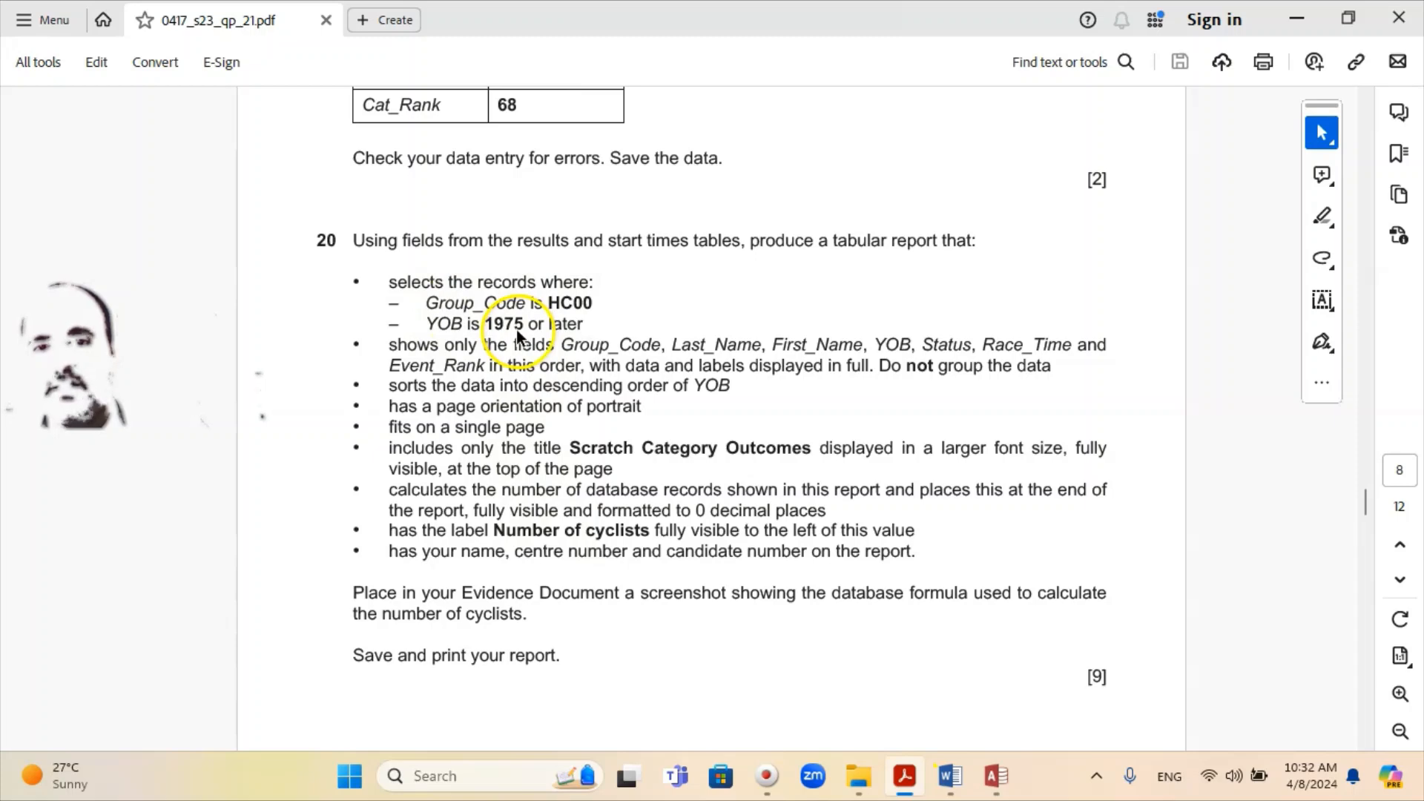
{"action": "left_click", "coordinate": [987, 779]}
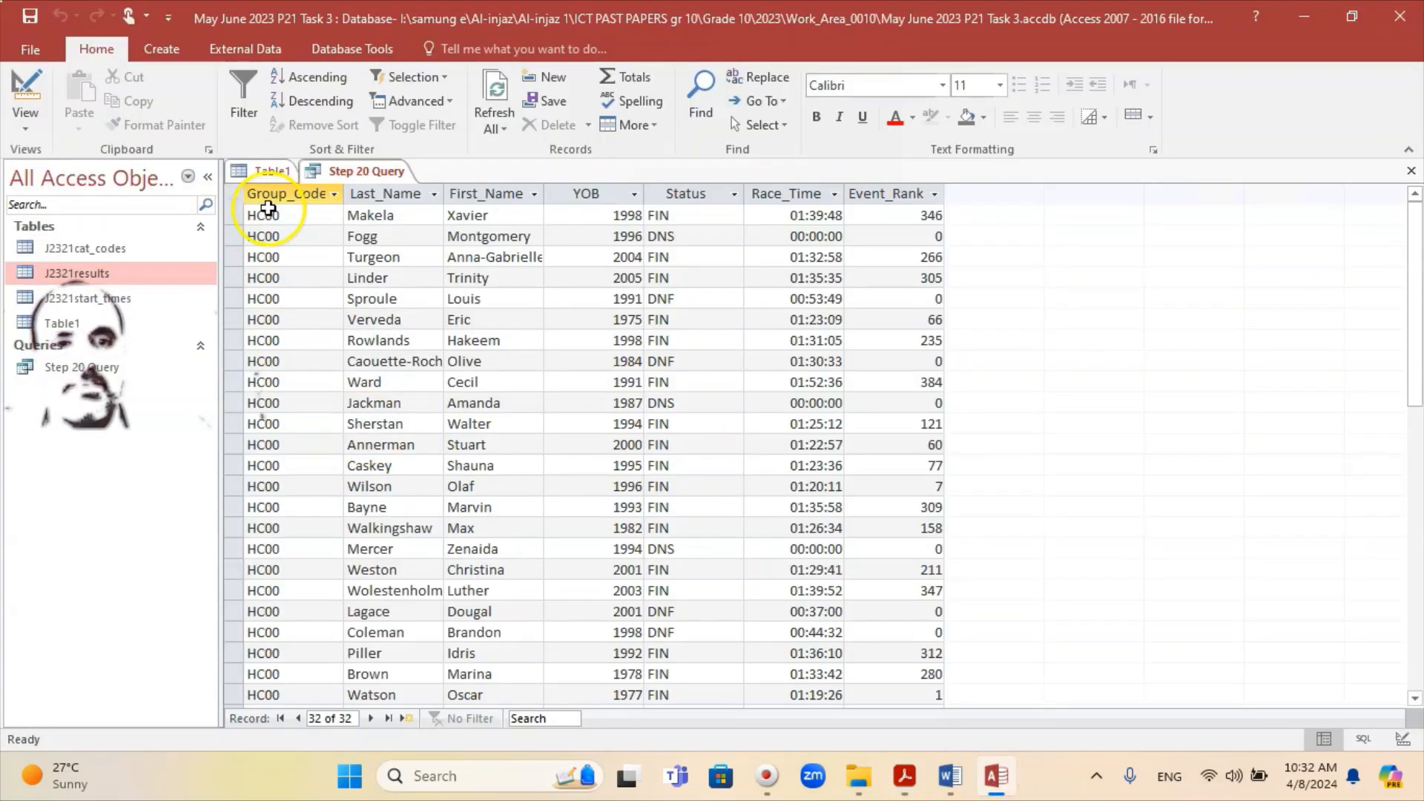
{"action": "scroll", "coordinate": [275, 222], "scroll_direction": "down", "scroll_amount": 5}
{"action": "scroll", "coordinate": [317, 370], "scroll_direction": "up", "scroll_amount": 5}
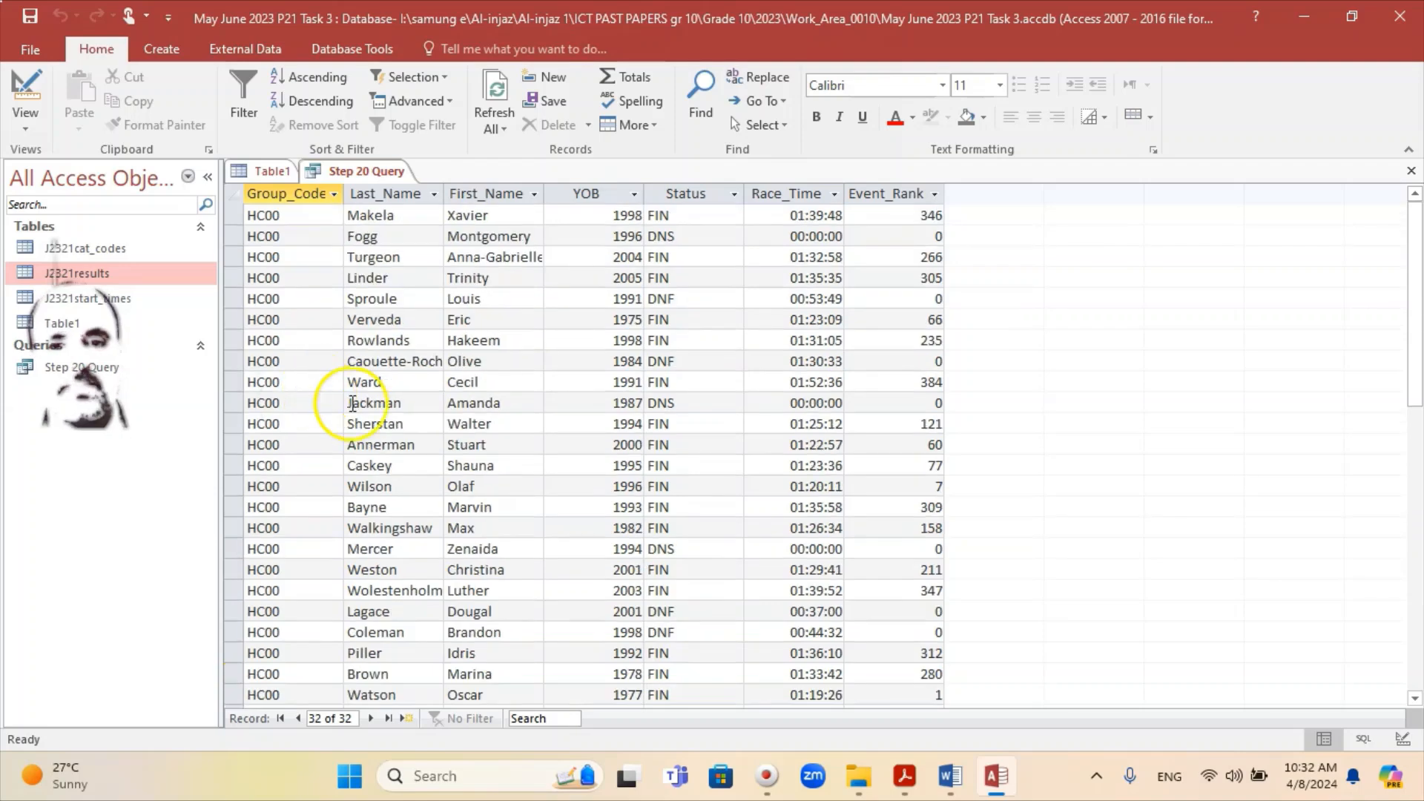
{"action": "left_click", "coordinate": [598, 220]}
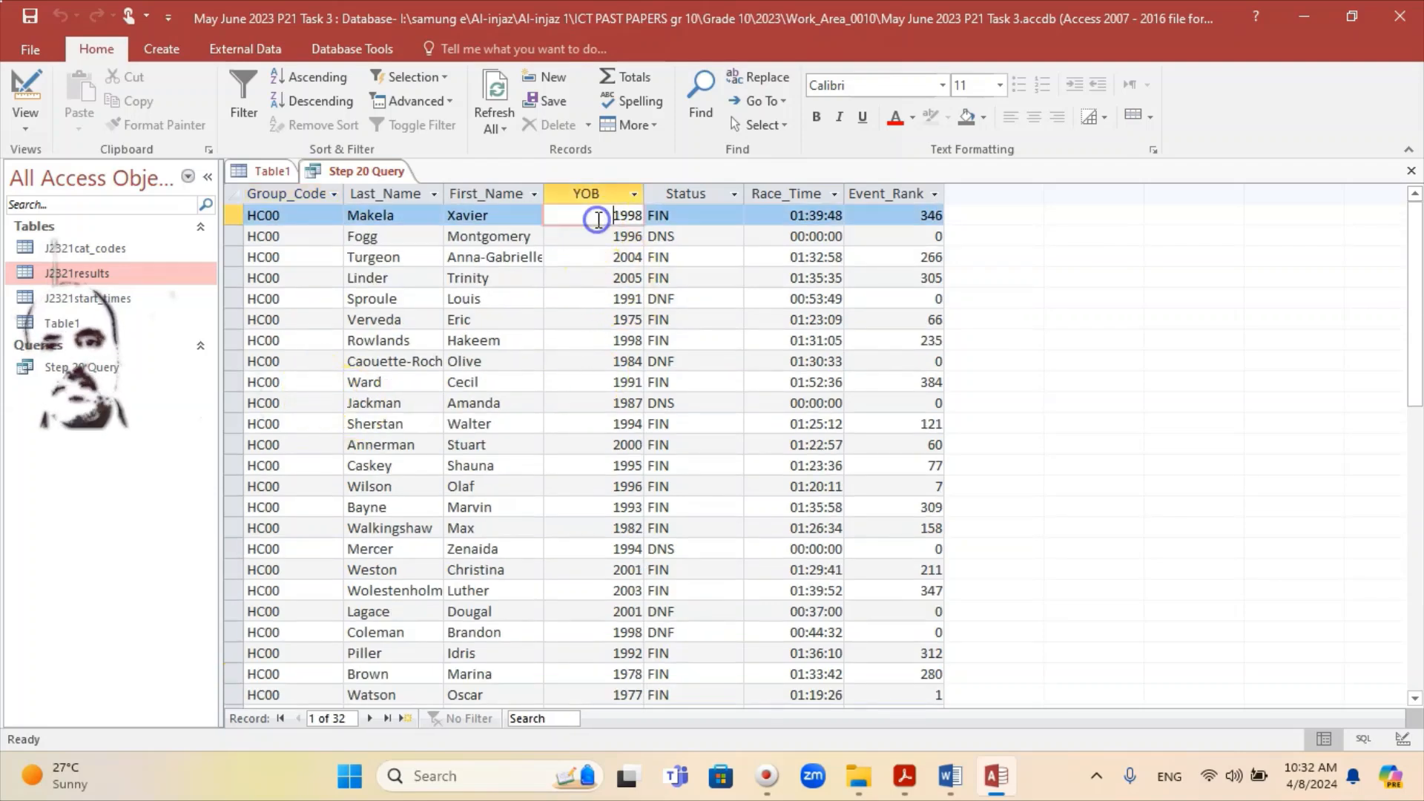
{"action": "scroll", "coordinate": [625, 375], "scroll_direction": "down", "scroll_amount": 1}
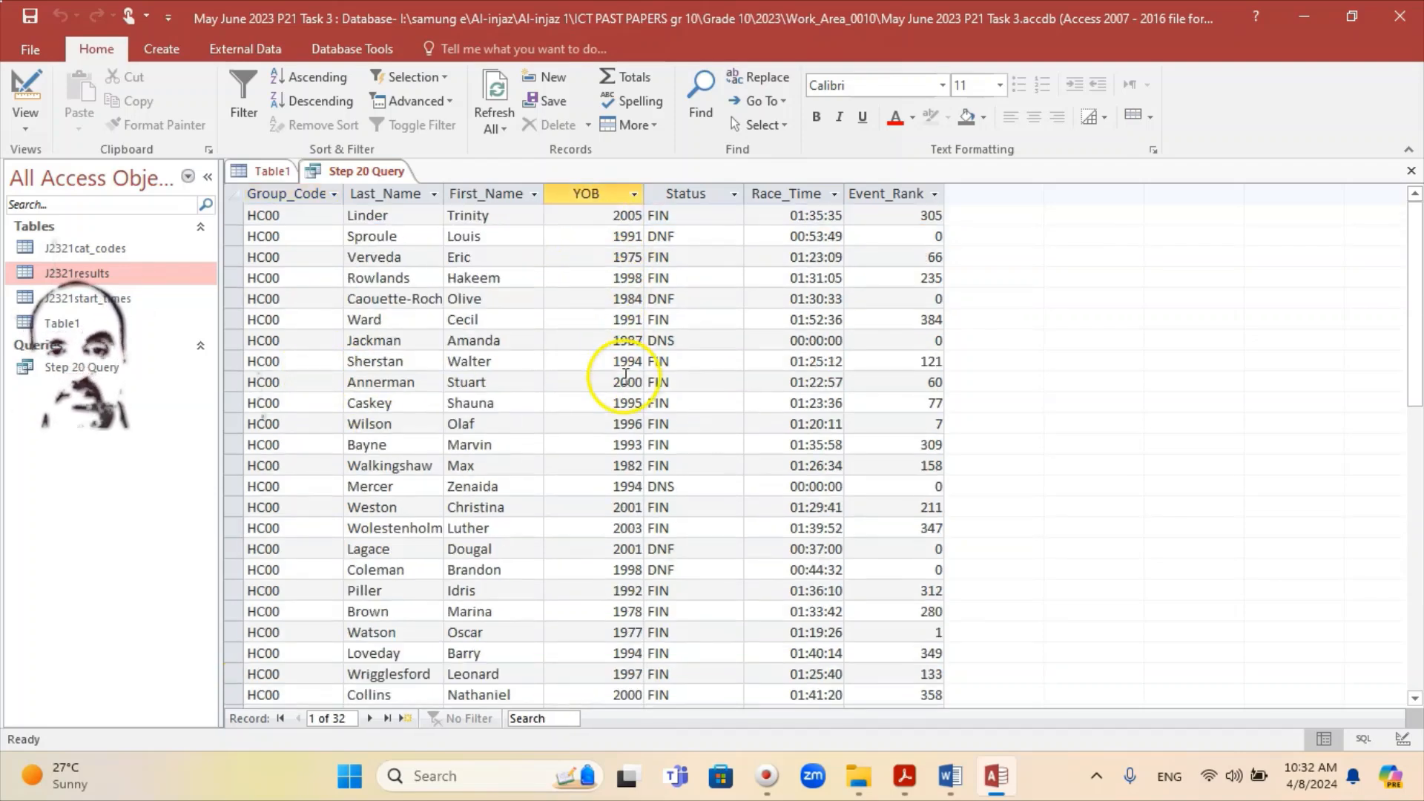
{"action": "scroll", "coordinate": [626, 375], "scroll_direction": "down", "scroll_amount": 1}
{"action": "scroll", "coordinate": [595, 548], "scroll_direction": "down", "scroll_amount": 2}
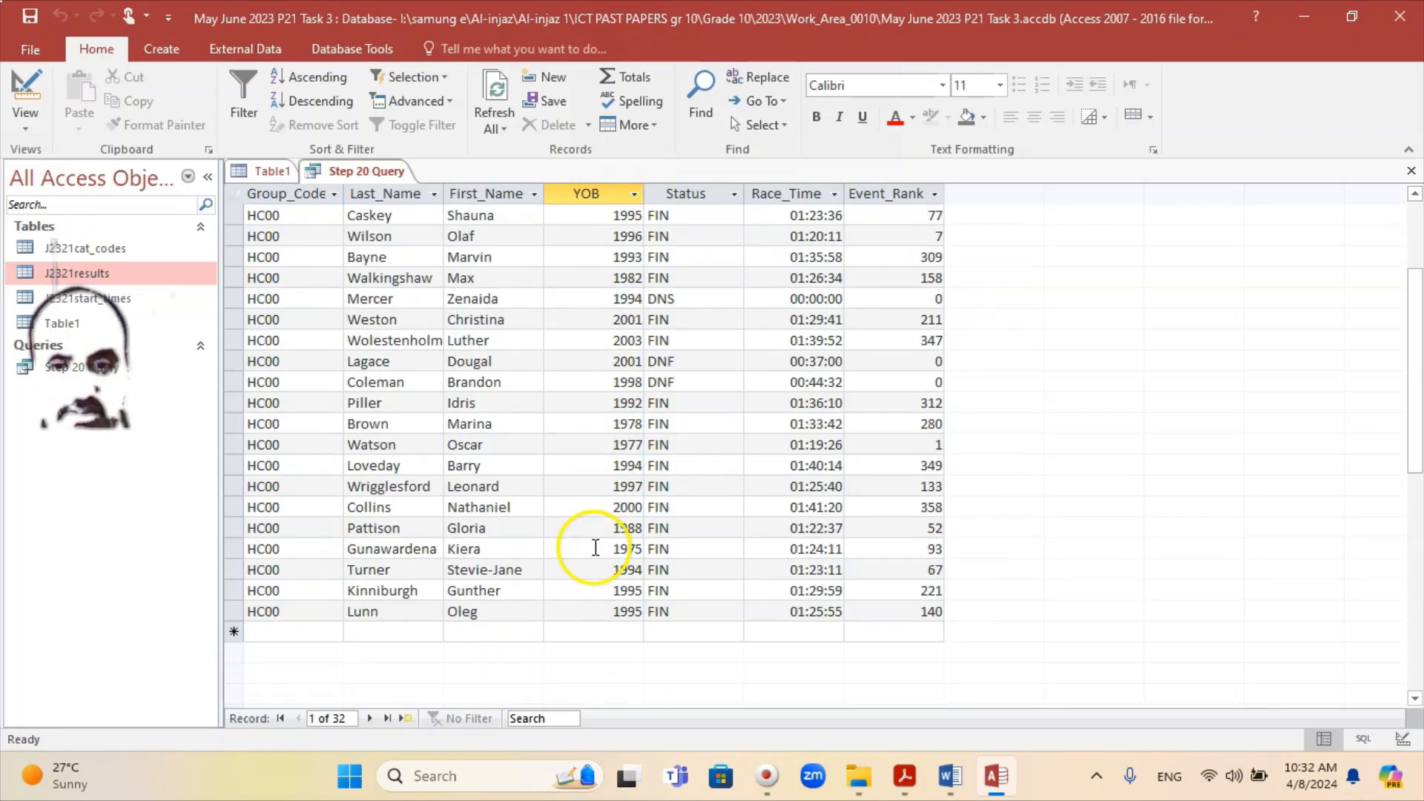
{"action": "left_click", "coordinate": [617, 420]}
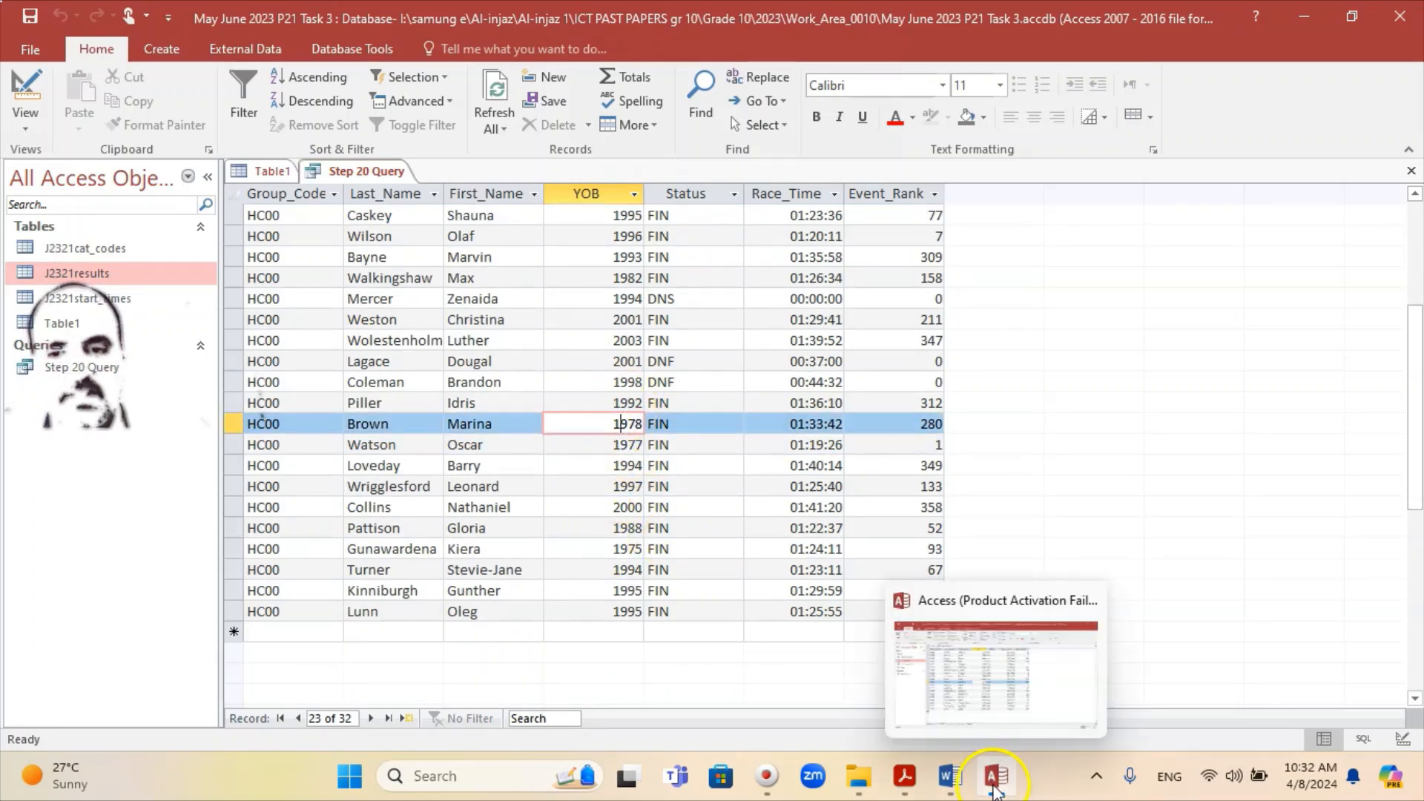
{"action": "left_click", "coordinate": [996, 789]}
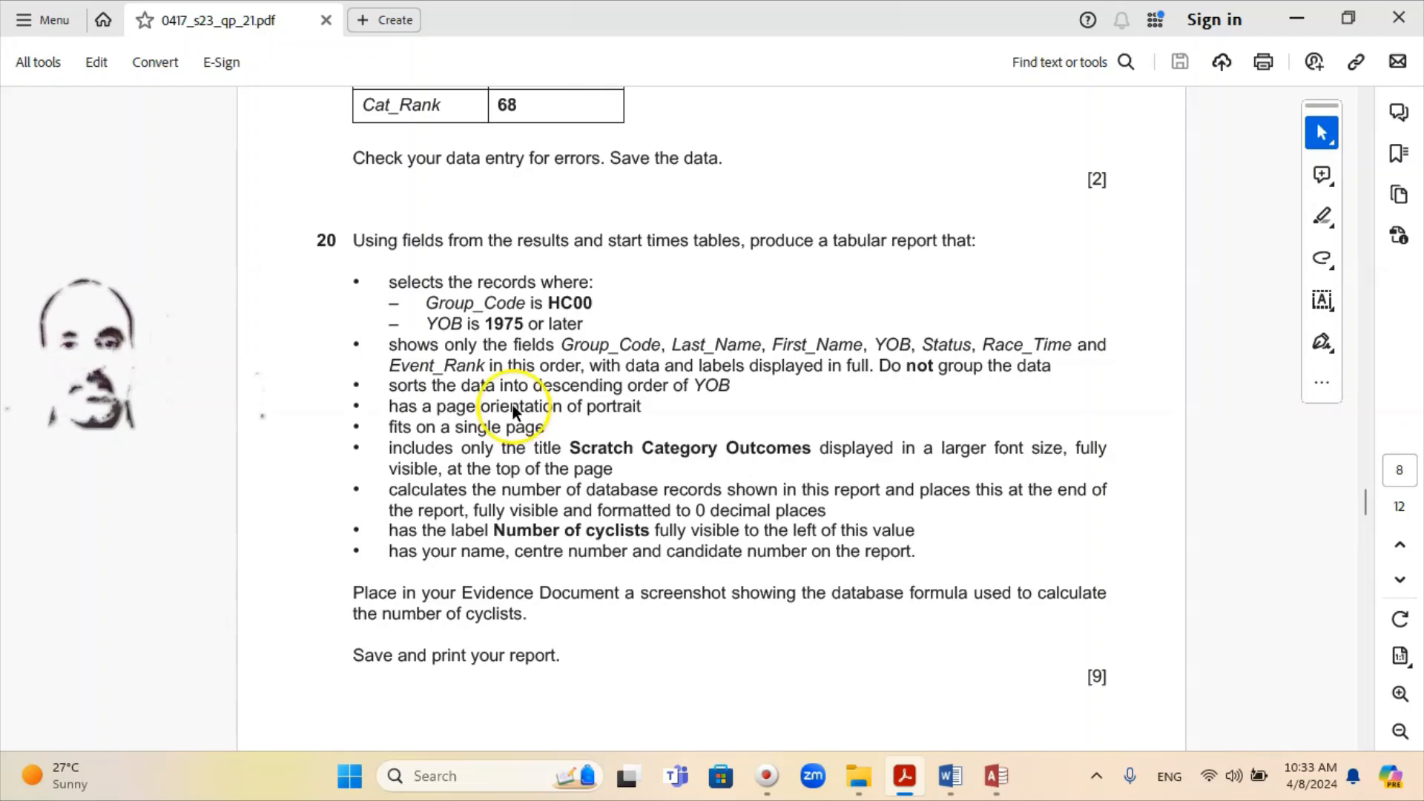
Step: Return to the Step 20 Query datasheet in Access after reading question 20
{"action": "left_click", "coordinate": [996, 776]}
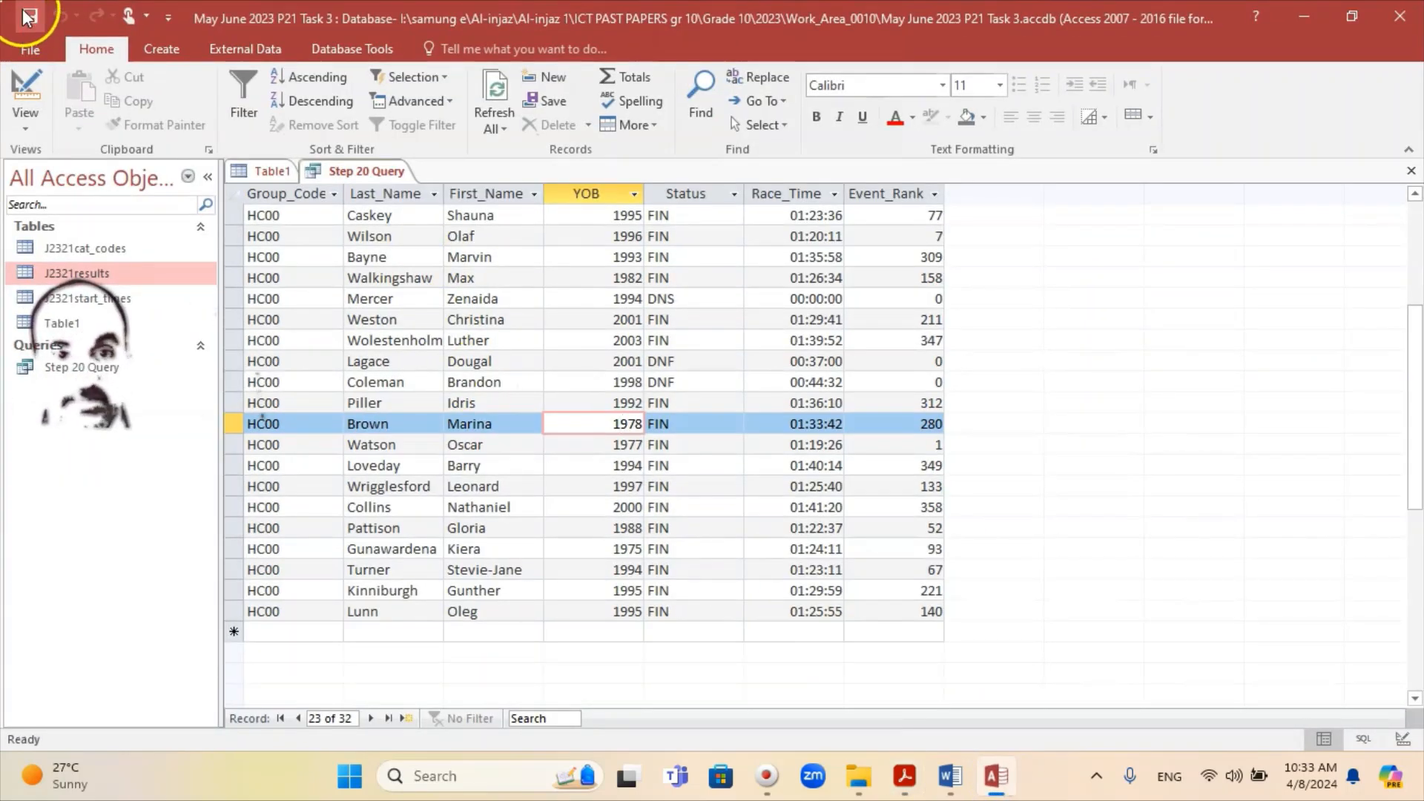
Step: Close Step 20 Query and bring up the Create ribbon for a new report
{"action": "right_click", "coordinate": [358, 175]}
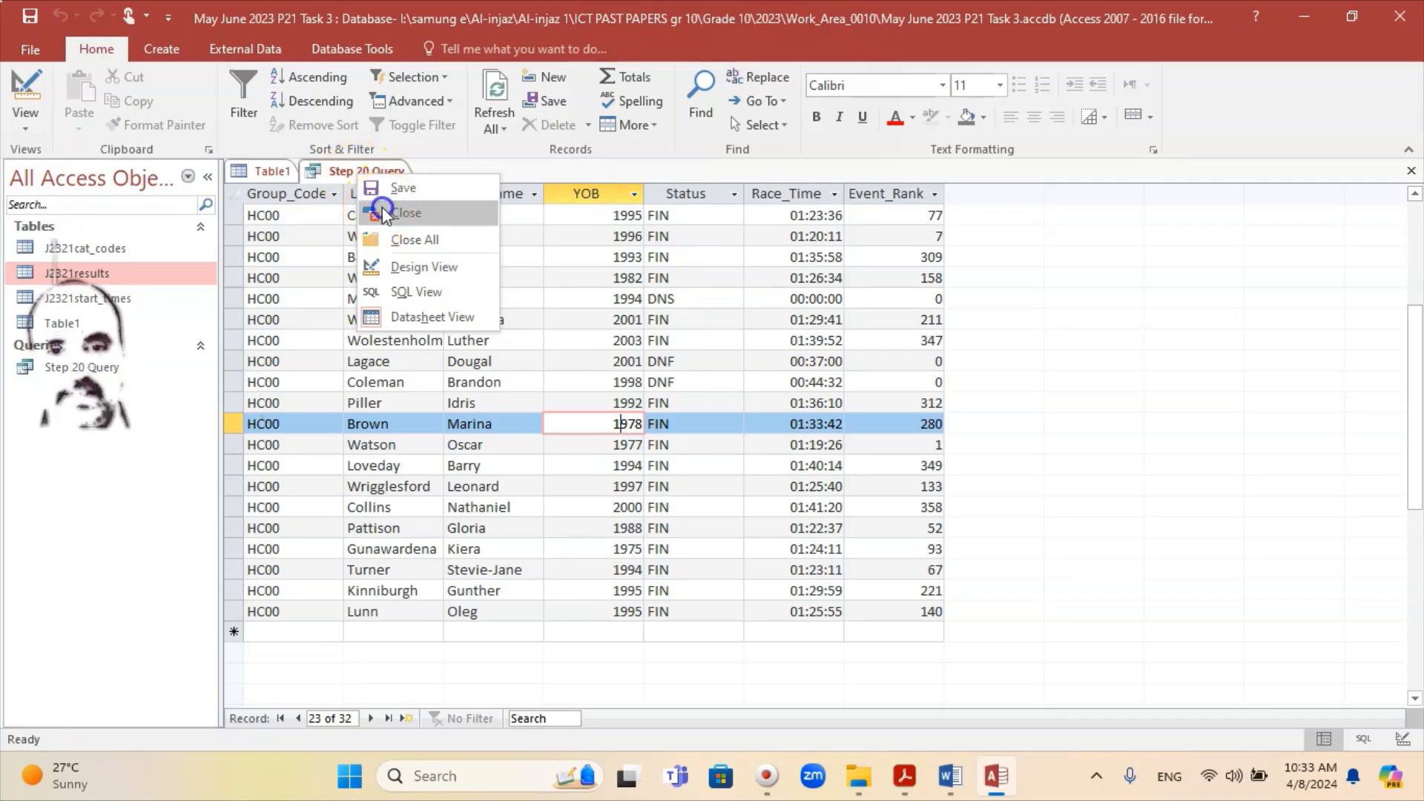
{"action": "left_click", "coordinate": [405, 213]}
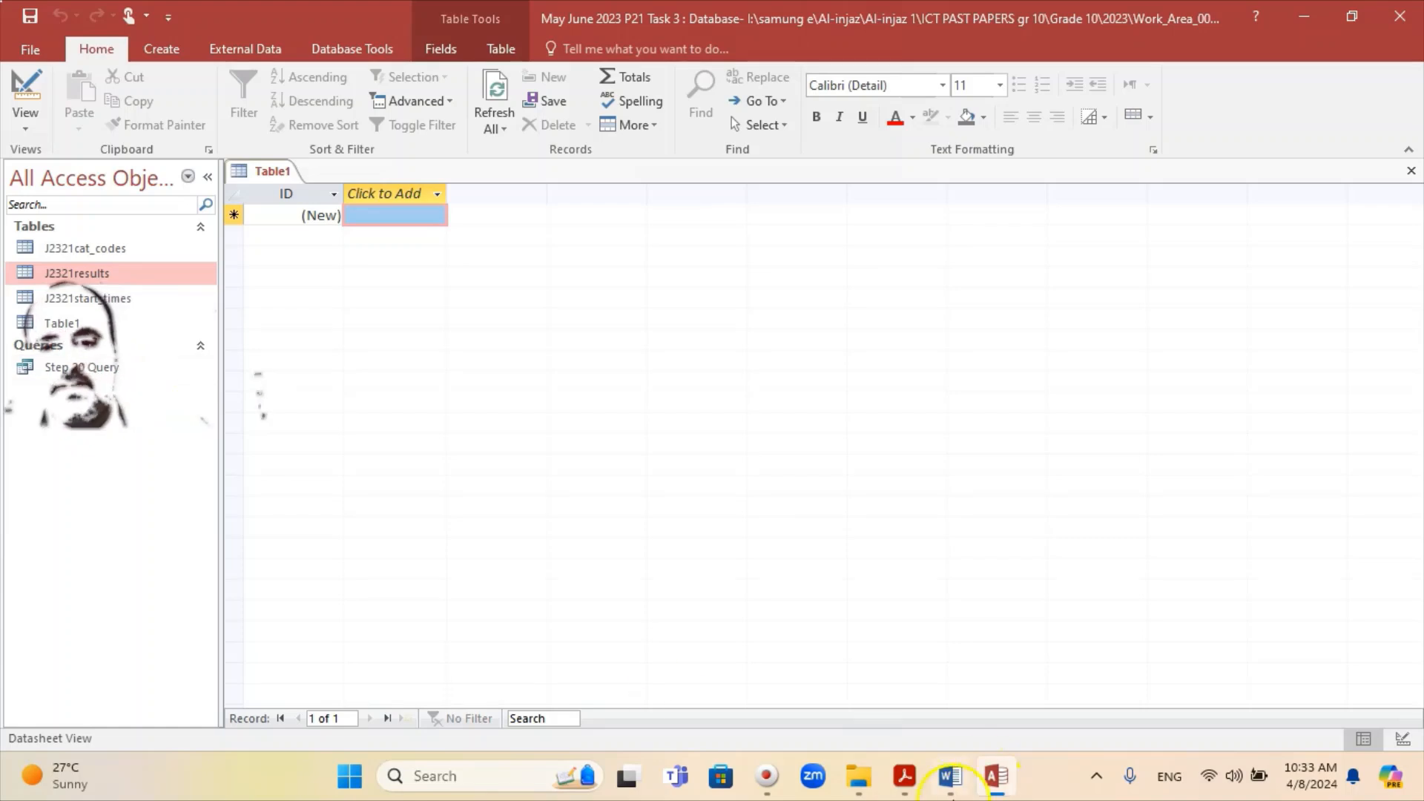
{"action": "left_click", "coordinate": [917, 788]}
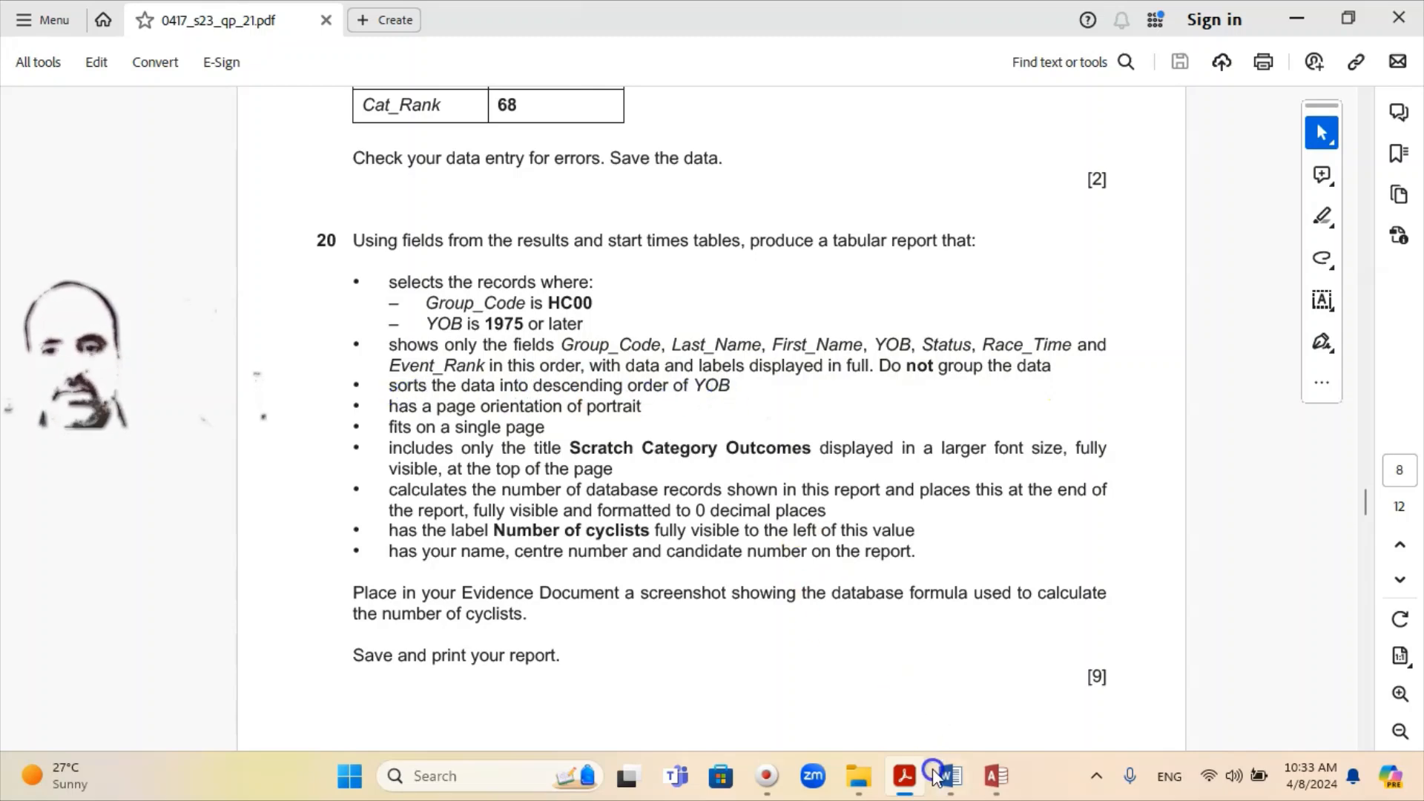
{"action": "left_click", "coordinate": [995, 776]}
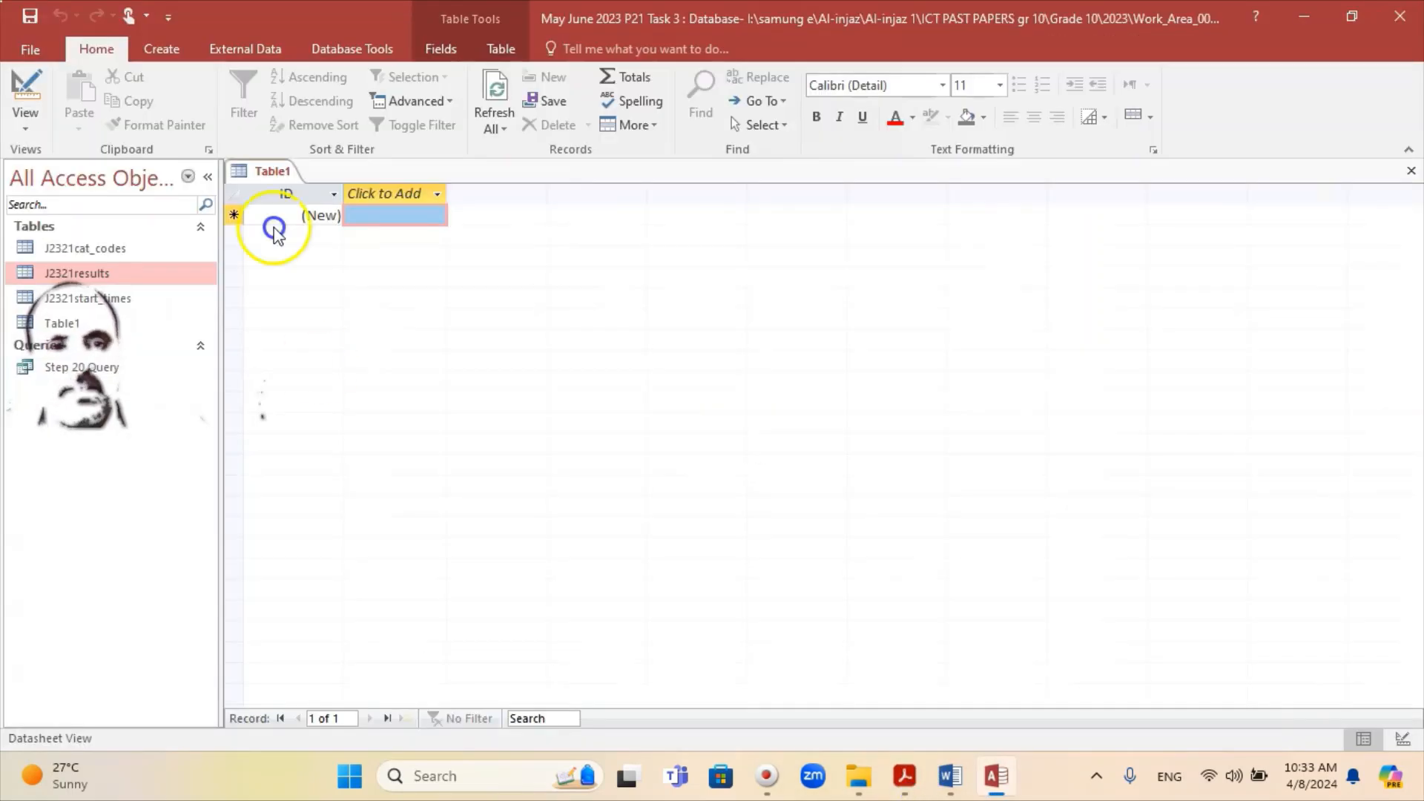
{"action": "left_click", "coordinate": [160, 51]}
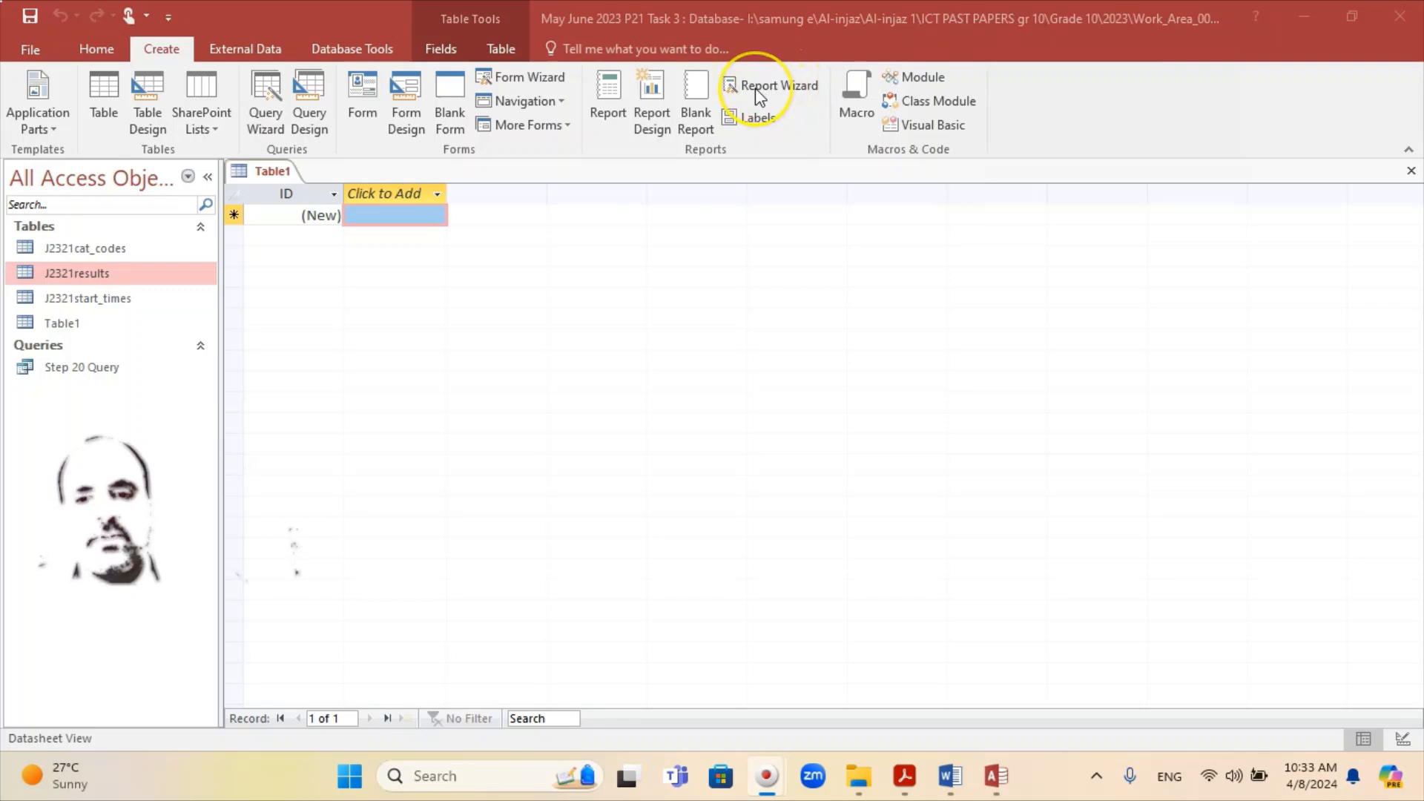
Step: Launch the Report Wizard on Step 20 Query with all seven fields added
{"action": "left_click", "coordinate": [756, 91]}
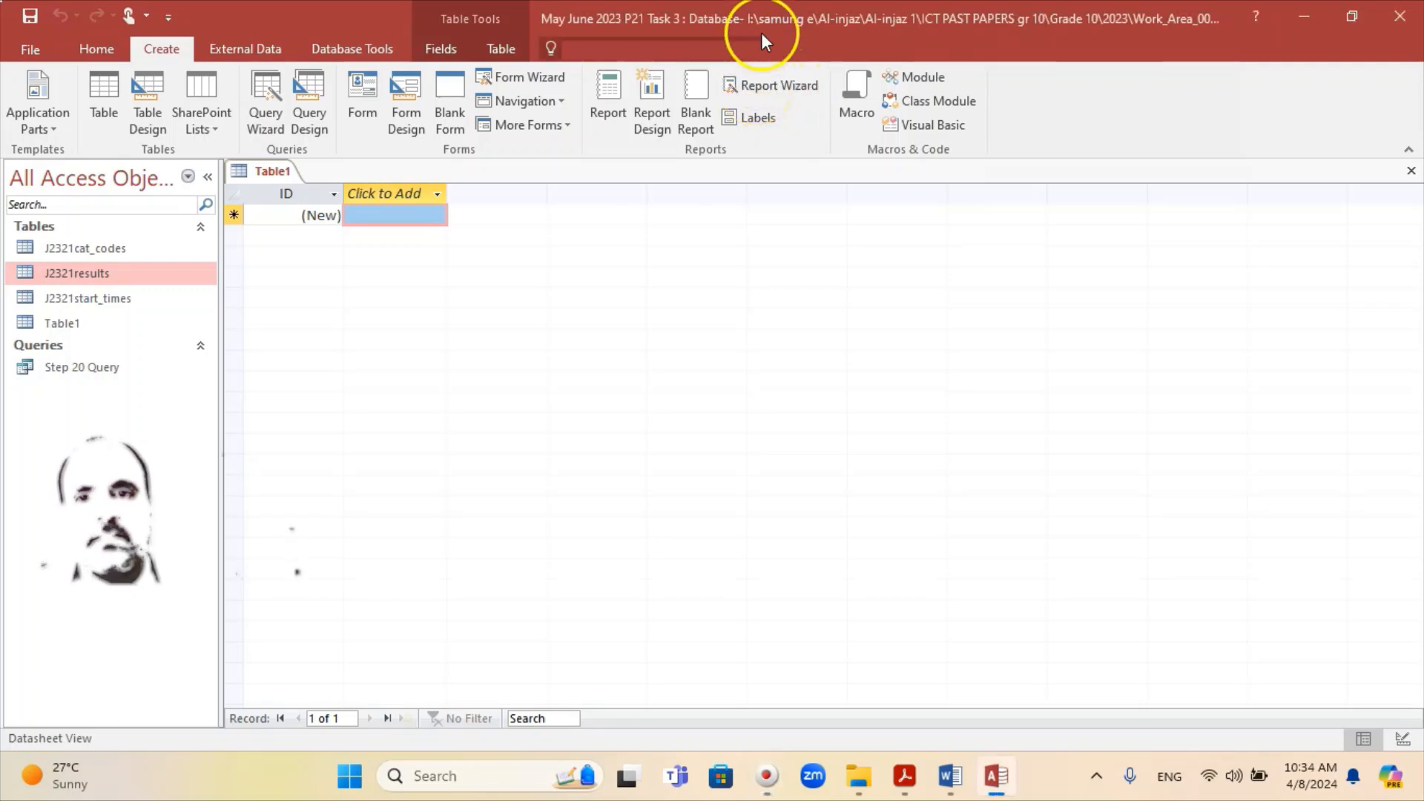
{"action": "left_click", "coordinate": [778, 84]}
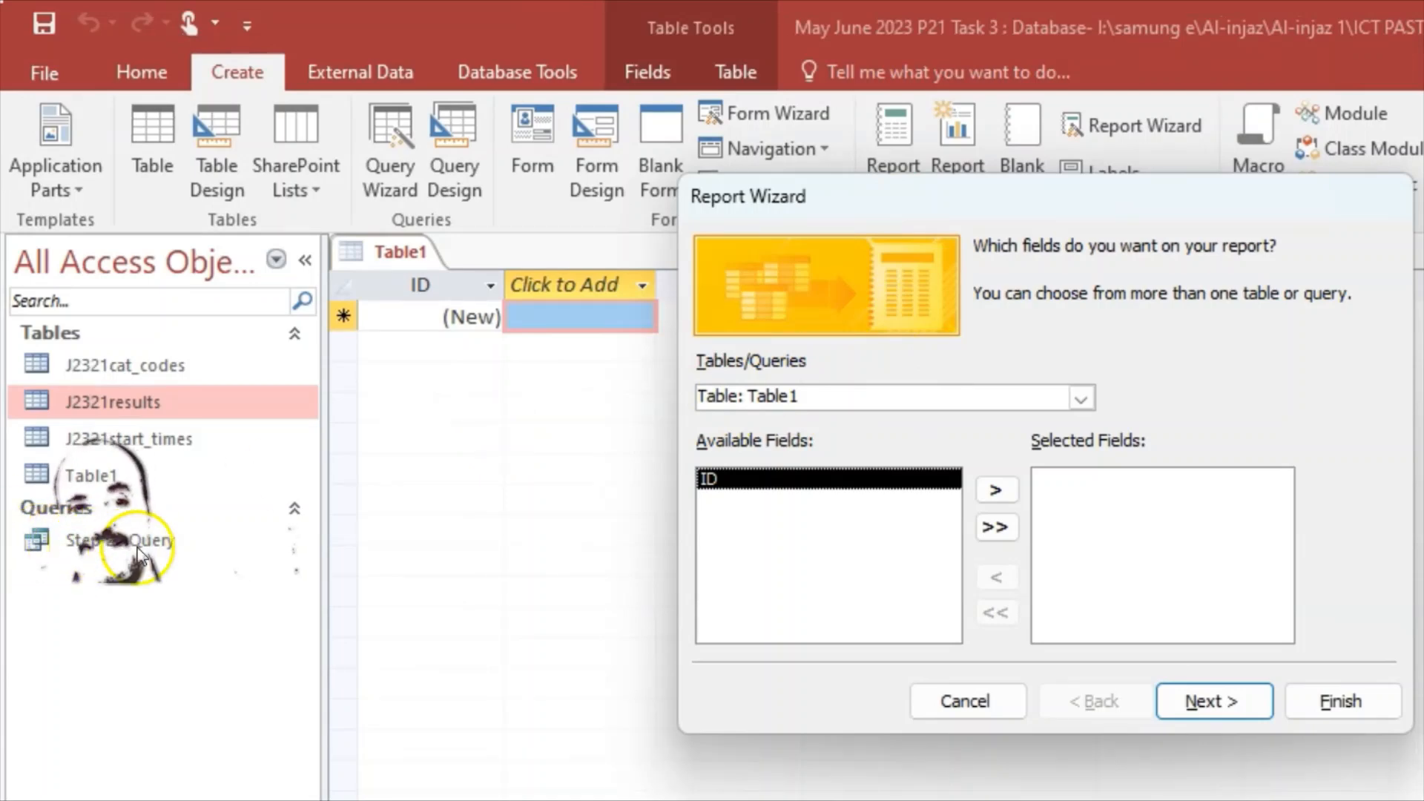
{"action": "left_click", "coordinate": [1083, 401]}
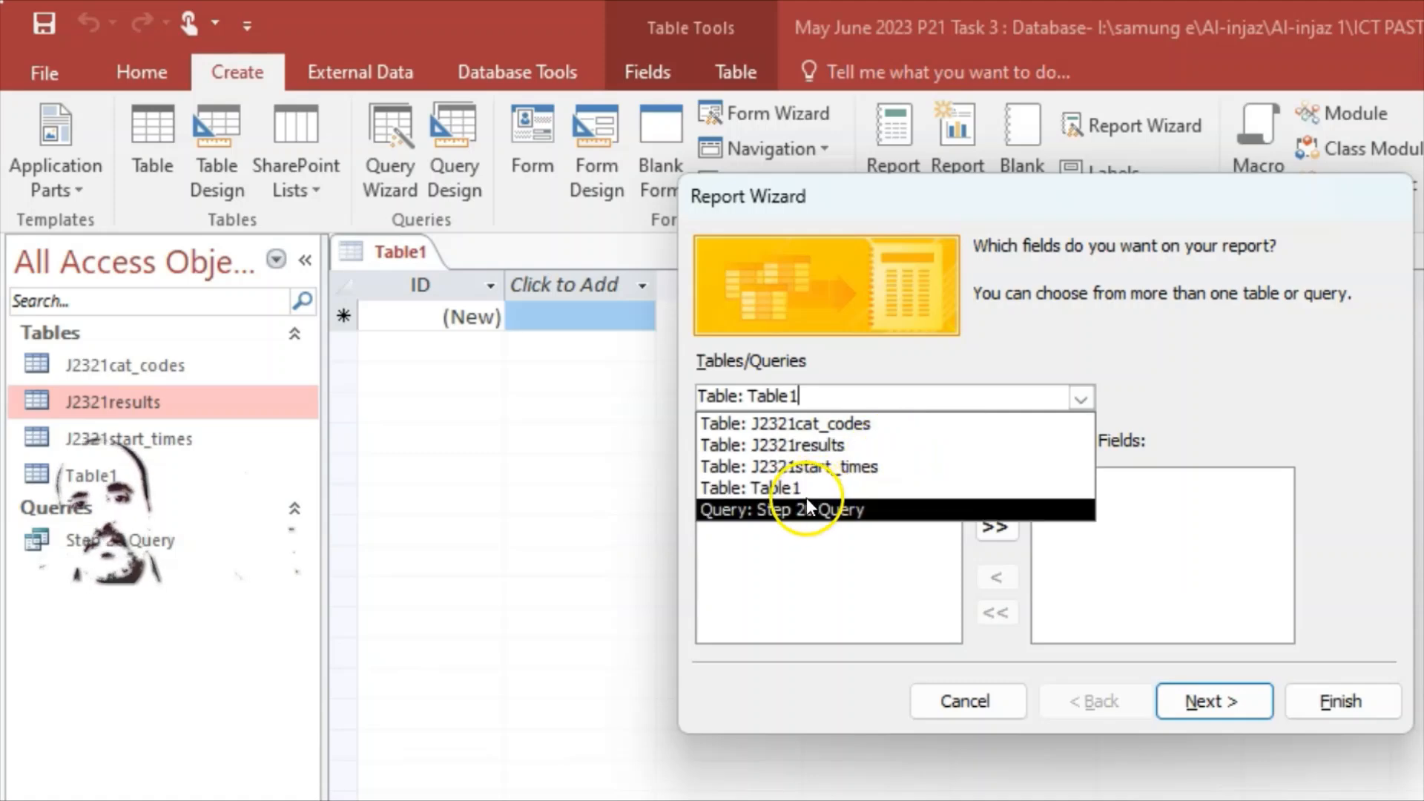
{"action": "left_click", "coordinate": [823, 509]}
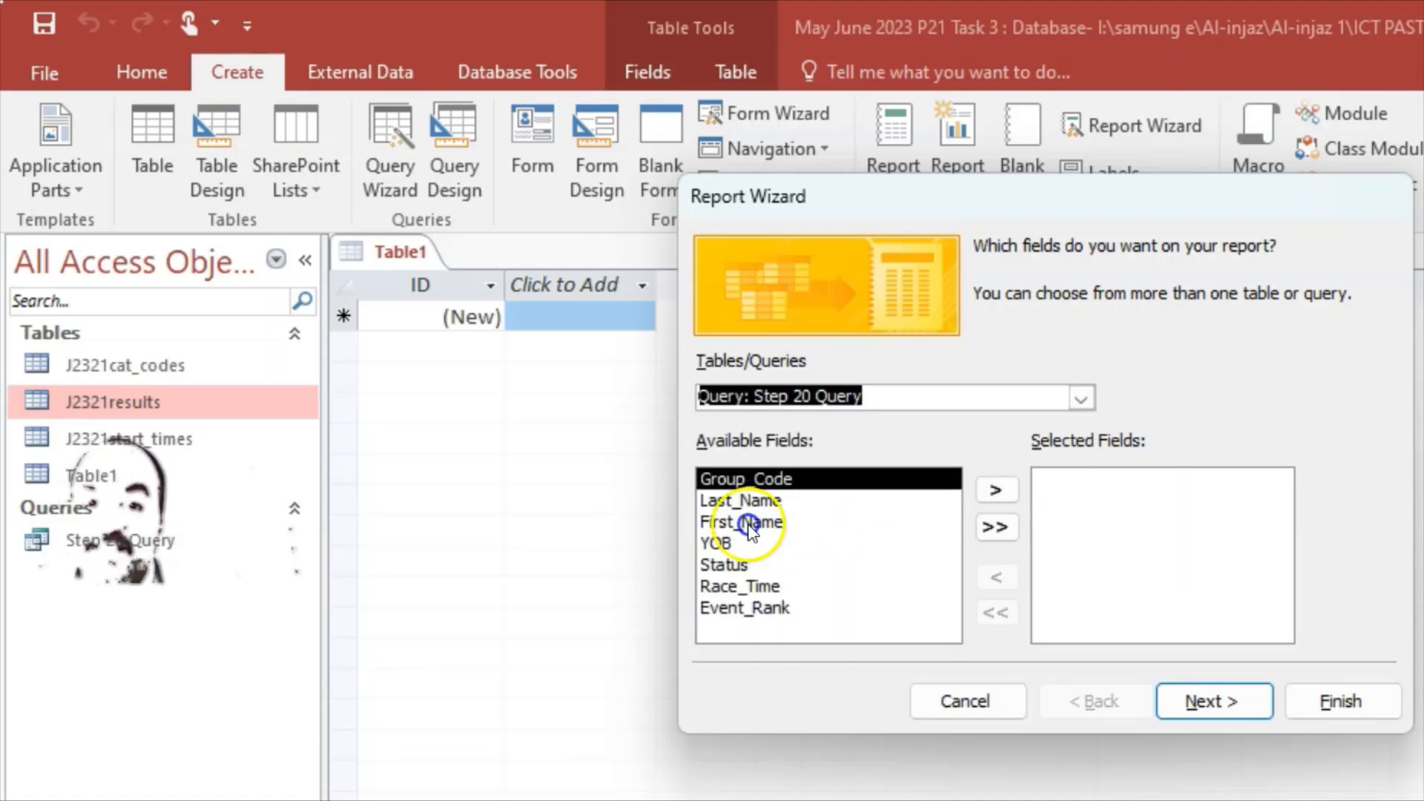
{"action": "left_click", "coordinate": [1005, 528]}
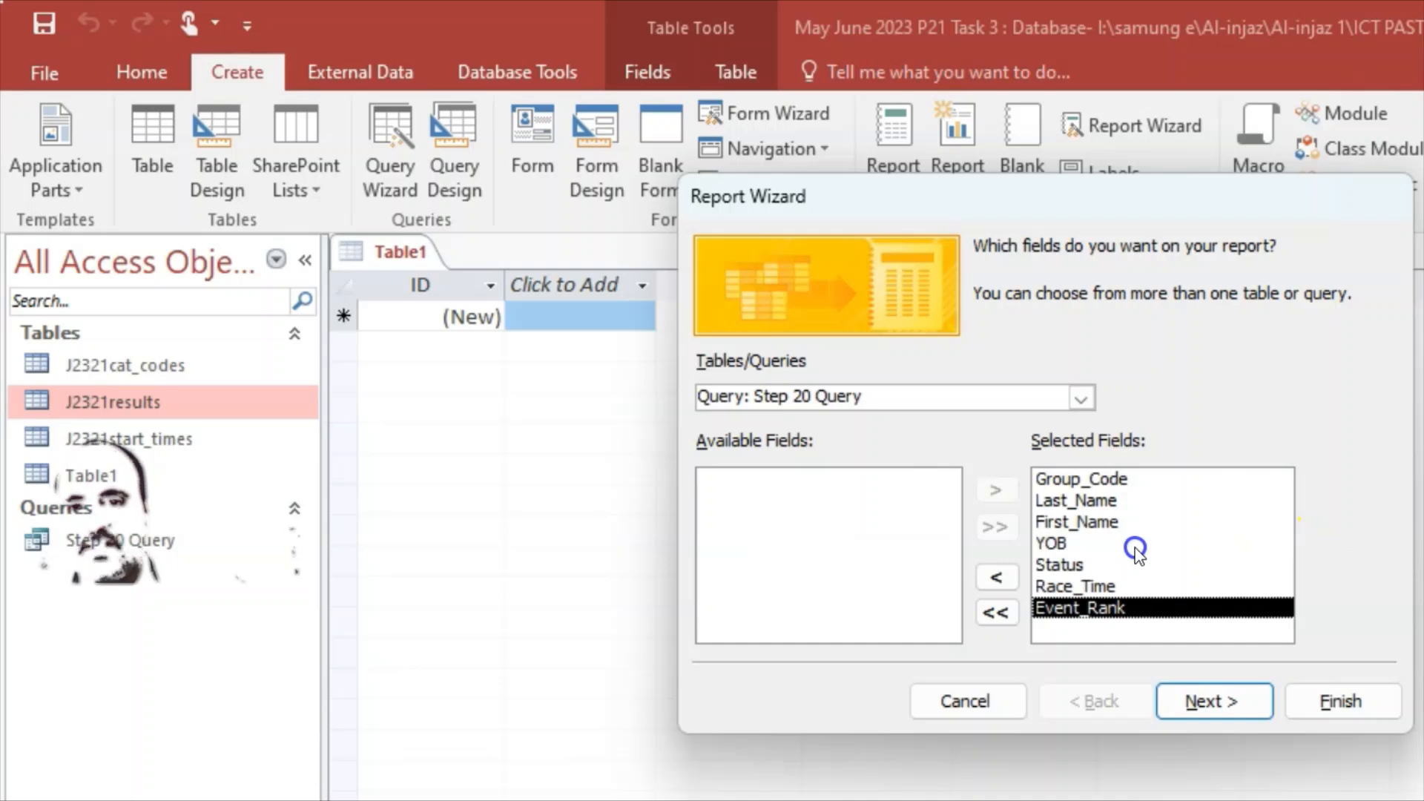
{"action": "left_click", "coordinate": [1228, 705]}
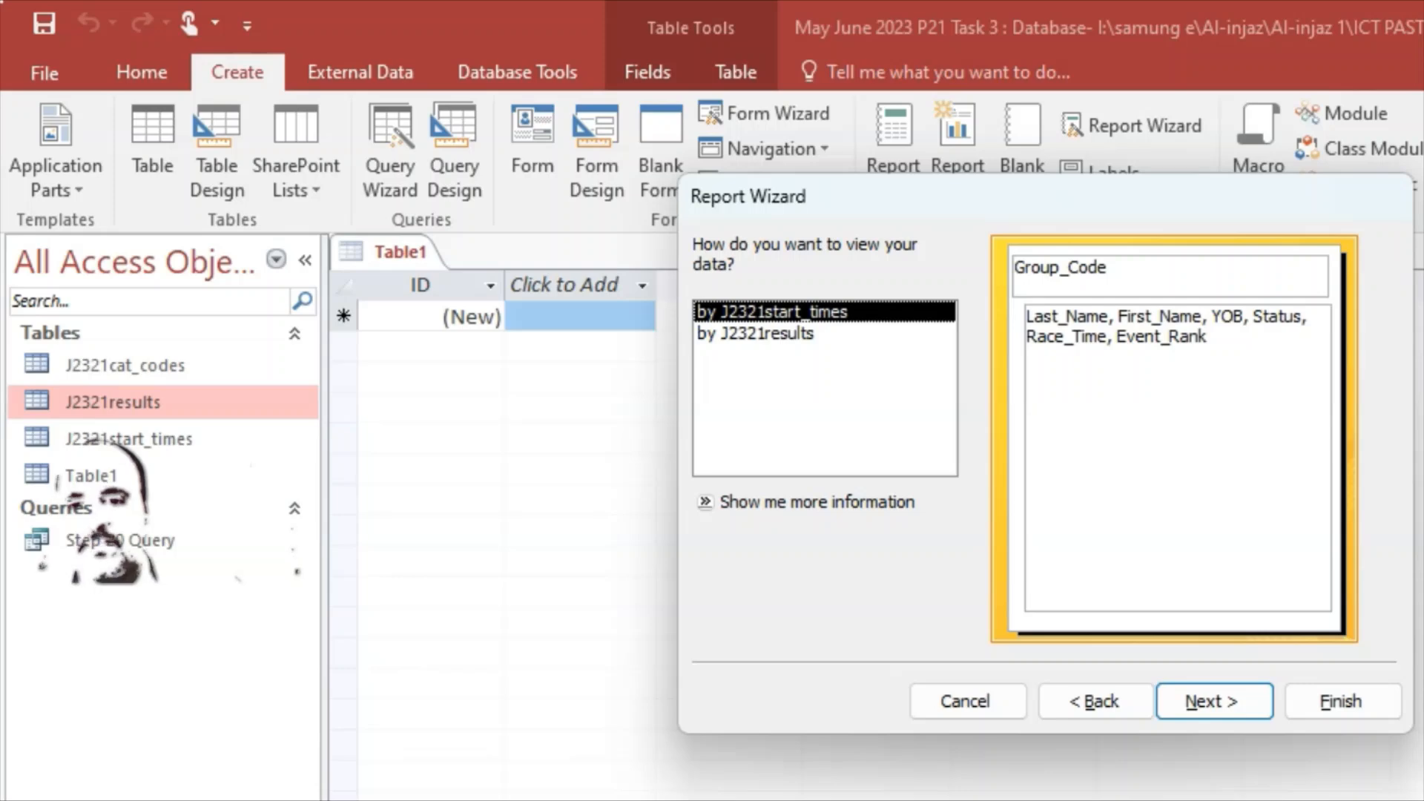
Step: Recheck the question requirements and return to the wizard's data-view page
{"action": "key", "text": "alt+Tab"}
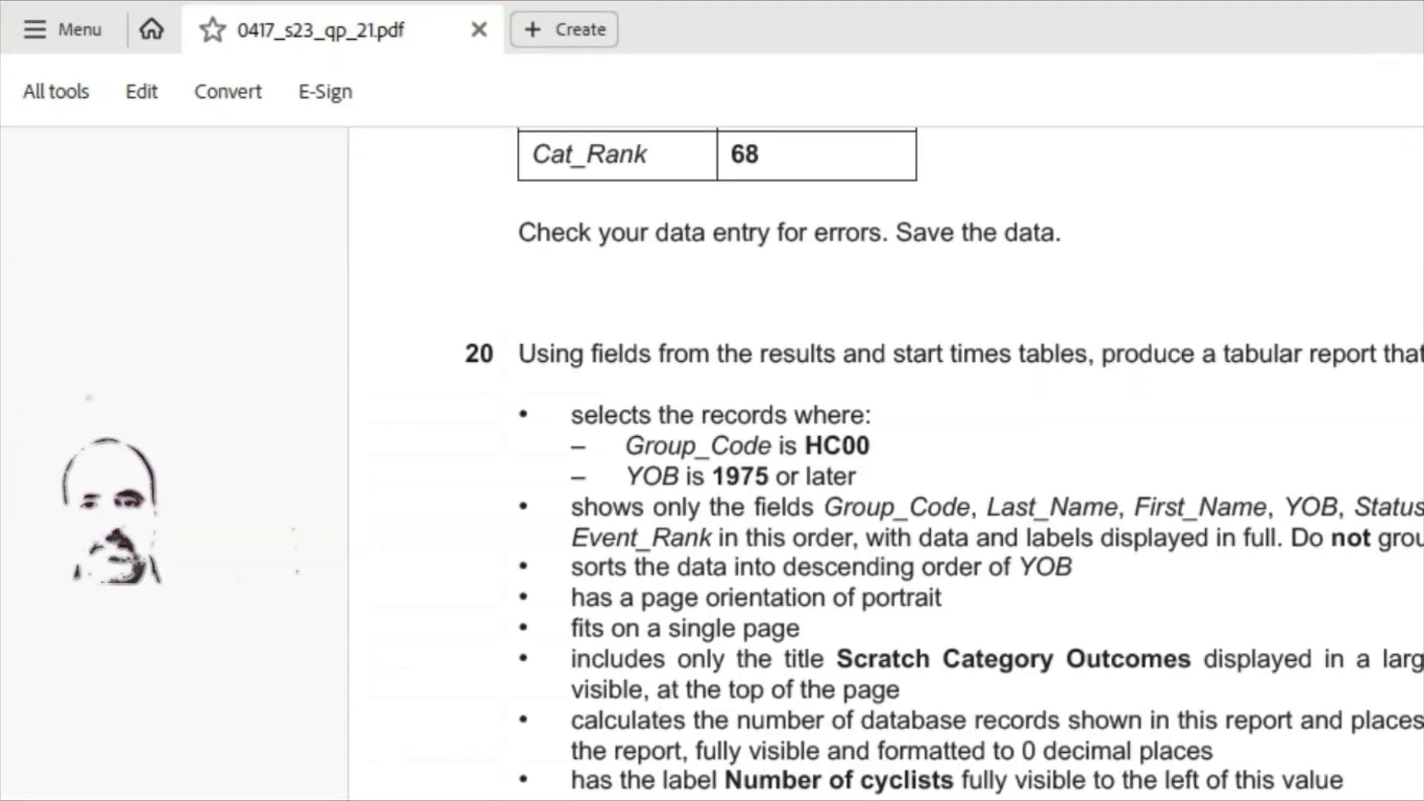
{"action": "key", "text": "alt+Tab"}
{"action": "left_click", "coordinate": [1216, 705]}
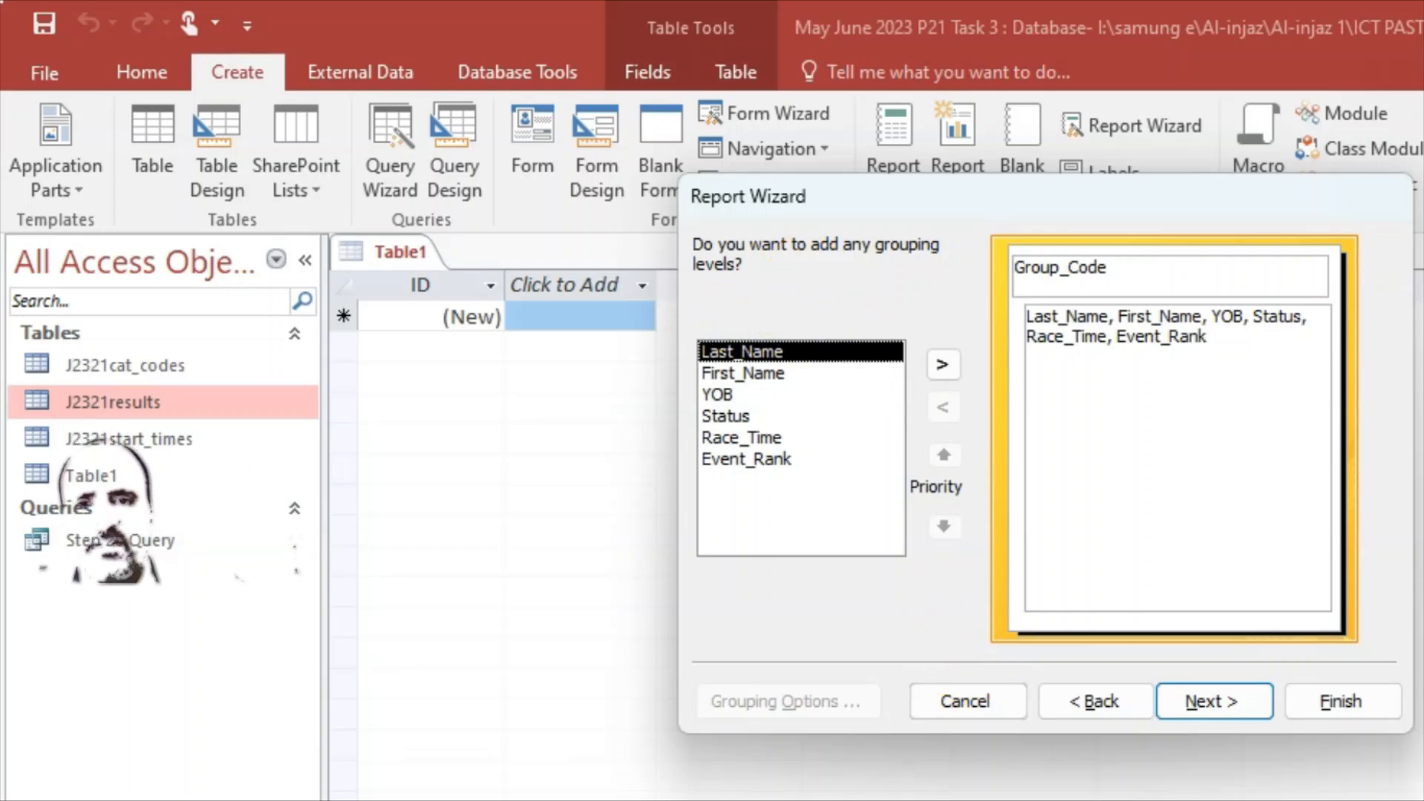
{"action": "key", "text": "alt+Tab"}
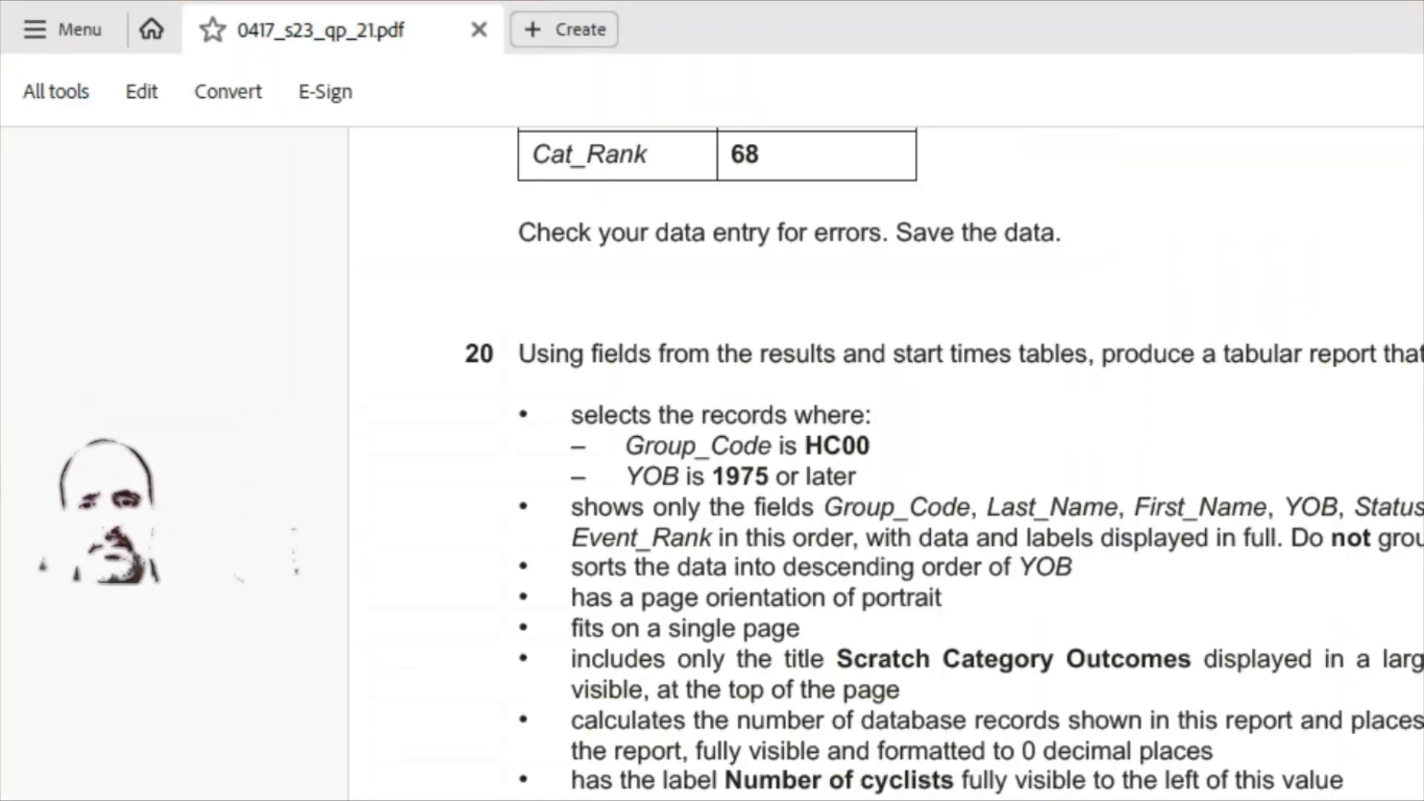
{"action": "key", "text": "alt+Tab"}
{"action": "left_click", "coordinate": [1101, 700]}
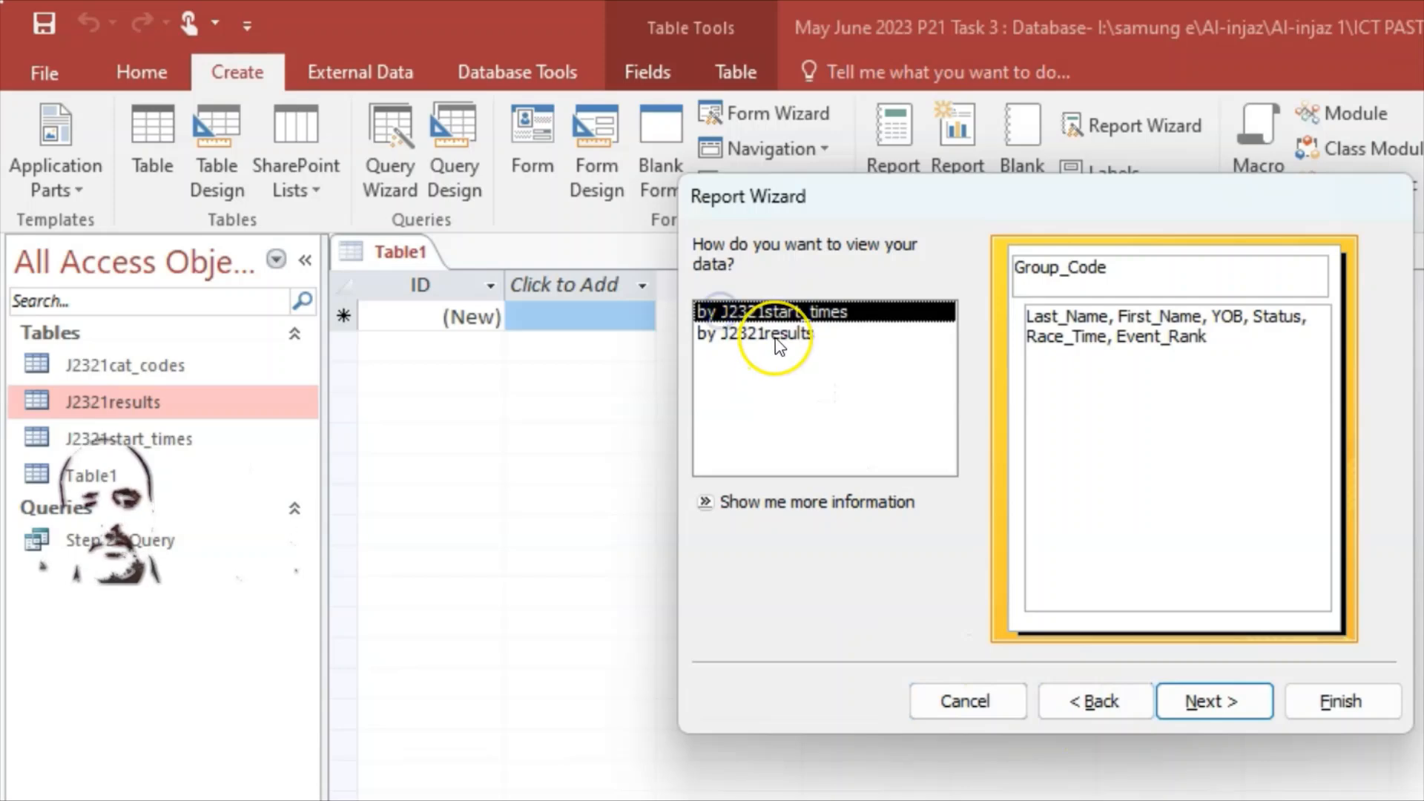
Step: View the data by J2321results, add no grouping levels, and advance to sort order
{"action": "left_click", "coordinate": [776, 340]}
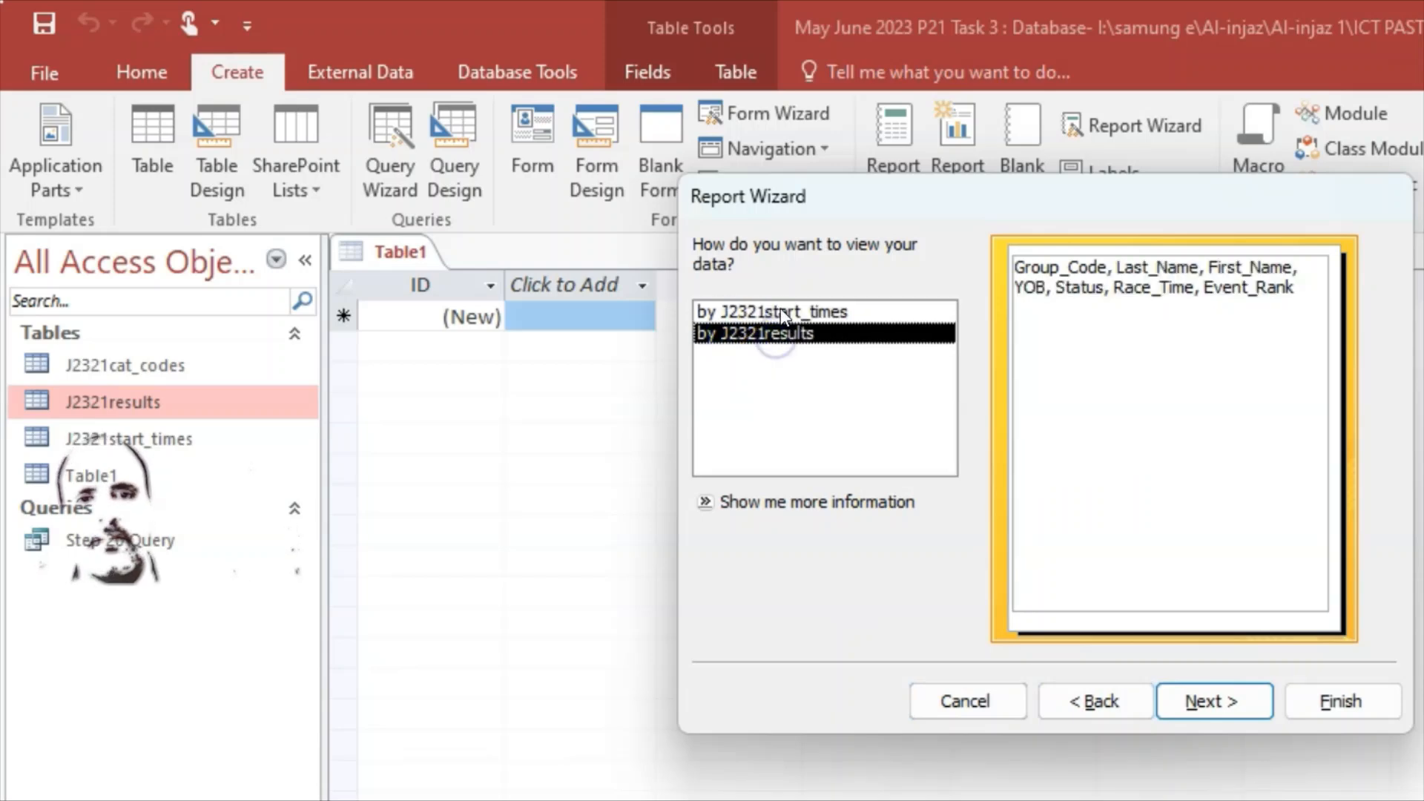
{"action": "left_click", "coordinate": [783, 315]}
{"action": "left_click", "coordinate": [785, 333]}
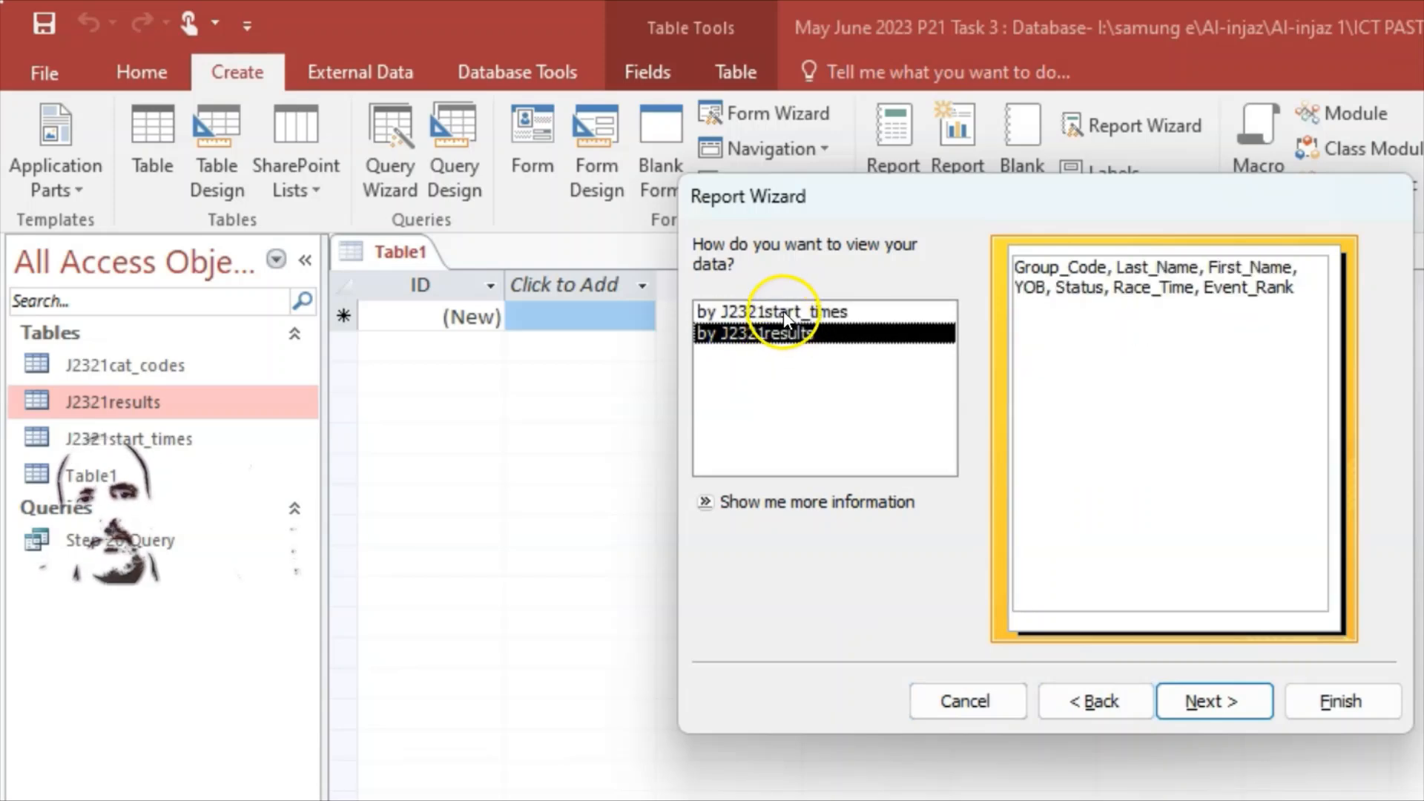
{"action": "left_click", "coordinate": [786, 312]}
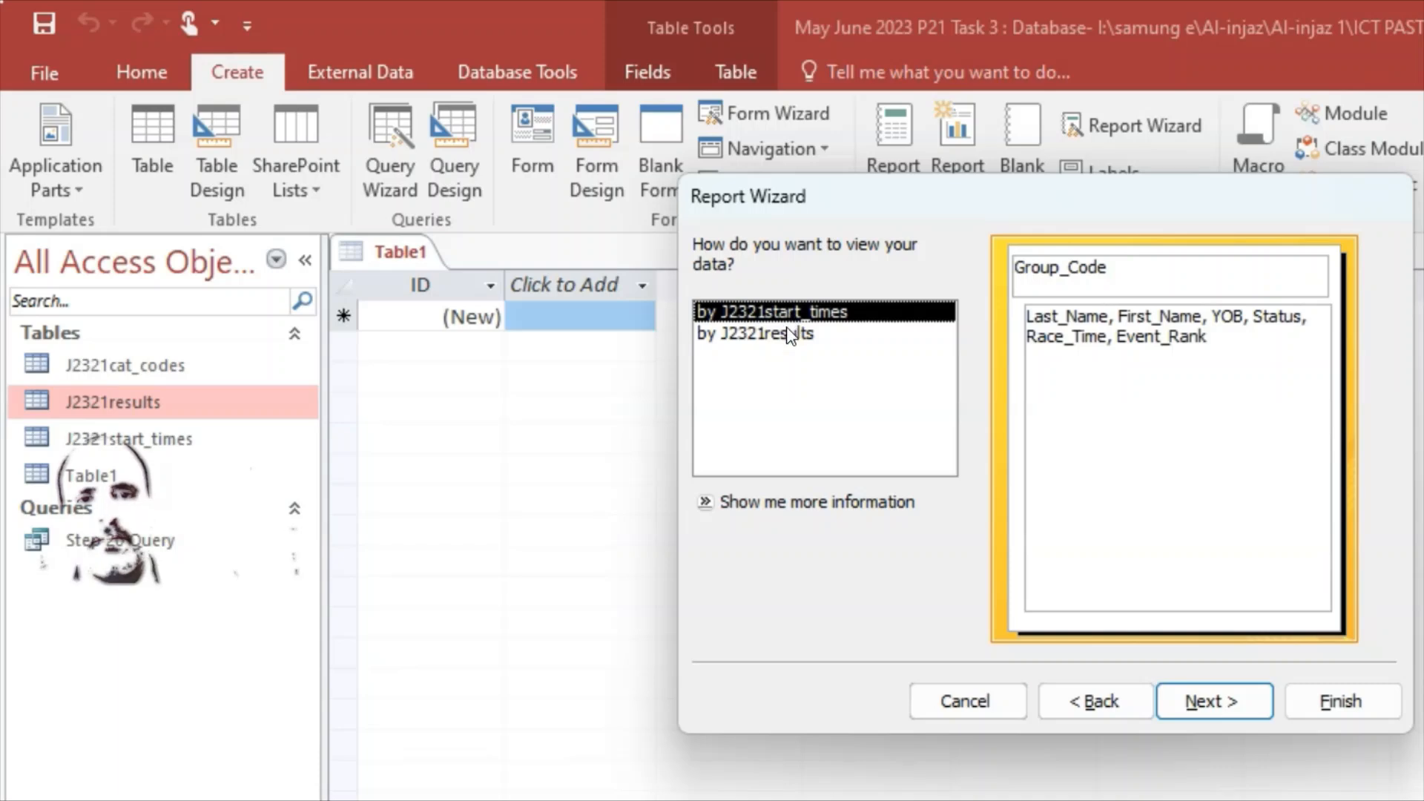
{"action": "left_click", "coordinate": [791, 336]}
{"action": "left_click", "coordinate": [790, 312]}
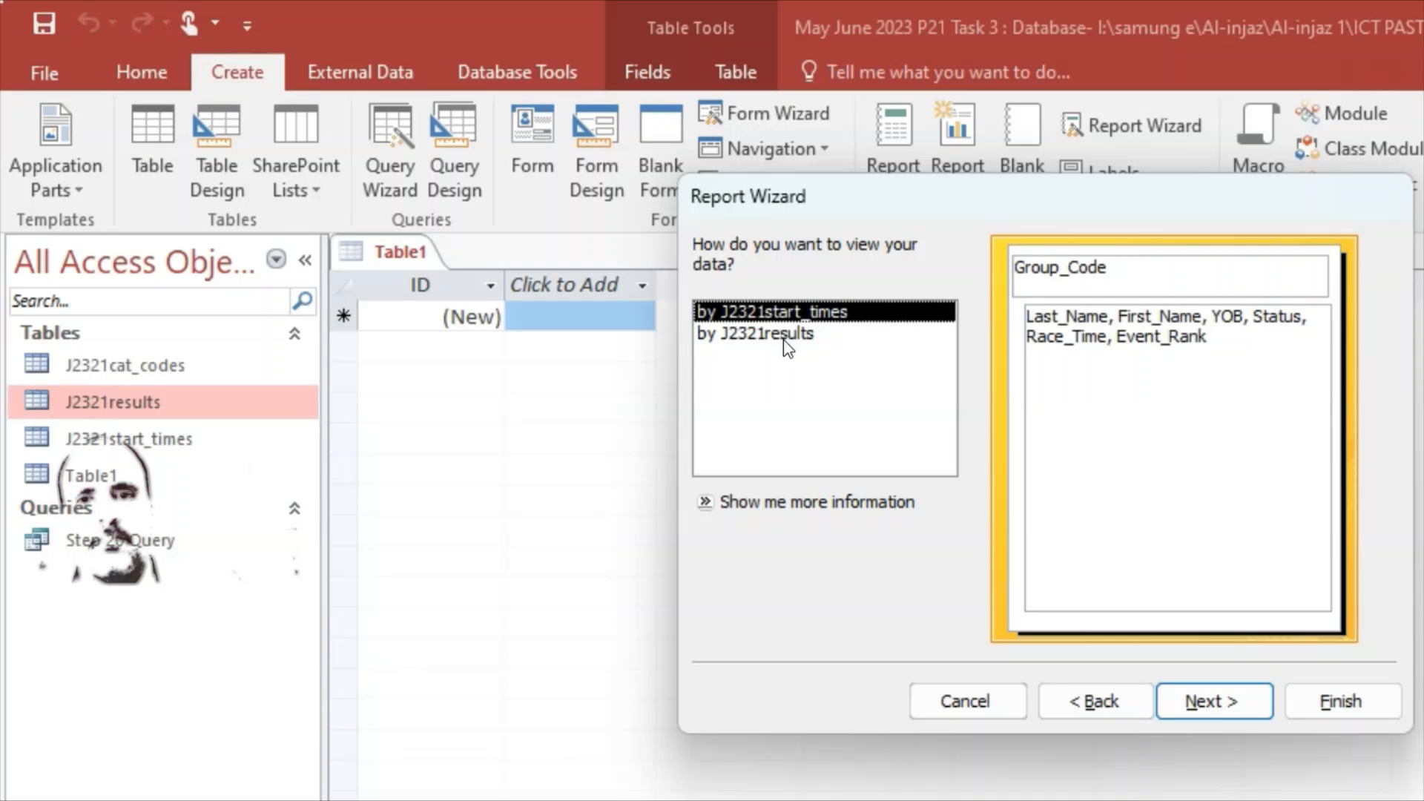
{"action": "left_click", "coordinate": [786, 347]}
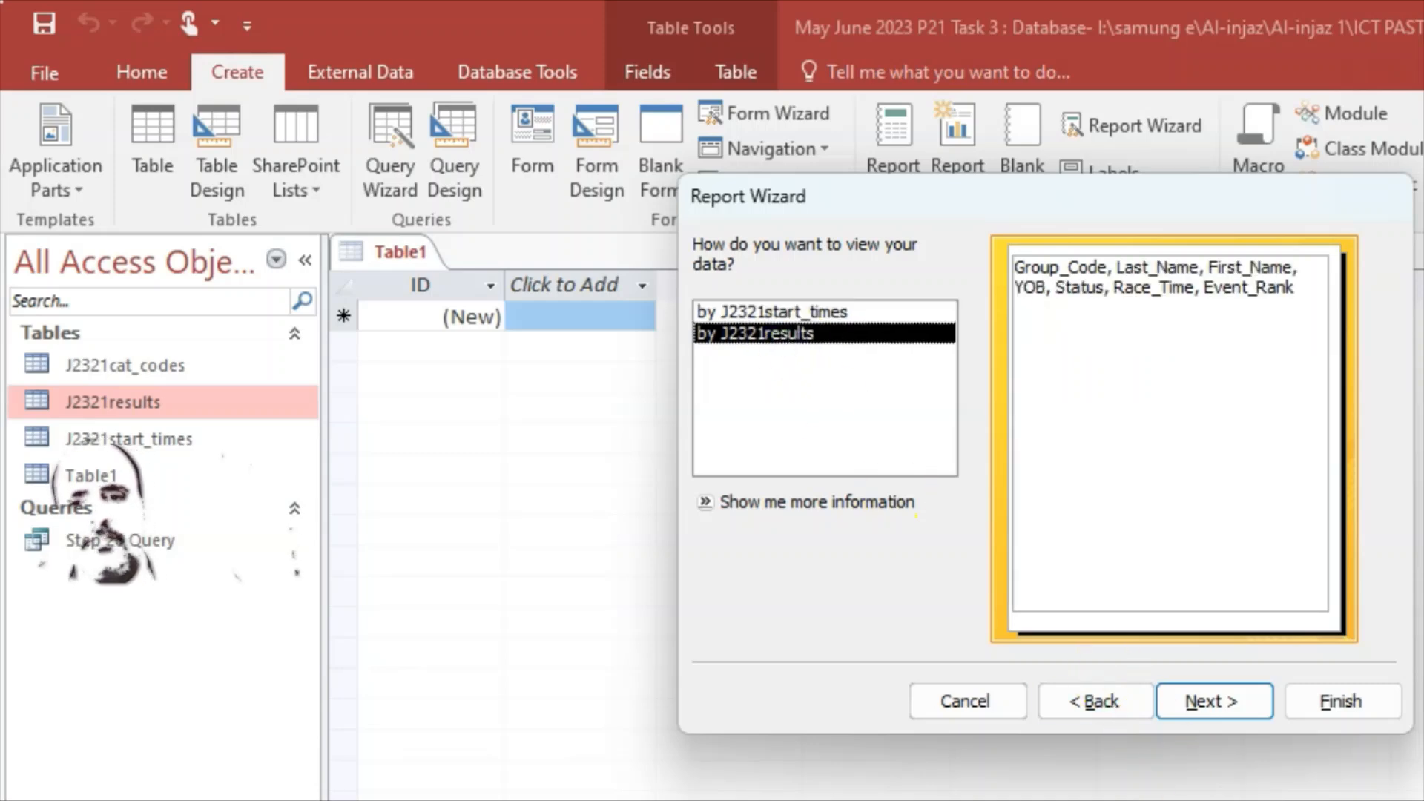
{"action": "left_click", "coordinate": [1229, 708]}
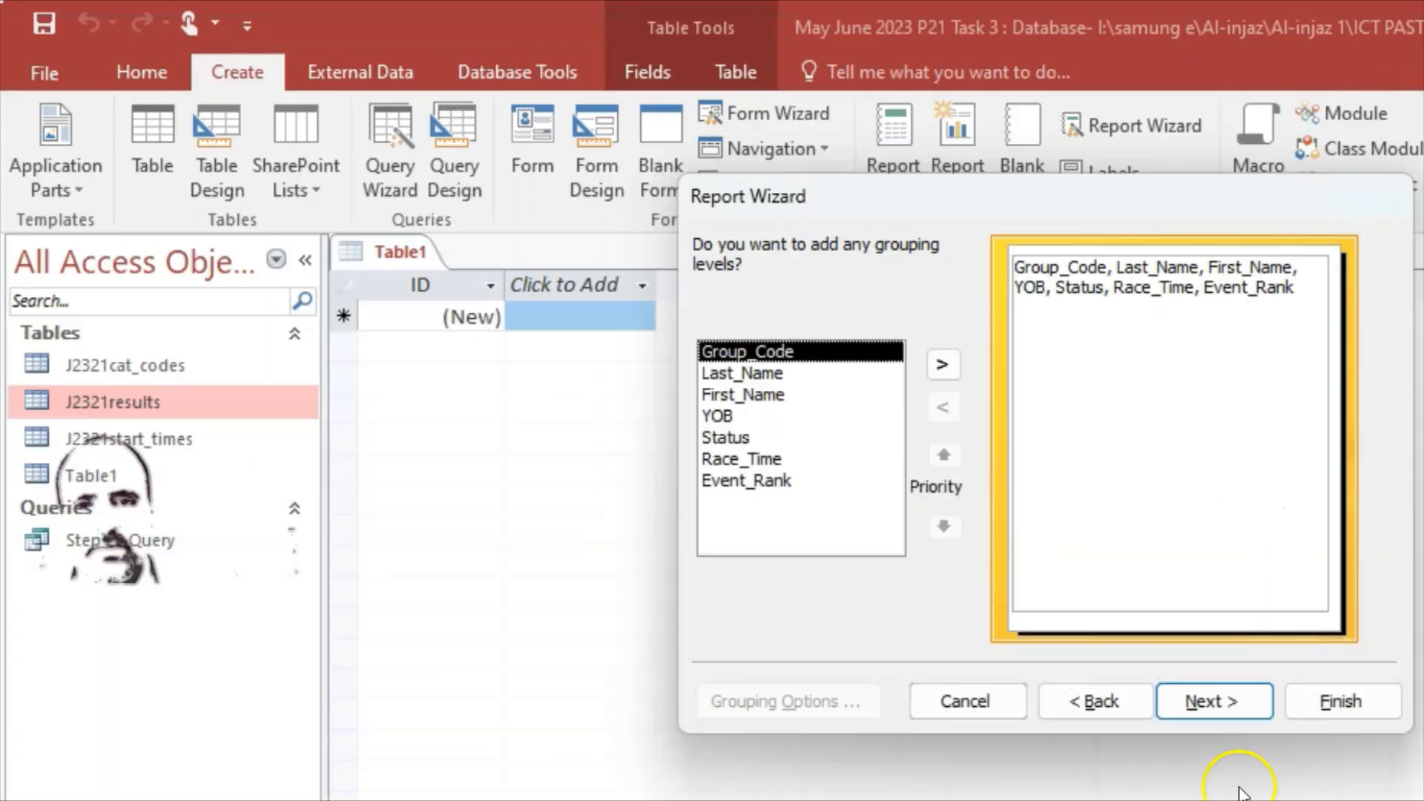
{"action": "left_click", "coordinate": [1233, 703]}
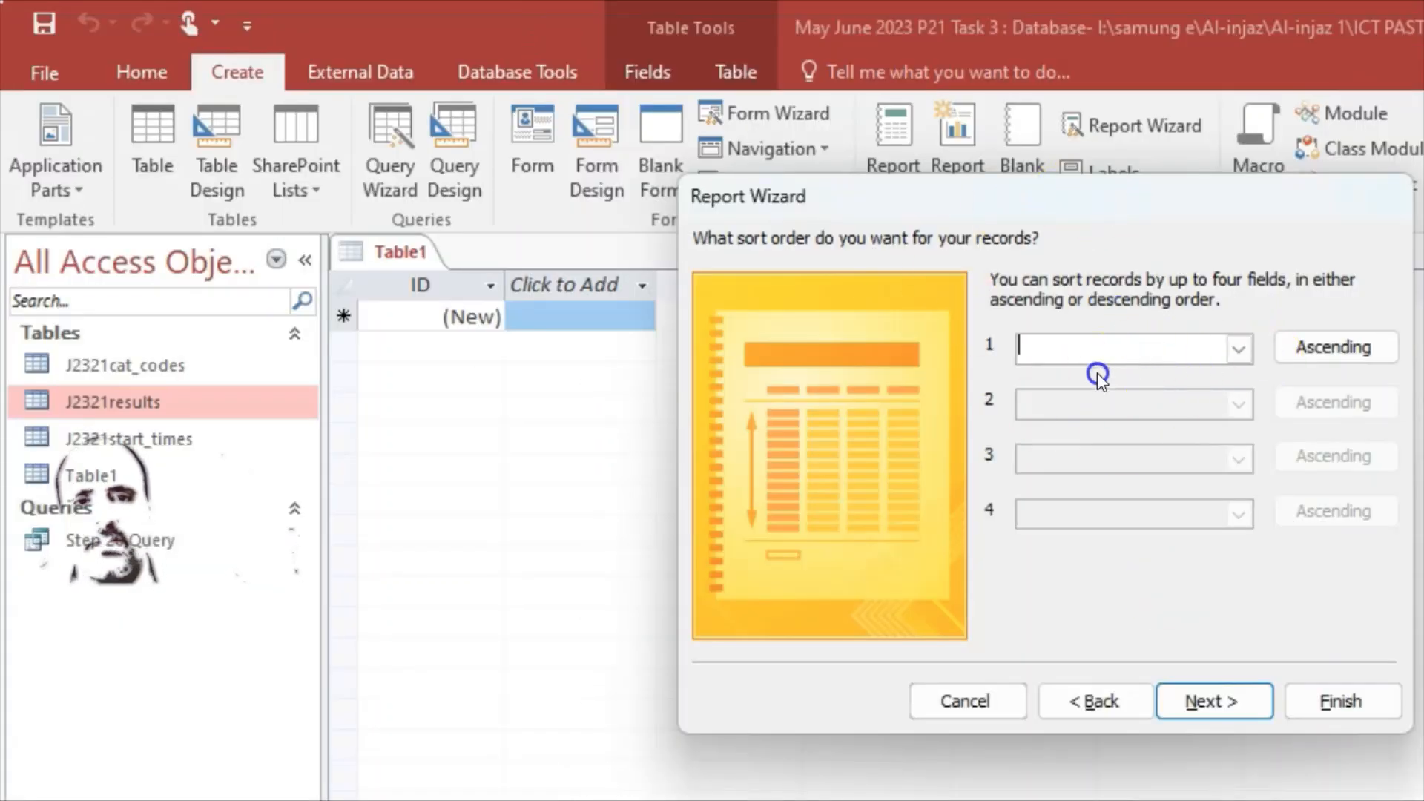
Step: Try a descending YOB sort, reset it to (None), and continue to the layout page
{"action": "left_click", "coordinate": [1264, 574]}
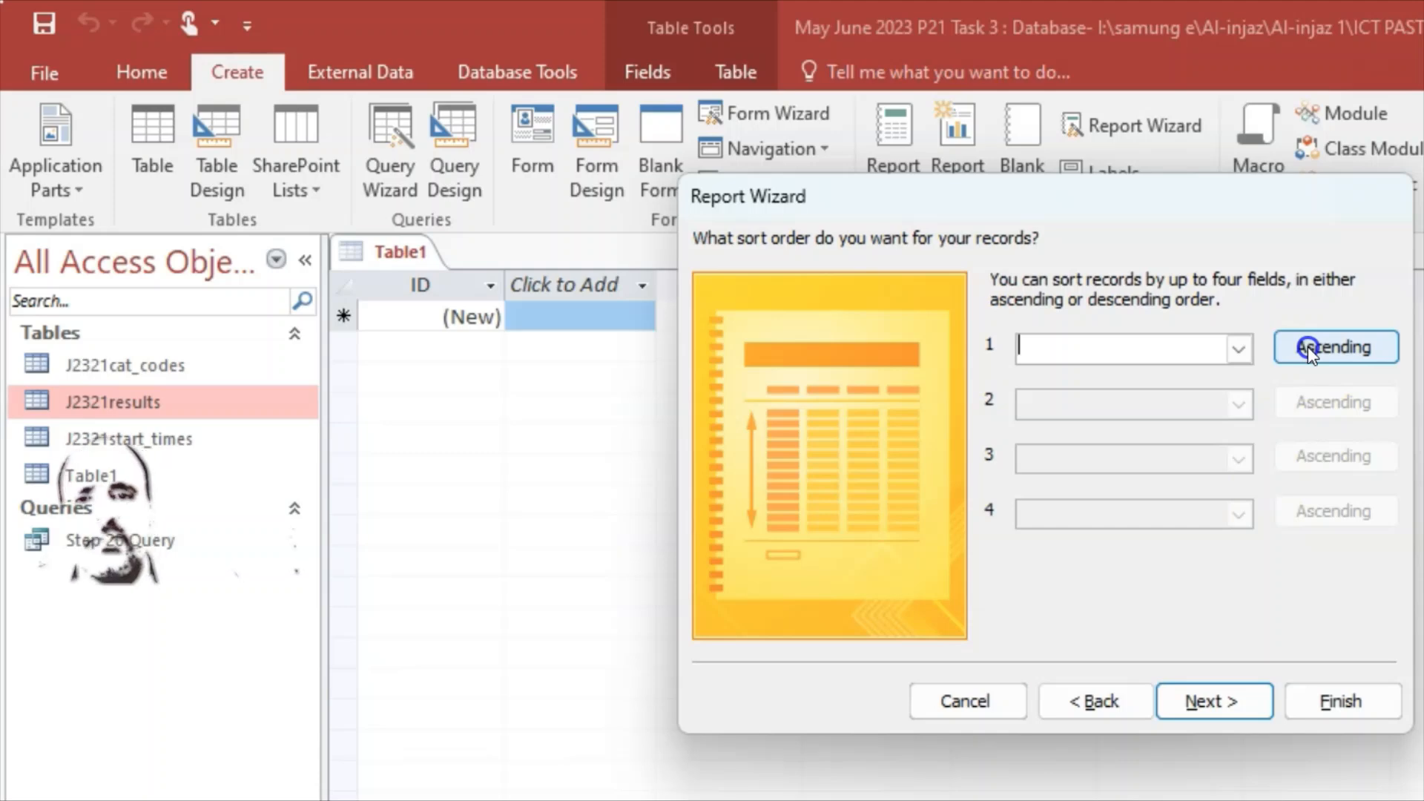
{"action": "left_click", "coordinate": [1306, 347]}
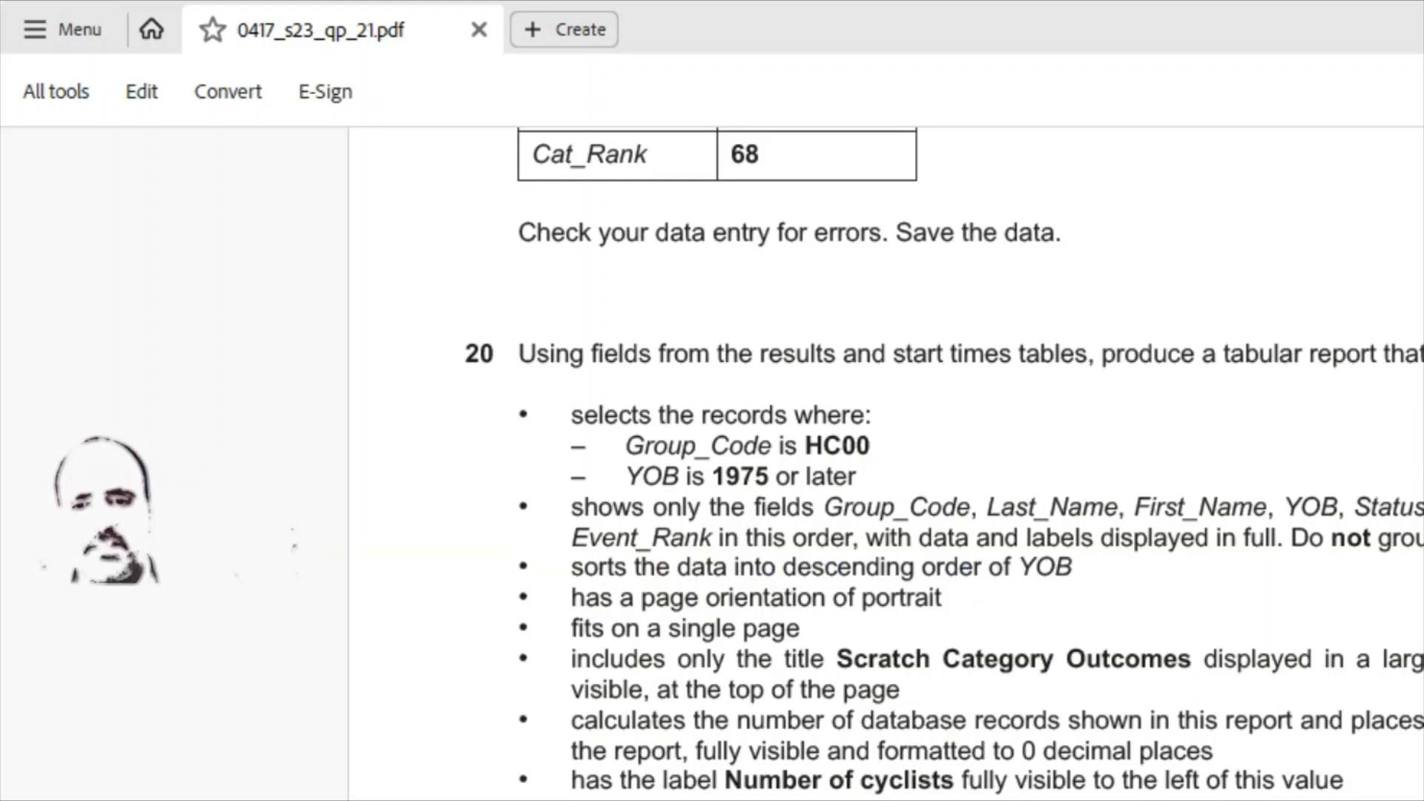
{"action": "key", "text": "alt+Tab"}
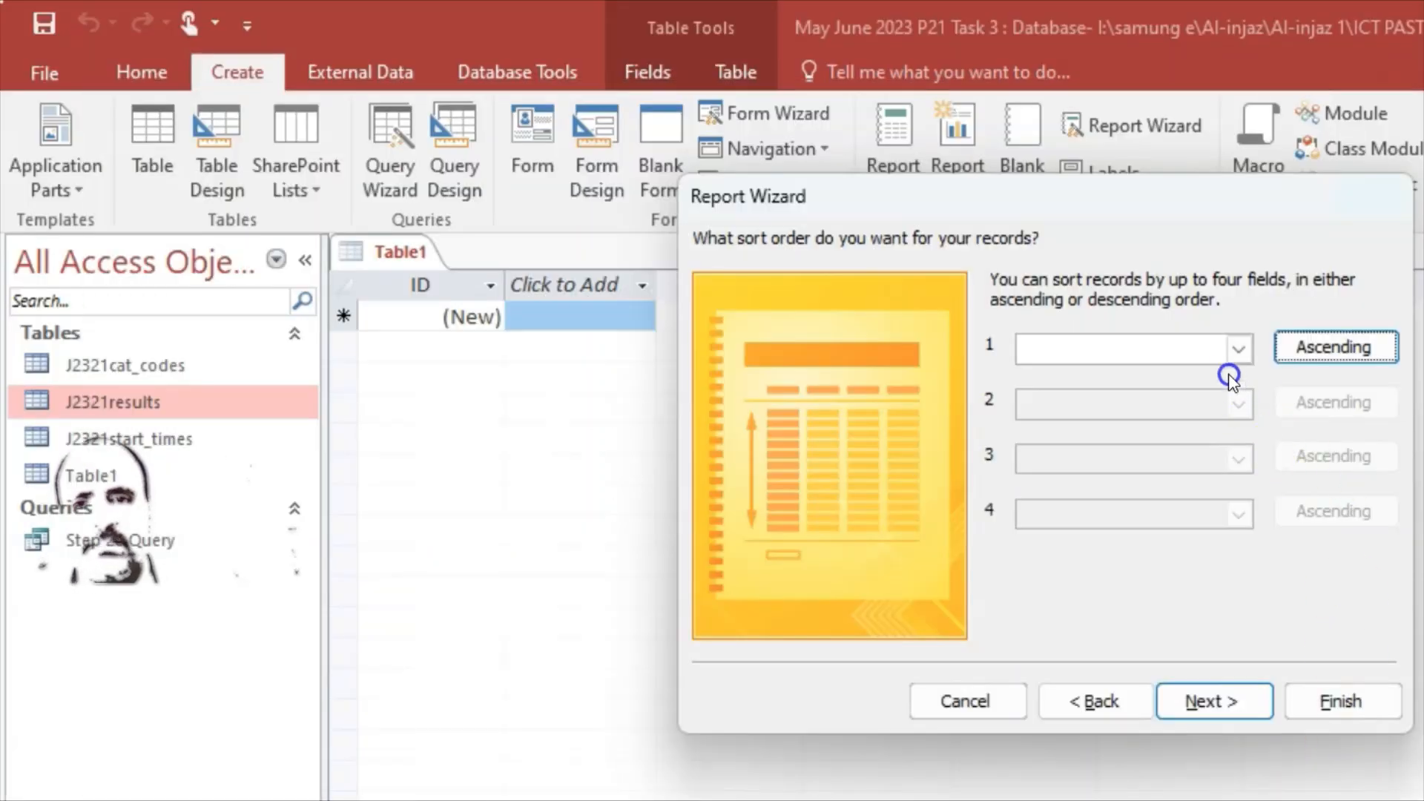
{"action": "left_click", "coordinate": [1232, 346]}
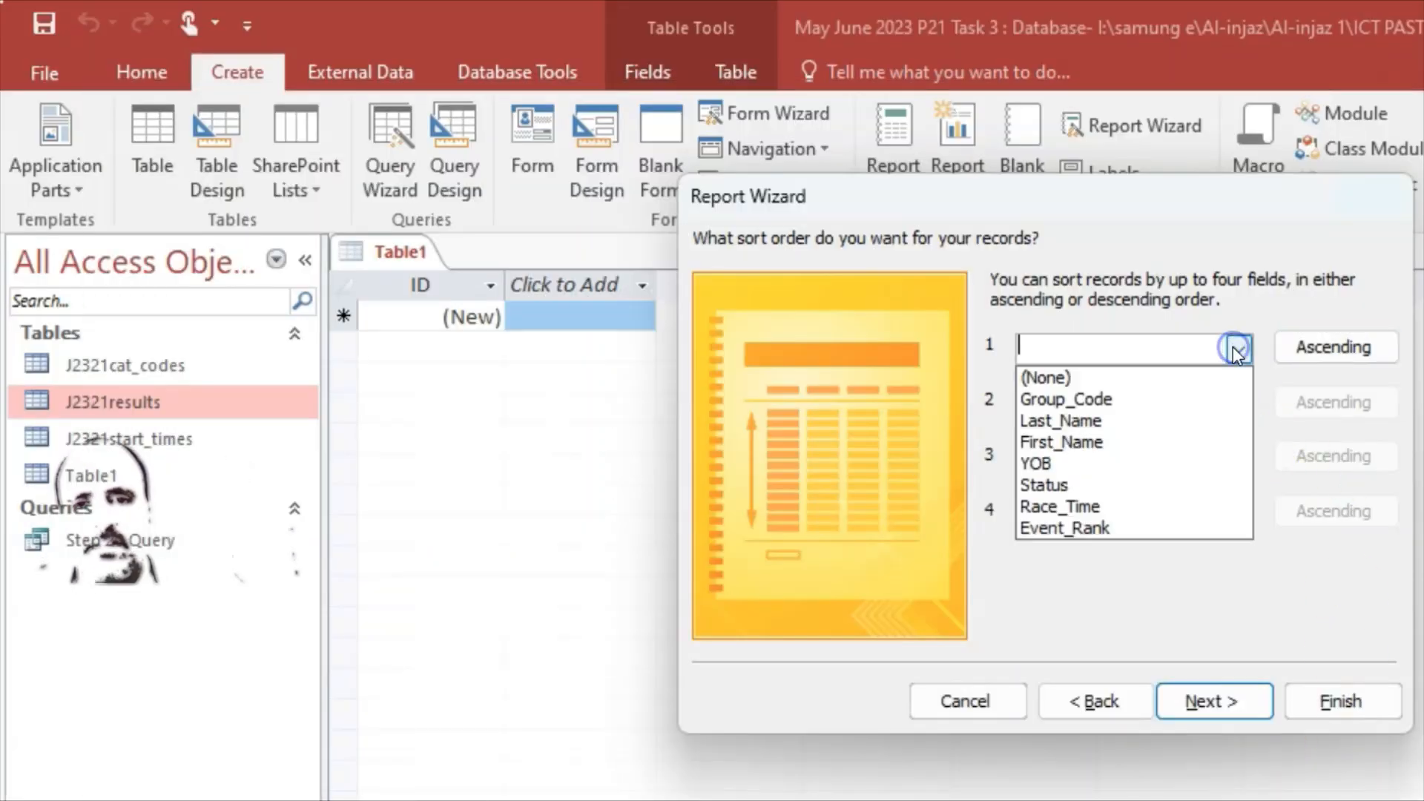
{"action": "left_click", "coordinate": [1062, 471]}
{"action": "left_click", "coordinate": [1303, 350]}
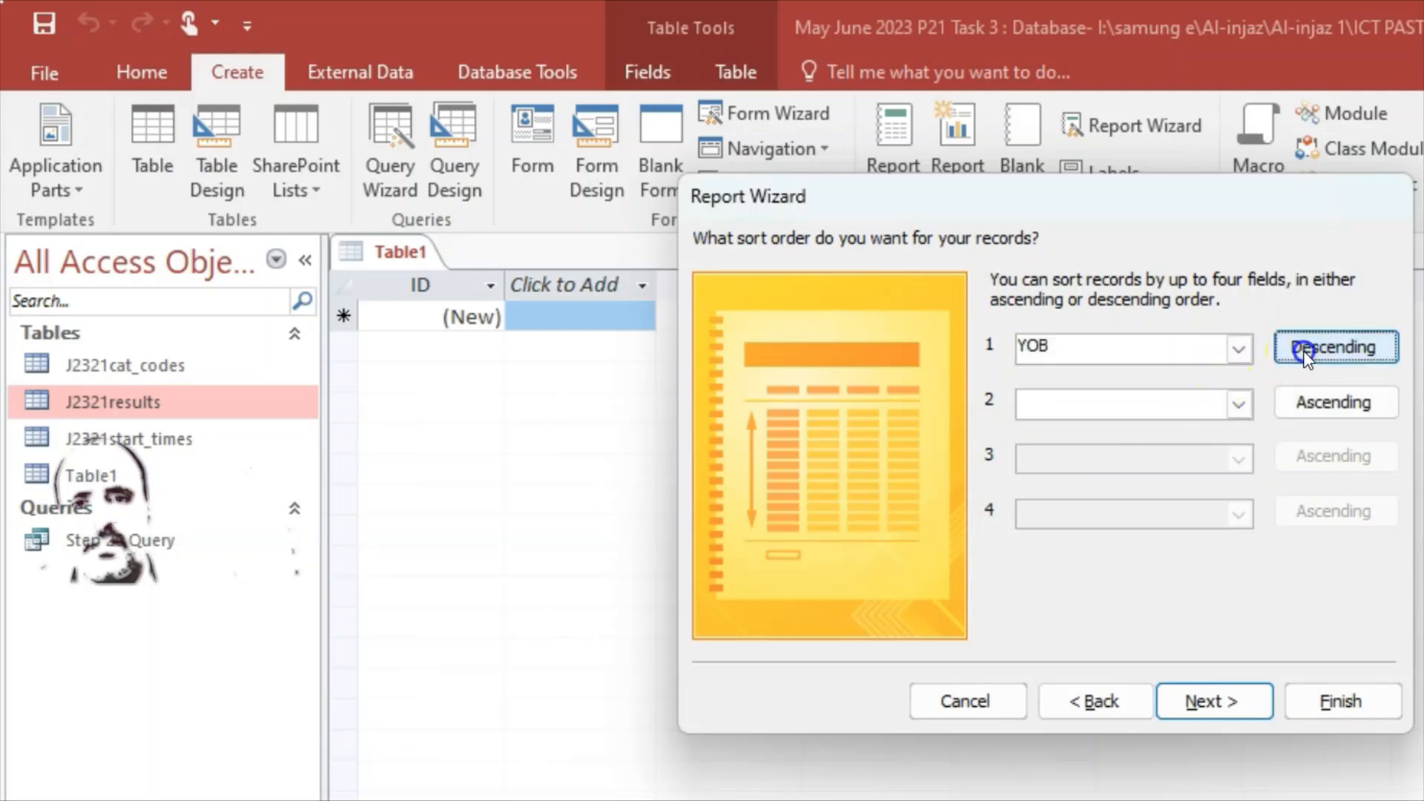
{"action": "left_click", "coordinate": [1238, 347]}
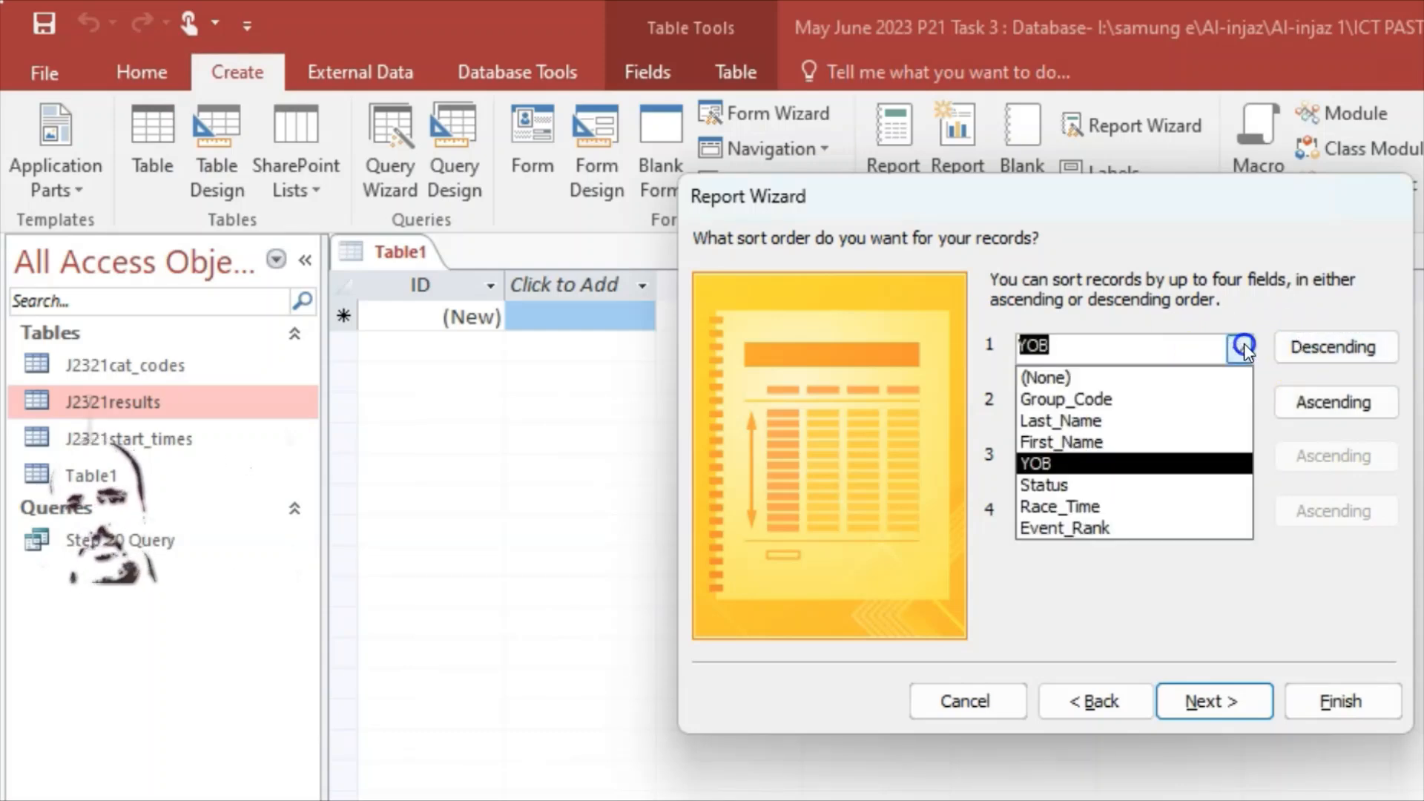
{"action": "left_click", "coordinate": [1103, 378]}
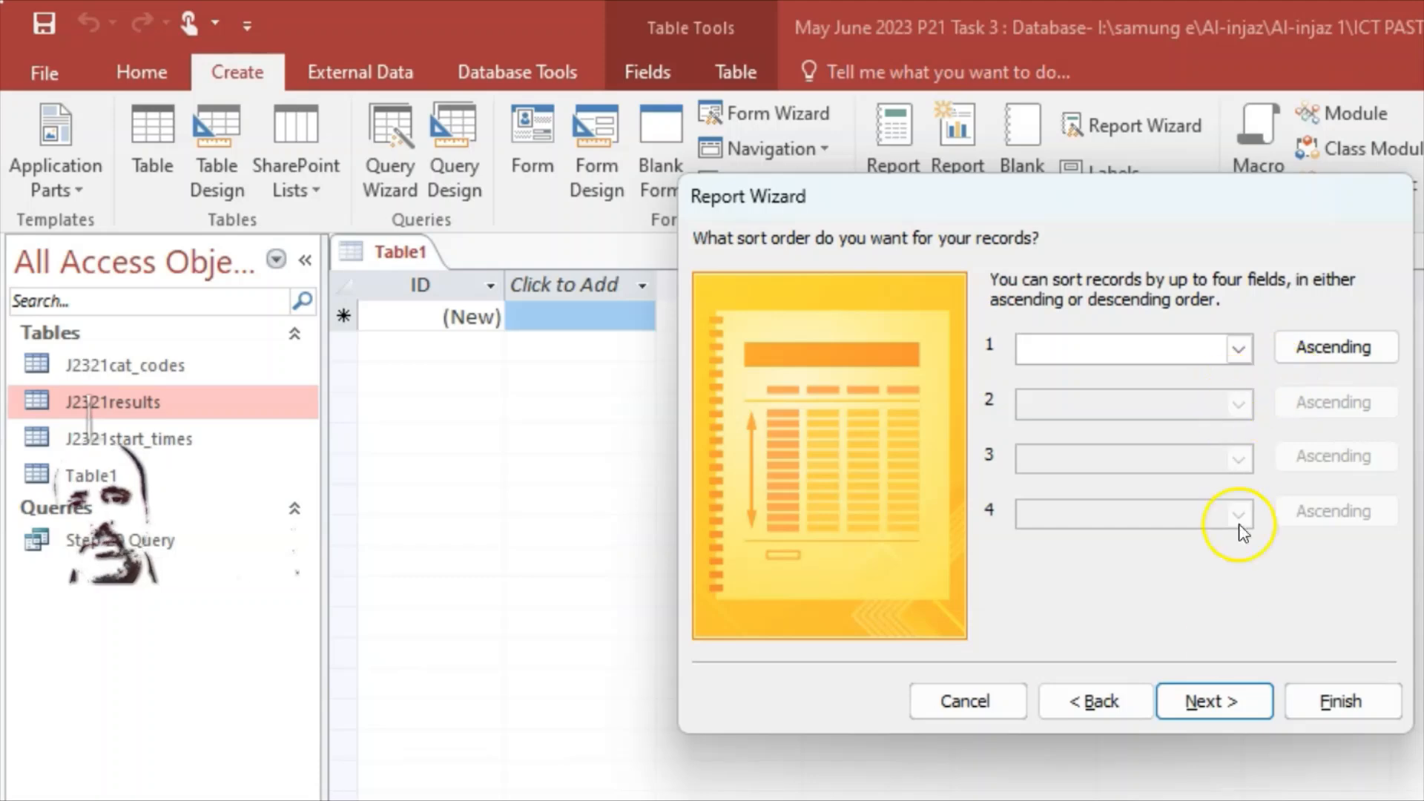
{"action": "left_click", "coordinate": [1211, 699]}
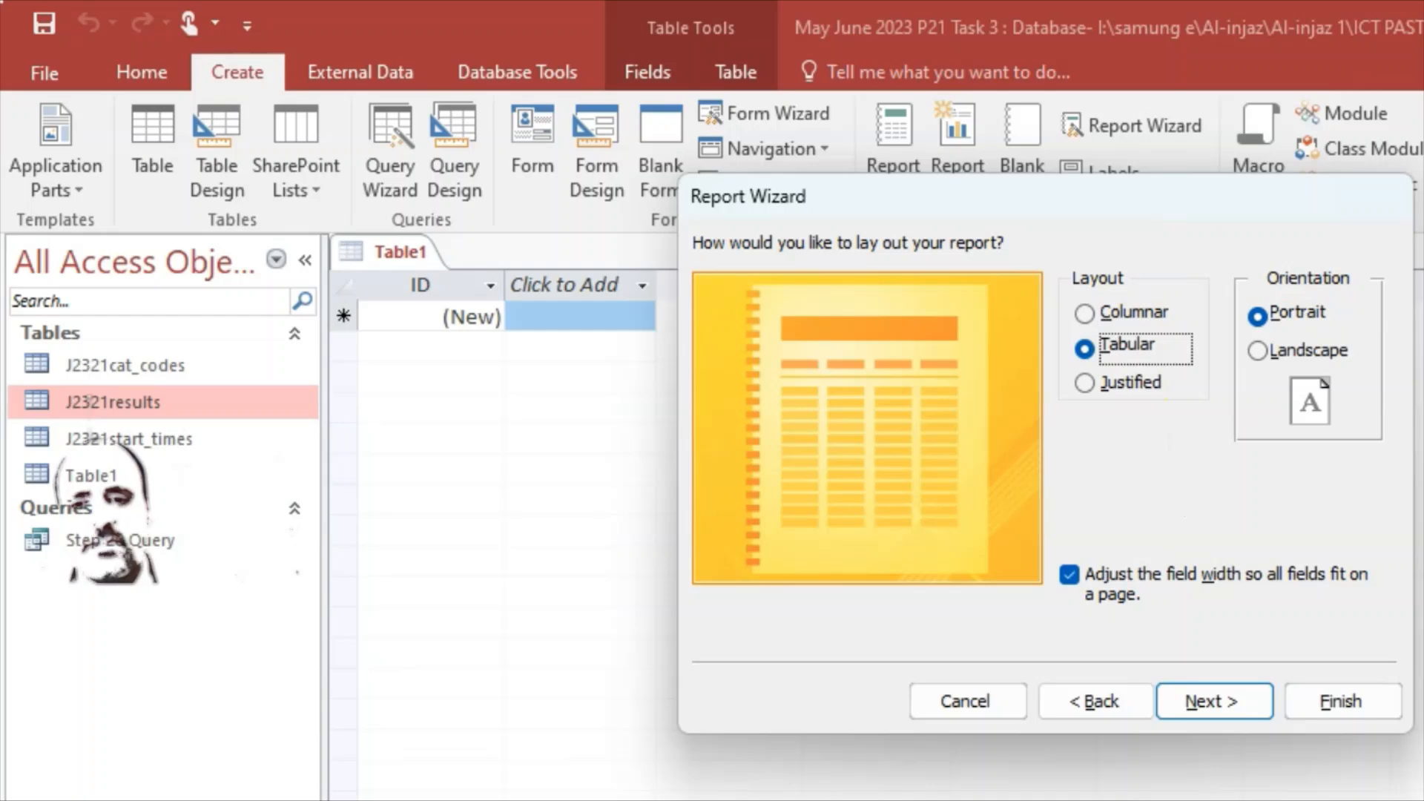
Step: Keep Tabular layout in Portrait and the title J2321results, then finish the wizard
{"action": "key", "text": "alt+Tab"}
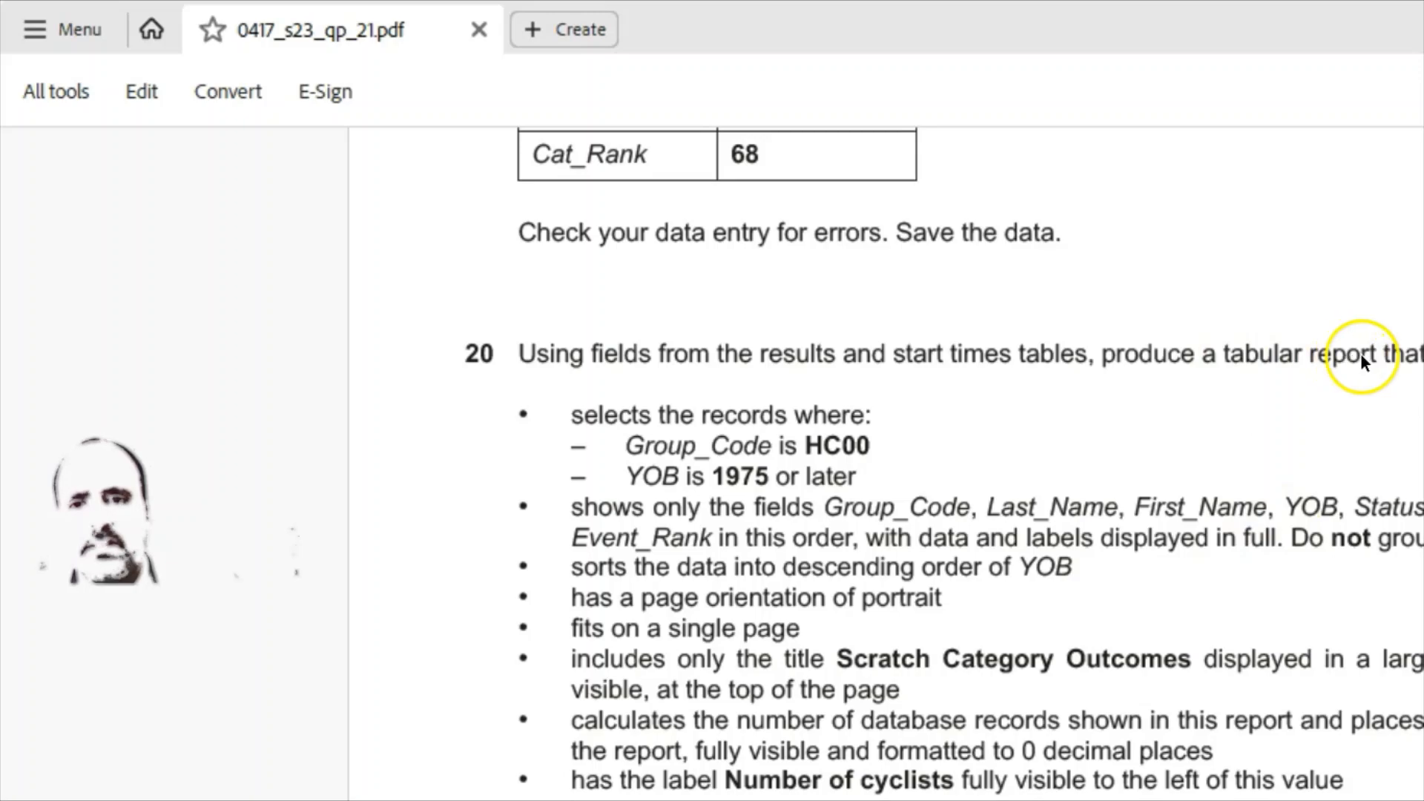
{"action": "key", "text": "alt+Tab"}
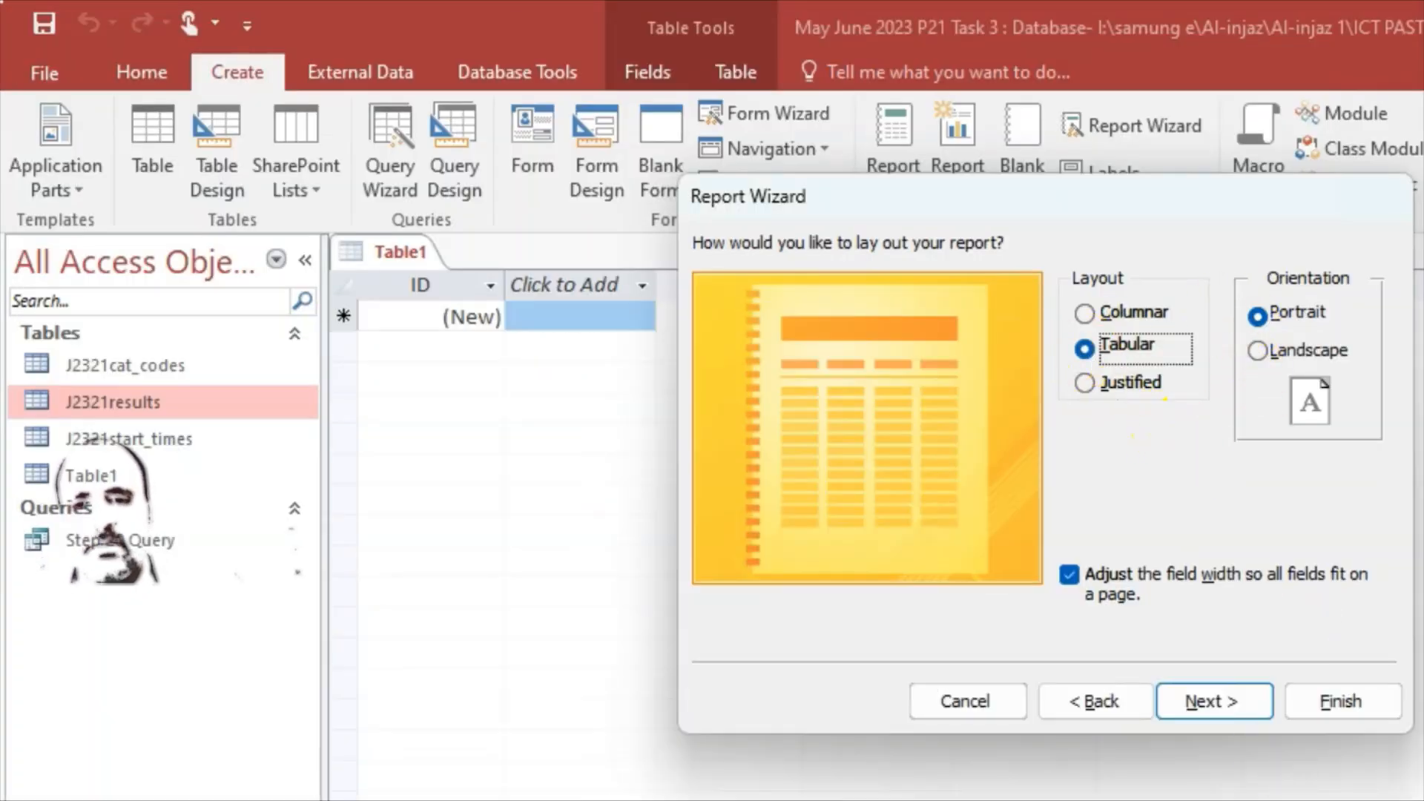
{"action": "key", "text": "alt+Tab"}
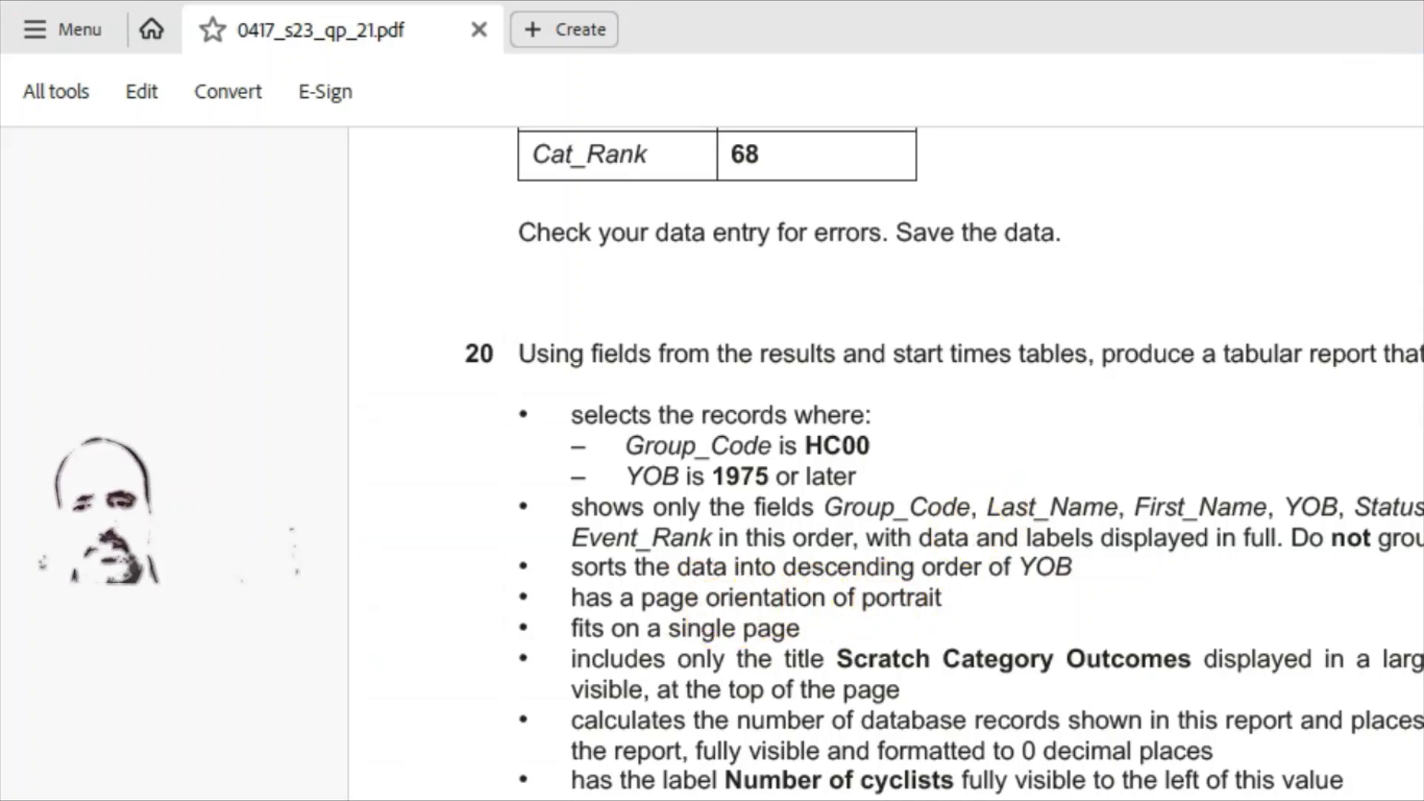
{"action": "key", "text": "alt+Tab"}
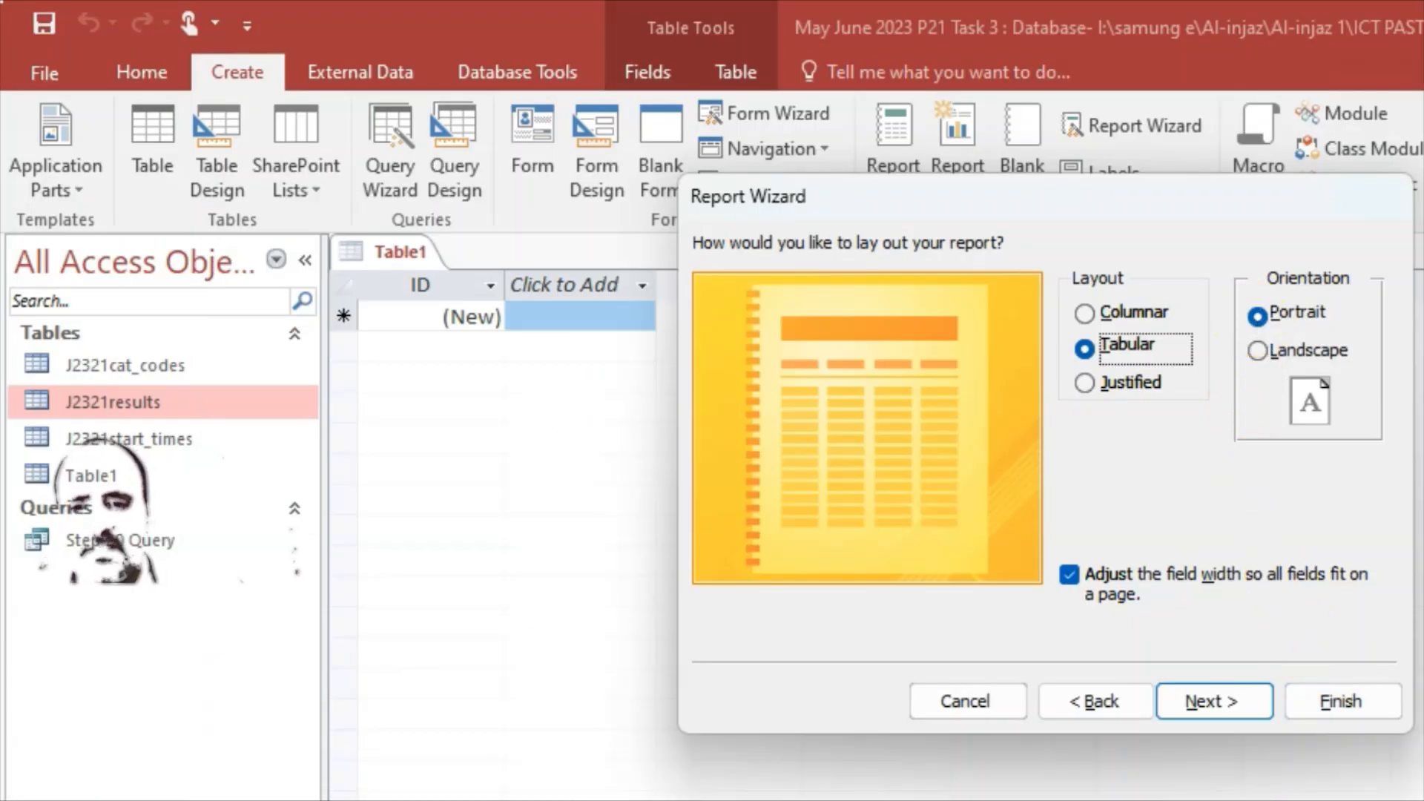
{"action": "key", "text": "alt+Tab"}
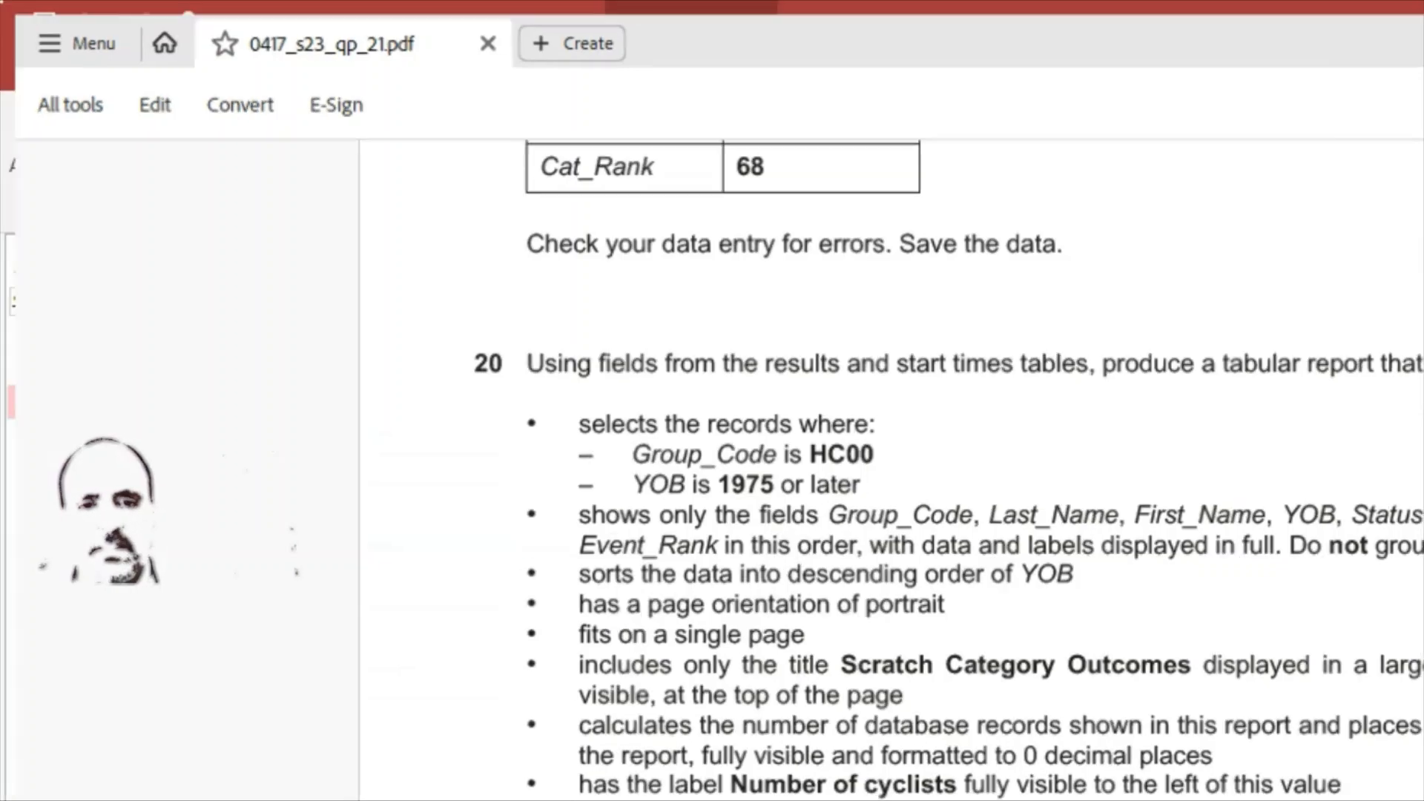
{"action": "key", "text": "alt+Tab"}
{"action": "left_click", "coordinate": [1216, 701]}
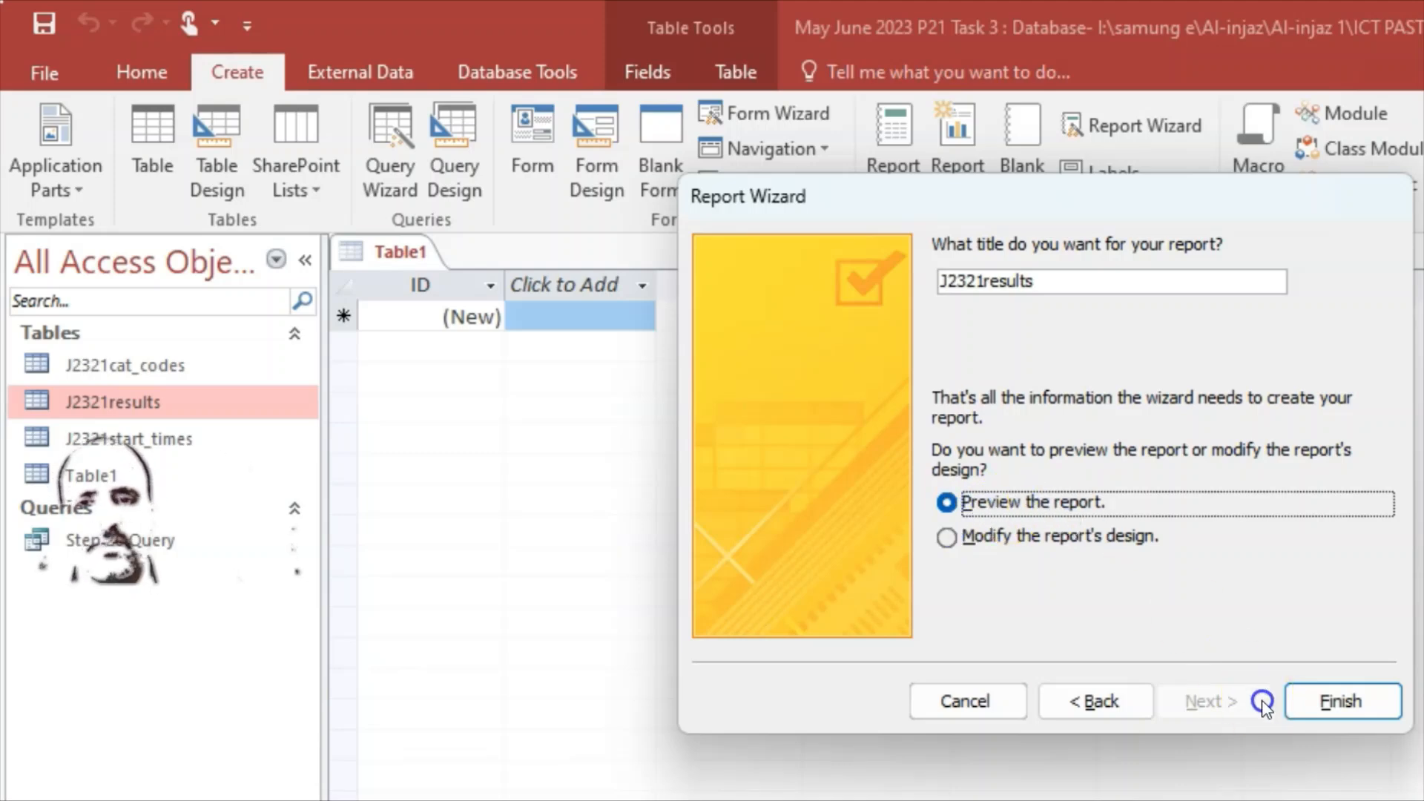
{"action": "left_click", "coordinate": [1348, 702]}
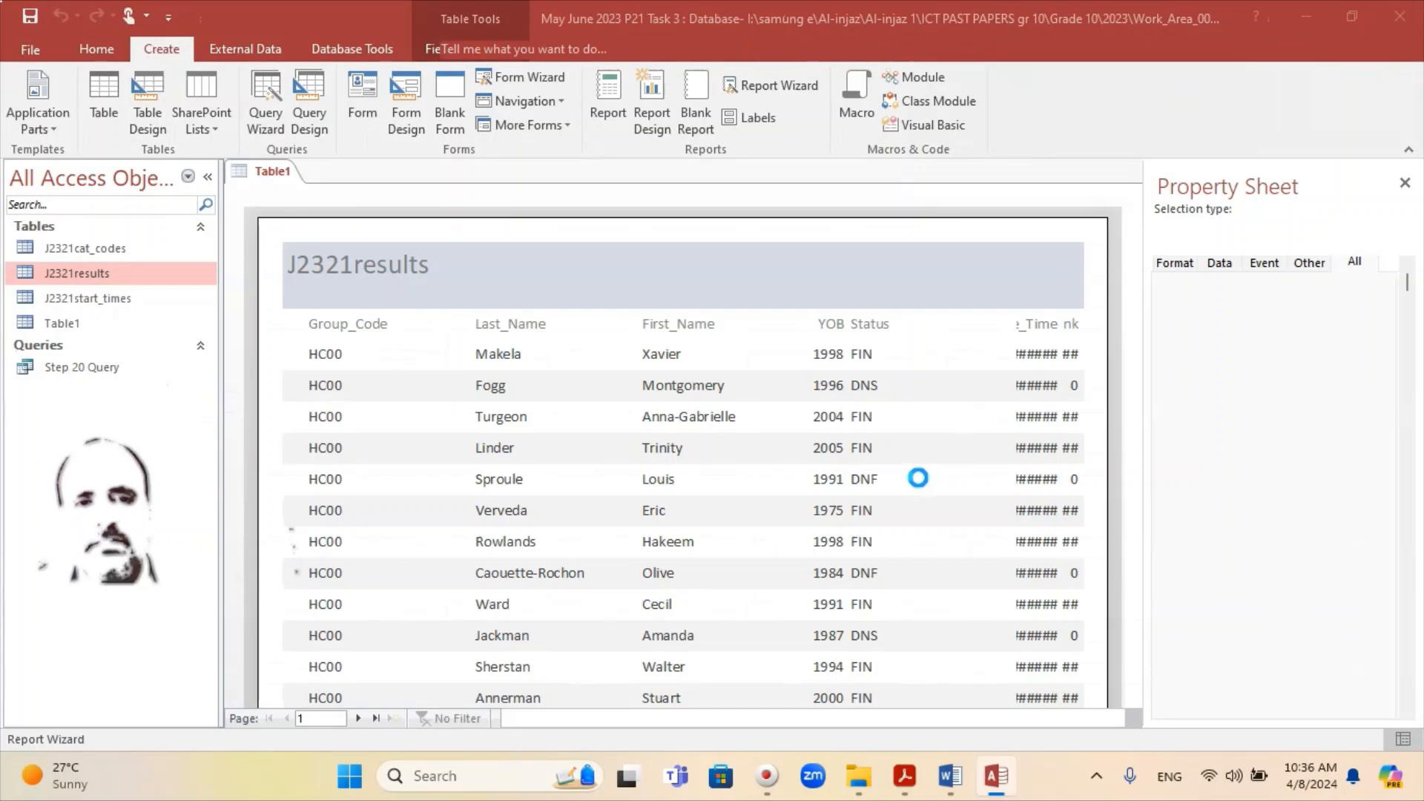
{"action": "scroll", "coordinate": [875, 415], "scroll_direction": "down", "scroll_amount": 1}
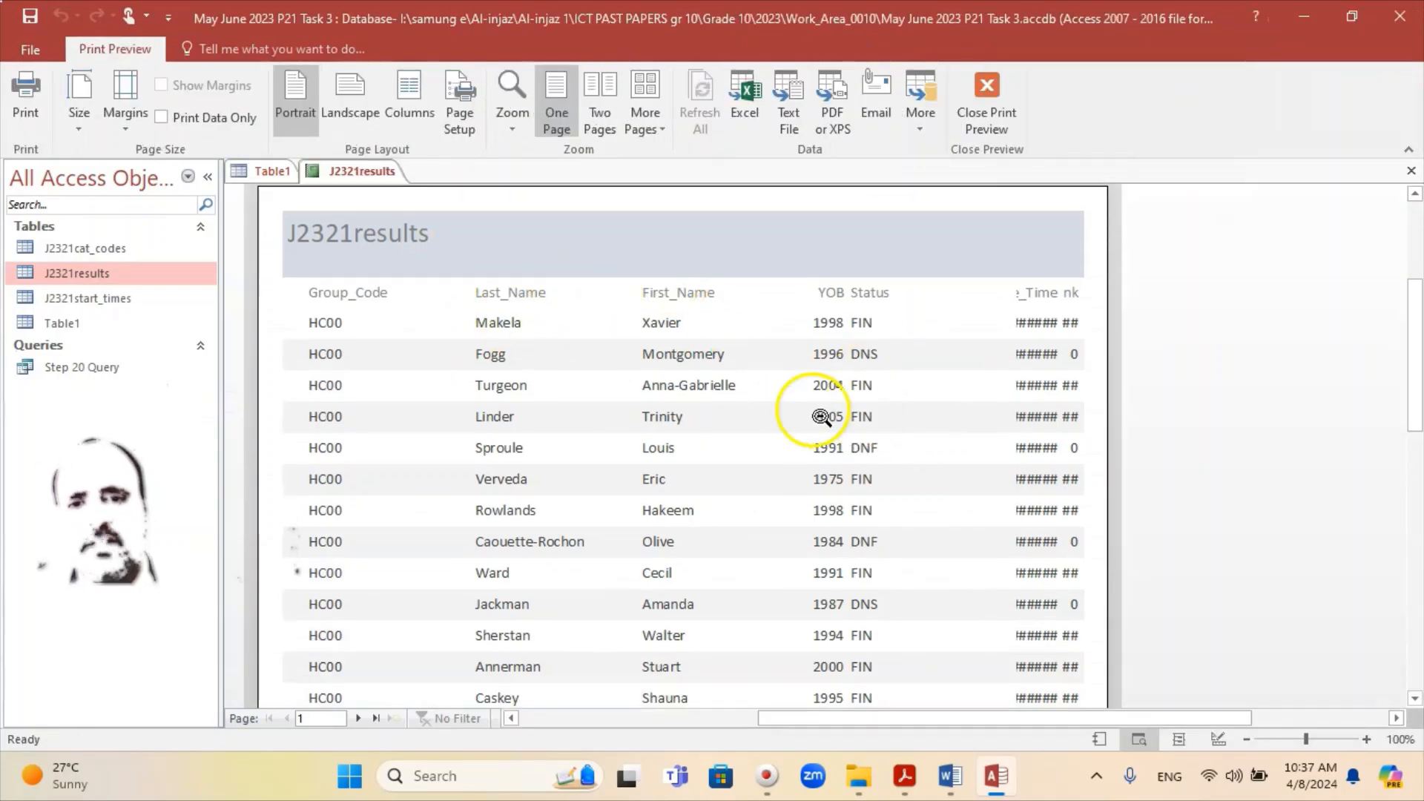
{"action": "scroll", "coordinate": [820, 416], "scroll_direction": "down", "scroll_amount": 5}
{"action": "scroll", "coordinate": [689, 415], "scroll_direction": "up", "scroll_amount": 6}
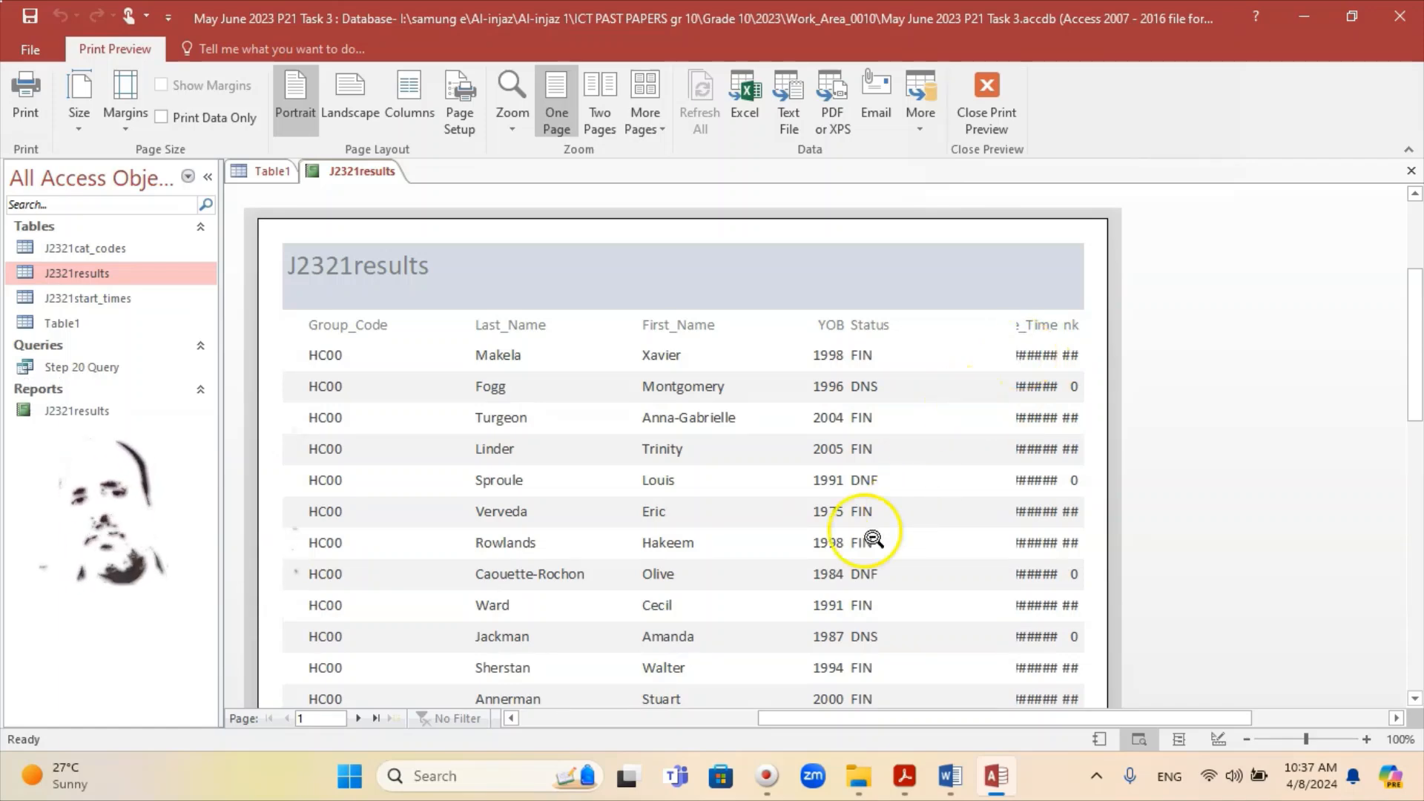
{"action": "scroll", "coordinate": [801, 499], "scroll_direction": "down", "scroll_amount": 5}
{"action": "scroll", "coordinate": [798, 416], "scroll_direction": "down", "scroll_amount": 2}
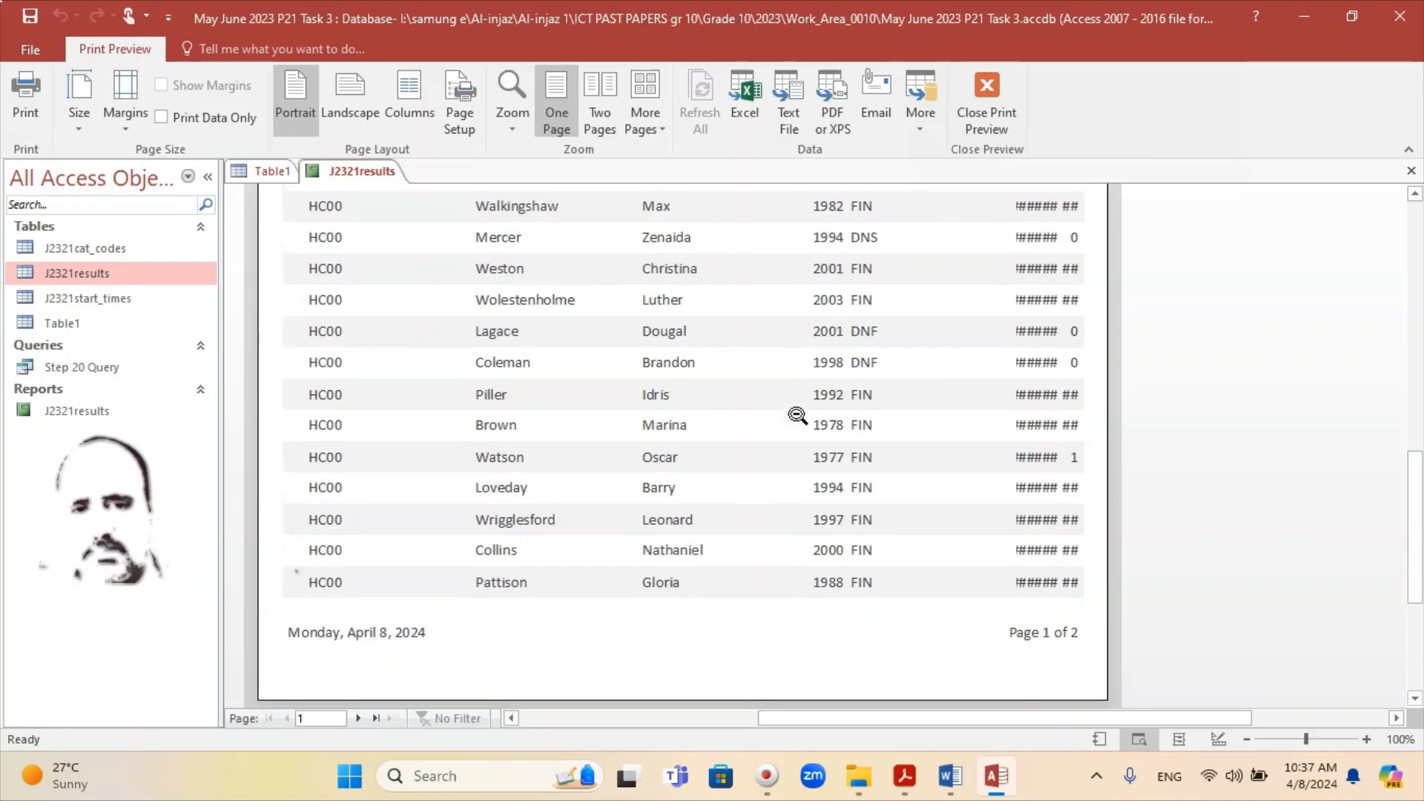
{"action": "scroll", "coordinate": [798, 419], "scroll_direction": "up", "scroll_amount": 8}
{"action": "scroll", "coordinate": [790, 534], "scroll_direction": "down", "scroll_amount": 2}
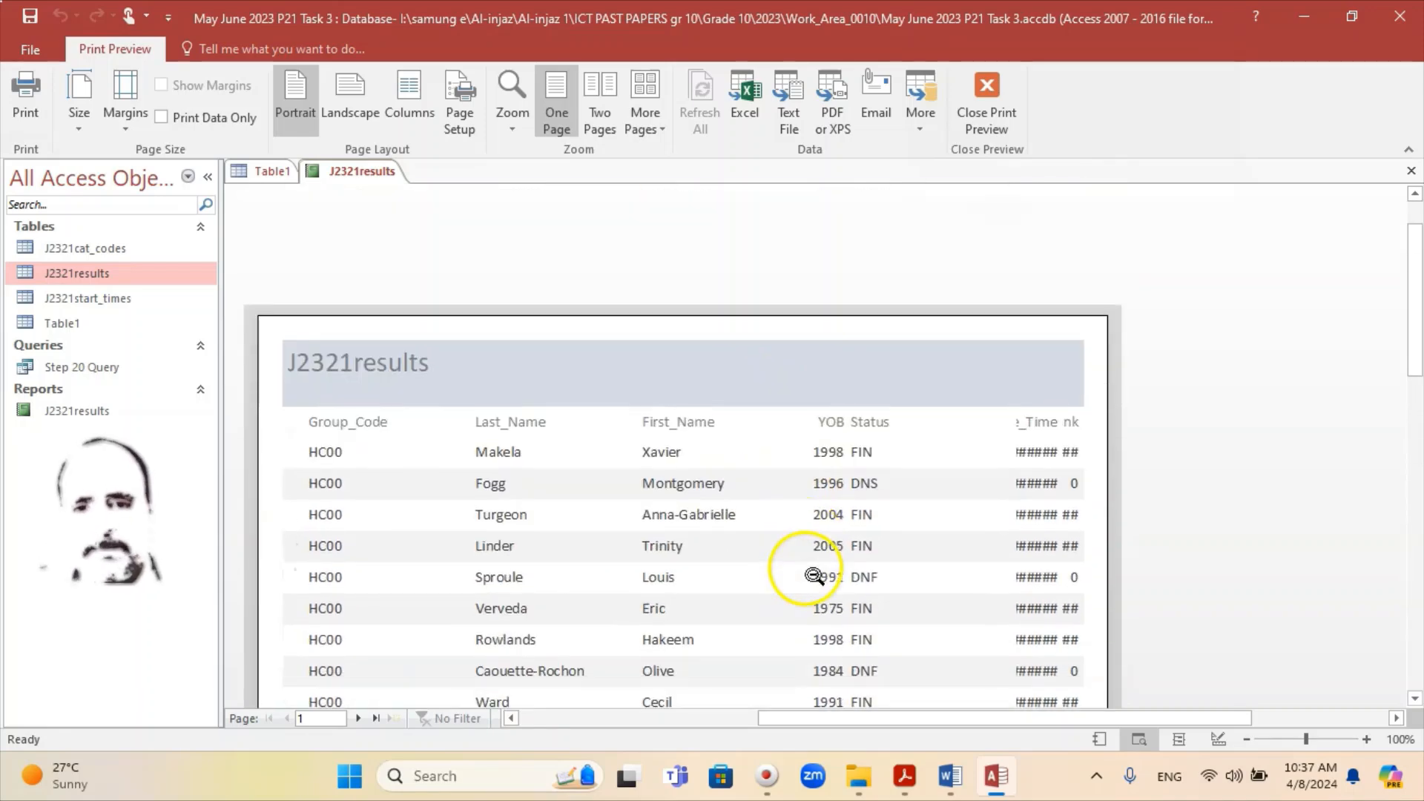
{"action": "scroll", "coordinate": [473, 403], "scroll_direction": "down", "scroll_amount": 1}
{"action": "scroll", "coordinate": [472, 402], "scroll_direction": "down", "scroll_amount": 1}
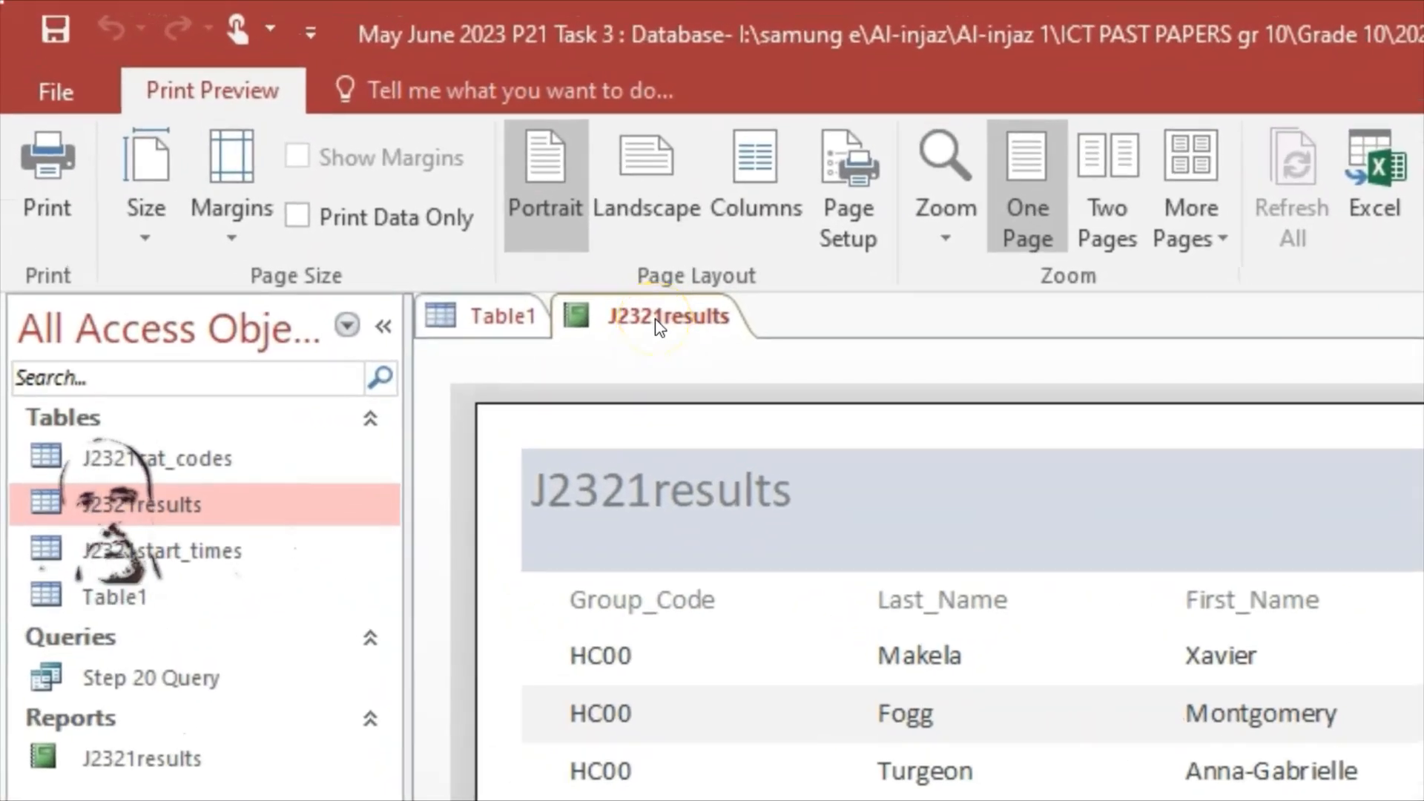
Step: Open J2321results in Layout View and select the whole Group_Code column
{"action": "right_click", "coordinate": [655, 318]}
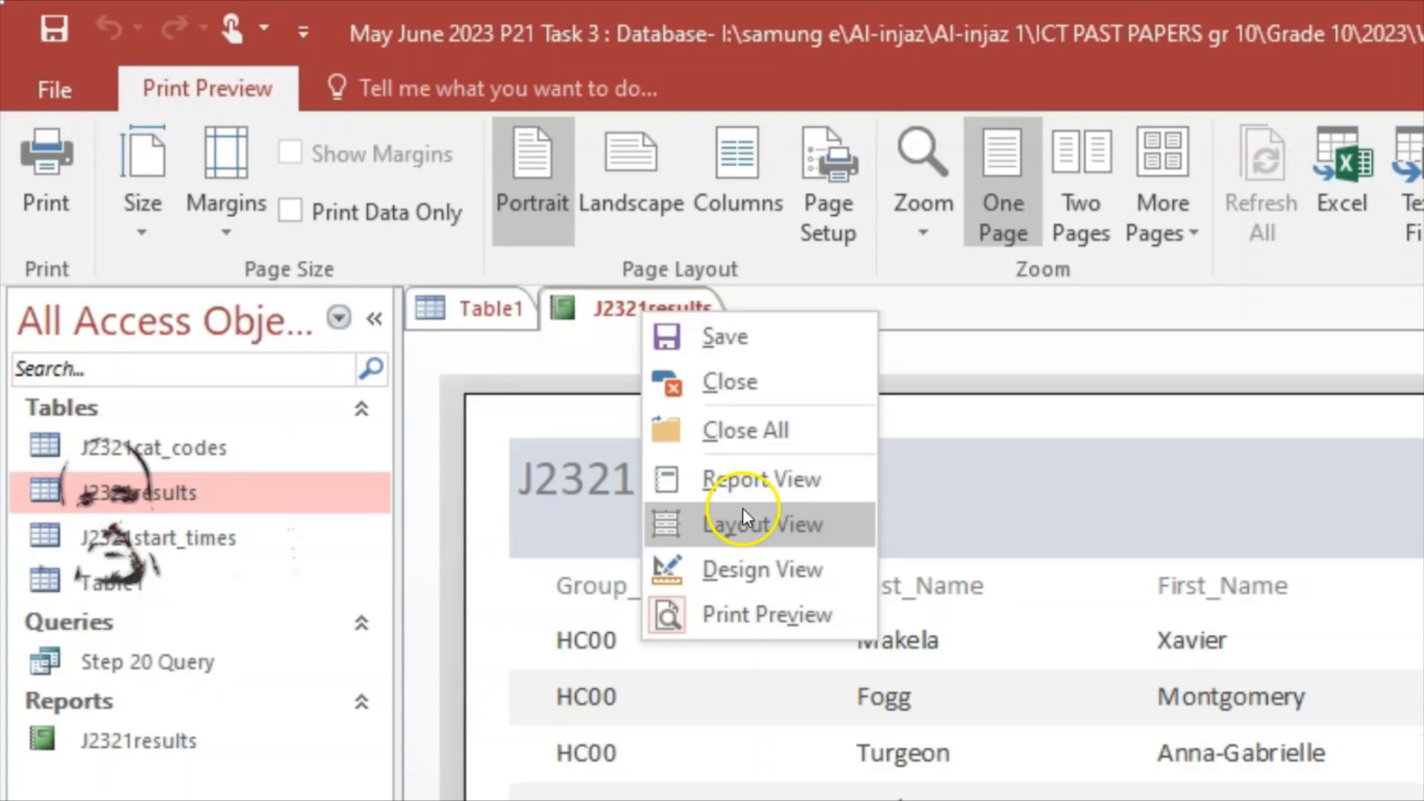
{"action": "left_click", "coordinate": [766, 531]}
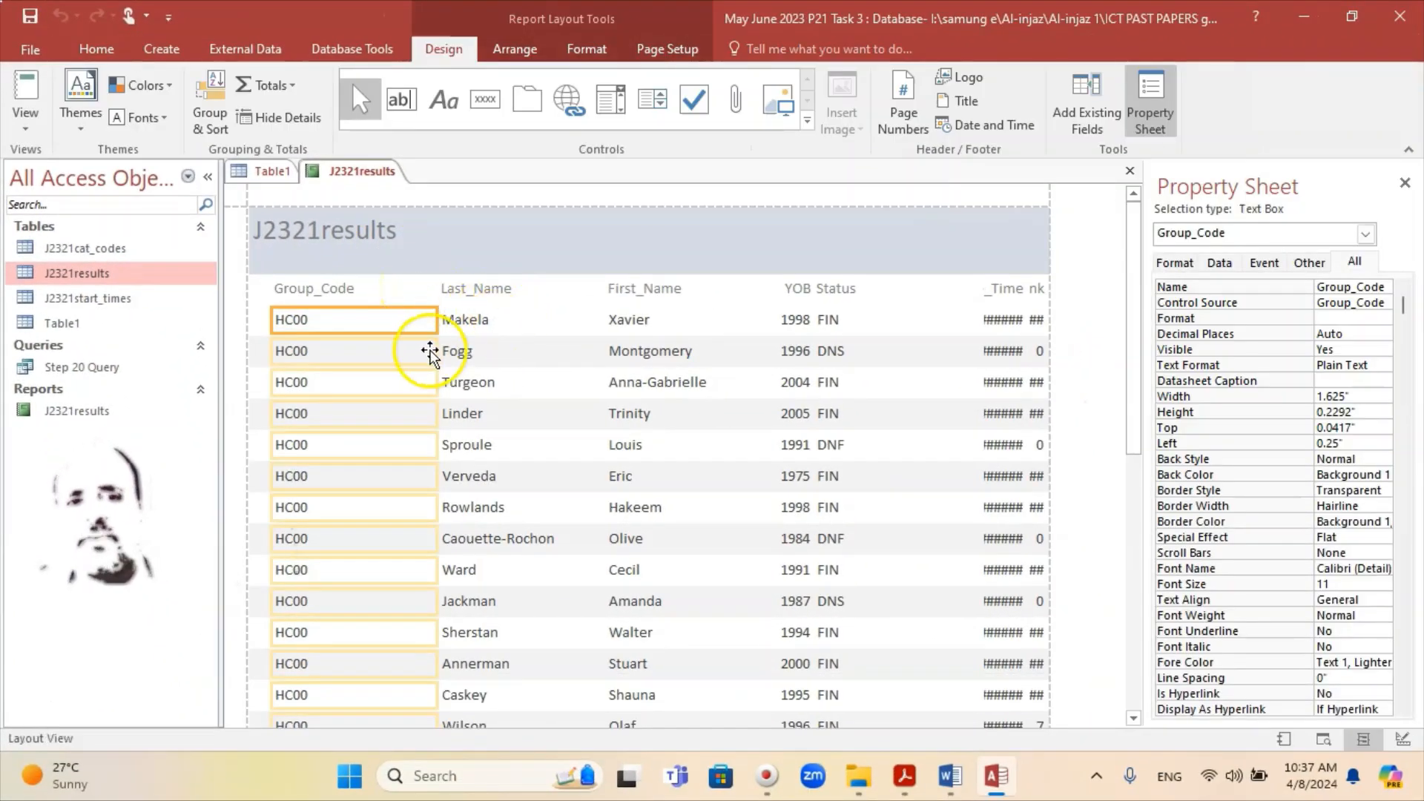
{"action": "left_click", "coordinate": [361, 298]}
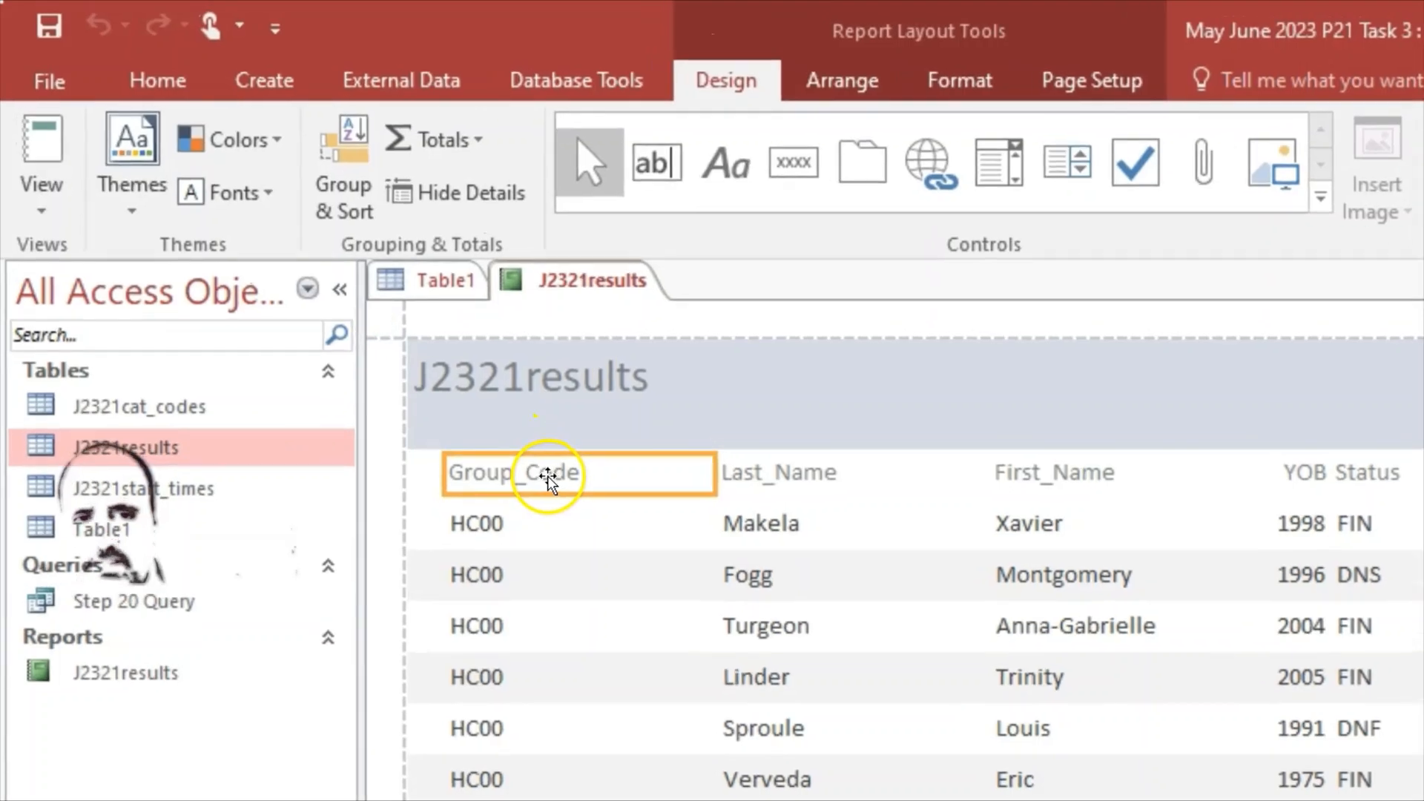
{"action": "left_click", "coordinate": [555, 523], "text": "shift"}
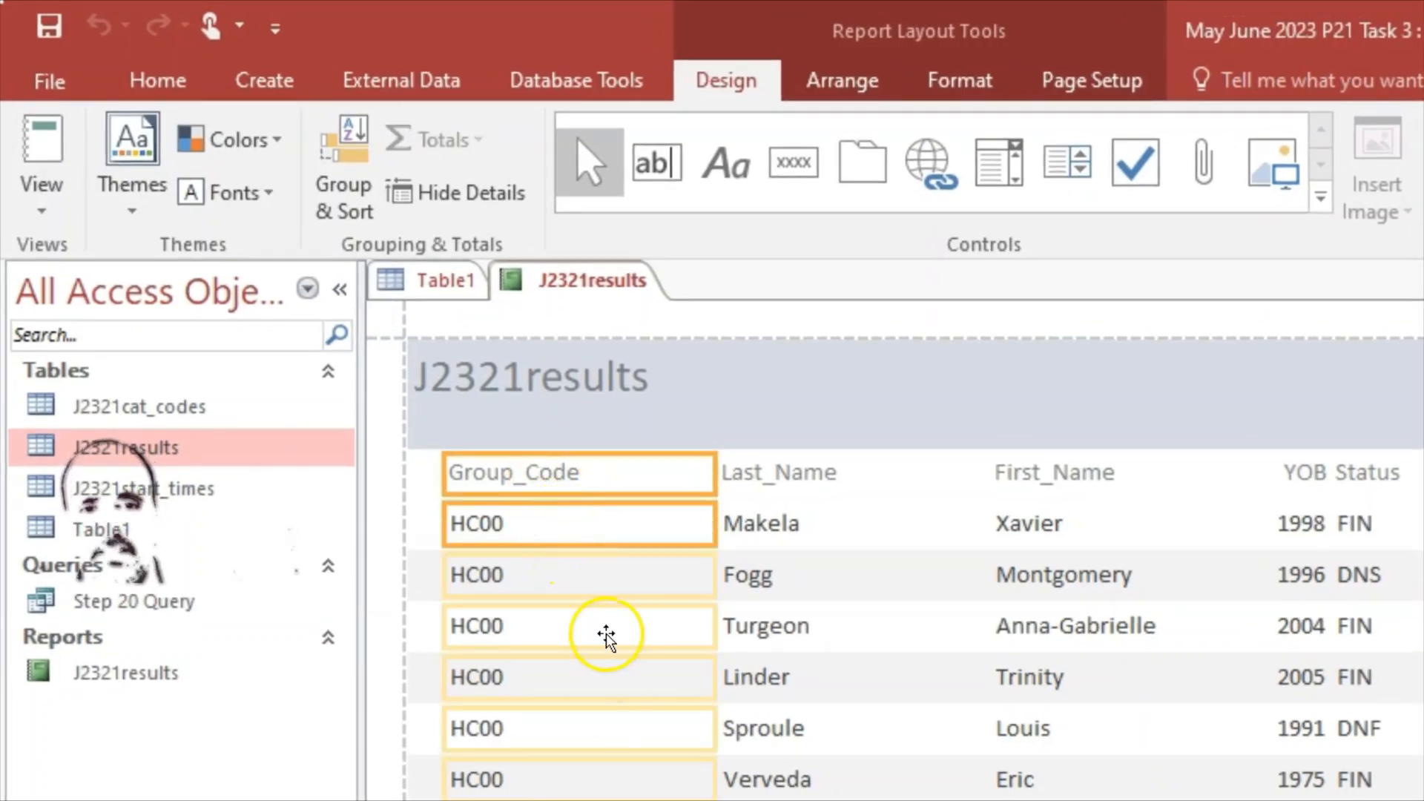
Step: Narrow the Group_Code column to fit its HC00 values
{"action": "scroll", "coordinate": [638, 653], "scroll_direction": "down", "scroll_amount": 8}
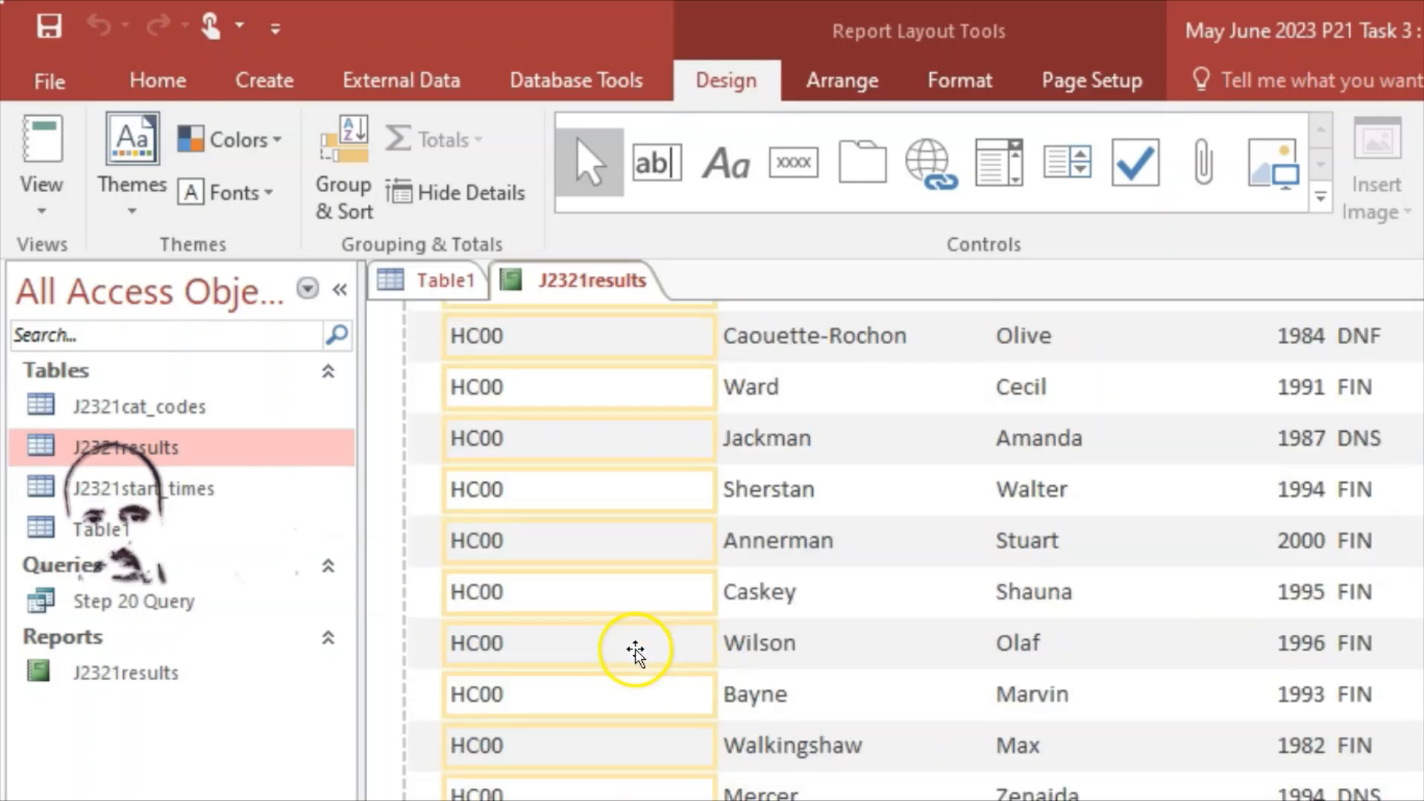
{"action": "scroll", "coordinate": [636, 651], "scroll_direction": "down", "scroll_amount": 3}
{"action": "scroll", "coordinate": [629, 642], "scroll_direction": "up", "scroll_amount": 10}
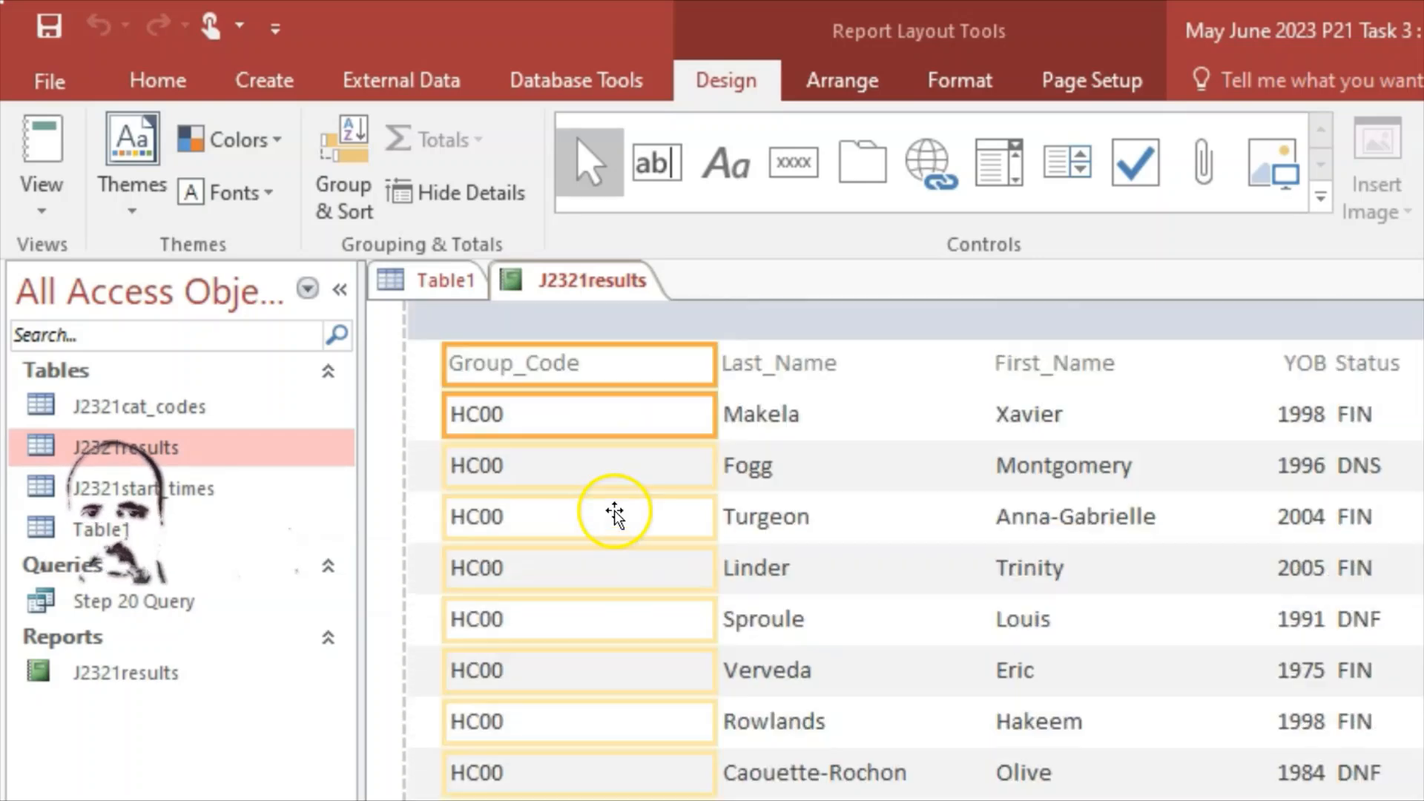
{"action": "scroll", "coordinate": [614, 513], "scroll_direction": "up", "scroll_amount": 2}
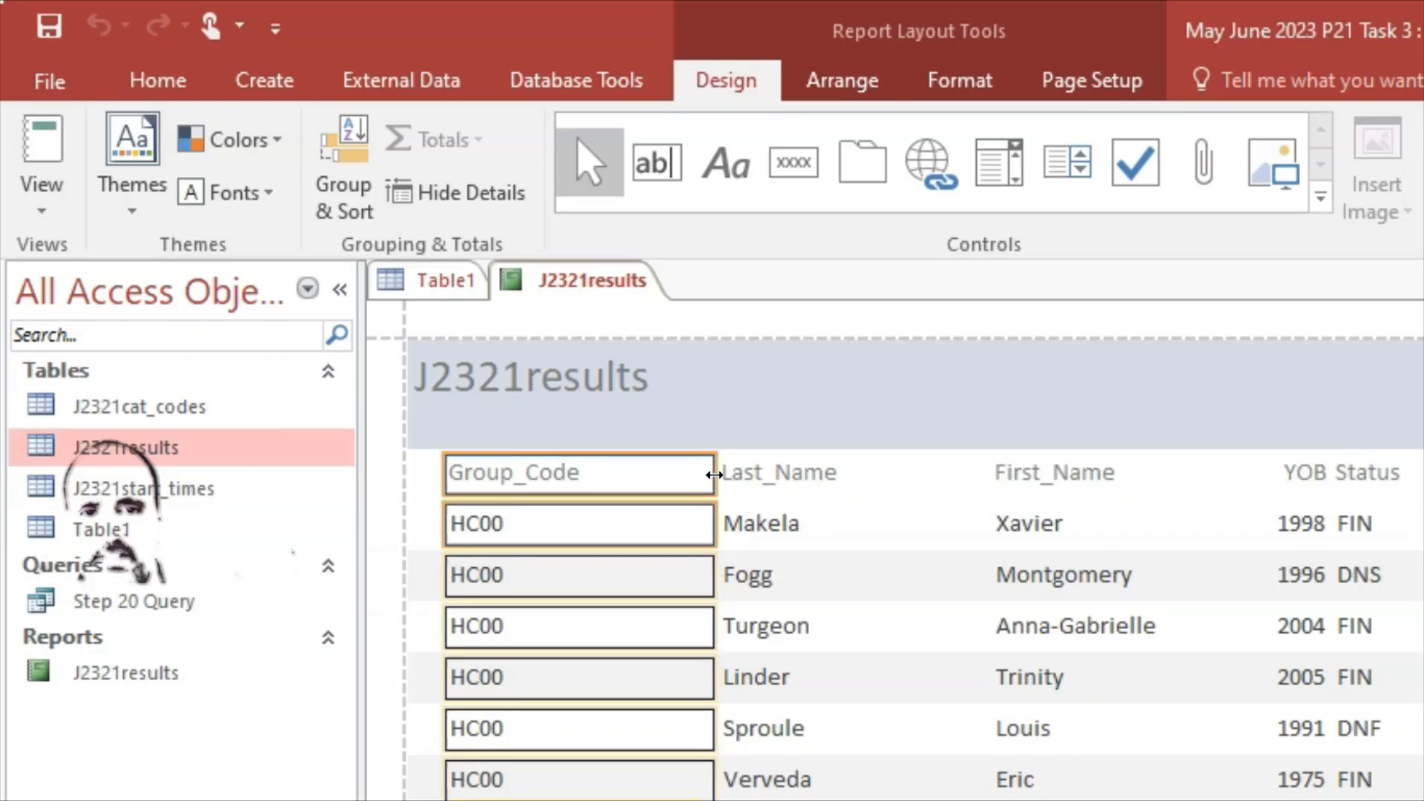
{"action": "left_click_drag", "start_coordinate": [709, 475], "coordinate": [596, 474]}
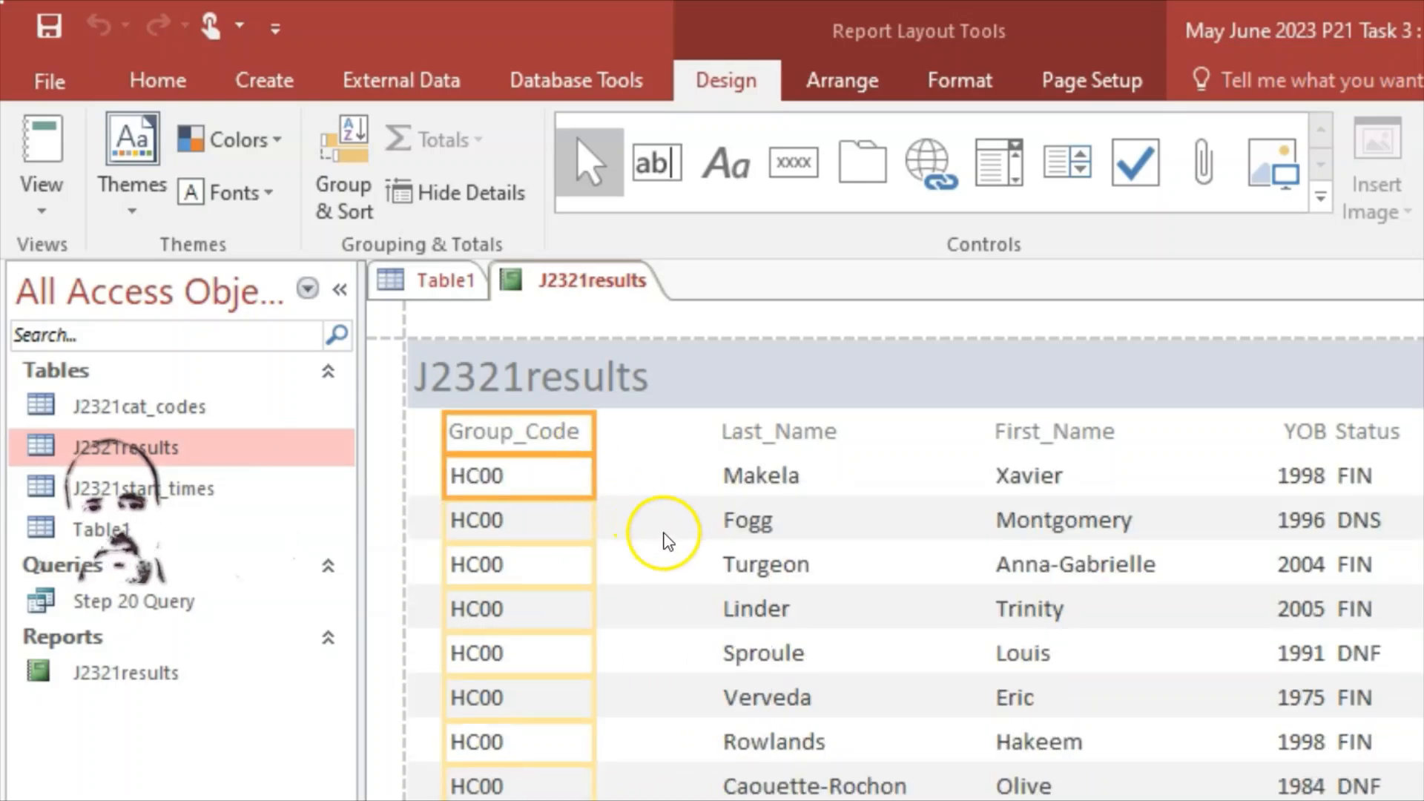
{"action": "left_click", "coordinate": [650, 585]}
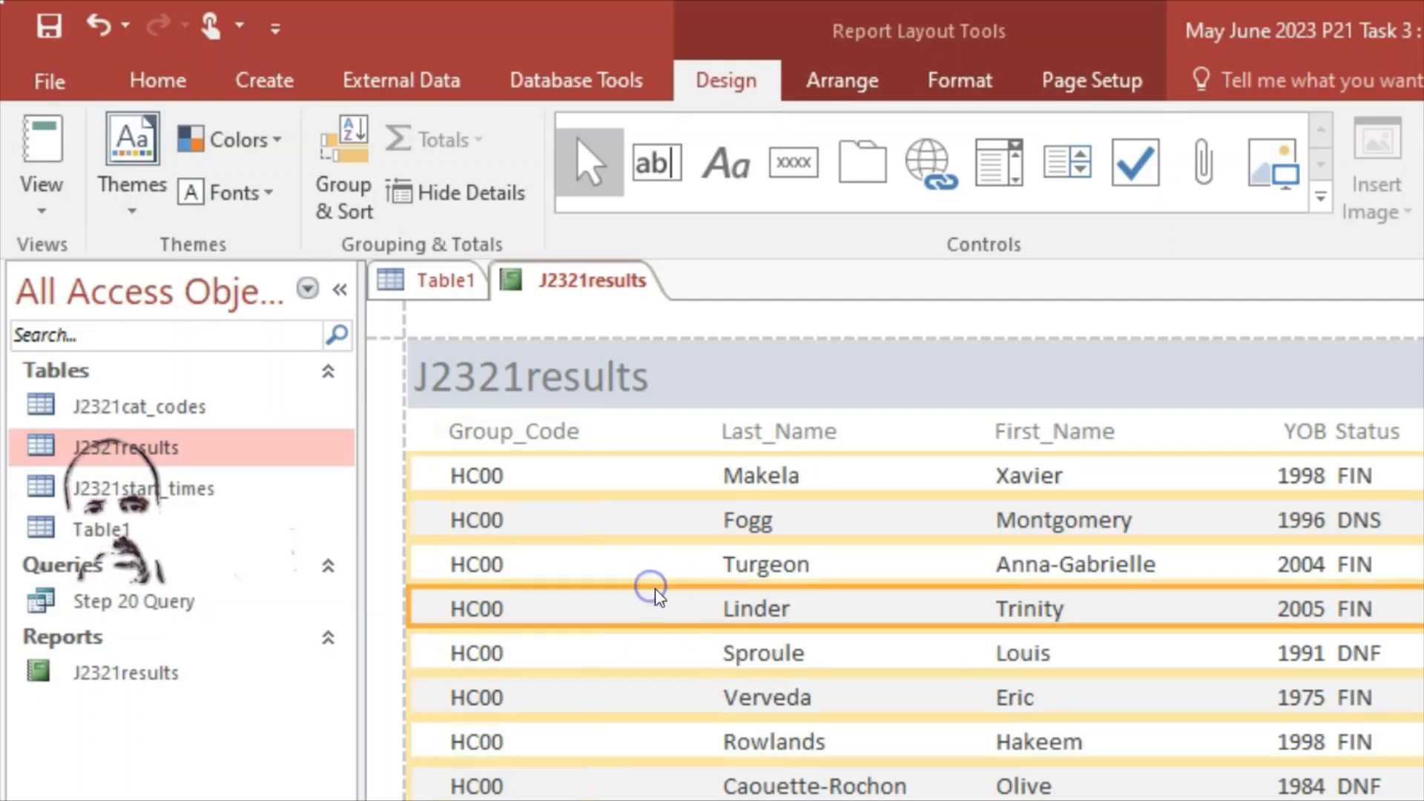
{"action": "left_click", "coordinate": [900, 594]}
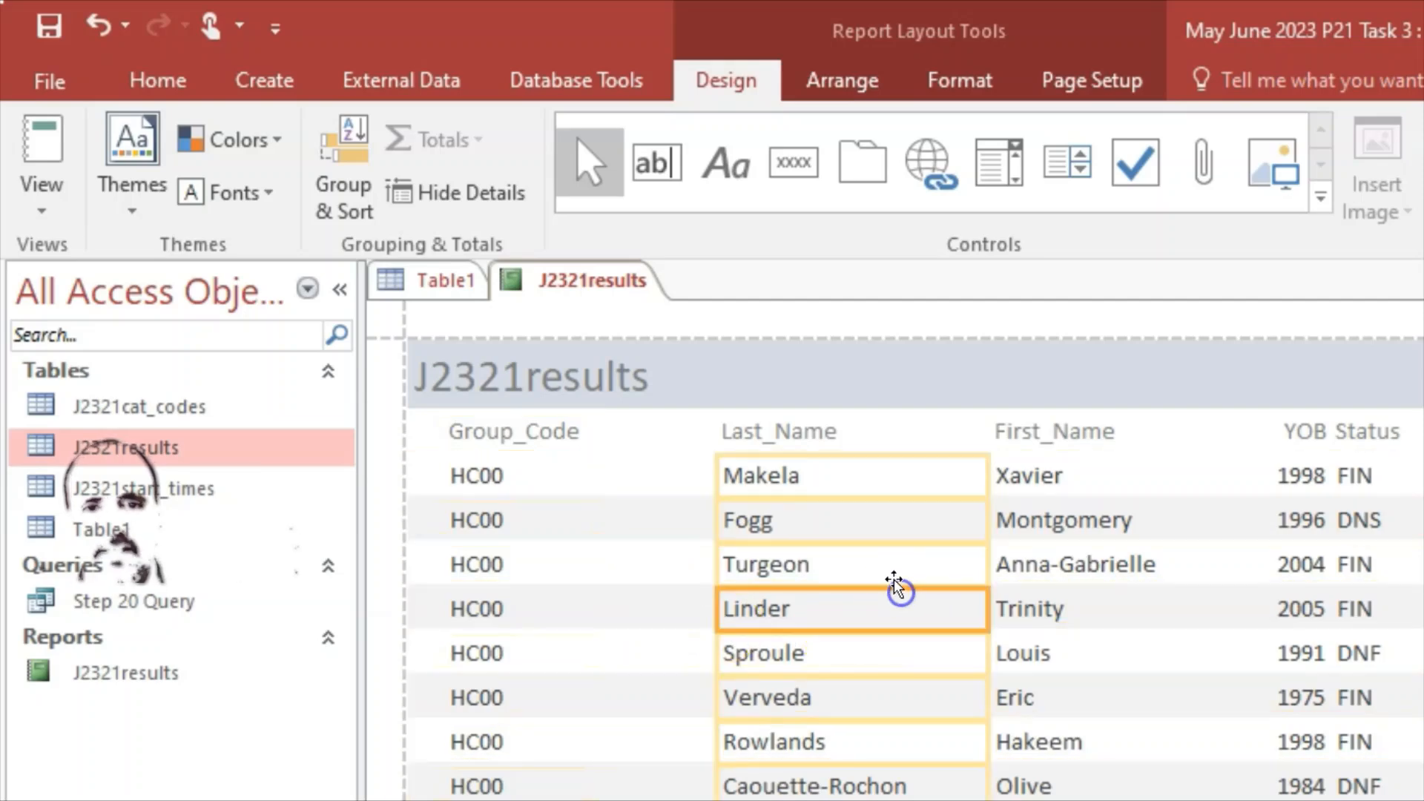
{"action": "left_click", "coordinate": [807, 430]}
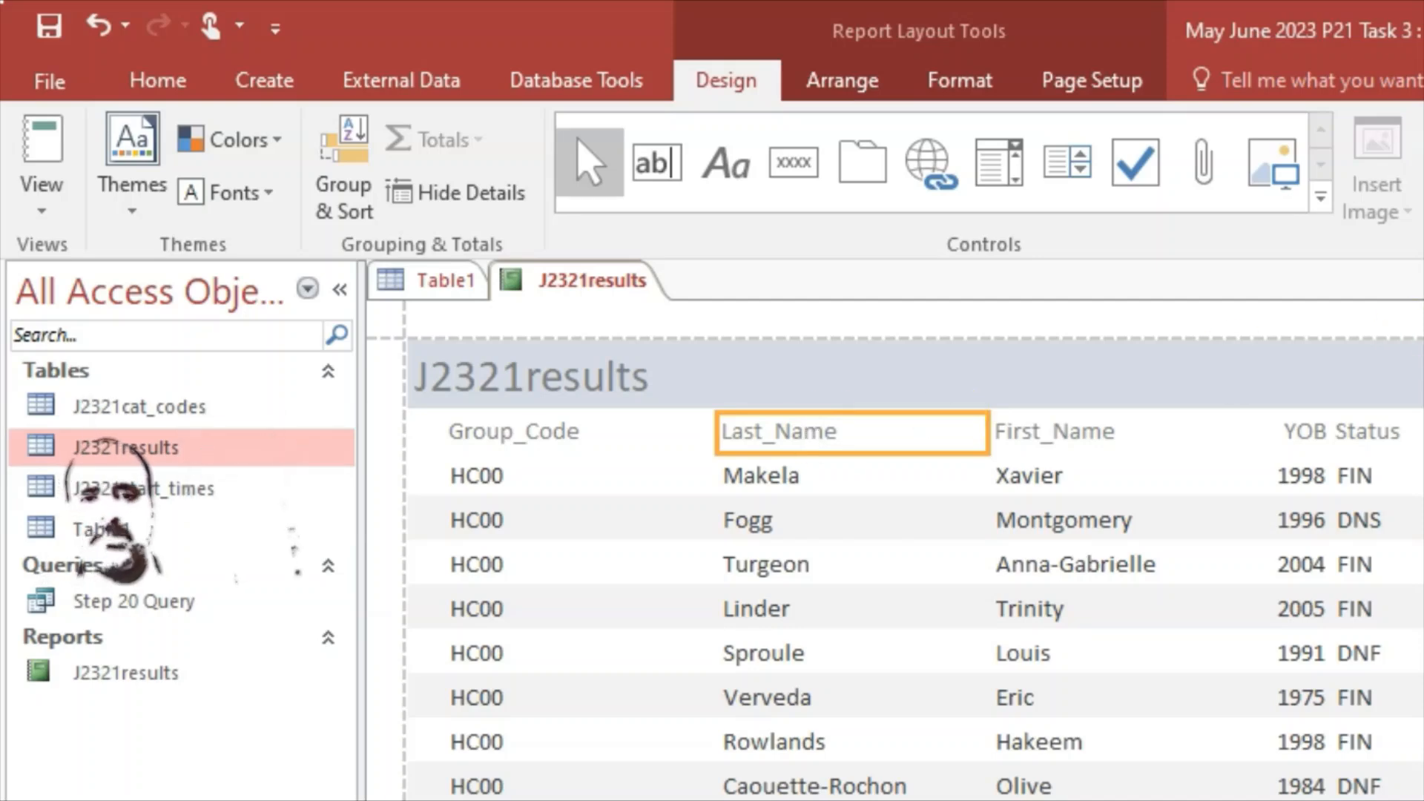
Step: Narrow the Last_Name column
{"action": "left_click", "coordinate": [792, 549]}
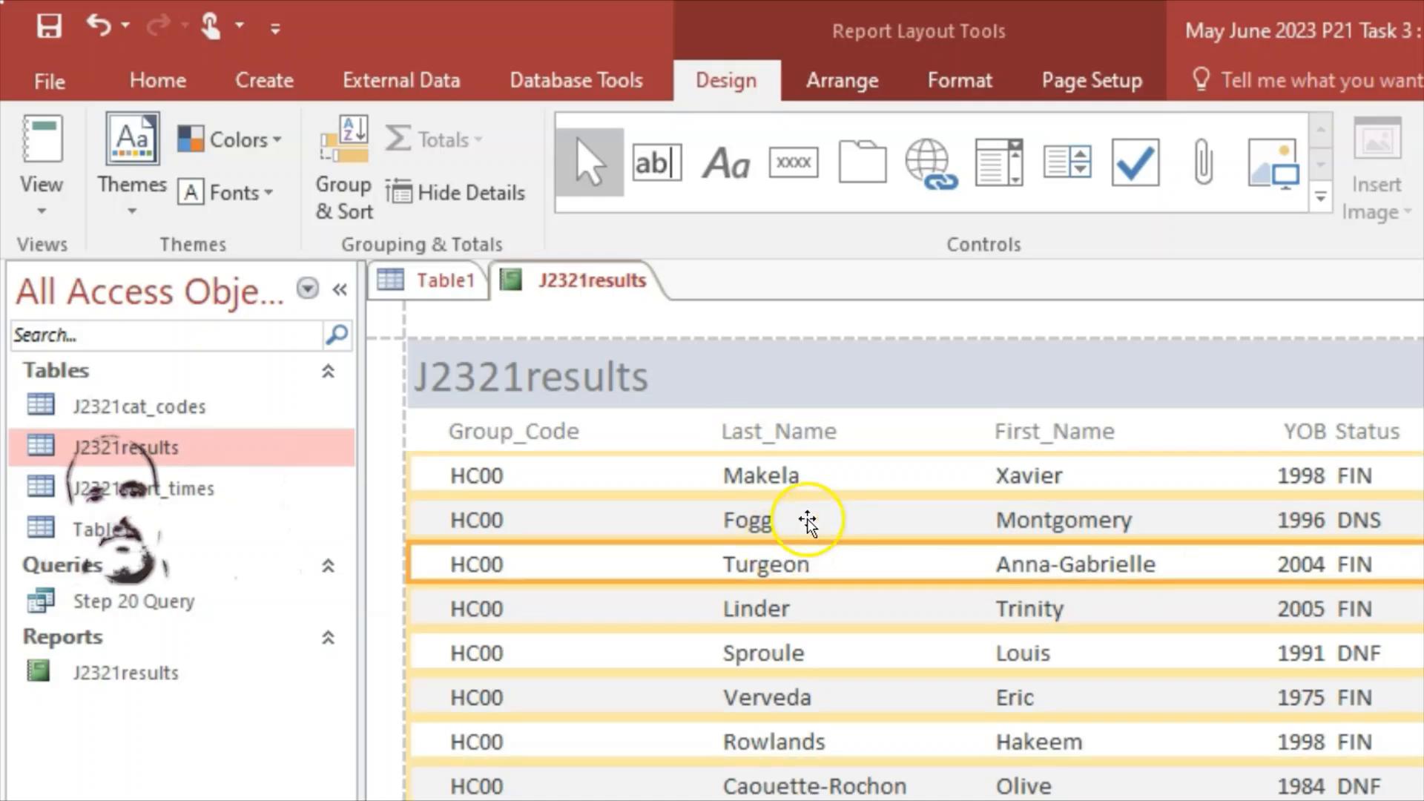
{"action": "left_click", "coordinate": [849, 436]}
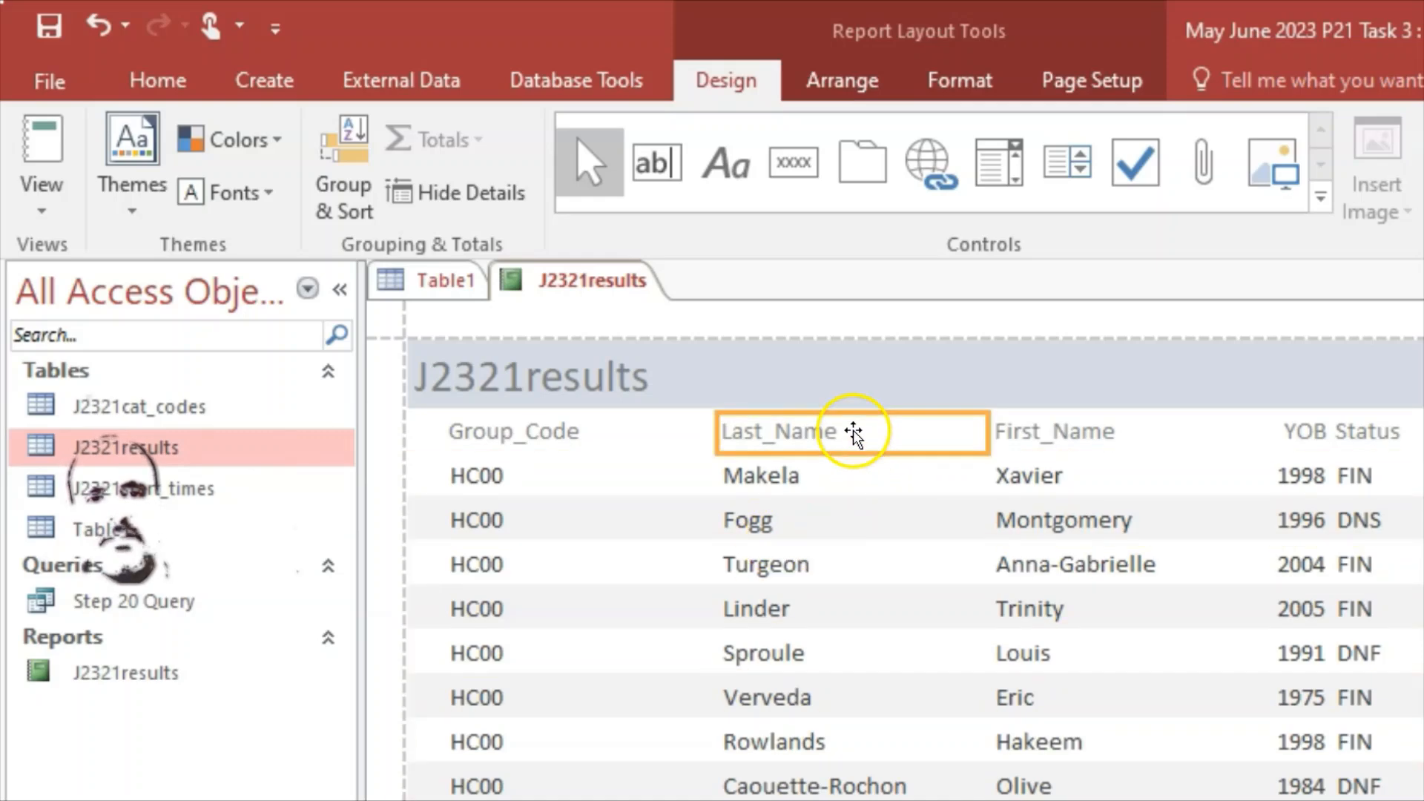
{"action": "left_click", "coordinate": [841, 478], "text": "shift"}
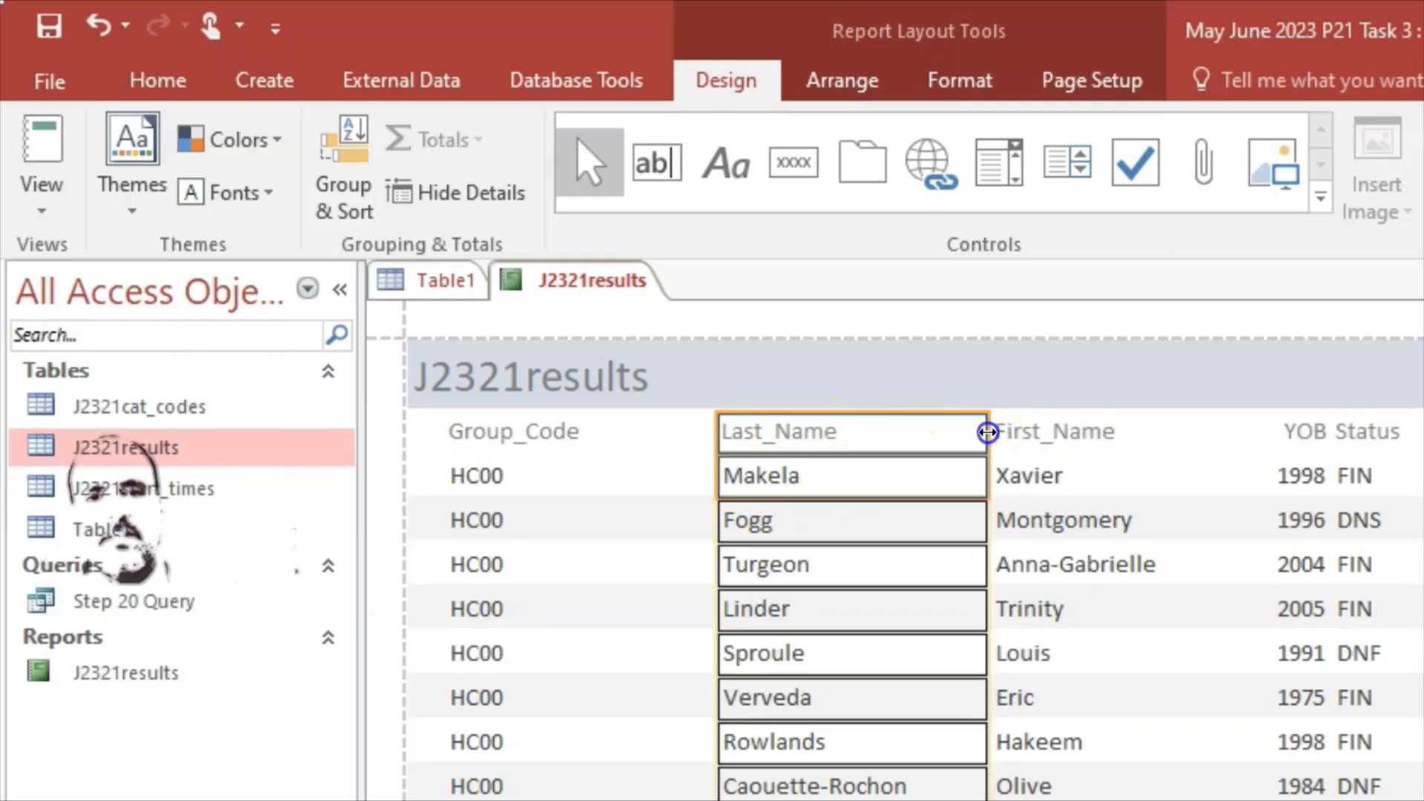
{"action": "left_click_drag", "start_coordinate": [987, 431], "coordinate": [922, 444]}
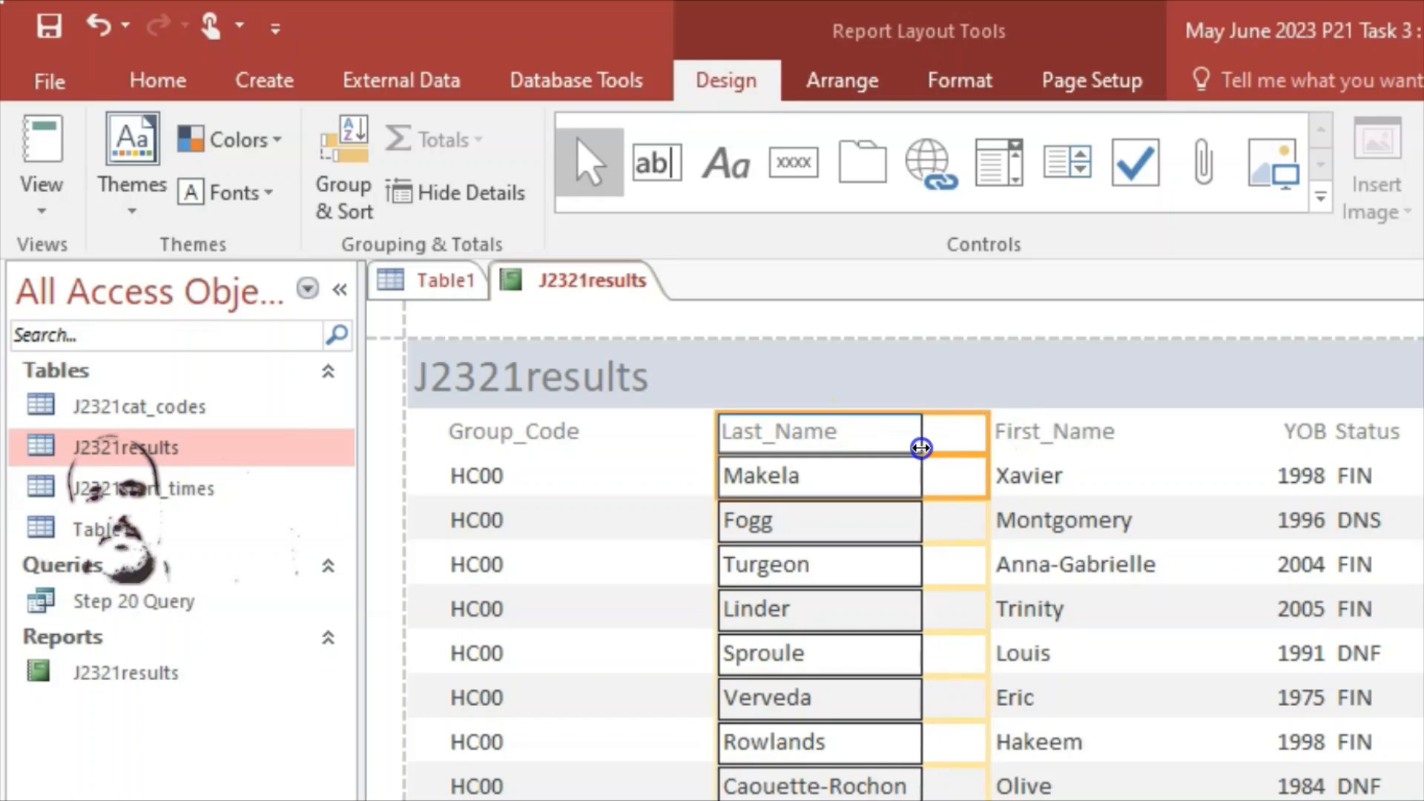
{"action": "scroll", "coordinate": [931, 564], "scroll_direction": "down", "scroll_amount": 3}
{"action": "scroll", "coordinate": [927, 580], "scroll_direction": "down", "scroll_amount": 4}
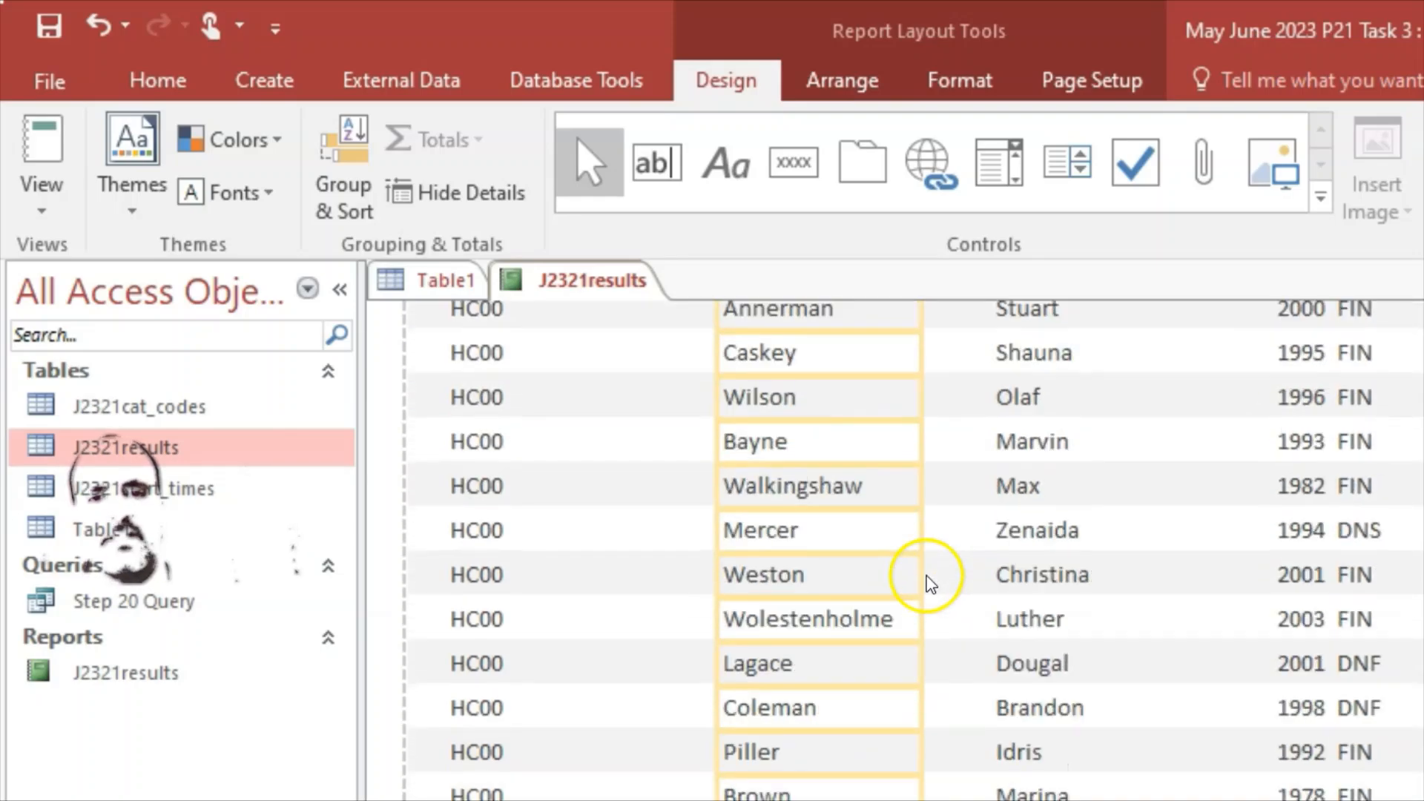
{"action": "scroll", "coordinate": [922, 575], "scroll_direction": "up", "scroll_amount": 4}
{"action": "scroll", "coordinate": [922, 573], "scroll_direction": "up", "scroll_amount": 3}
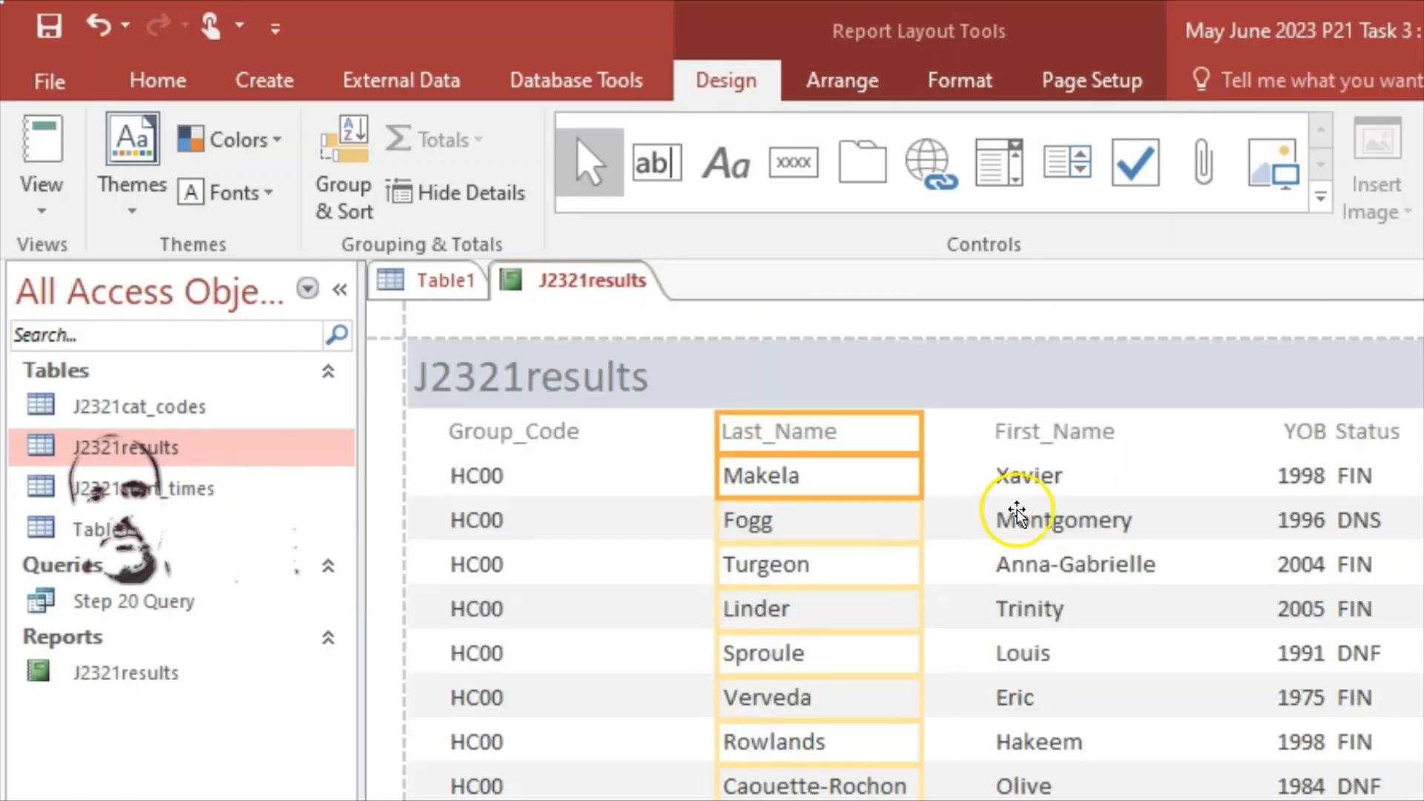
Step: Move the Last_Name column right beside Group_Code
{"action": "left_click", "coordinate": [1157, 475]}
{"action": "left_click", "coordinate": [1061, 432]}
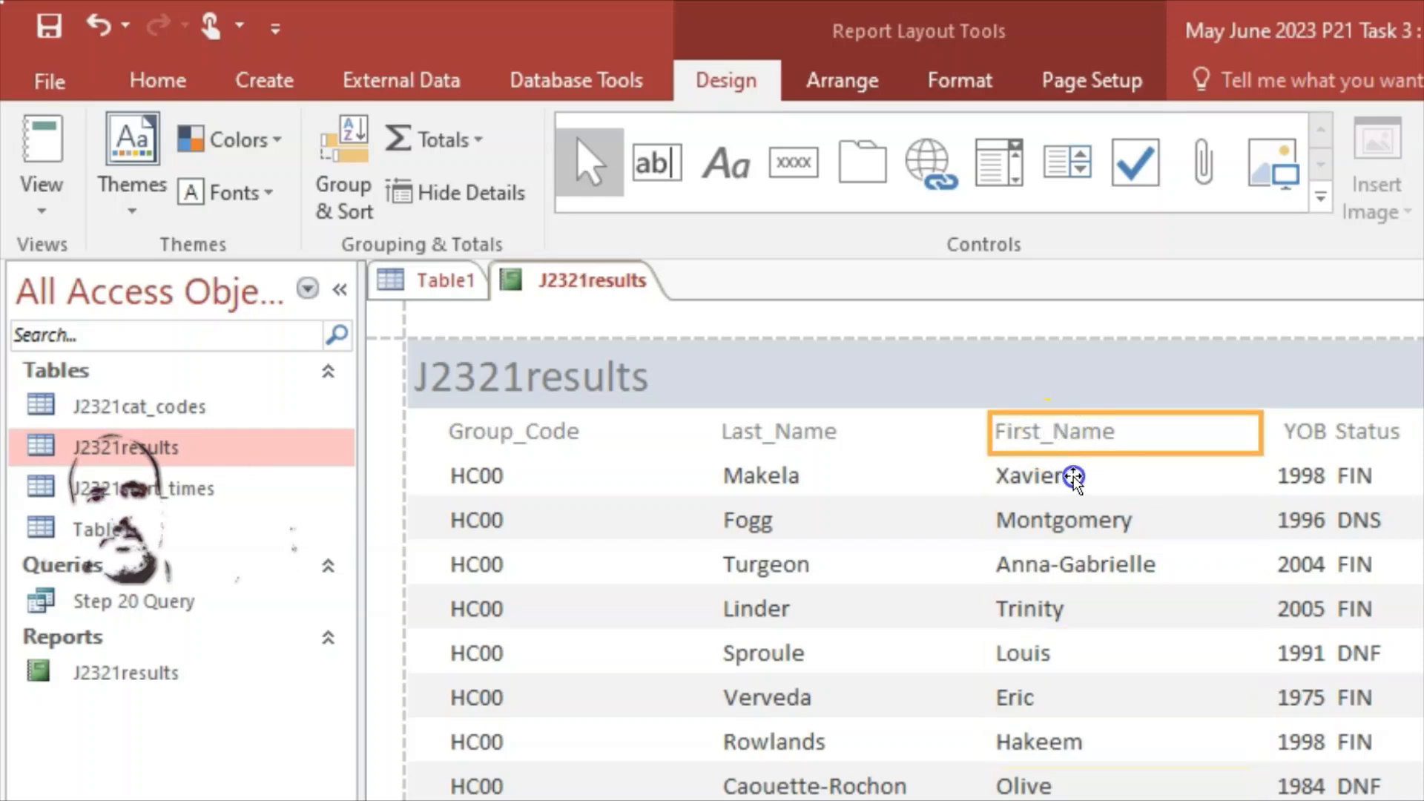
{"action": "left_click", "coordinate": [814, 480]}
{"action": "left_click", "coordinate": [790, 432]}
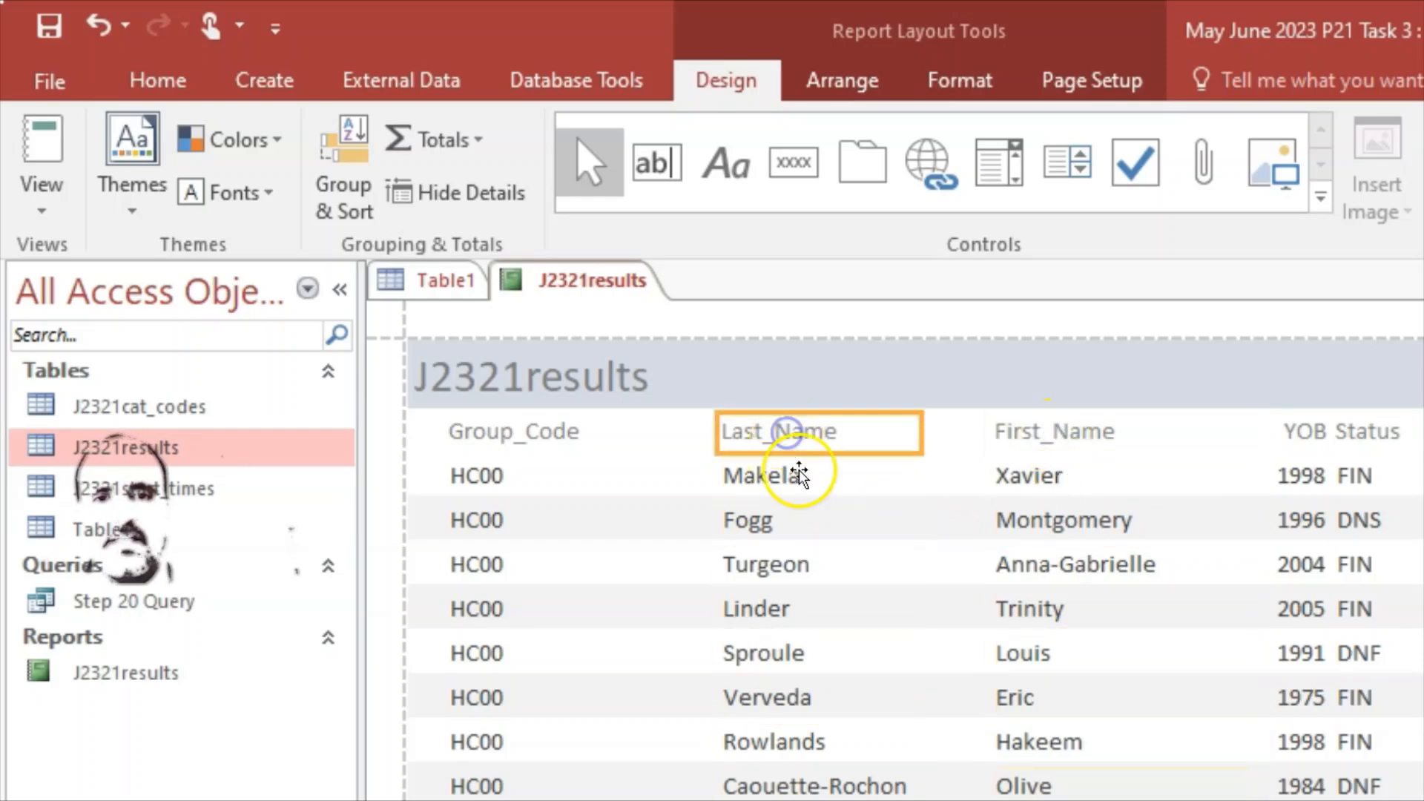
{"action": "left_click", "coordinate": [801, 478], "text": "shift"}
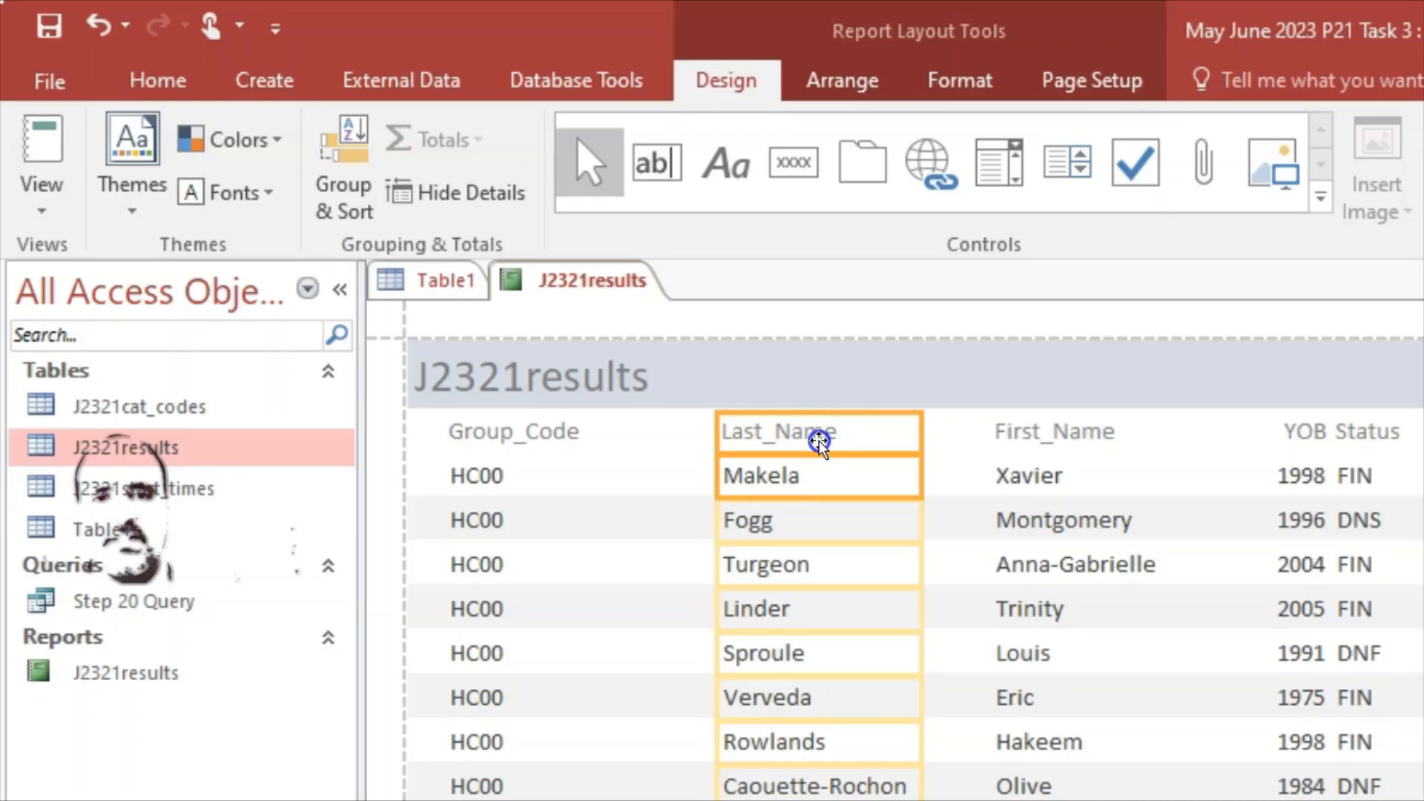
{"action": "left_click_drag", "start_coordinate": [819, 447], "coordinate": [660, 444]}
{"action": "left_click", "coordinate": [725, 430]}
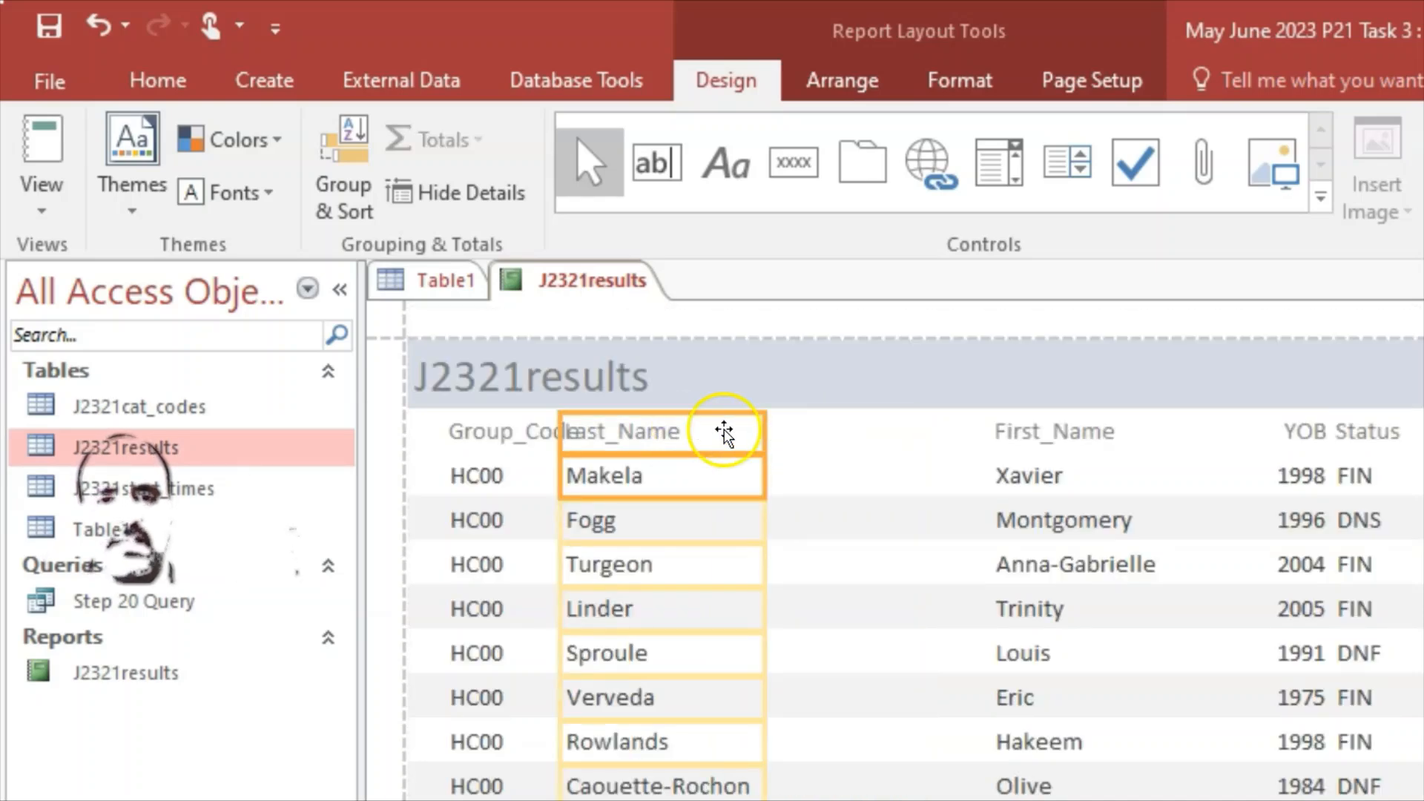
{"action": "left_click", "coordinate": [726, 429]}
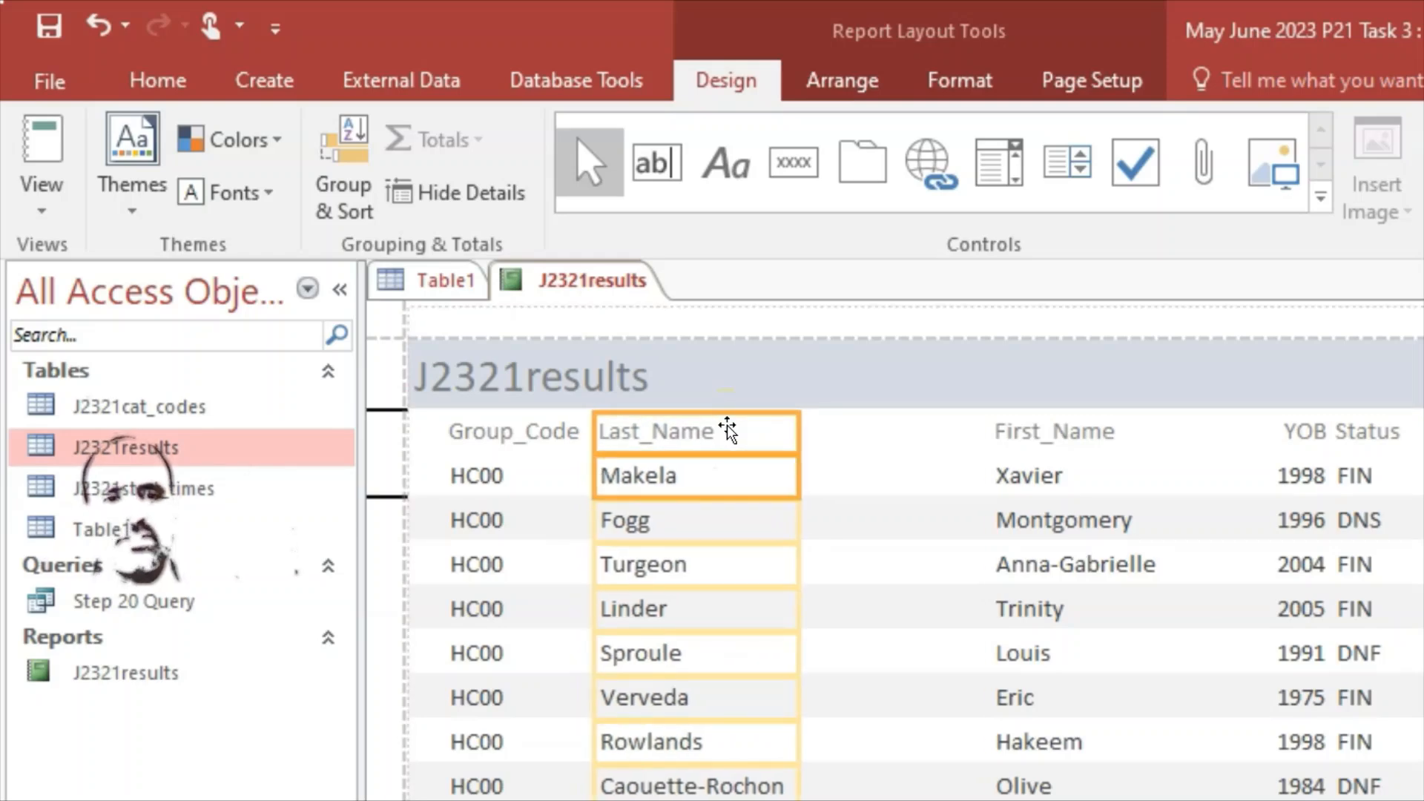
{"action": "key", "text": "Right"}
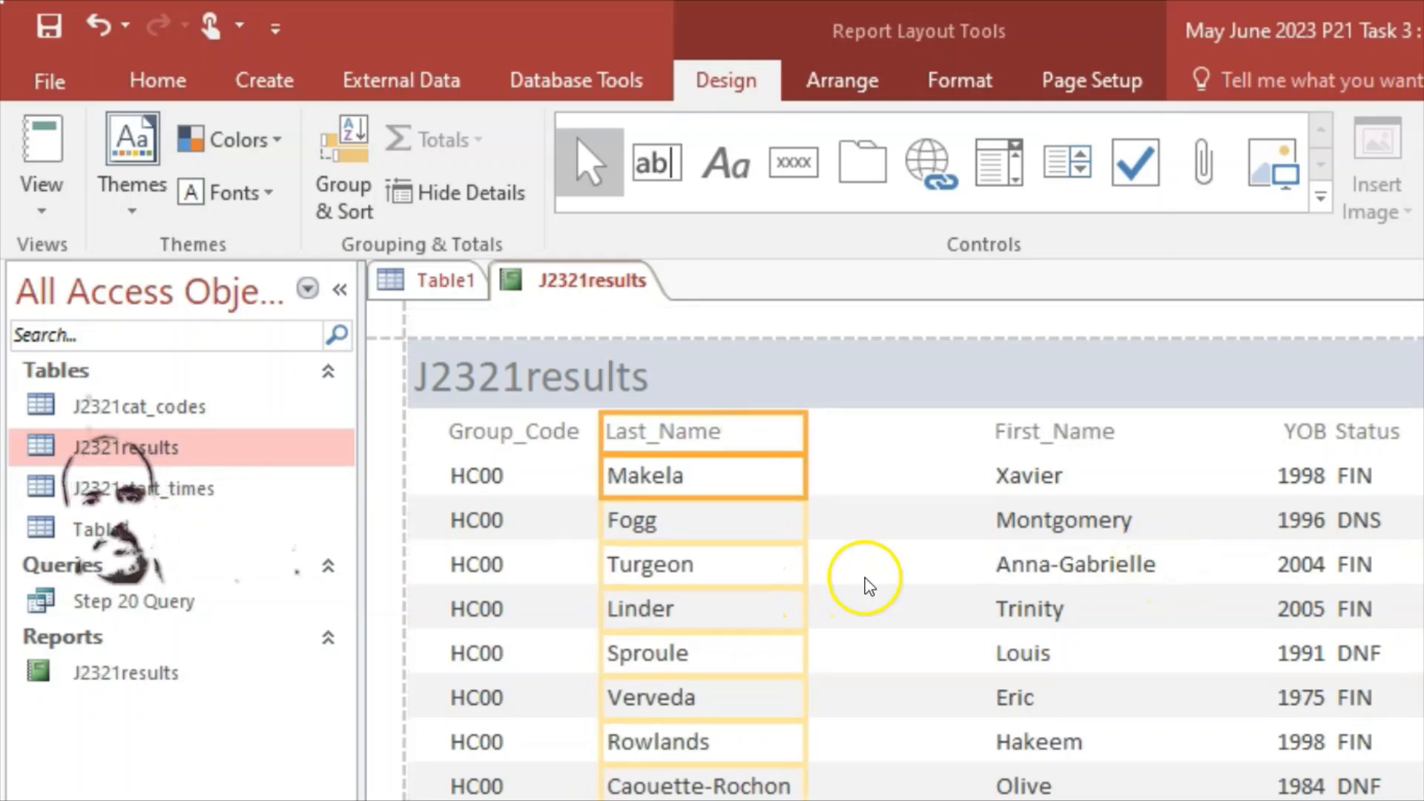
{"action": "left_click", "coordinate": [864, 575]}
Step: Shift First_Name left next to Last_Name and narrow it to fit the names
{"action": "left_click", "coordinate": [1068, 431]}
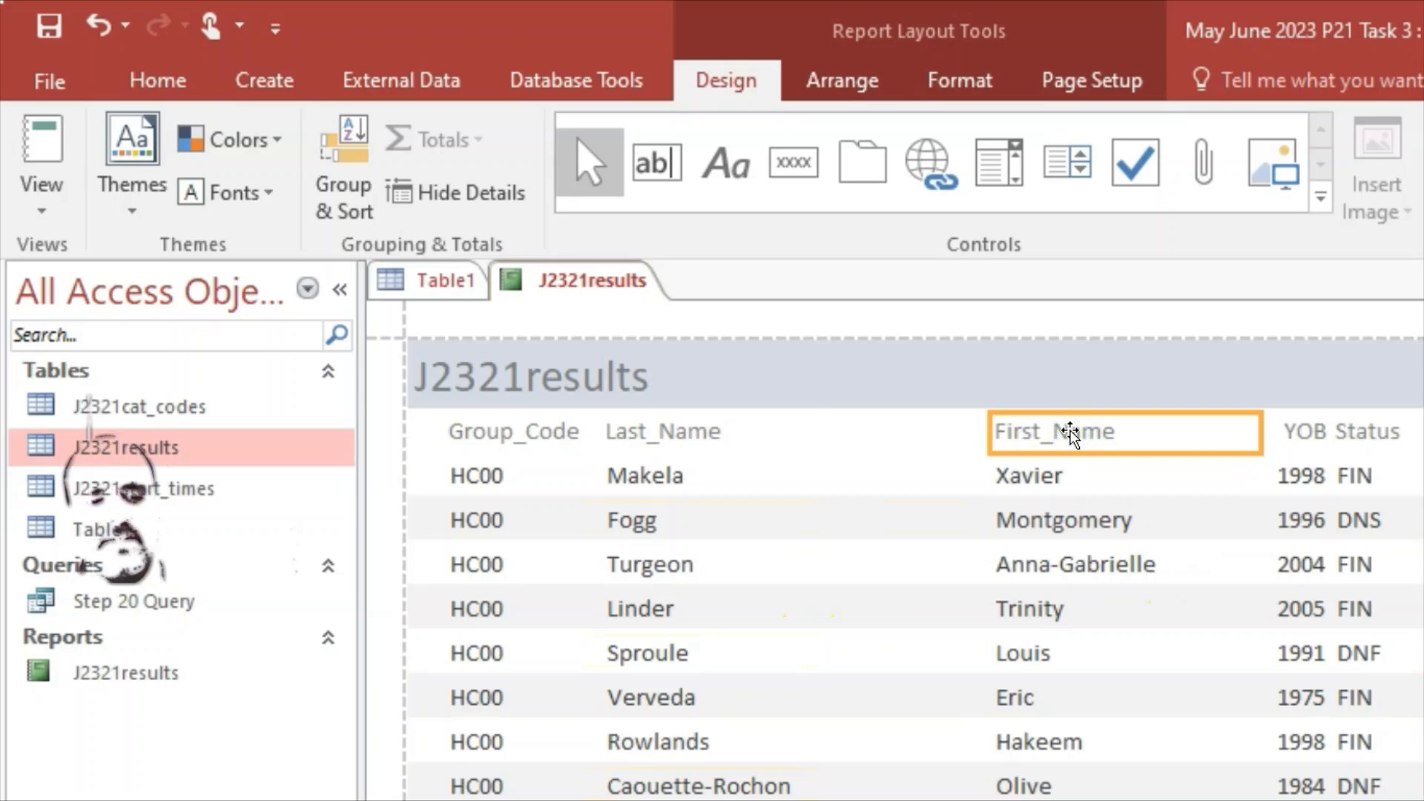
{"action": "left_click", "coordinate": [1073, 489], "text": "shift"}
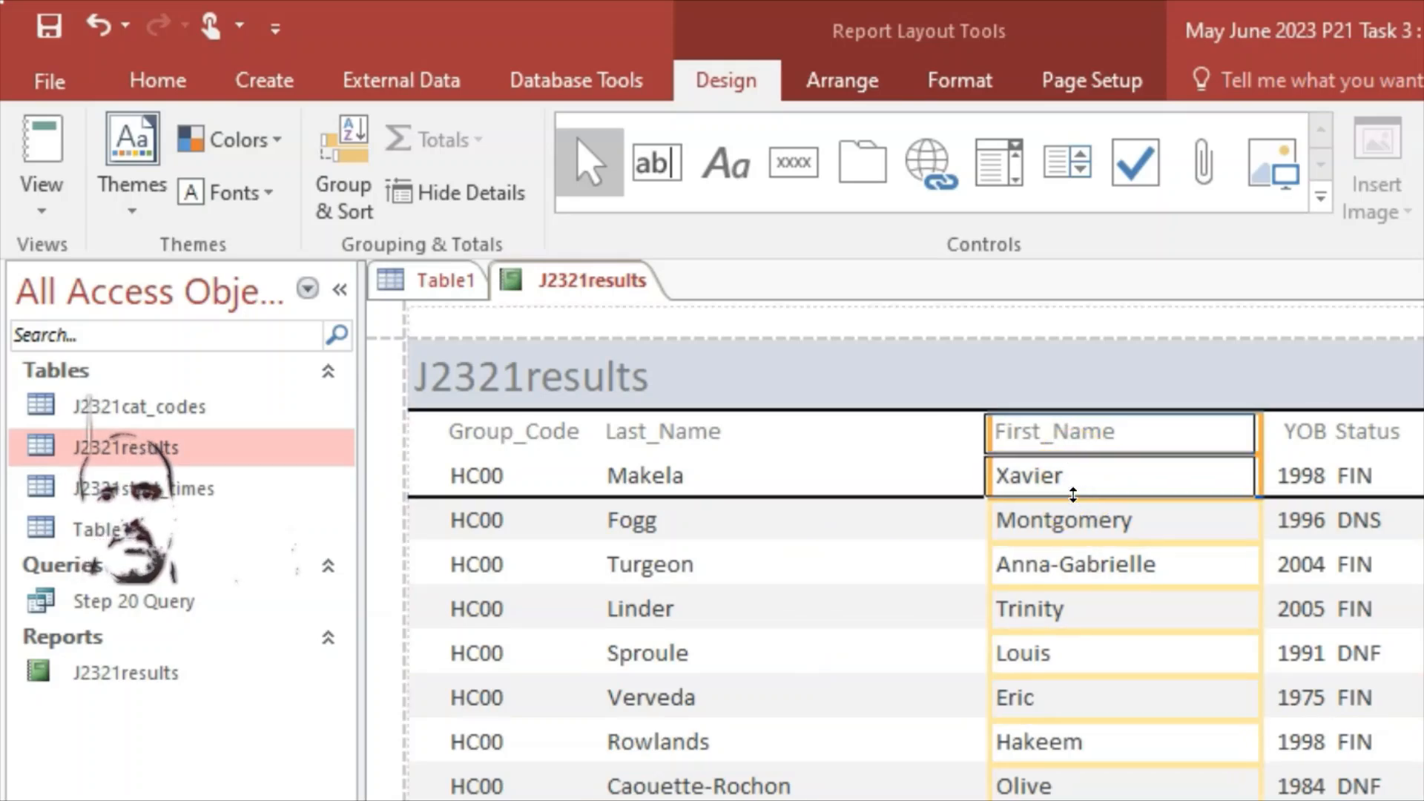
{"action": "key", "text": "Left"}
{"action": "key", "text": "Left"}
{"action": "key", "text": "Left"}
{"action": "key", "text": "Left"}
{"action": "key", "text": "Left"}
{"action": "key", "text": "Left"}
{"action": "key", "text": "Left"}
{"action": "key", "text": "Left"}
{"action": "key", "text": "Left"}
{"action": "key", "text": "Left"}
{"action": "key", "text": "Left"}
{"action": "key", "text": "Left"}
{"action": "key", "text": "Left"}
{"action": "key", "text": "Left"}
{"action": "key", "text": "Left"}
{"action": "key", "text": "Left"}
{"action": "key", "text": "Left"}
{"action": "key", "text": "Left"}
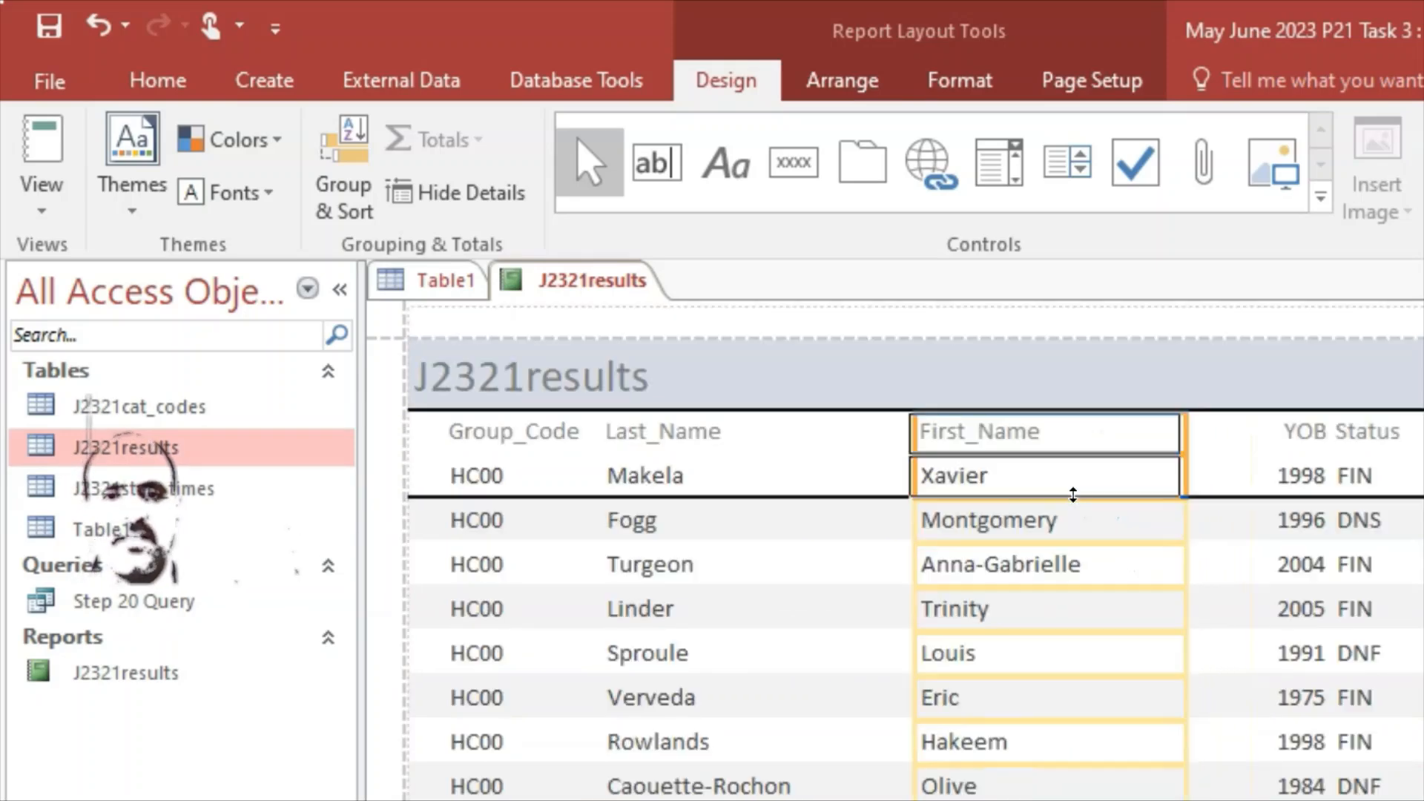
{"action": "key", "text": "Left"}
{"action": "key", "text": "Left"}
{"action": "key", "text": "Left"}
{"action": "key", "text": "Left"}
{"action": "key", "text": "Left"}
{"action": "key", "text": "Left"}
{"action": "key", "text": "Left"}
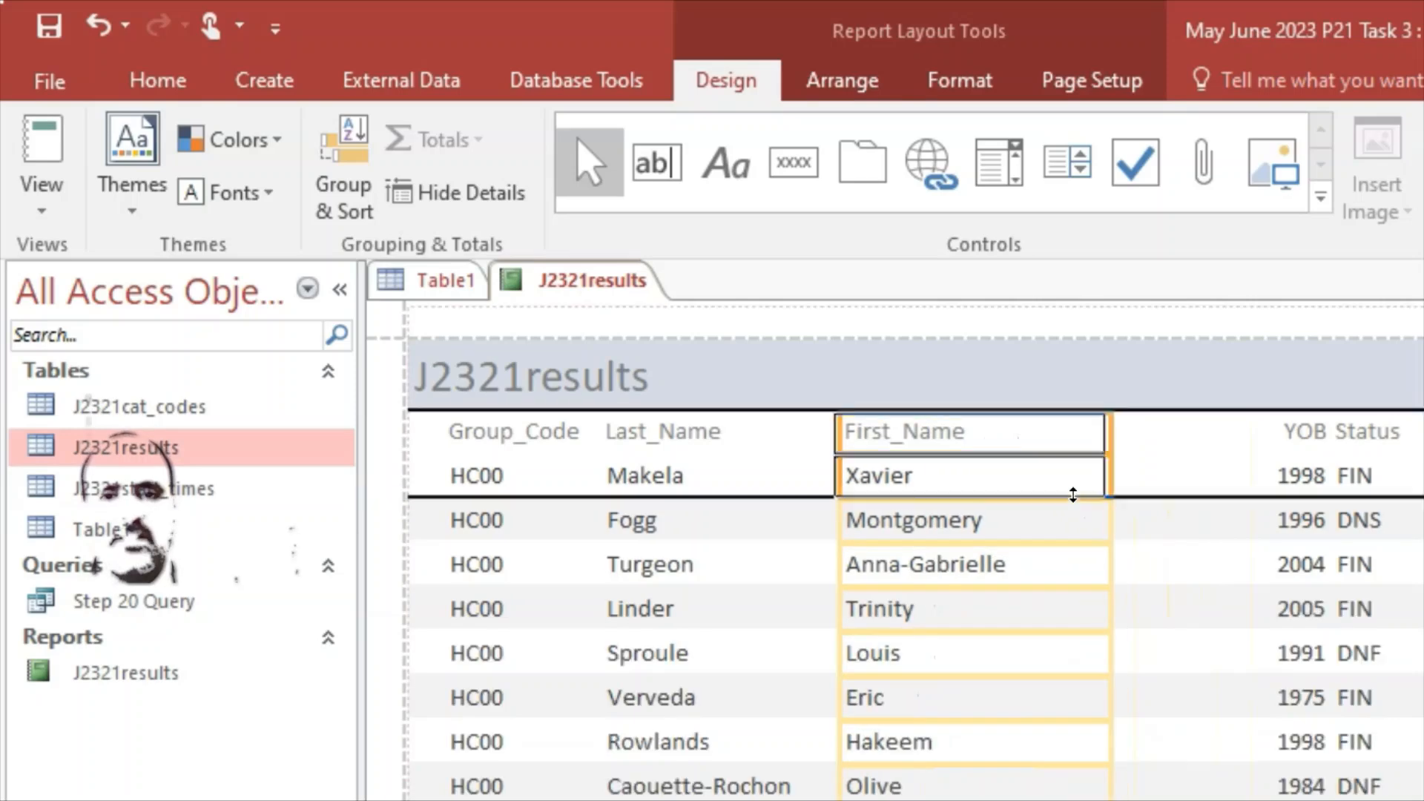
{"action": "key", "text": "Left"}
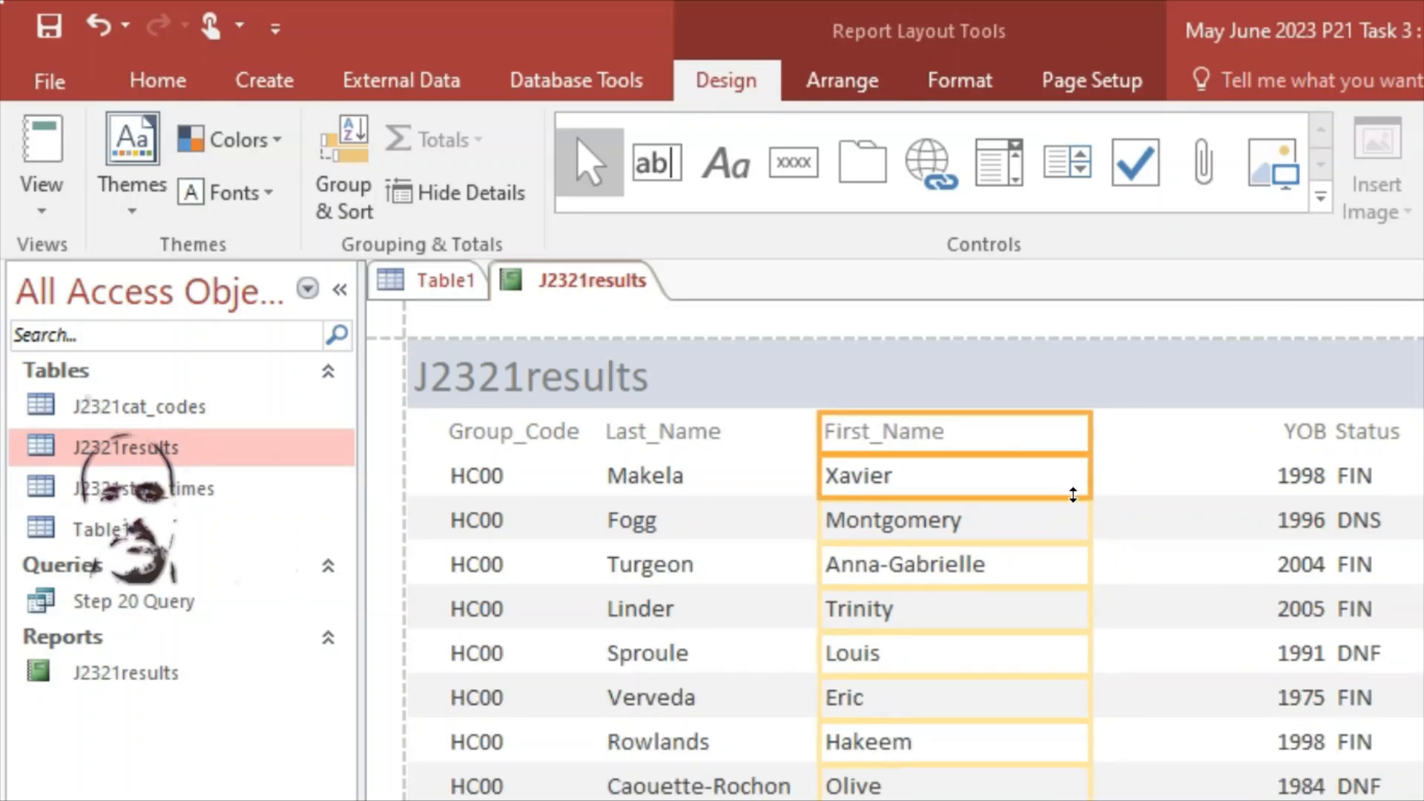
{"action": "scroll", "coordinate": [1053, 519], "scroll_direction": "down", "scroll_amount": 2}
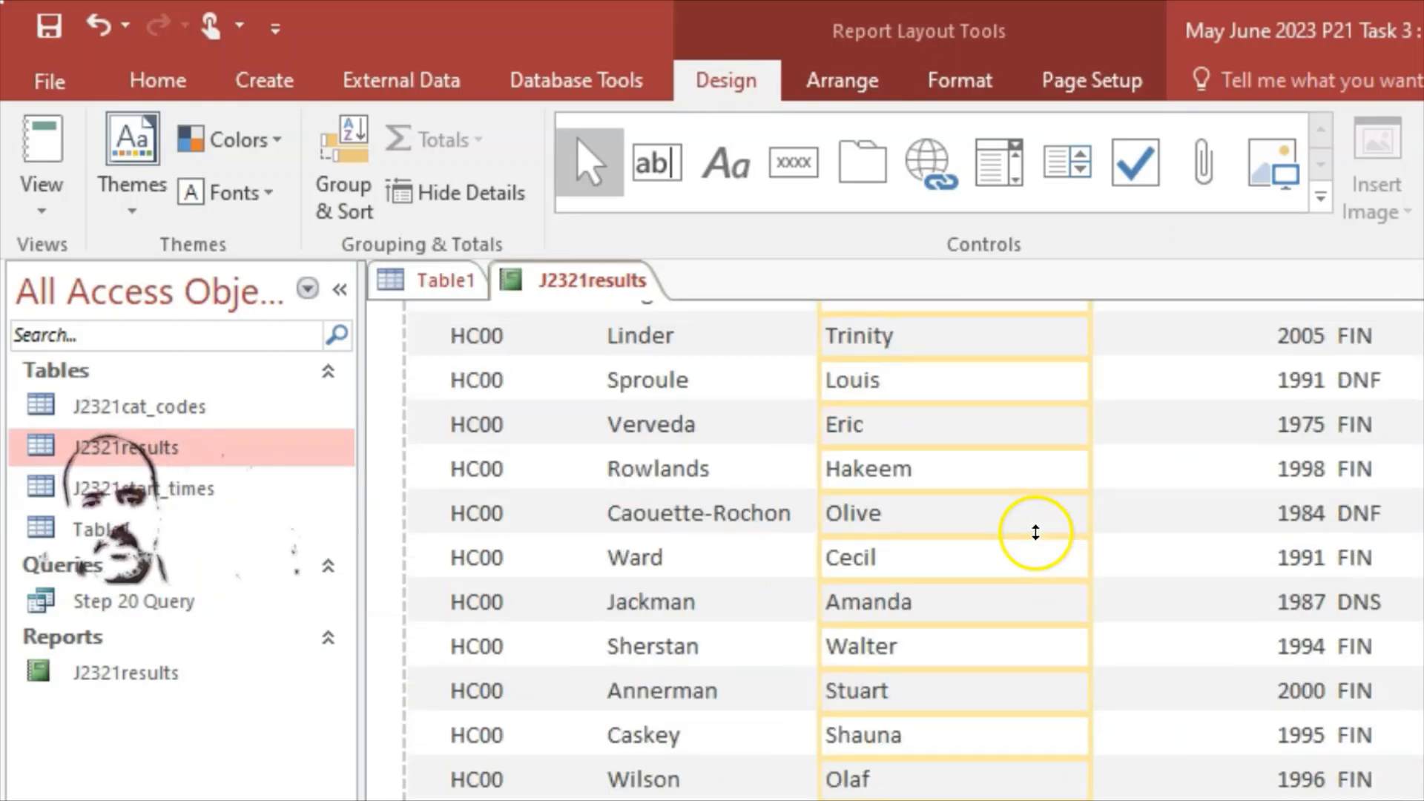
{"action": "scroll", "coordinate": [1036, 531], "scroll_direction": "up", "scroll_amount": 3}
{"action": "left_click_drag", "start_coordinate": [1089, 432], "coordinate": [1029, 438]}
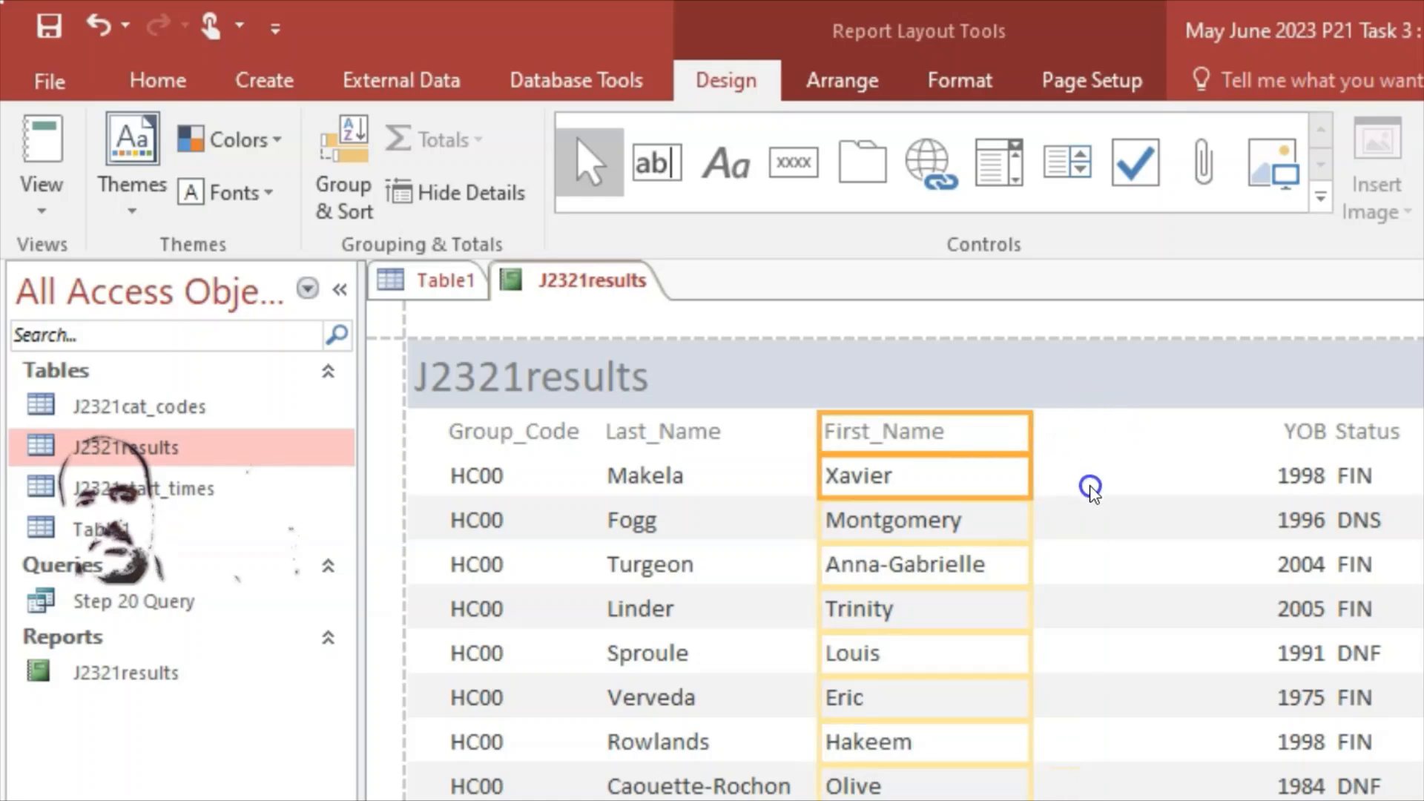
{"action": "scroll", "coordinate": [1090, 487], "scroll_direction": "down", "scroll_amount": 3}
{"action": "scroll", "coordinate": [1254, 610], "scroll_direction": "up", "scroll_amount": 3}
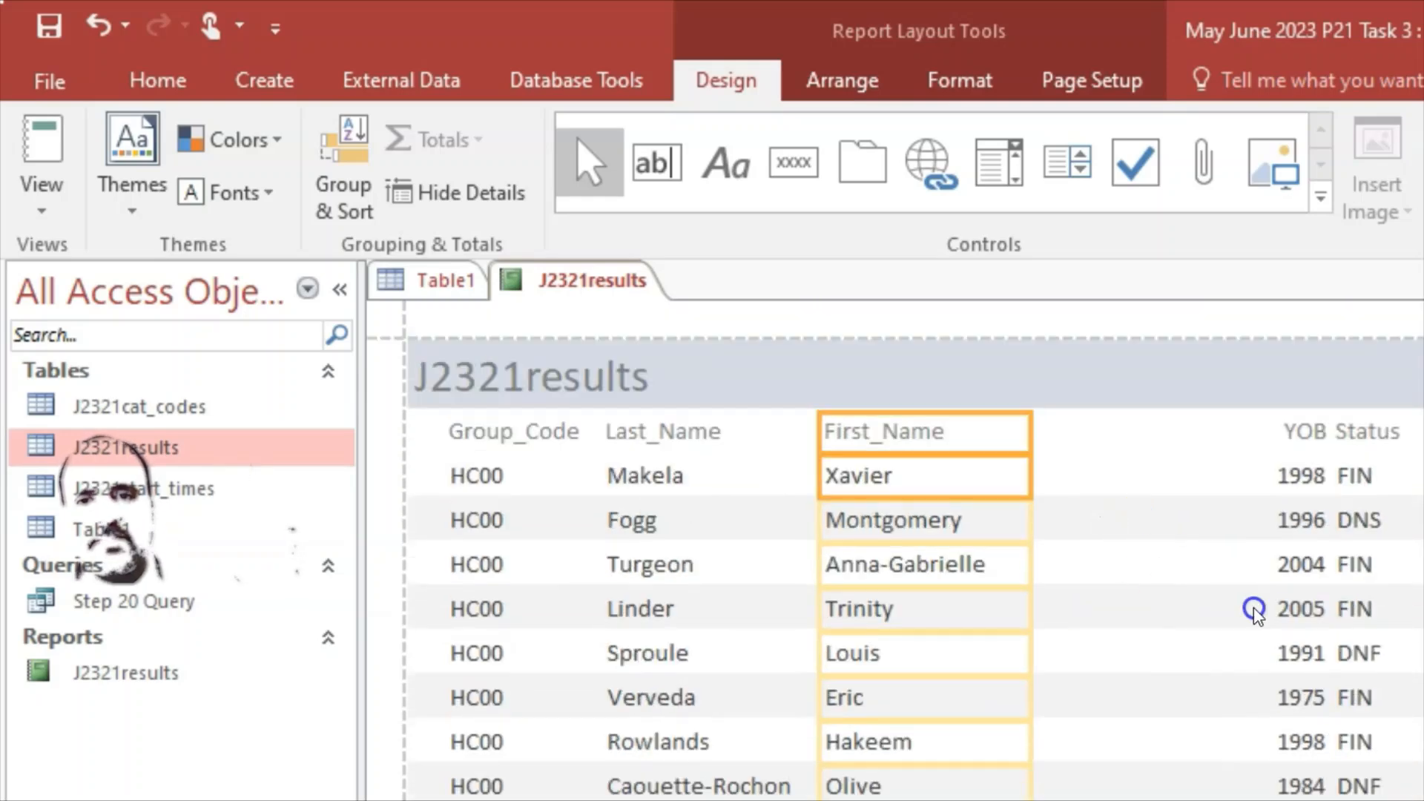
Step: Move YOB and Status right after First_Name and narrow the Status column
{"action": "left_click", "coordinate": [1301, 434]}
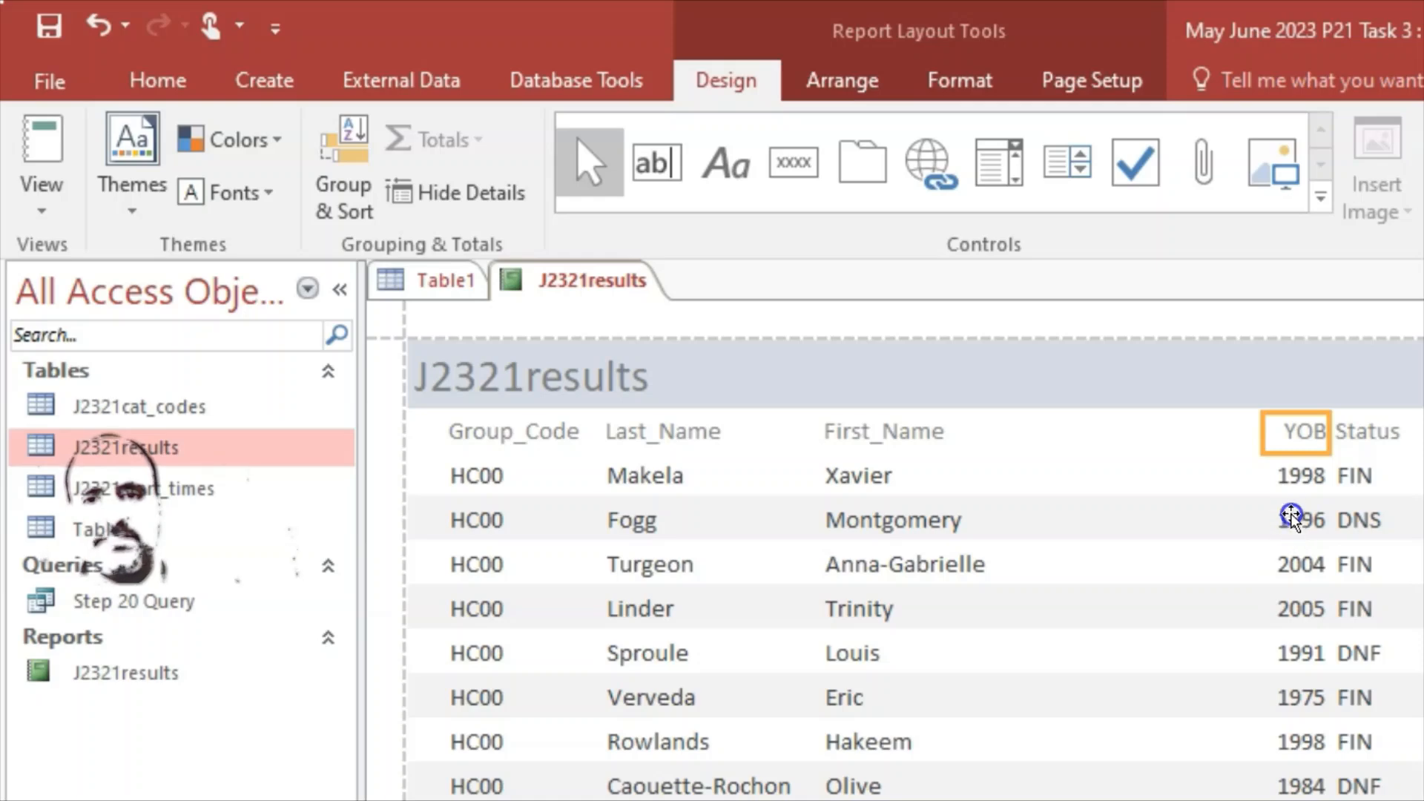
{"action": "left_click", "coordinate": [1297, 481], "text": "shift"}
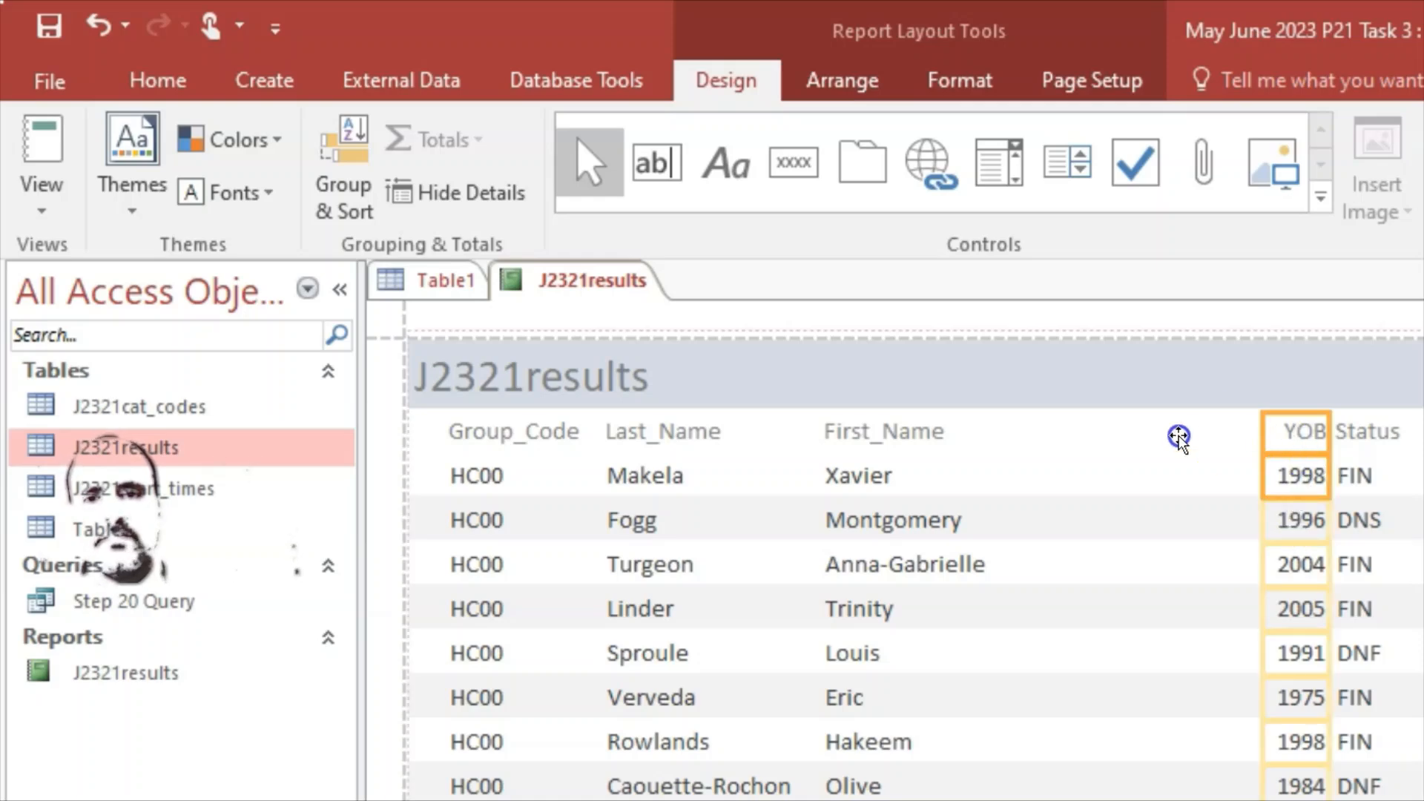
{"action": "left_click_drag", "start_coordinate": [1131, 443], "coordinate": [1054, 441]}
{"action": "left_click", "coordinate": [1361, 430]}
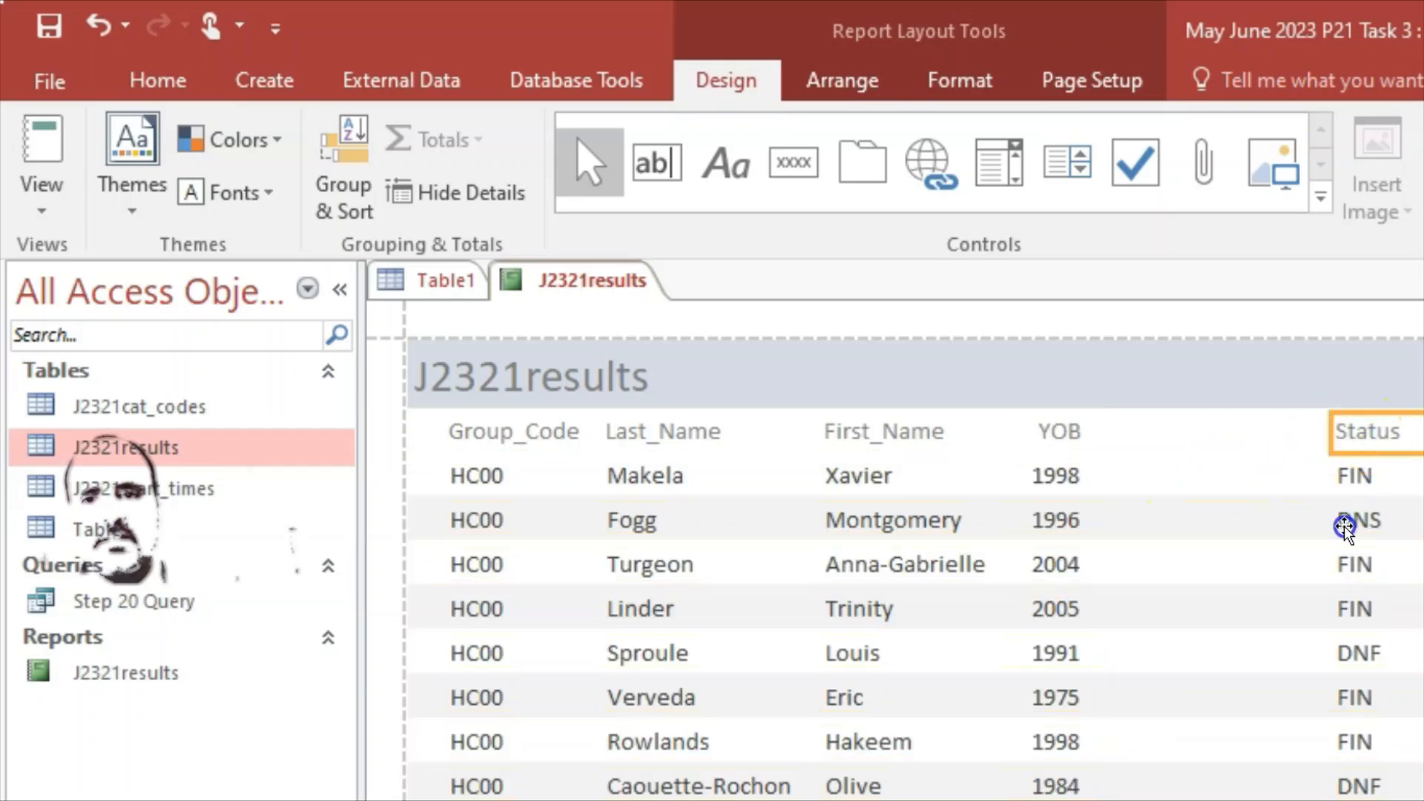
{"action": "left_click", "coordinate": [1352, 478], "text": "shift"}
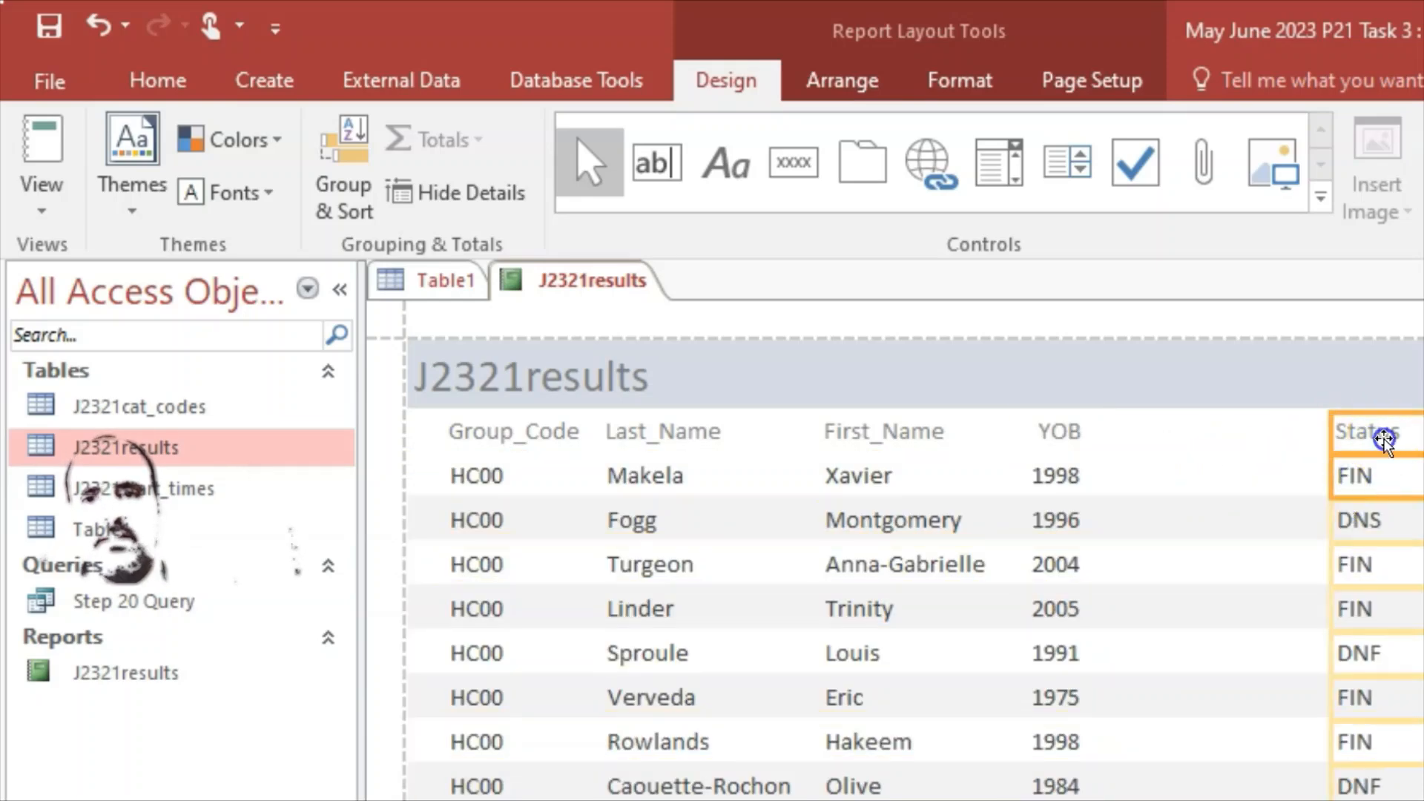
{"action": "left_click_drag", "start_coordinate": [1232, 438], "coordinate": [1196, 442]}
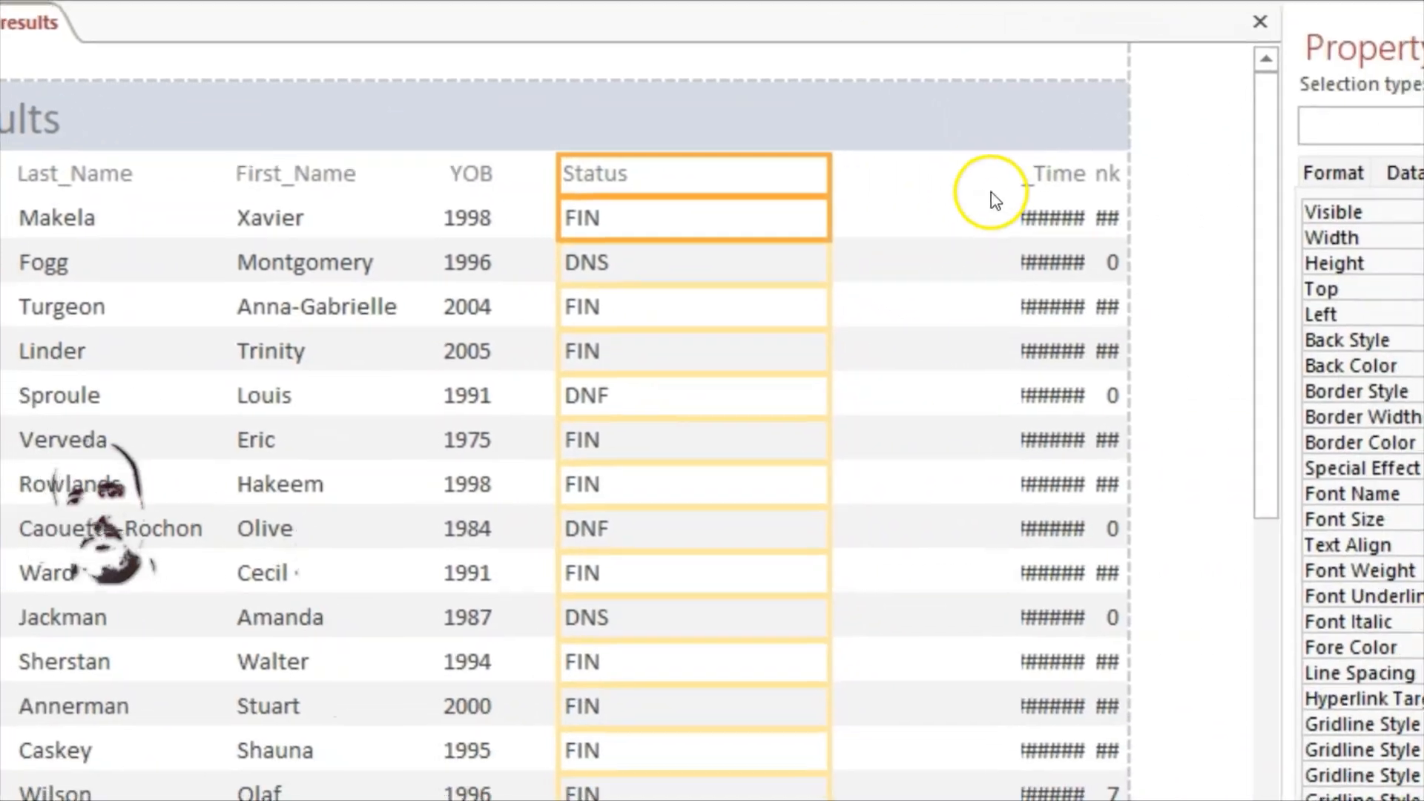
{"action": "left_click_drag", "start_coordinate": [832, 218], "coordinate": [693, 229]}
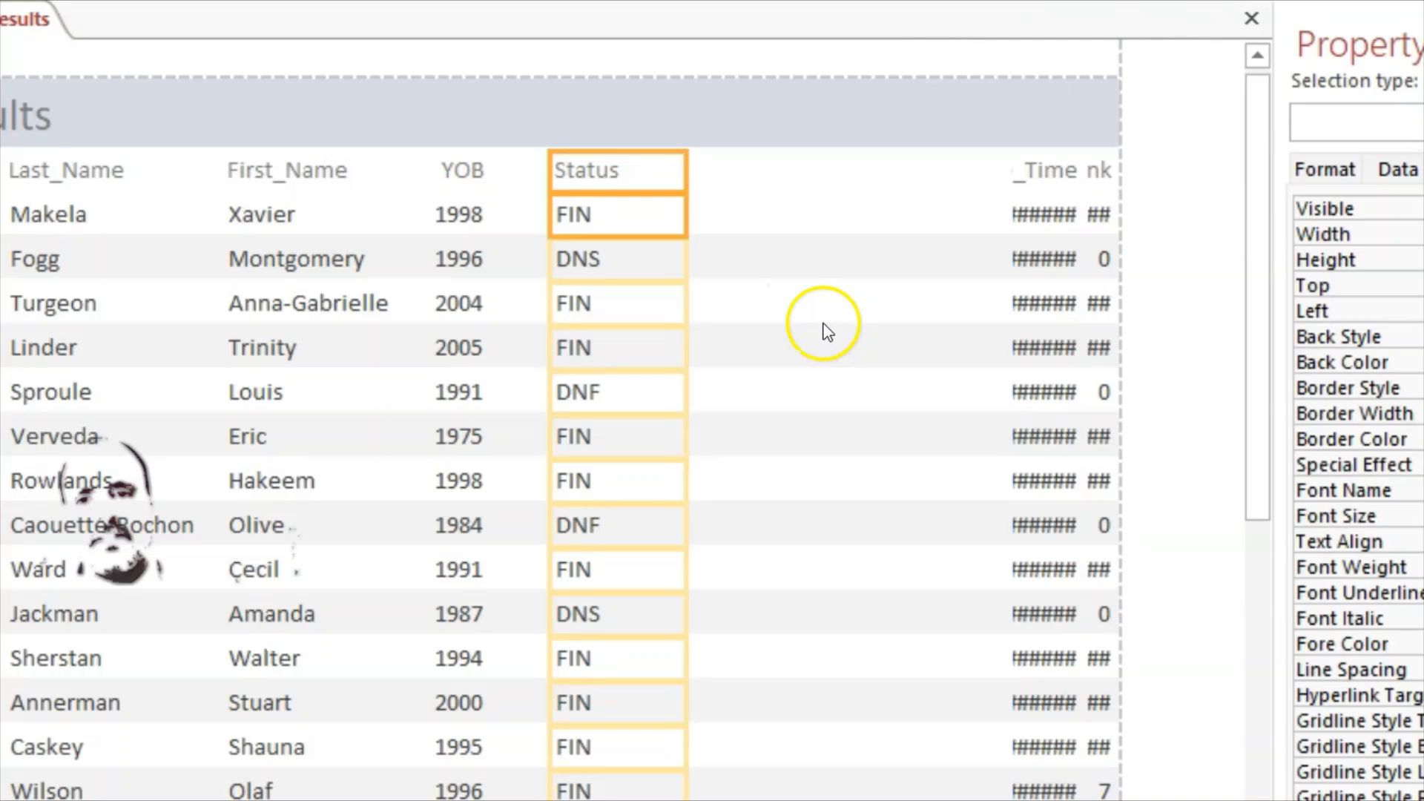
{"action": "left_click", "coordinate": [823, 330]}
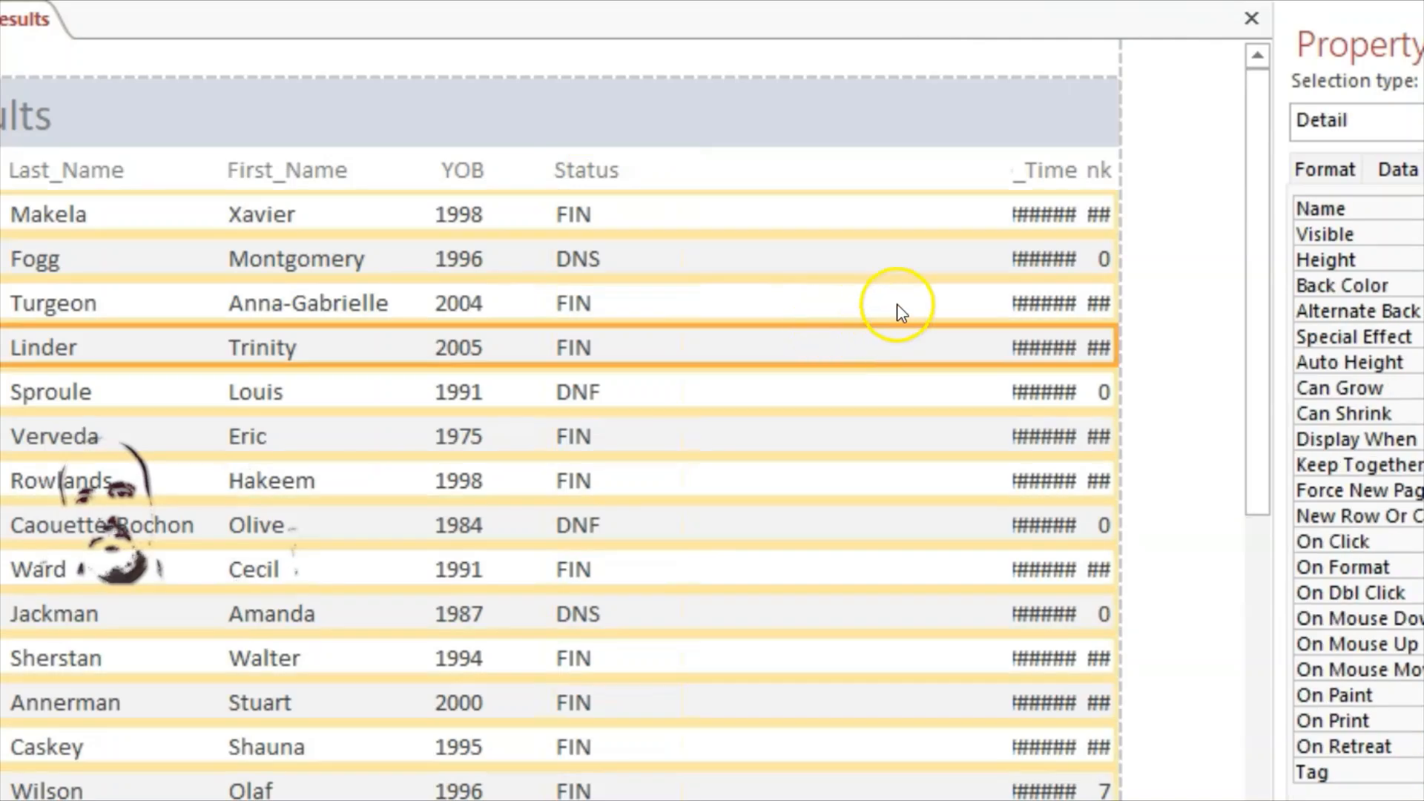
Step: Resize Race_Time and Event_Rank so times and ranks show fully, shifting Event_Rank left
{"action": "left_click", "coordinate": [1034, 177]}
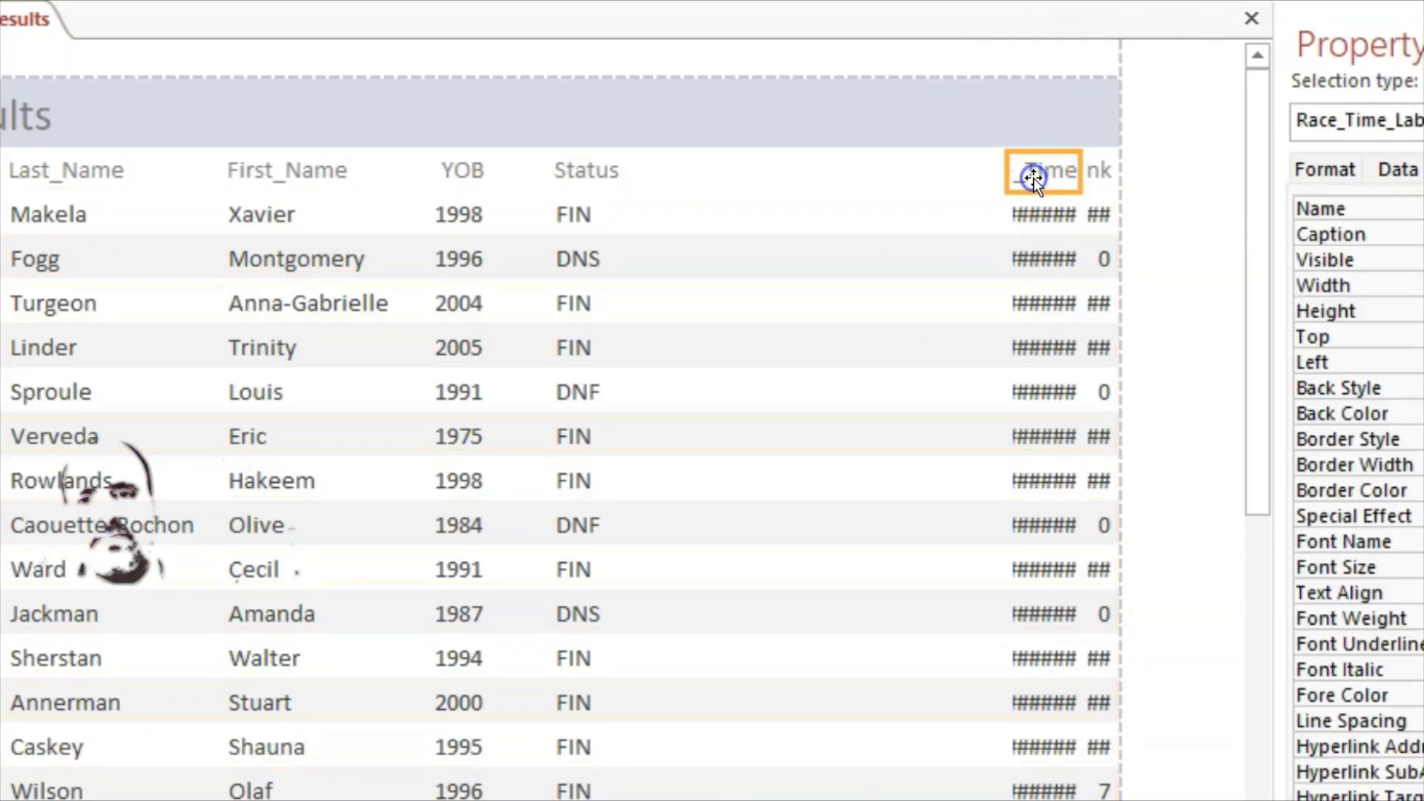
{"action": "left_click", "coordinate": [1044, 228], "text": "shift"}
{"action": "left_click_drag", "start_coordinate": [1007, 176], "coordinate": [748, 181]}
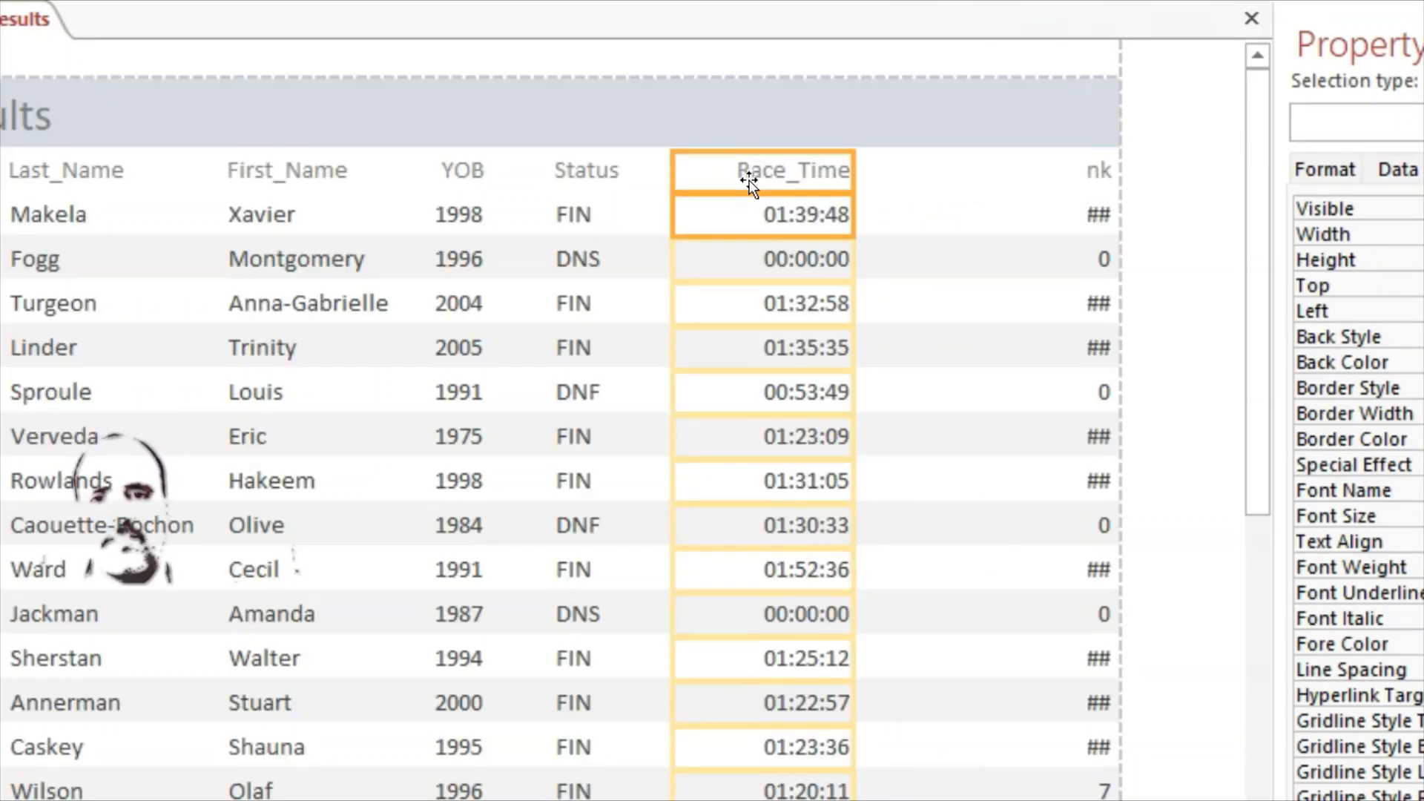
{"action": "left_click", "coordinate": [960, 249]}
{"action": "left_click", "coordinate": [1096, 172]}
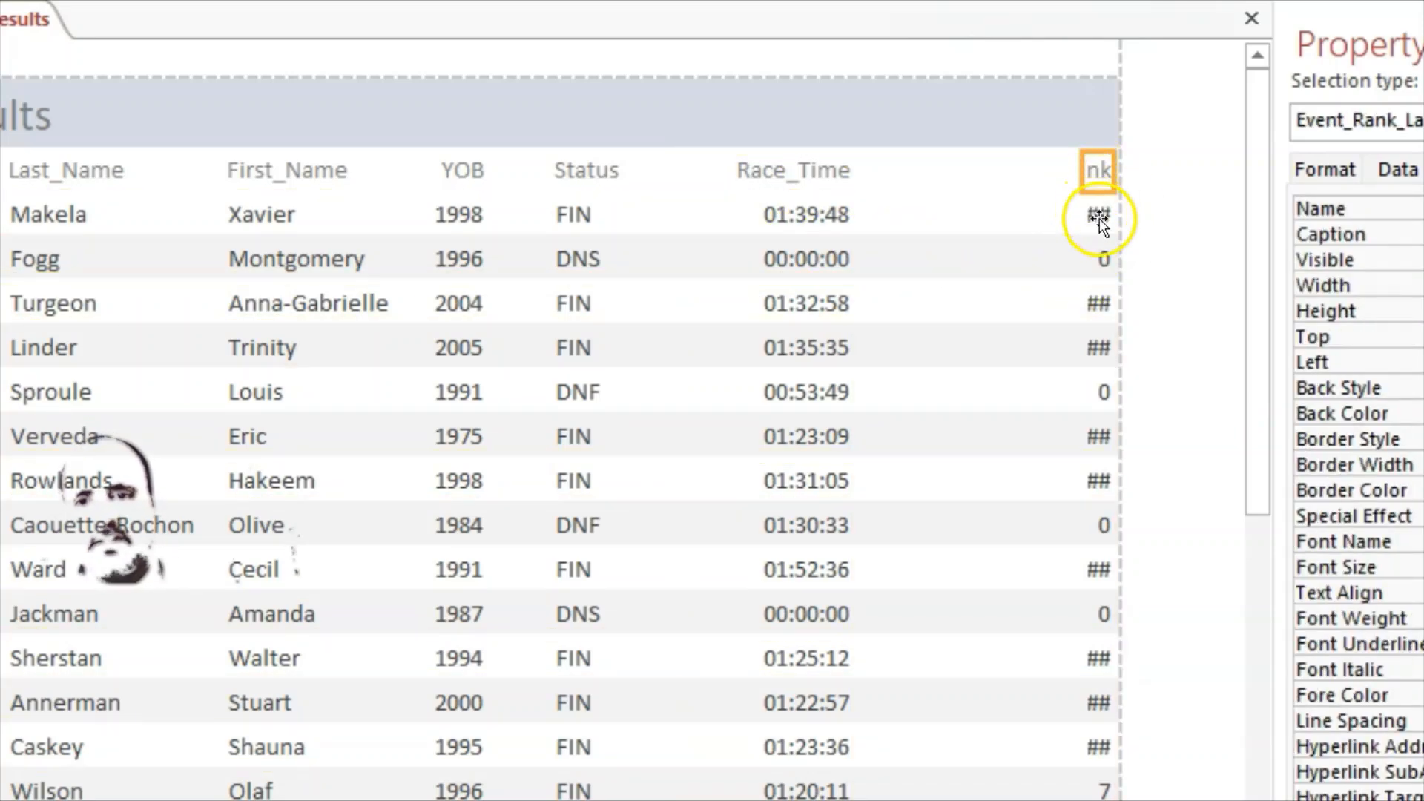
{"action": "left_click", "coordinate": [1099, 218]}
{"action": "left_click", "coordinate": [1091, 172], "text": "shift"}
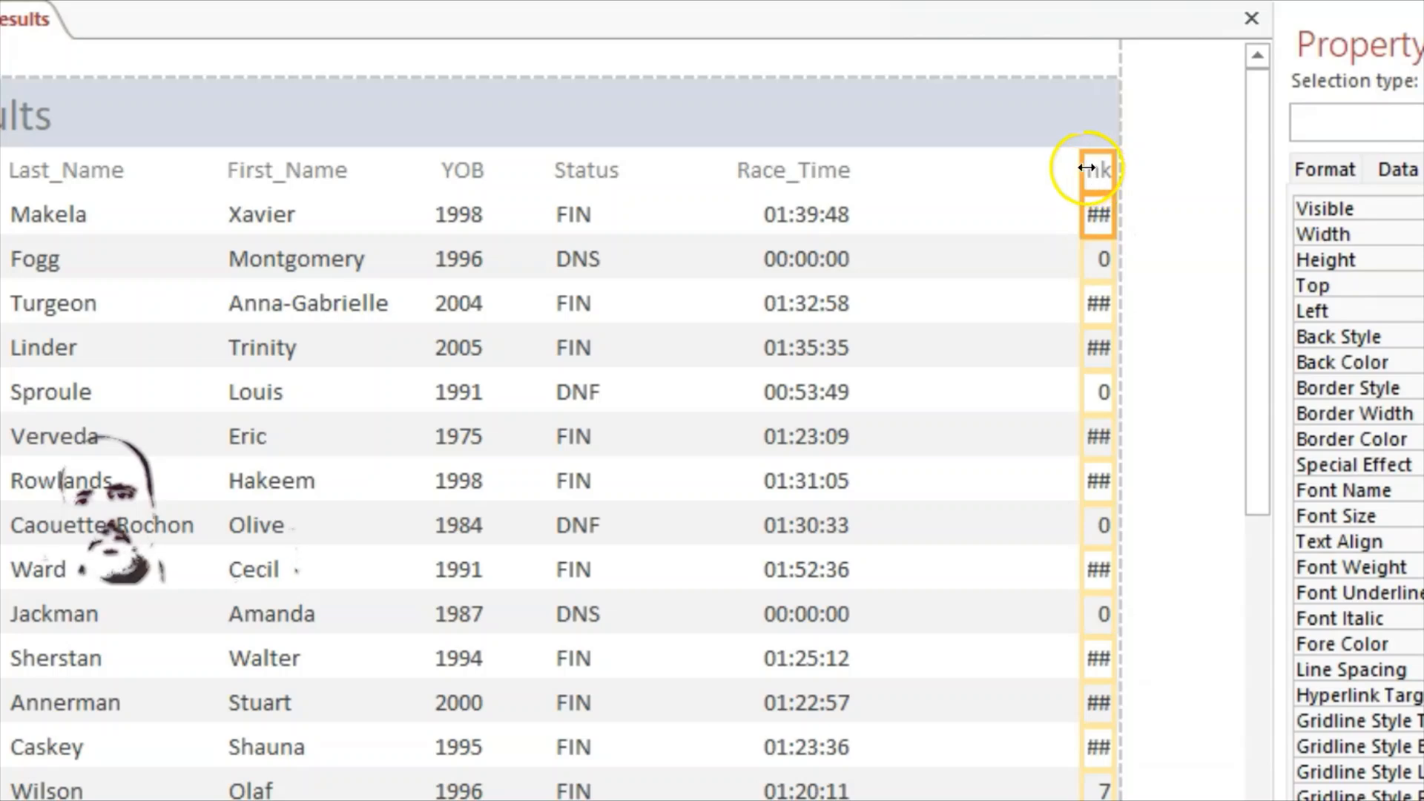
{"action": "left_click_drag", "start_coordinate": [1086, 167], "coordinate": [960, 159]}
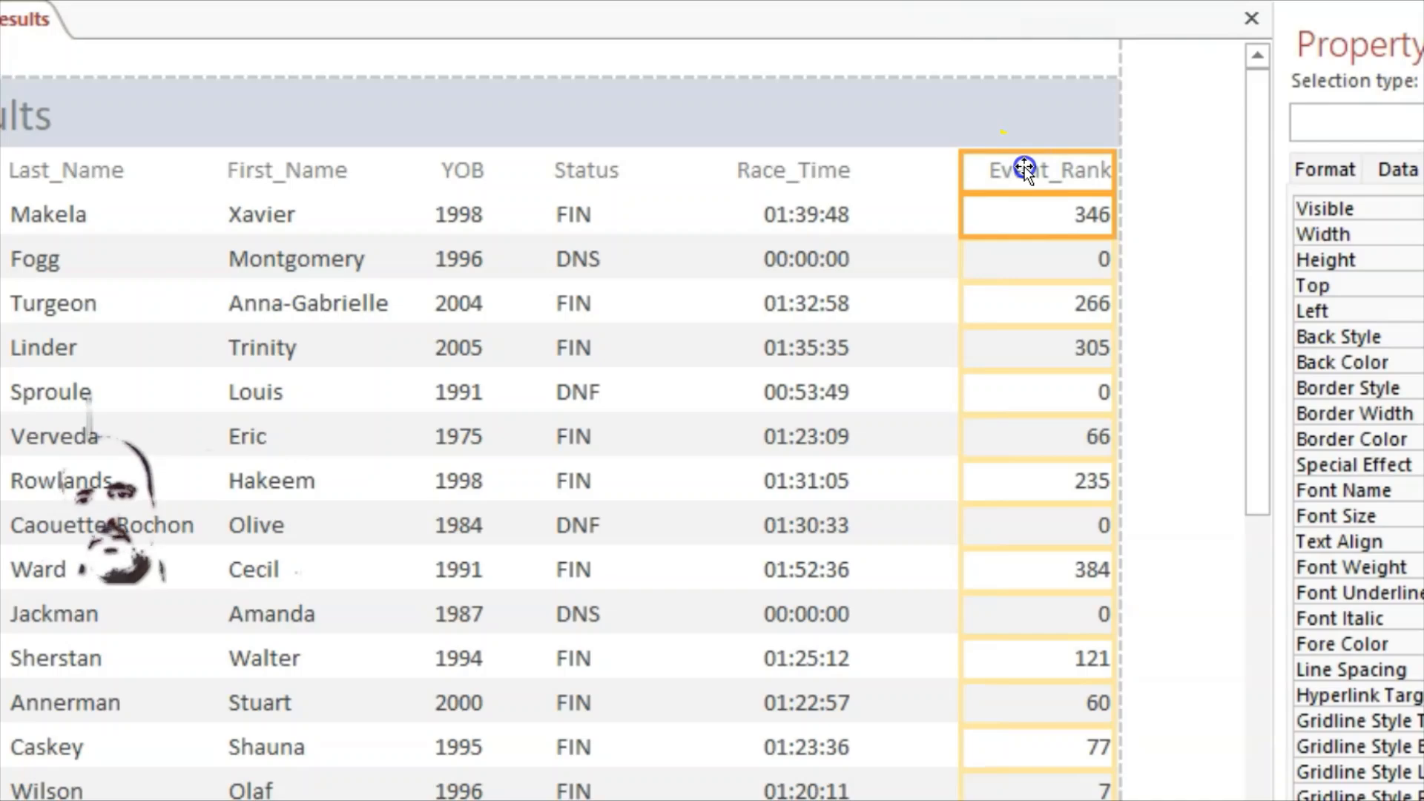
{"action": "left_click_drag", "start_coordinate": [992, 169], "coordinate": [973, 176]}
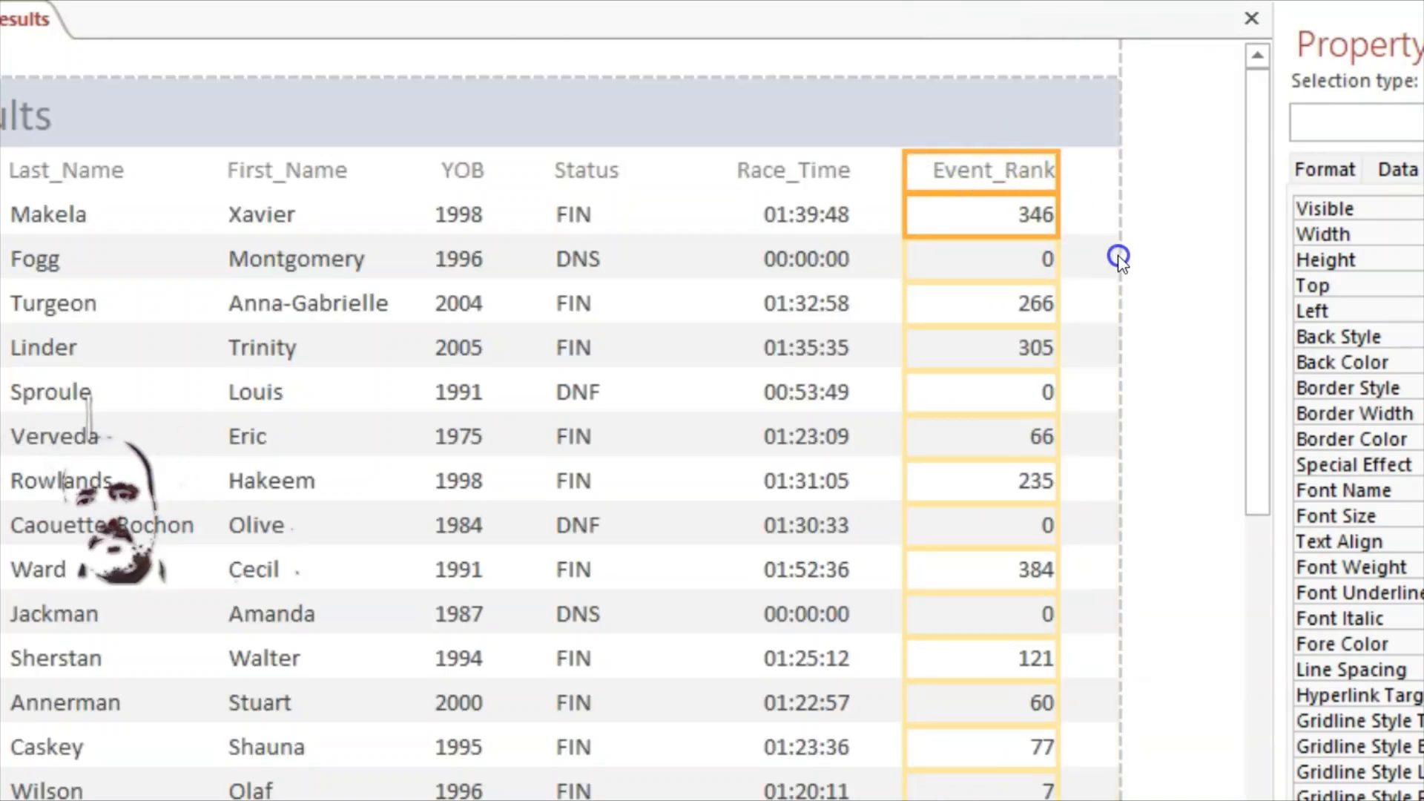
Step: Save the J2321results report
{"action": "left_click", "coordinate": [1091, 272]}
{"action": "scroll", "coordinate": [1052, 341], "scroll_direction": "down", "scroll_amount": 6}
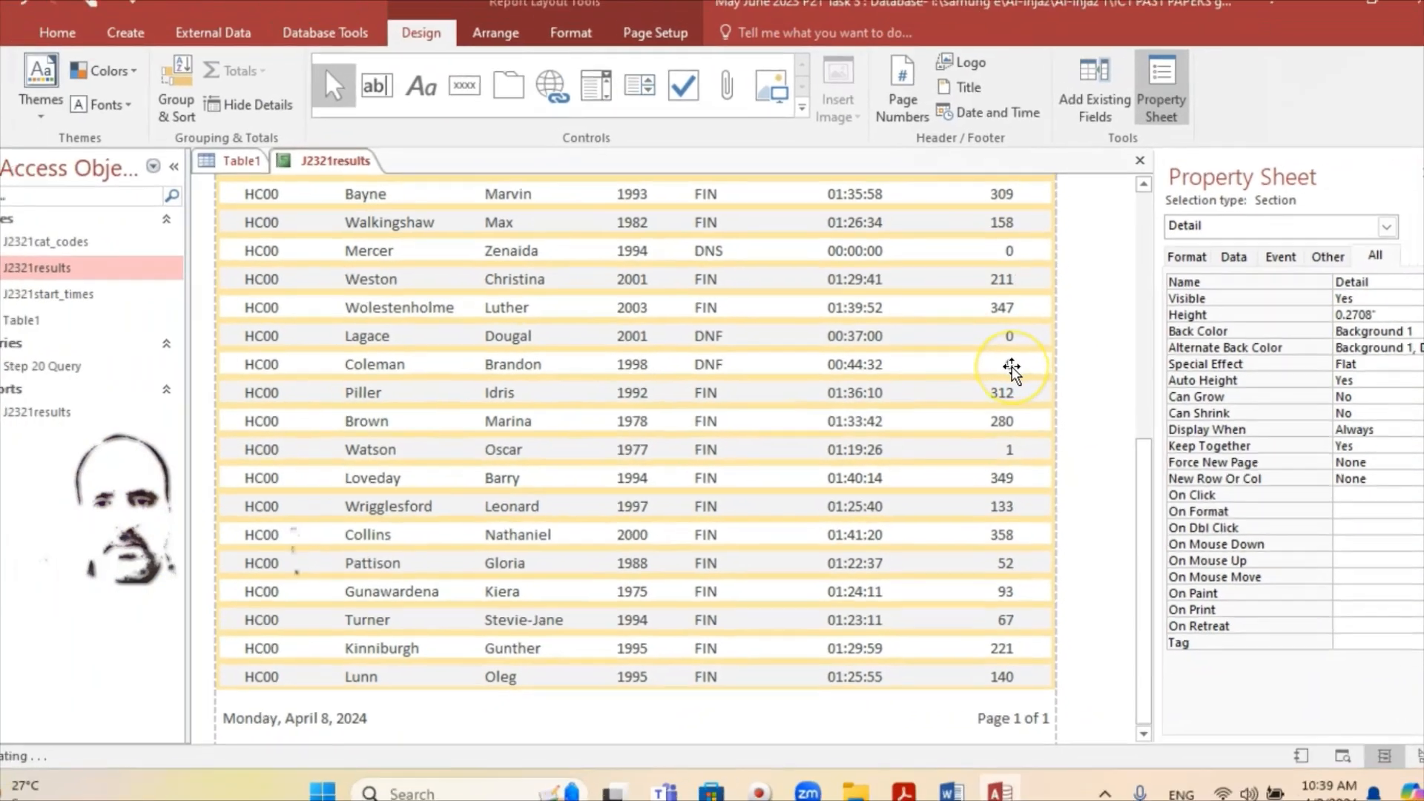
{"action": "scroll", "coordinate": [1051, 344], "scroll_direction": "up", "scroll_amount": 2}
{"action": "scroll", "coordinate": [1007, 369], "scroll_direction": "up", "scroll_amount": 4}
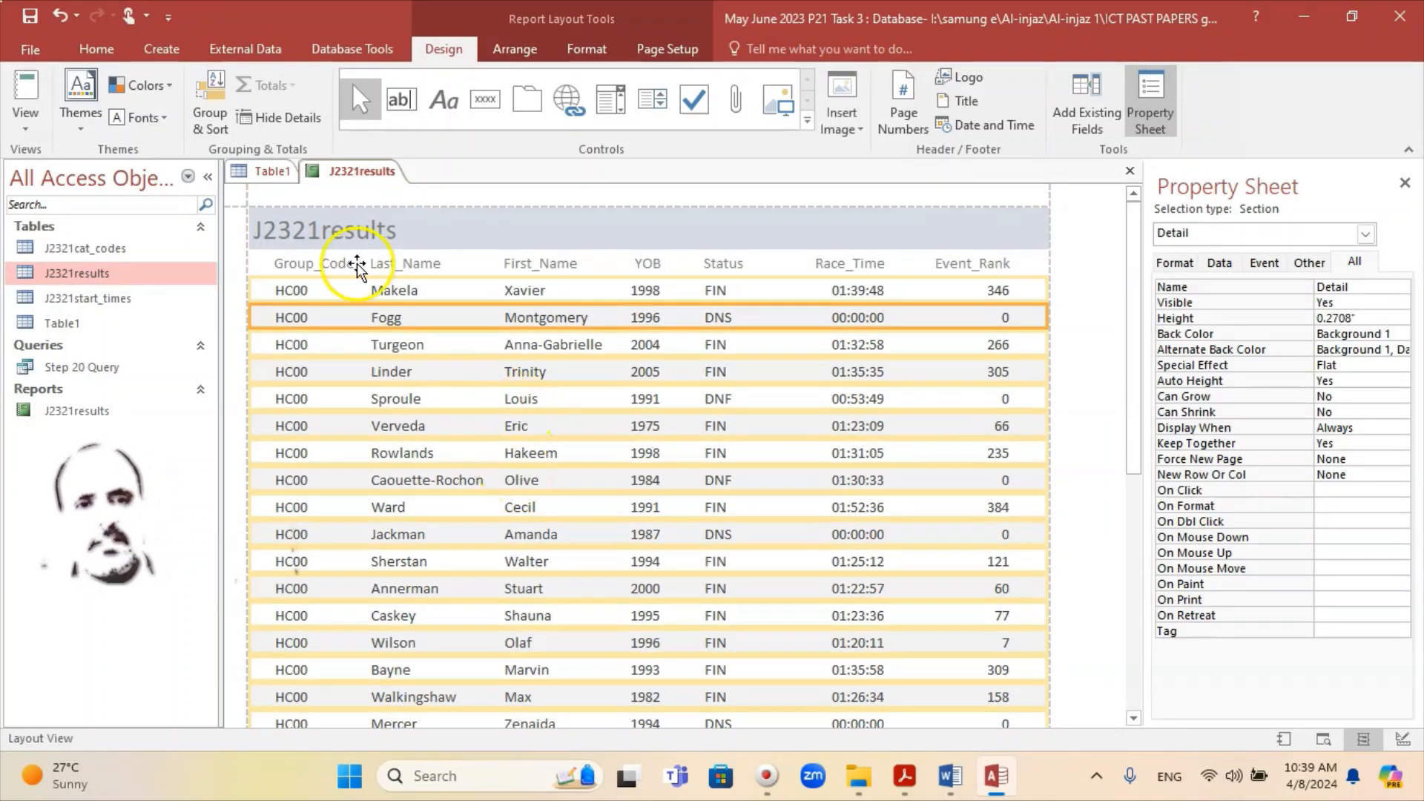
{"action": "left_click", "coordinate": [29, 16]}
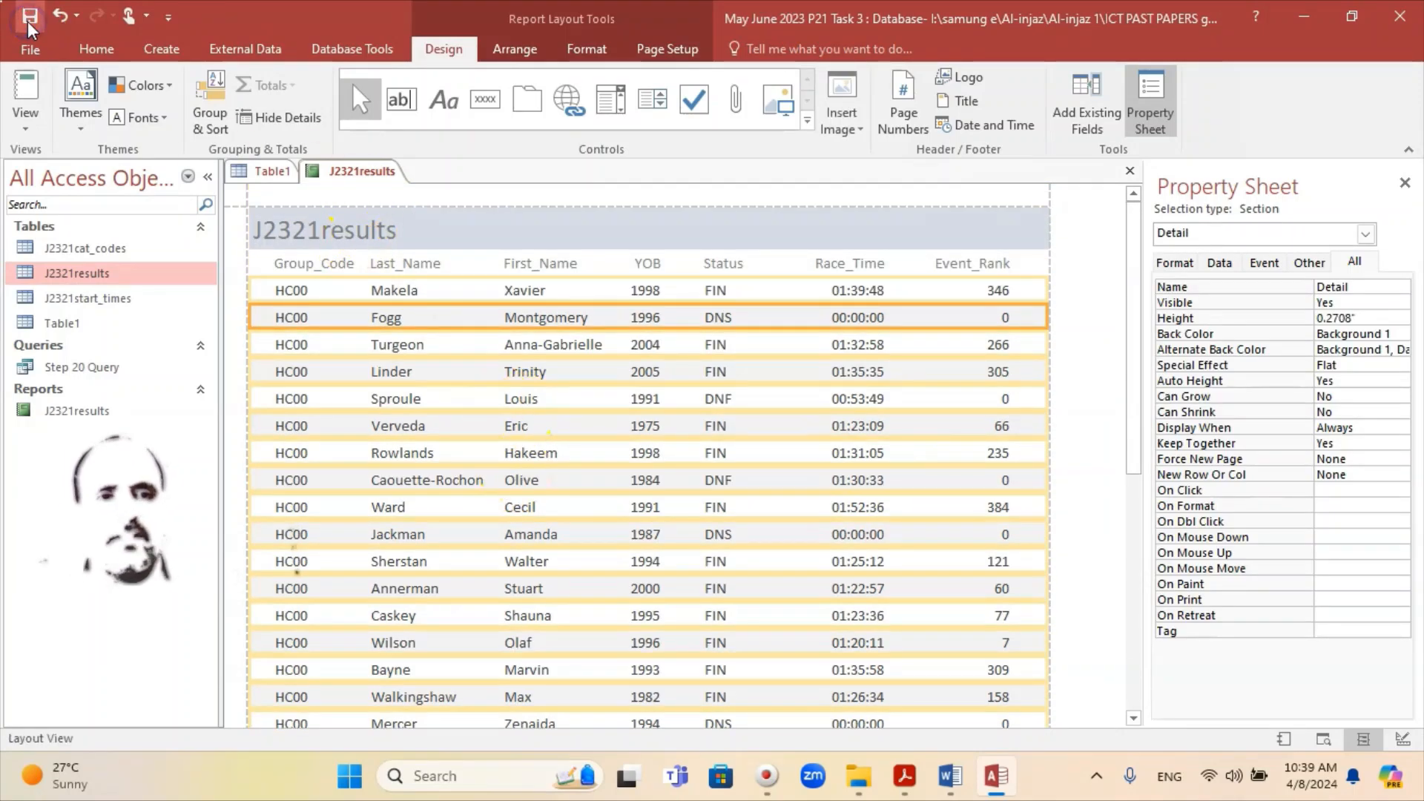
{"action": "mouse_move", "coordinate": [998, 790]}
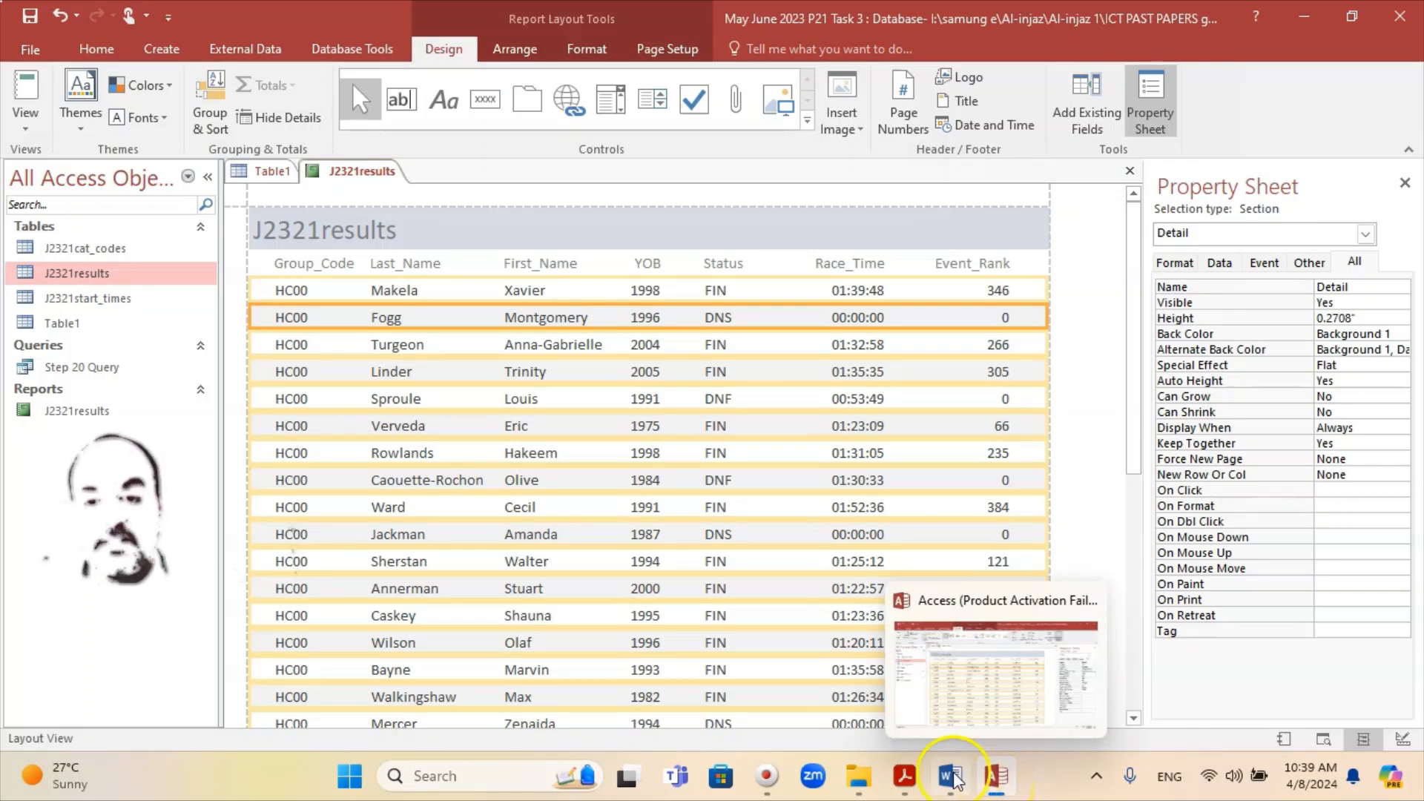
{"action": "left_click", "coordinate": [905, 777]}
{"action": "left_click", "coordinate": [806, 510]}
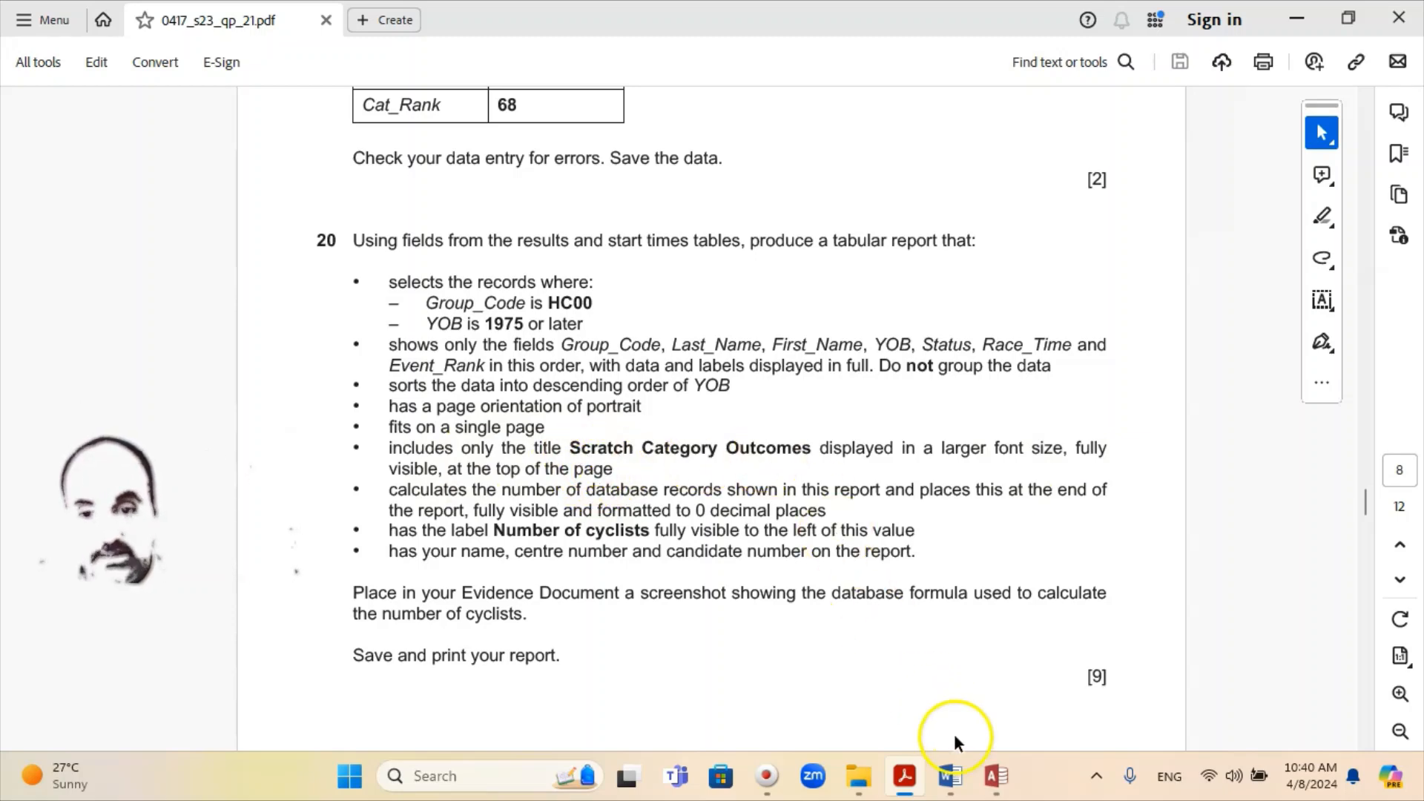
{"action": "left_click", "coordinate": [996, 776]}
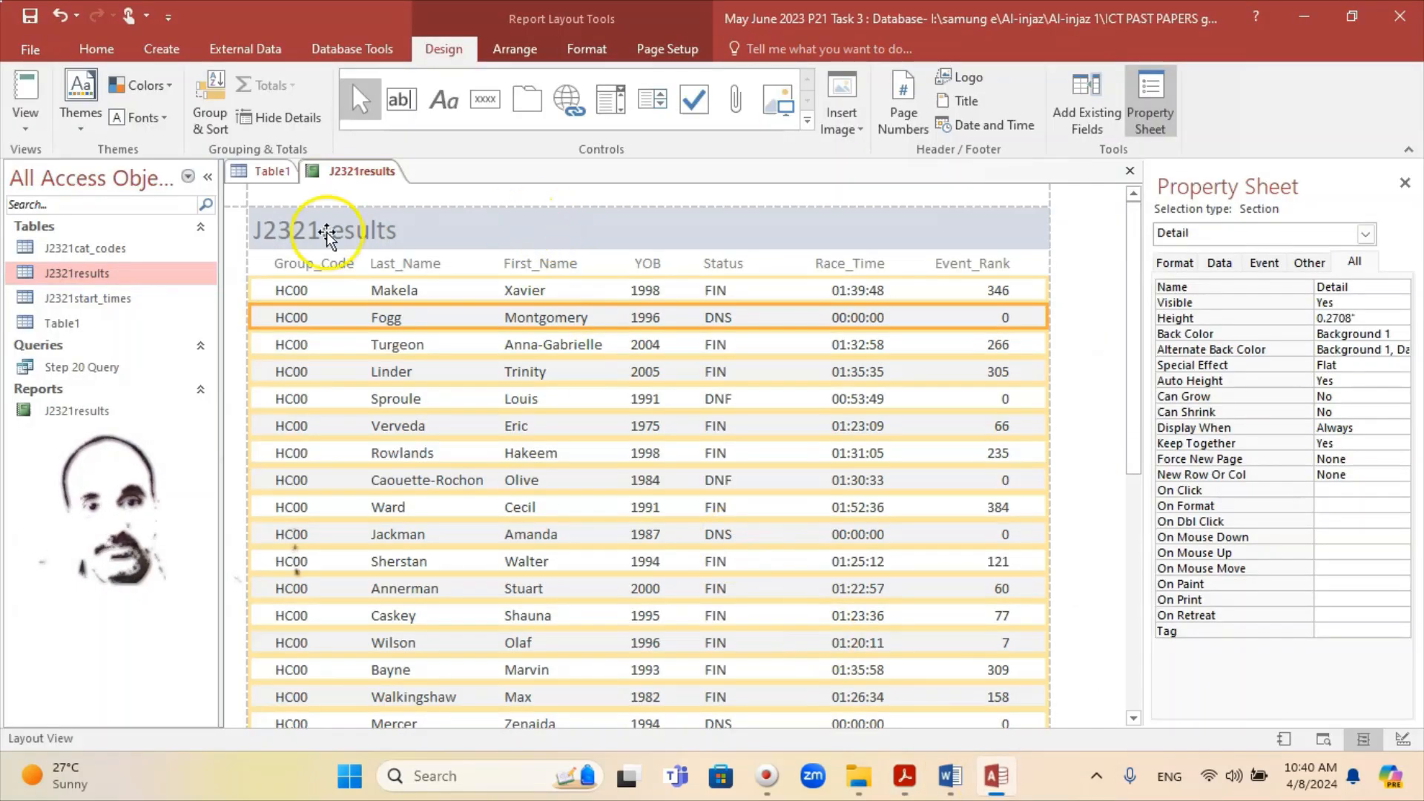
Step: Drag the title to the left edge and replace J2321results with 'Scratch Category Outcomes'
{"action": "left_click", "coordinate": [348, 232]}
{"action": "left_click_drag", "start_coordinate": [376, 232], "coordinate": [247, 228]}
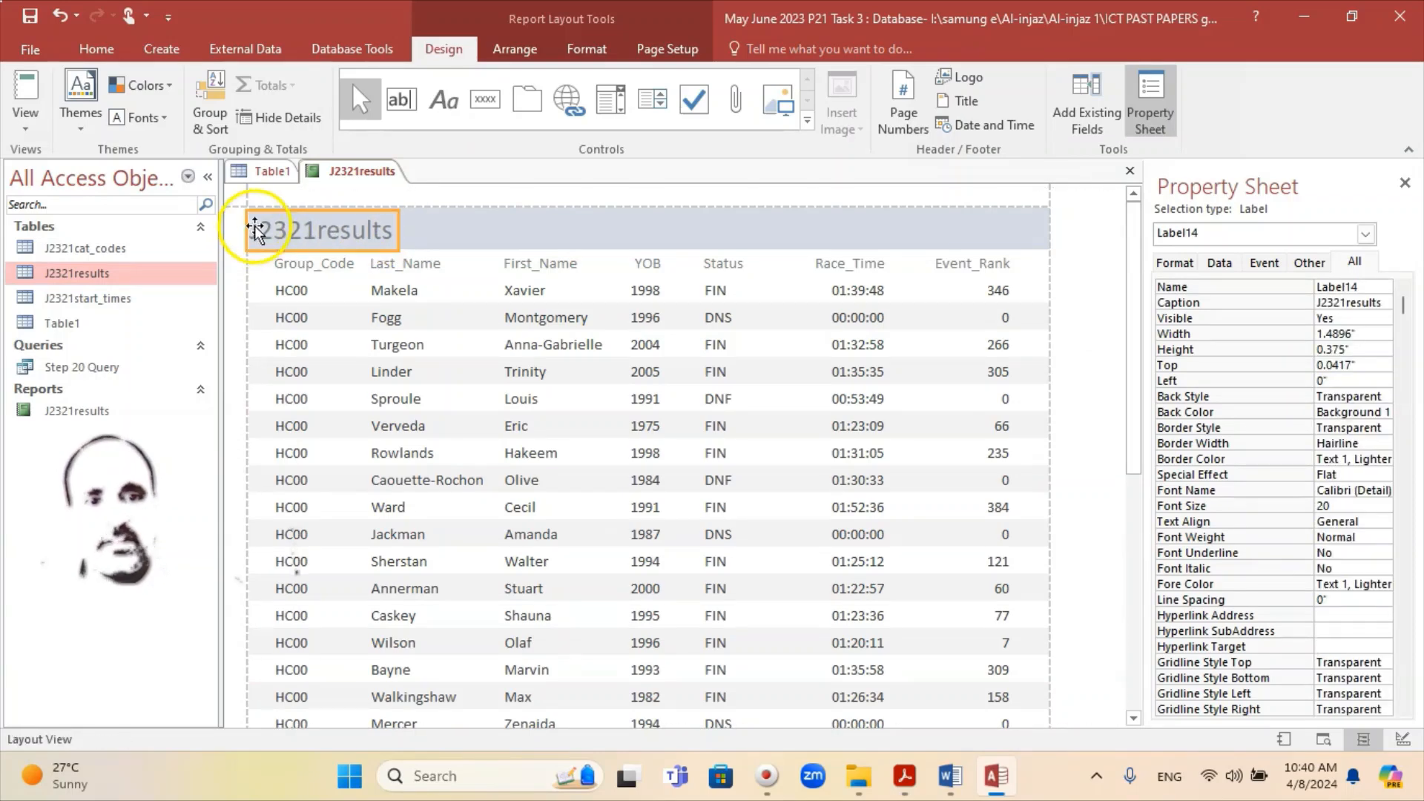
{"action": "left_click", "coordinate": [339, 226]}
{"action": "key", "text": "Delete"}
{"action": "key", "text": "Delete"}
{"action": "key", "text": "Delete"}
{"action": "key", "text": "Delete"}
{"action": "key", "text": "Delete"}
{"action": "key", "text": "Delete"}
{"action": "key", "text": "Delete"}
{"action": "key", "text": "Delete"}
{"action": "key", "text": "Delete"}
{"action": "key", "text": "Delete"}
{"action": "key", "text": "Delete"}
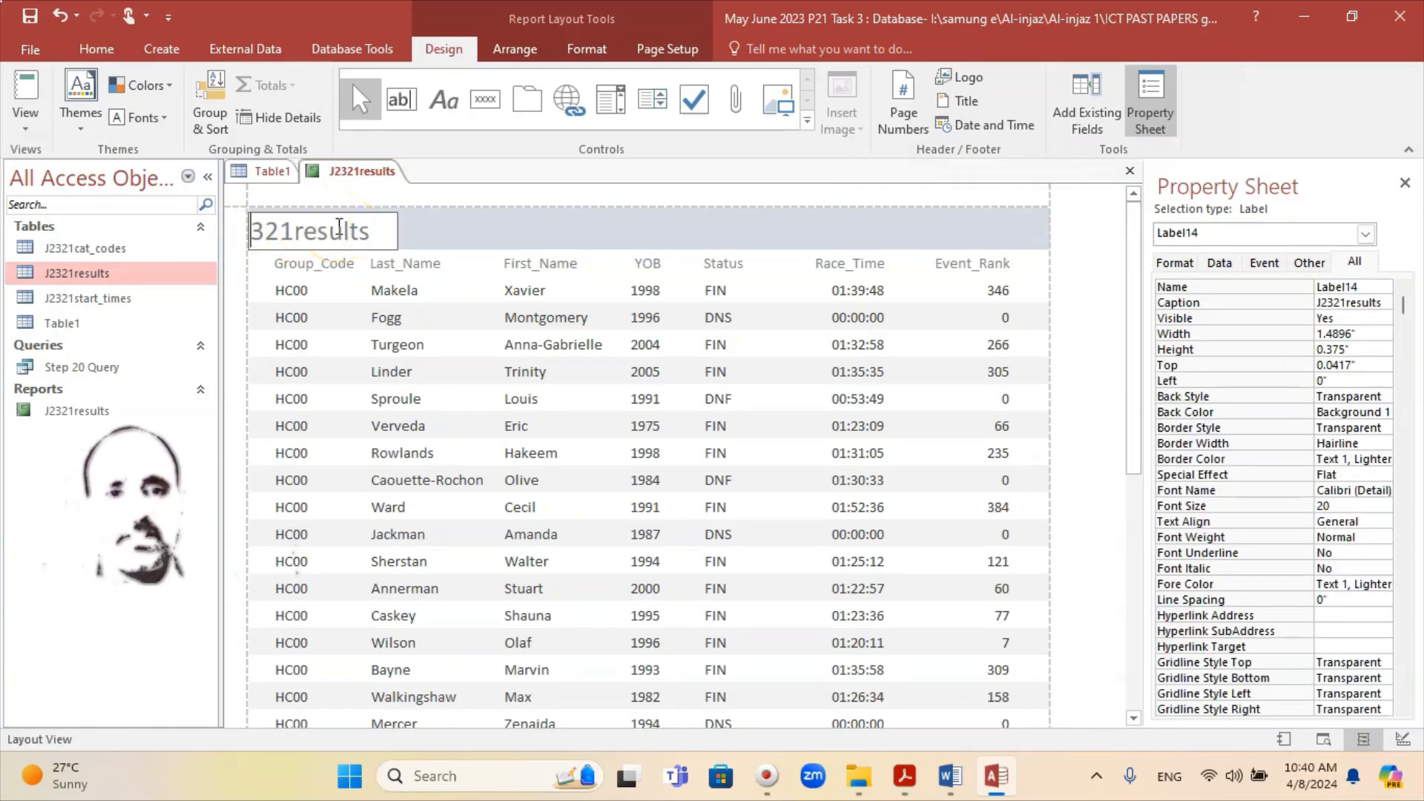
{"action": "key", "text": "Delete"}
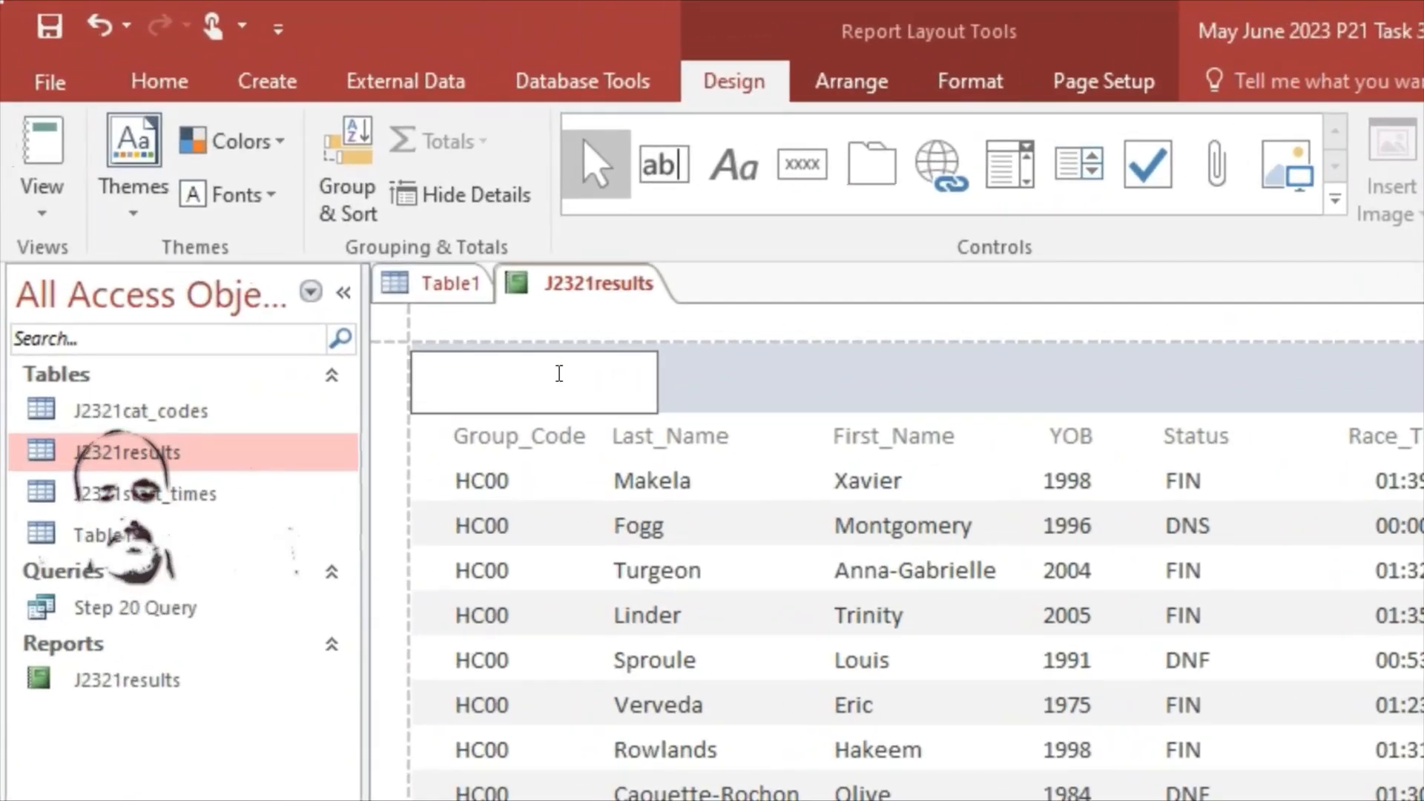
{"action": "type", "text": "S"}
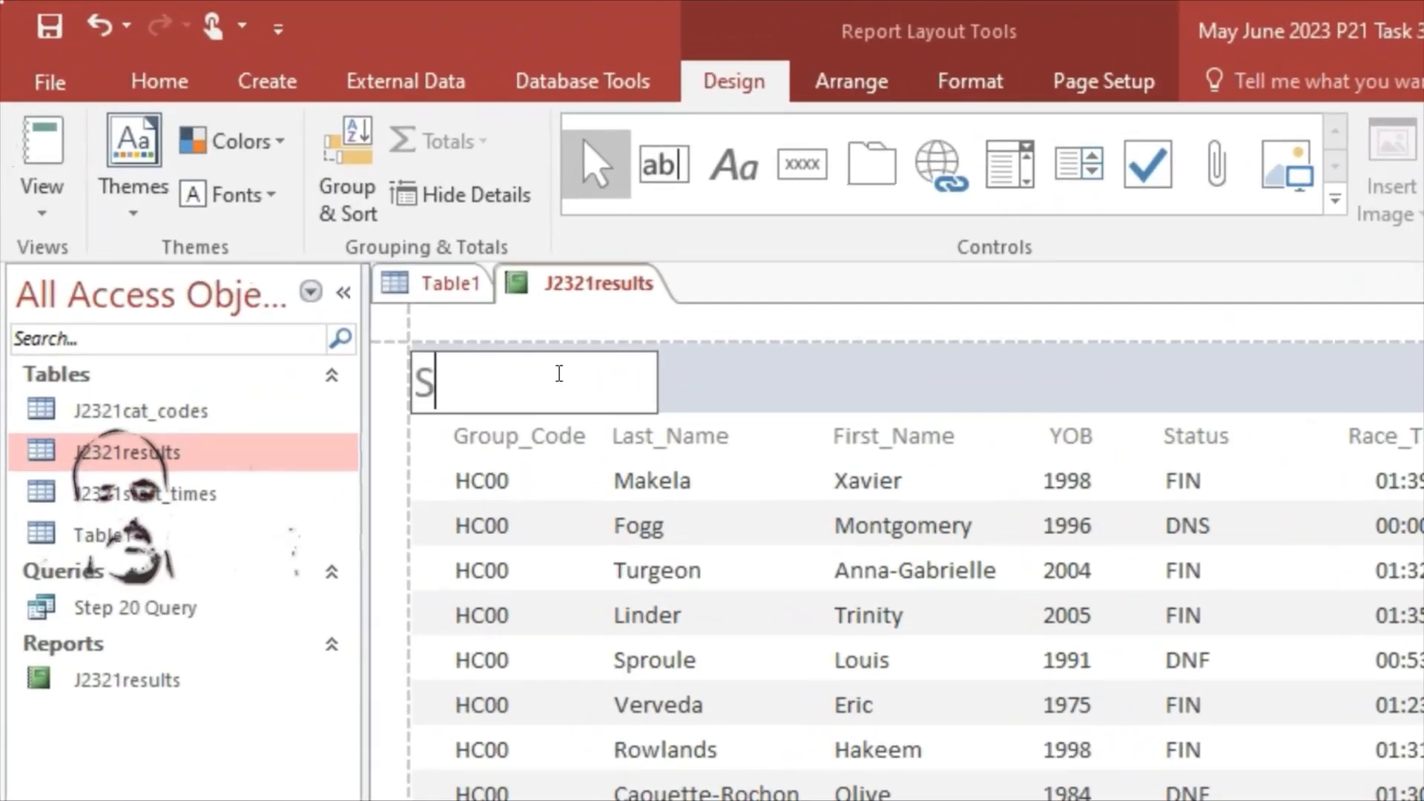
{"action": "type", "text": "cratch"}
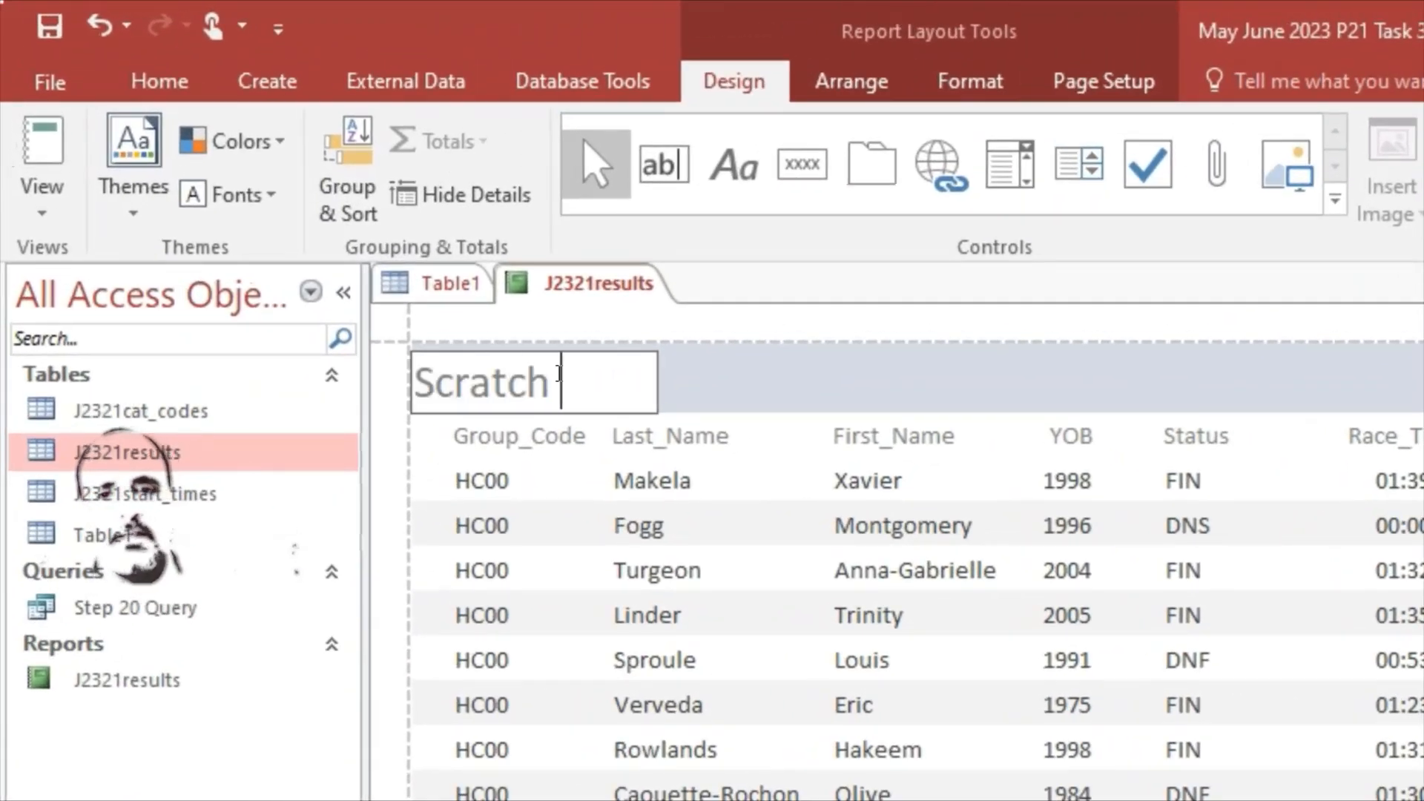
{"action": "key", "text": "alt+Tab"}
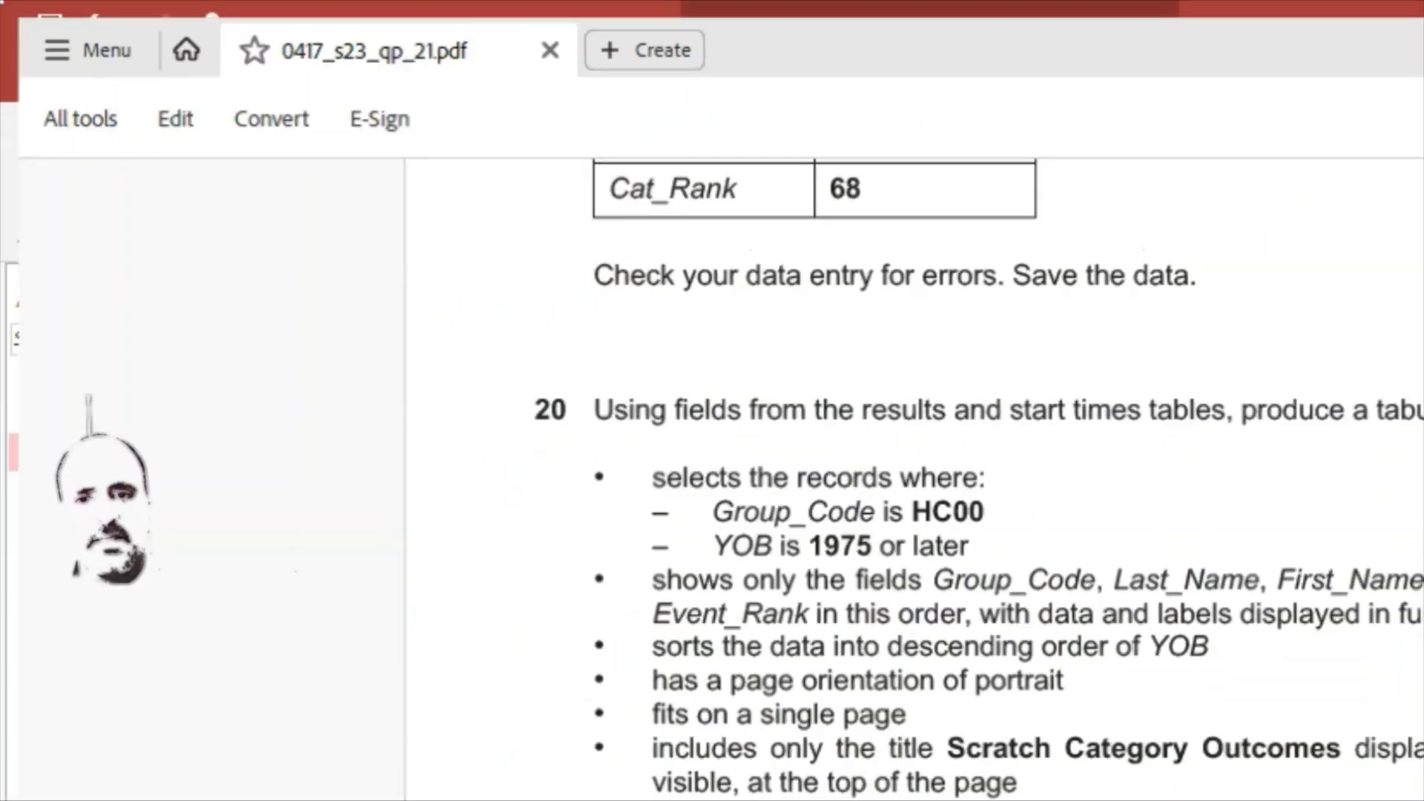
{"action": "key", "text": "alt+Tab"}
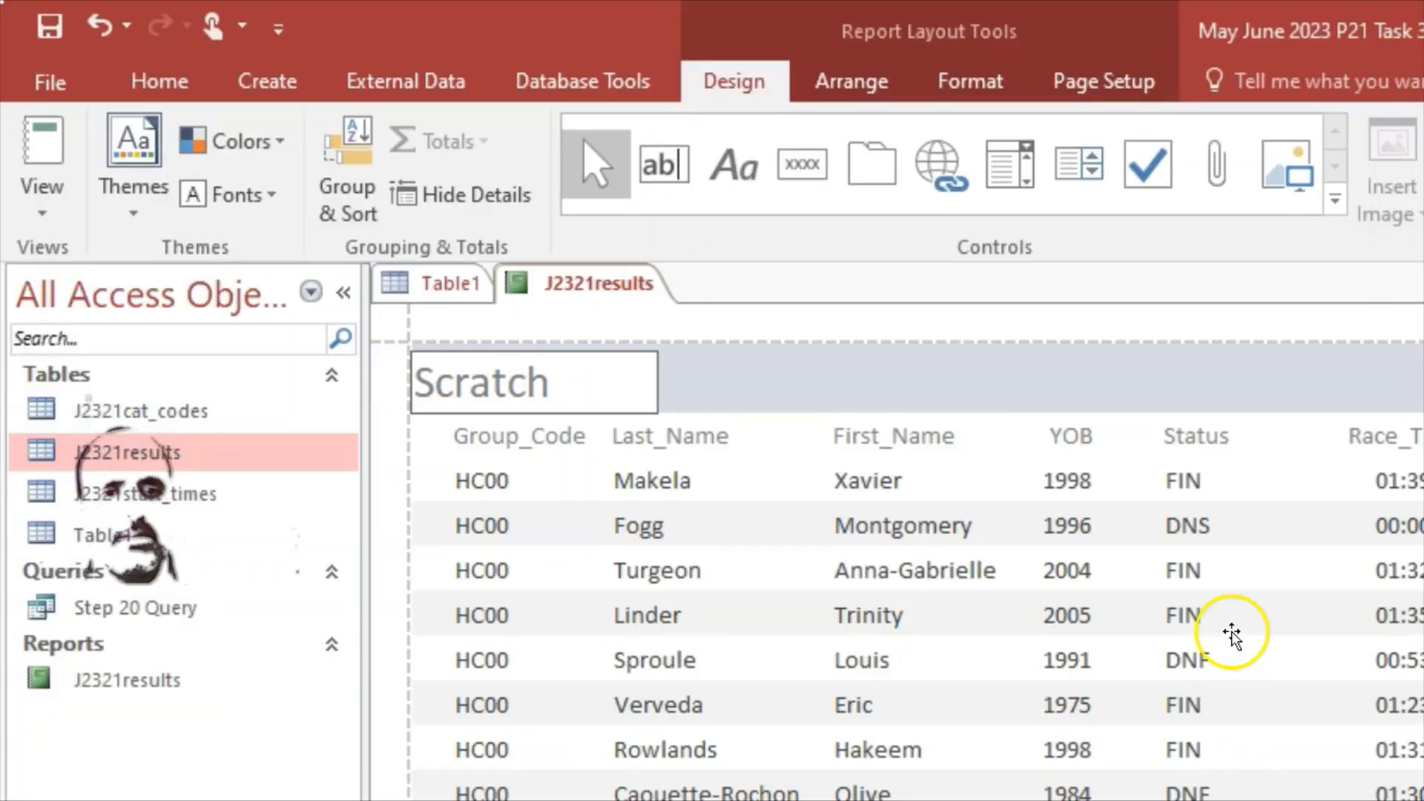
{"action": "left_click", "coordinate": [554, 389]}
{"action": "type", "text": "C"}
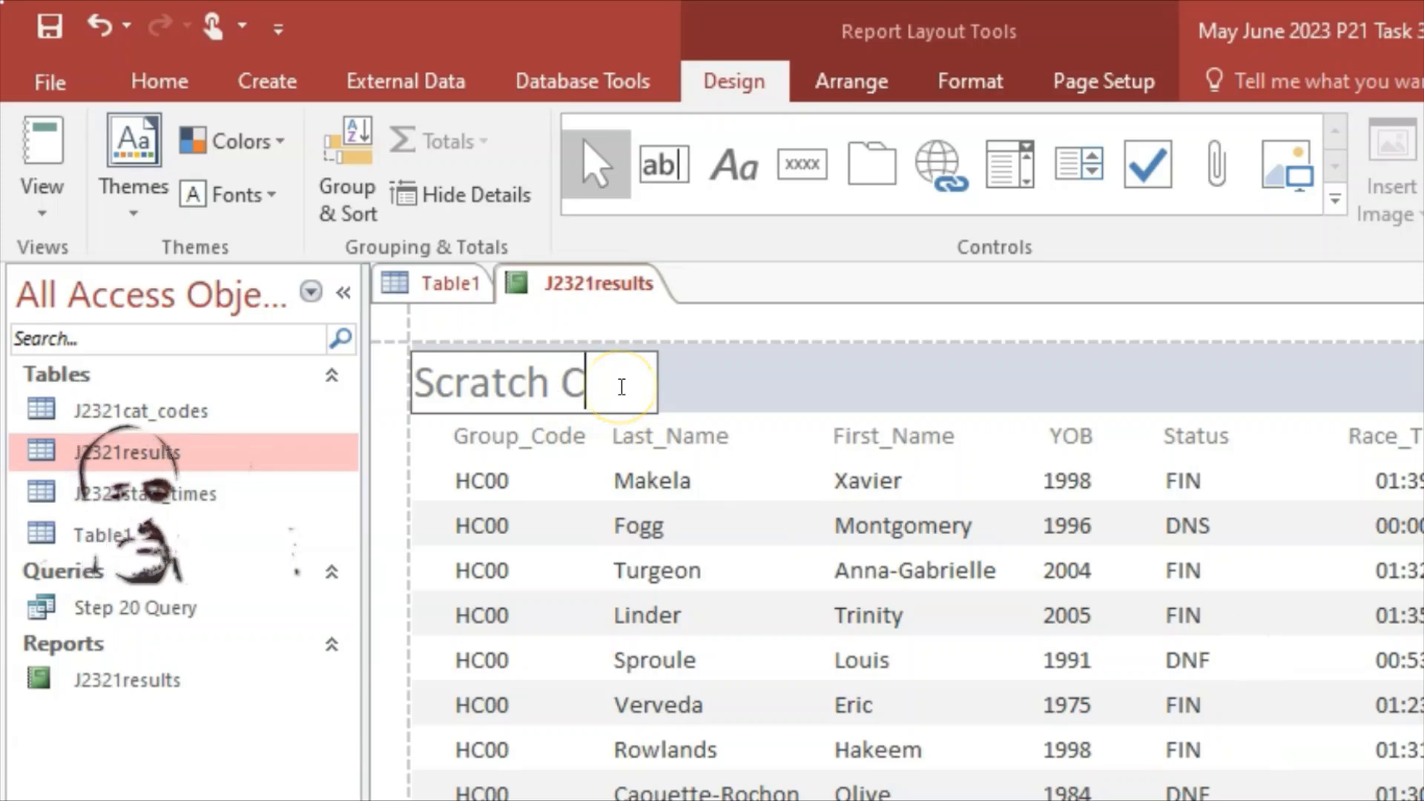
{"action": "type", "text": "ategory "}
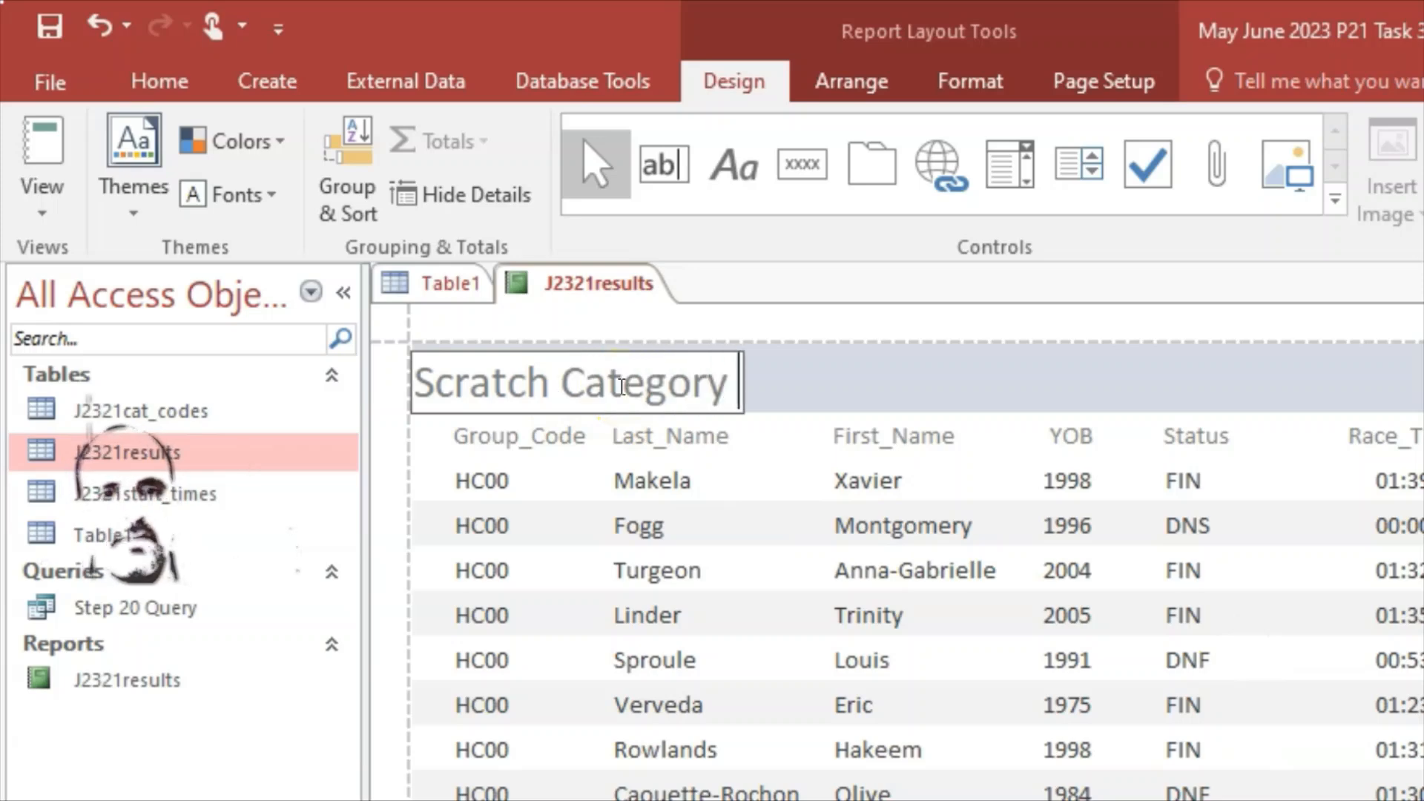
{"action": "type", "text": "Out"}
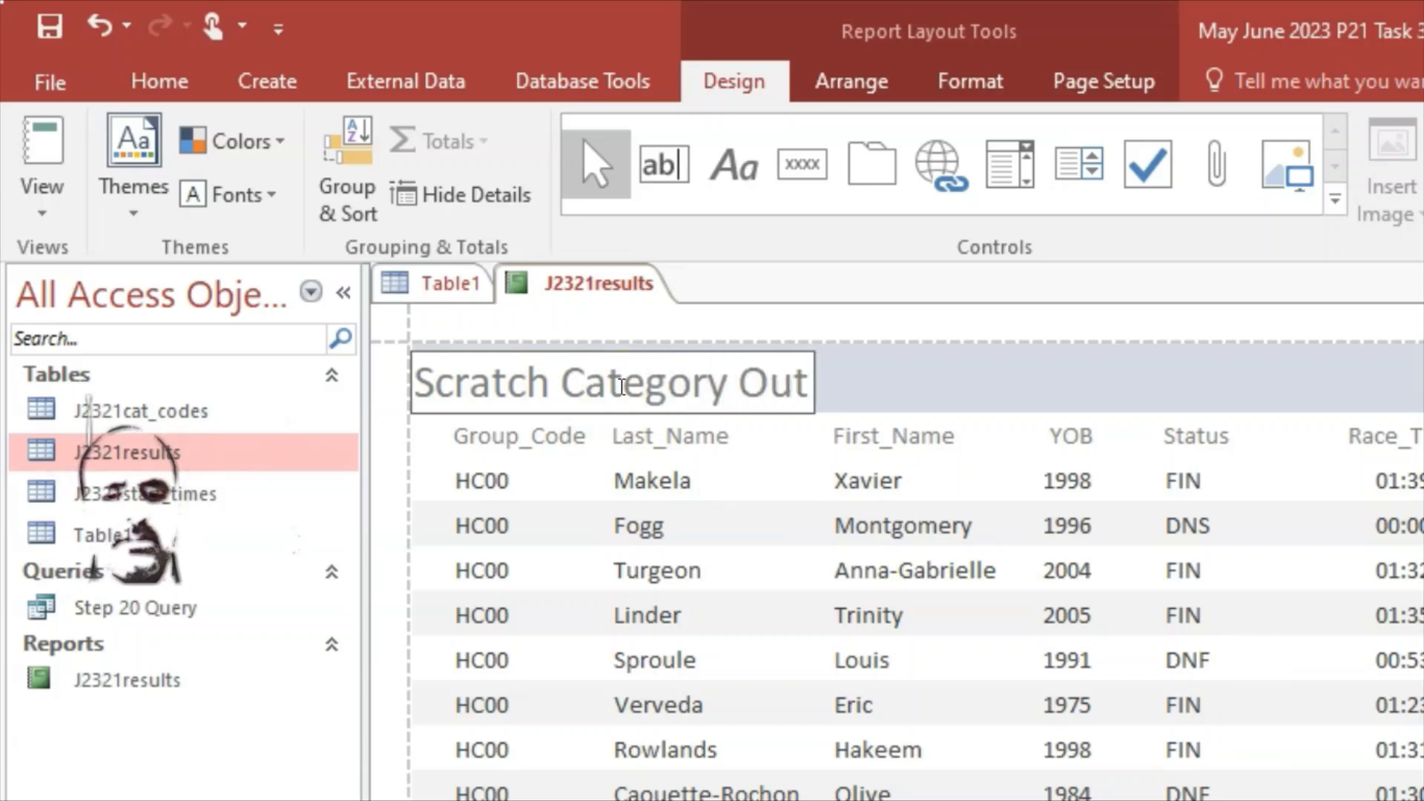
{"action": "type", "text": "comes"}
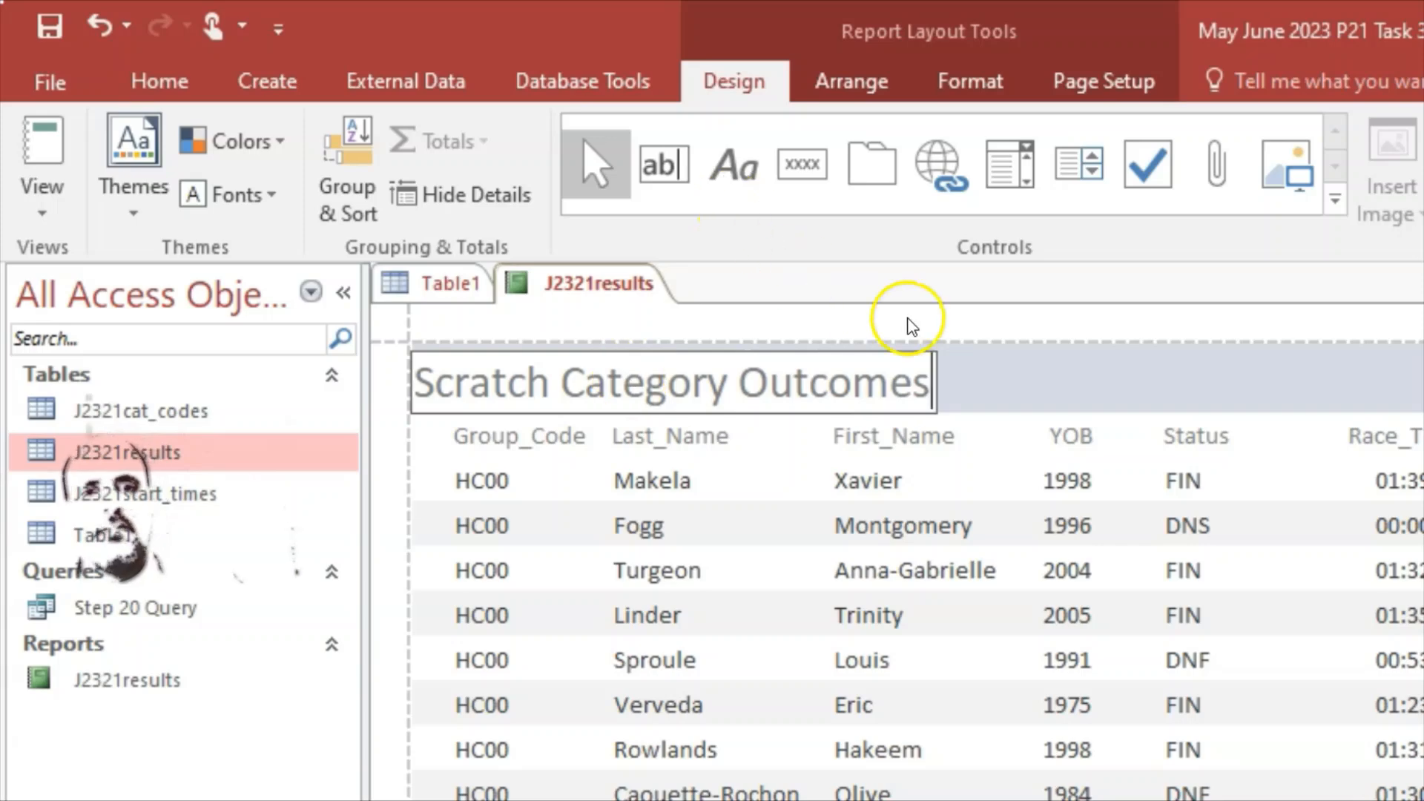
{"action": "left_click", "coordinate": [1001, 388]}
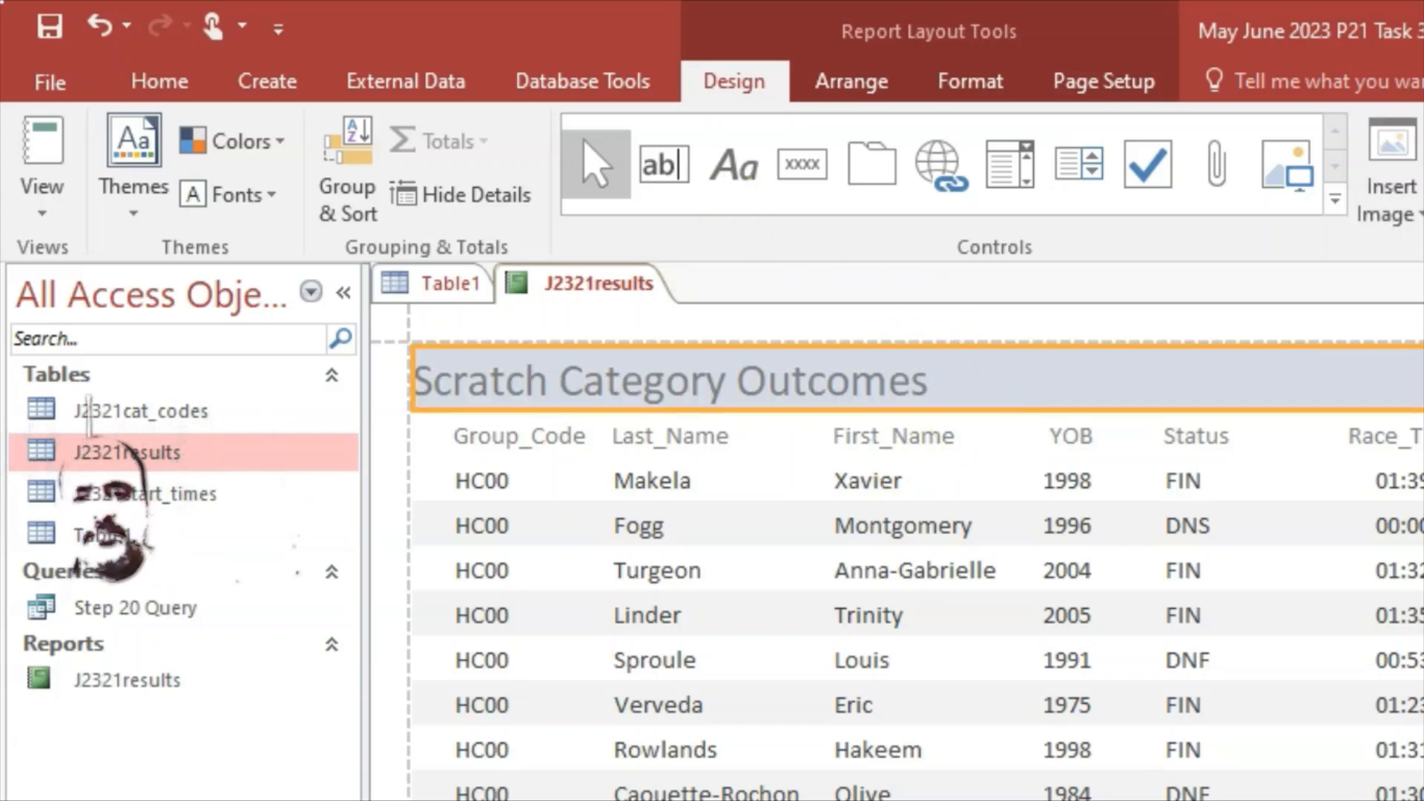
{"action": "key", "text": "alt+Tab"}
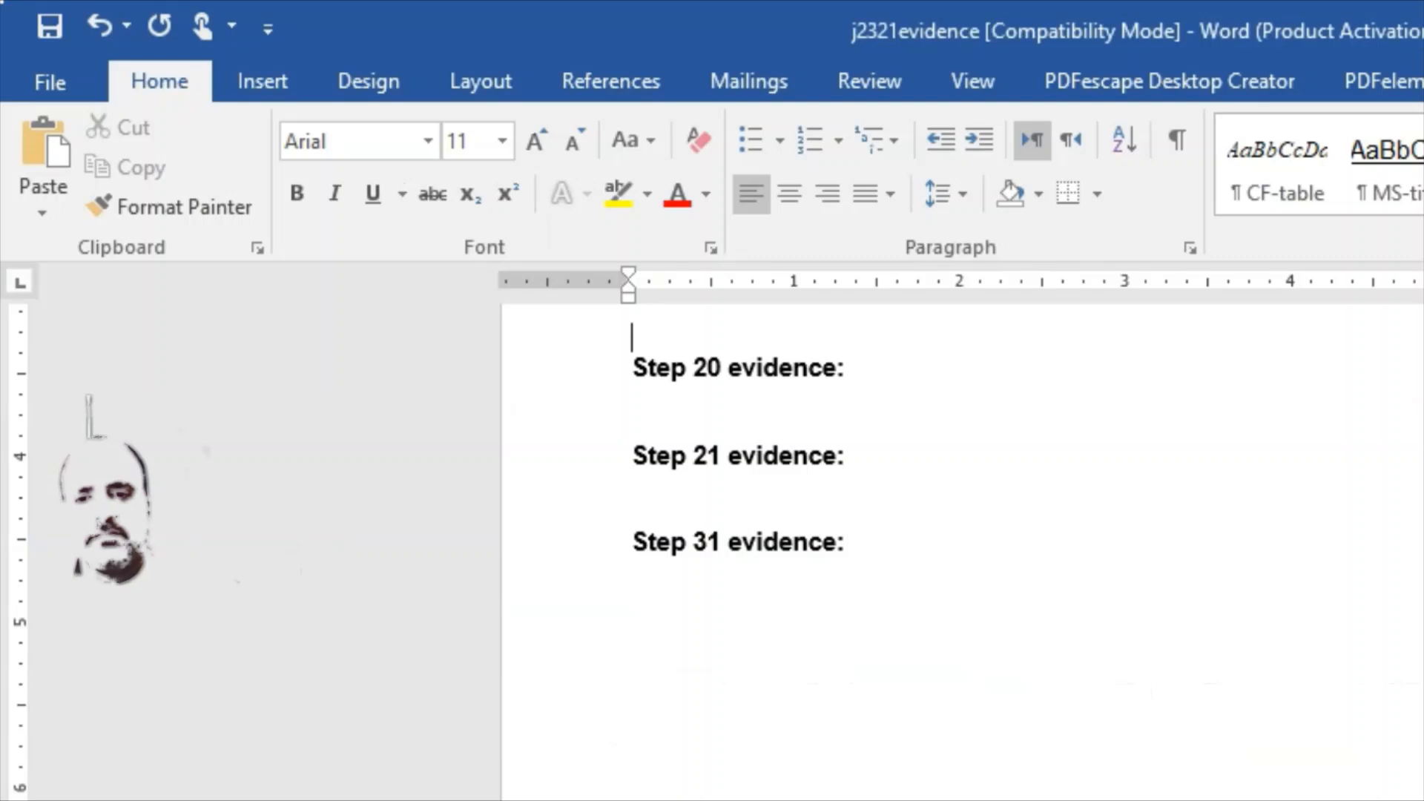
Step: Switch to the j2321evidence Word document to review its step headings
{"action": "key", "text": "alt+Tab"}
{"action": "key", "text": "alt+Tab"}
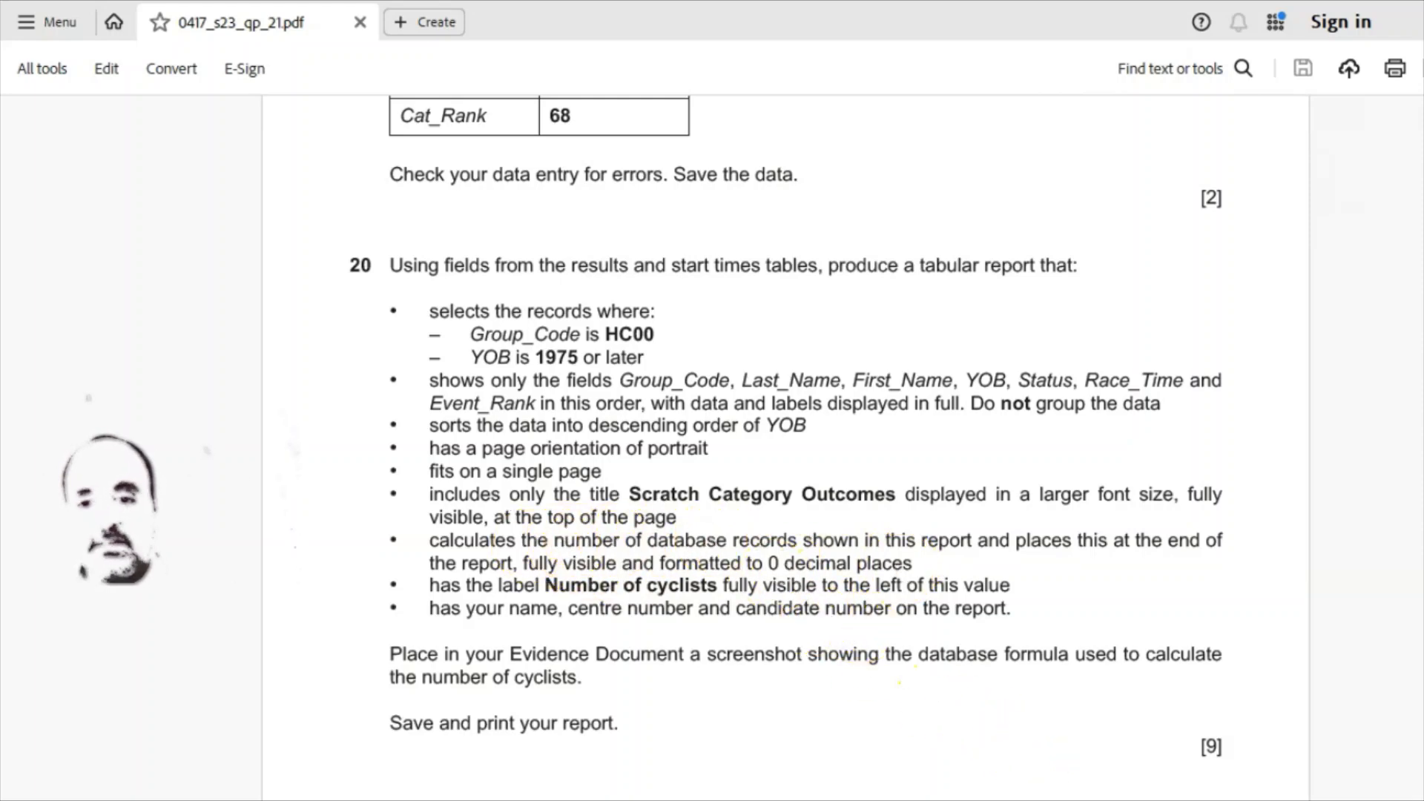
Step: Return to the Scratch Category Outcomes report in Access
{"action": "left_click", "coordinate": [1100, 800]}
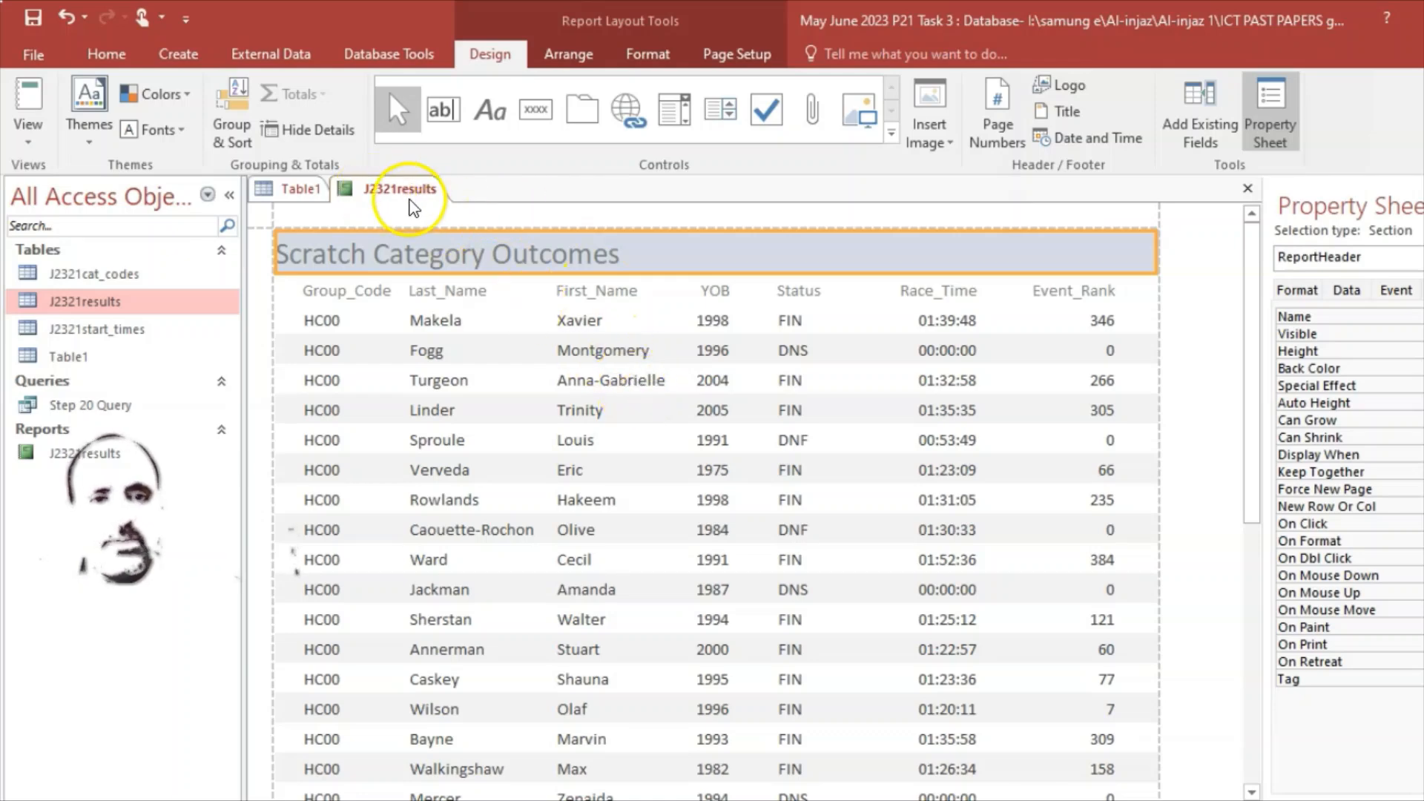
Step: Save J2321results and show it in Report View with all seven columns displayed
{"action": "left_click", "coordinate": [583, 292]}
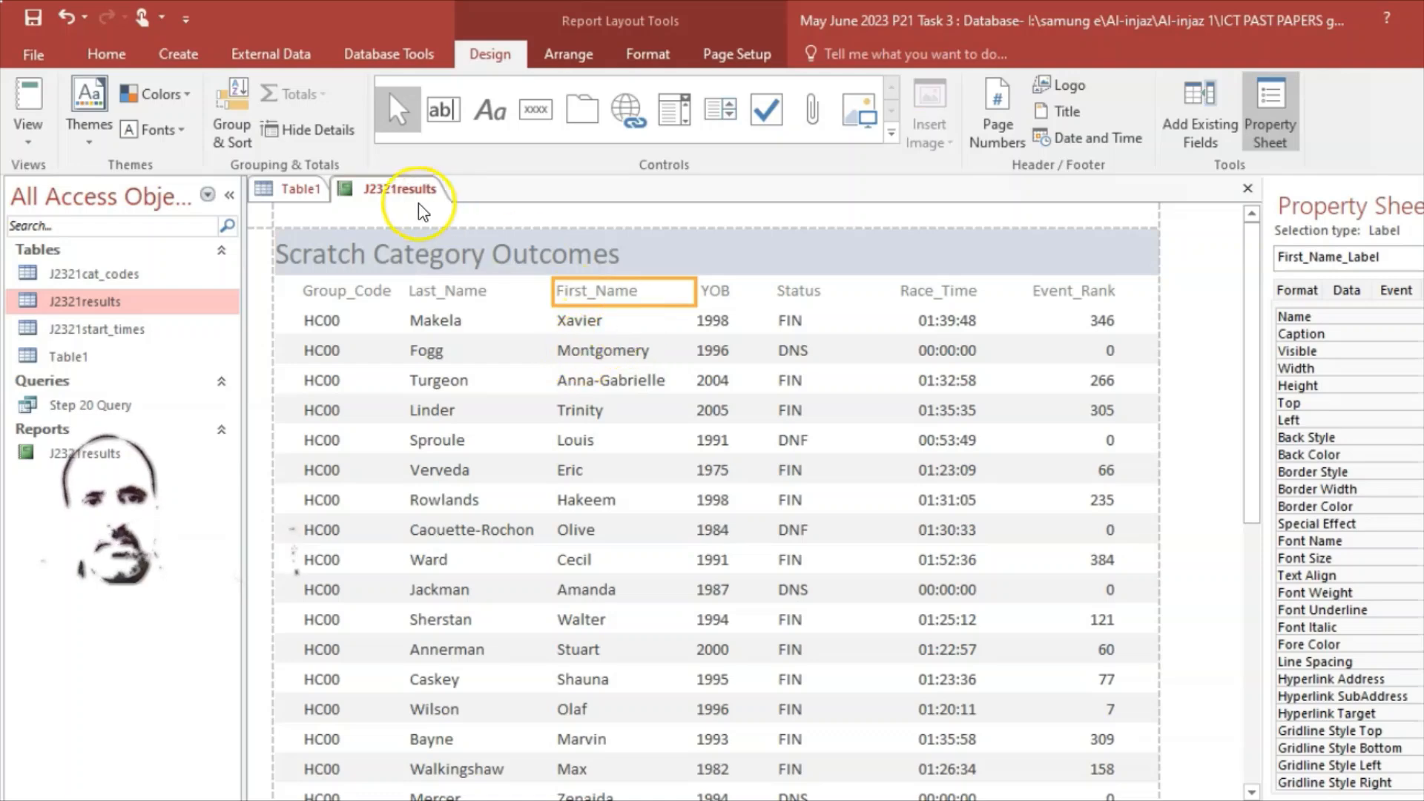
{"action": "right_click", "coordinate": [390, 189]}
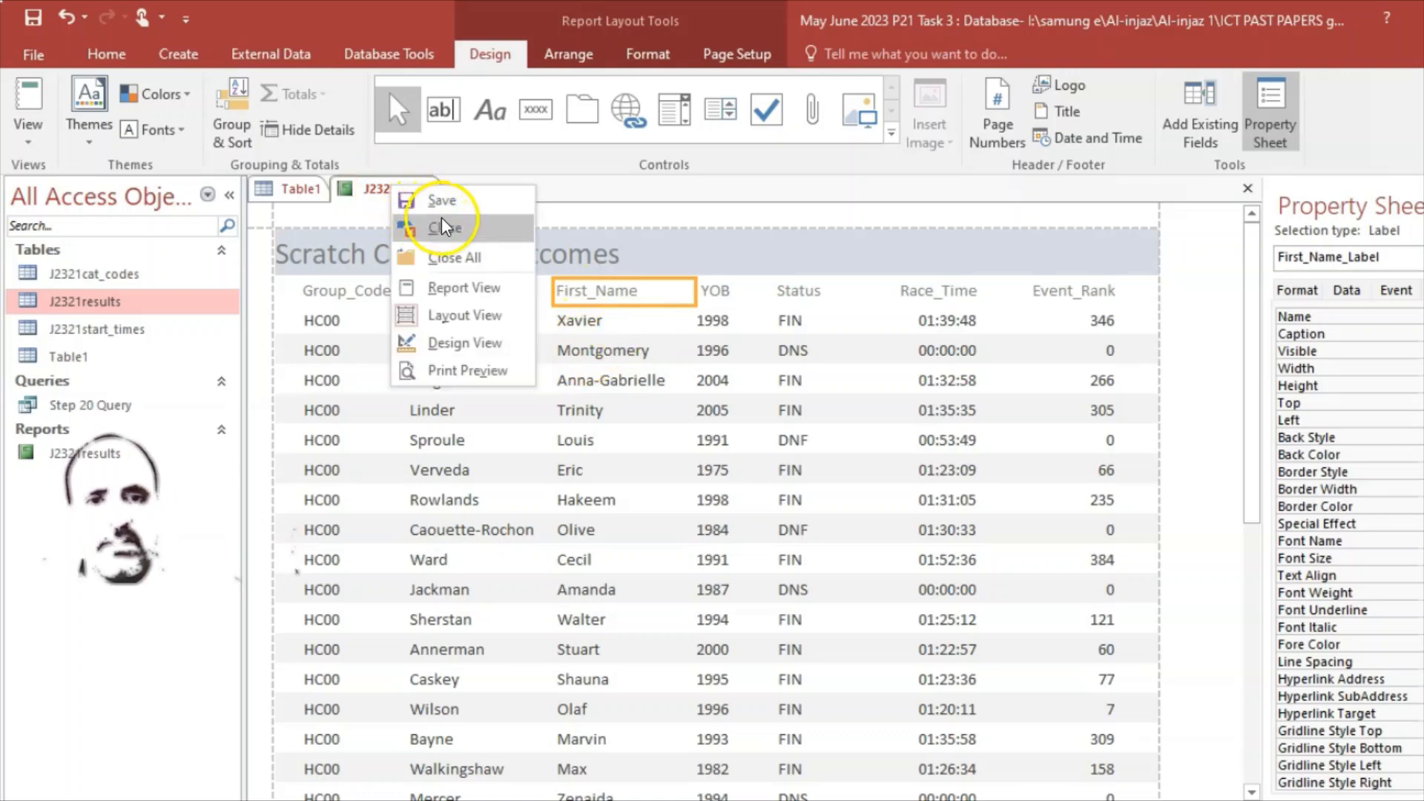
{"action": "left_click", "coordinate": [420, 207]}
{"action": "right_click", "coordinate": [385, 191]}
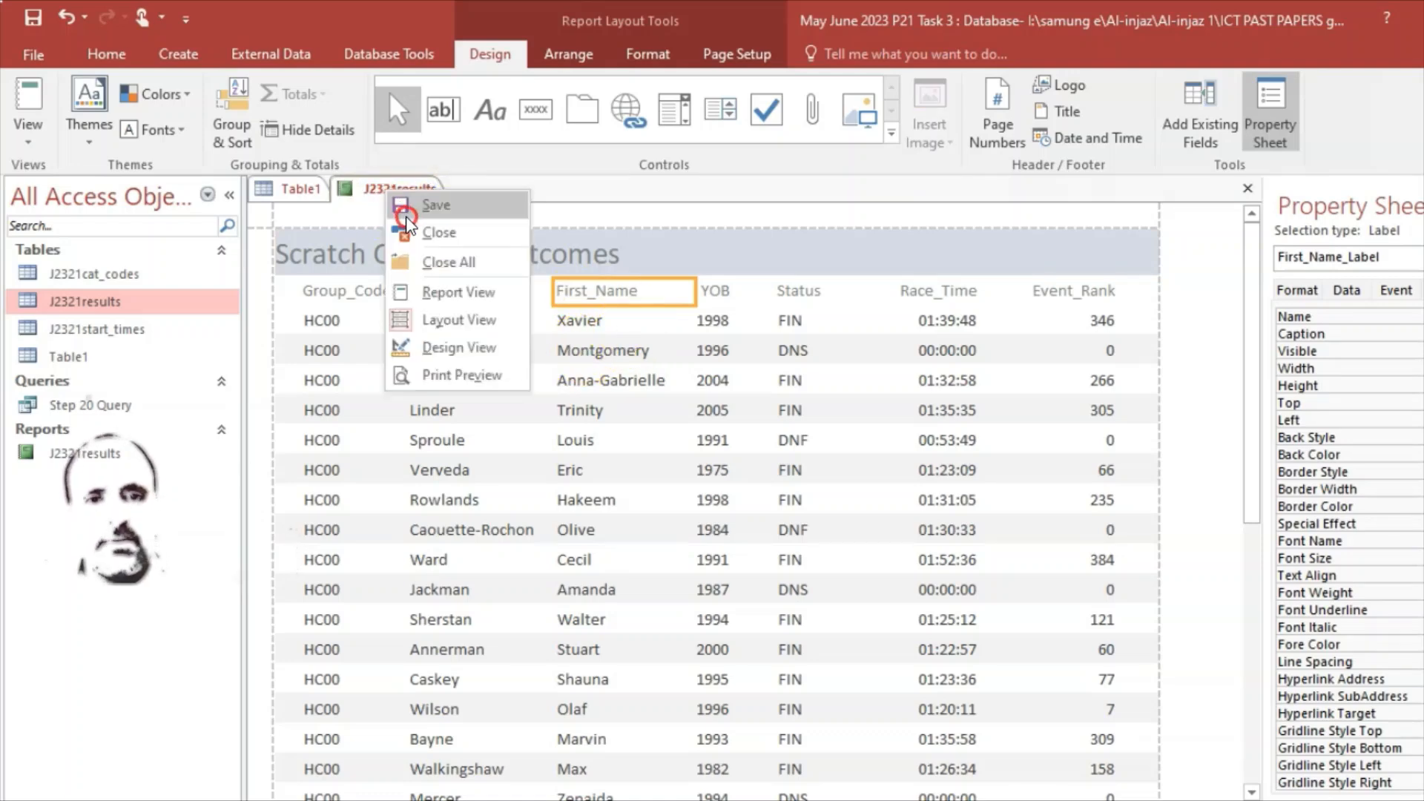
{"action": "left_click", "coordinate": [455, 295]}
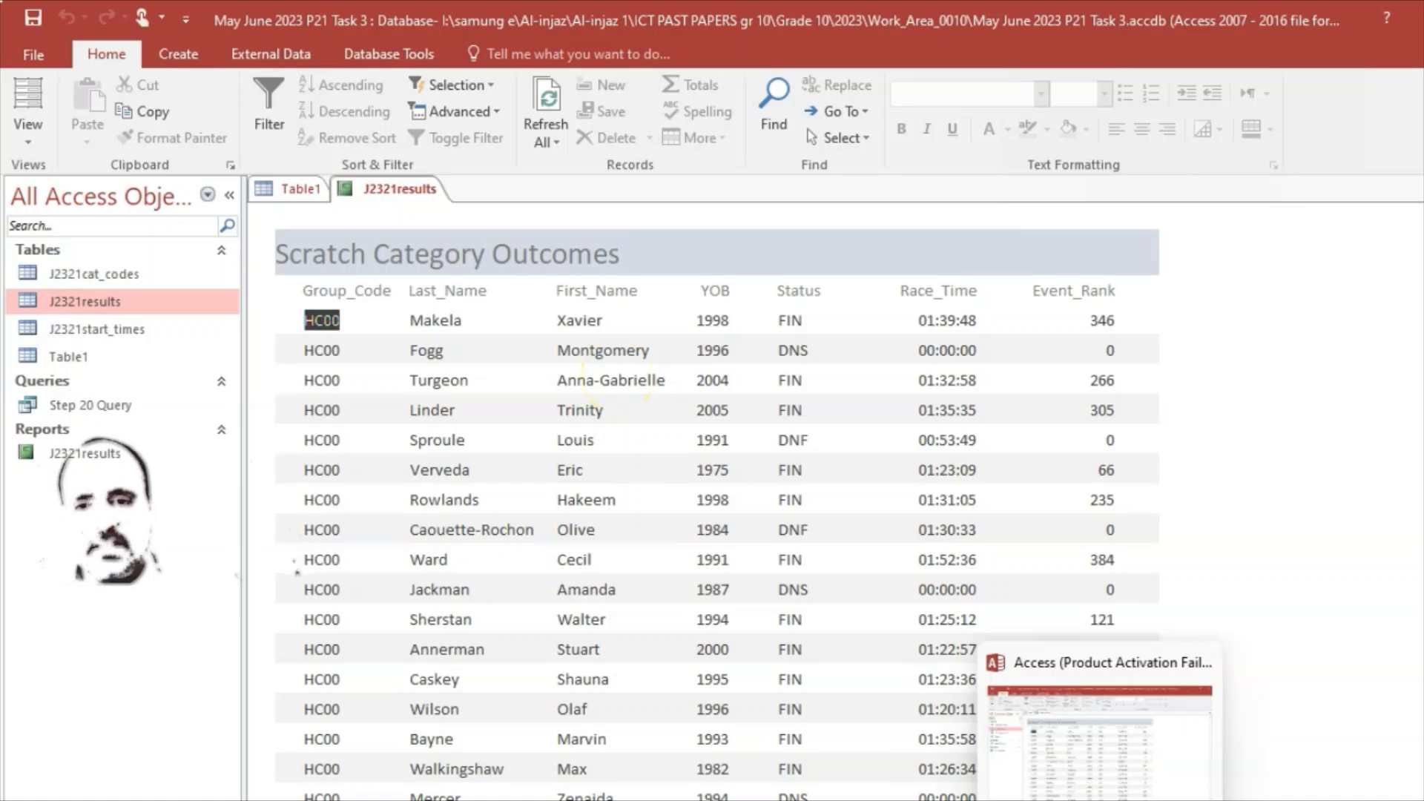
{"action": "left_click", "coordinate": [1001, 800]}
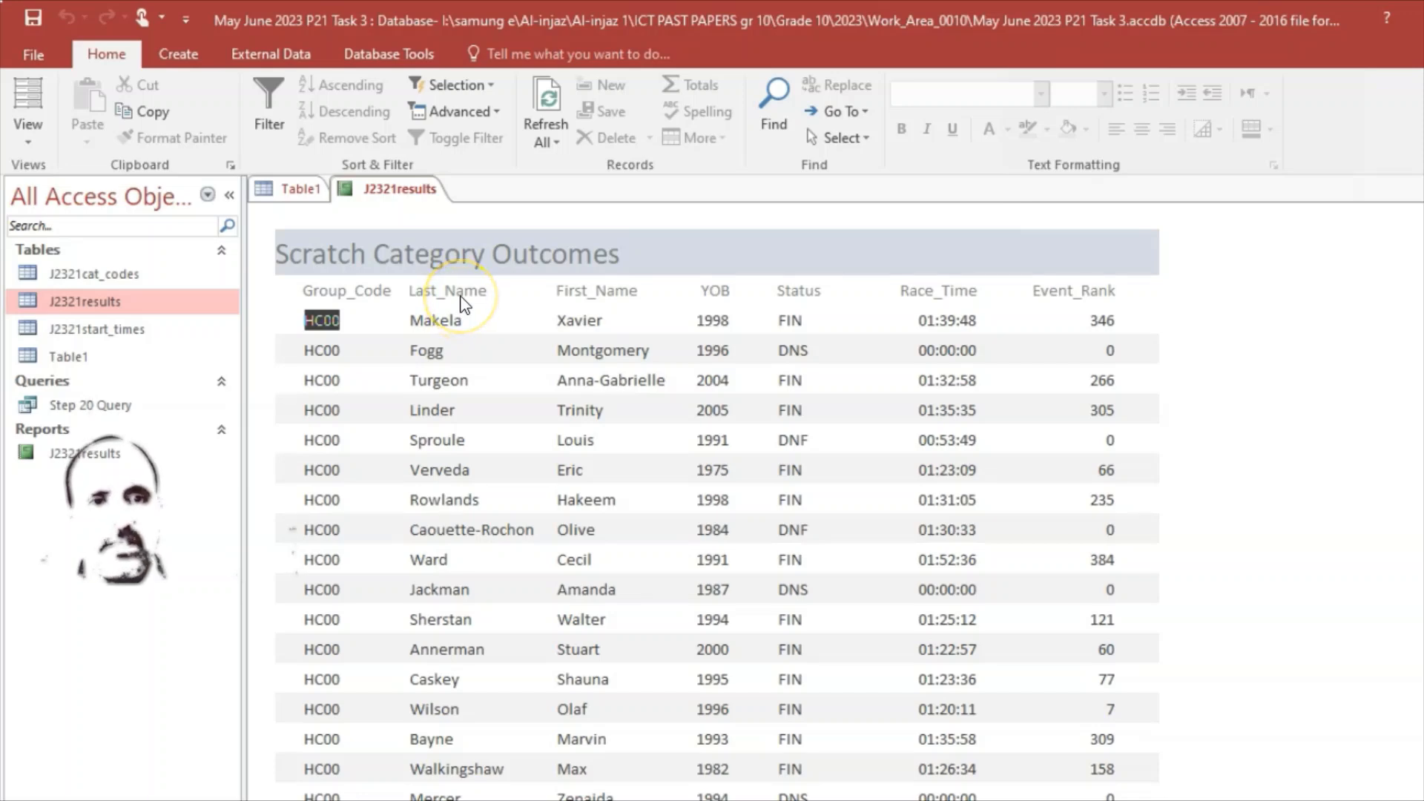
{"action": "left_click", "coordinate": [36, 139]}
{"action": "left_click", "coordinate": [36, 140]}
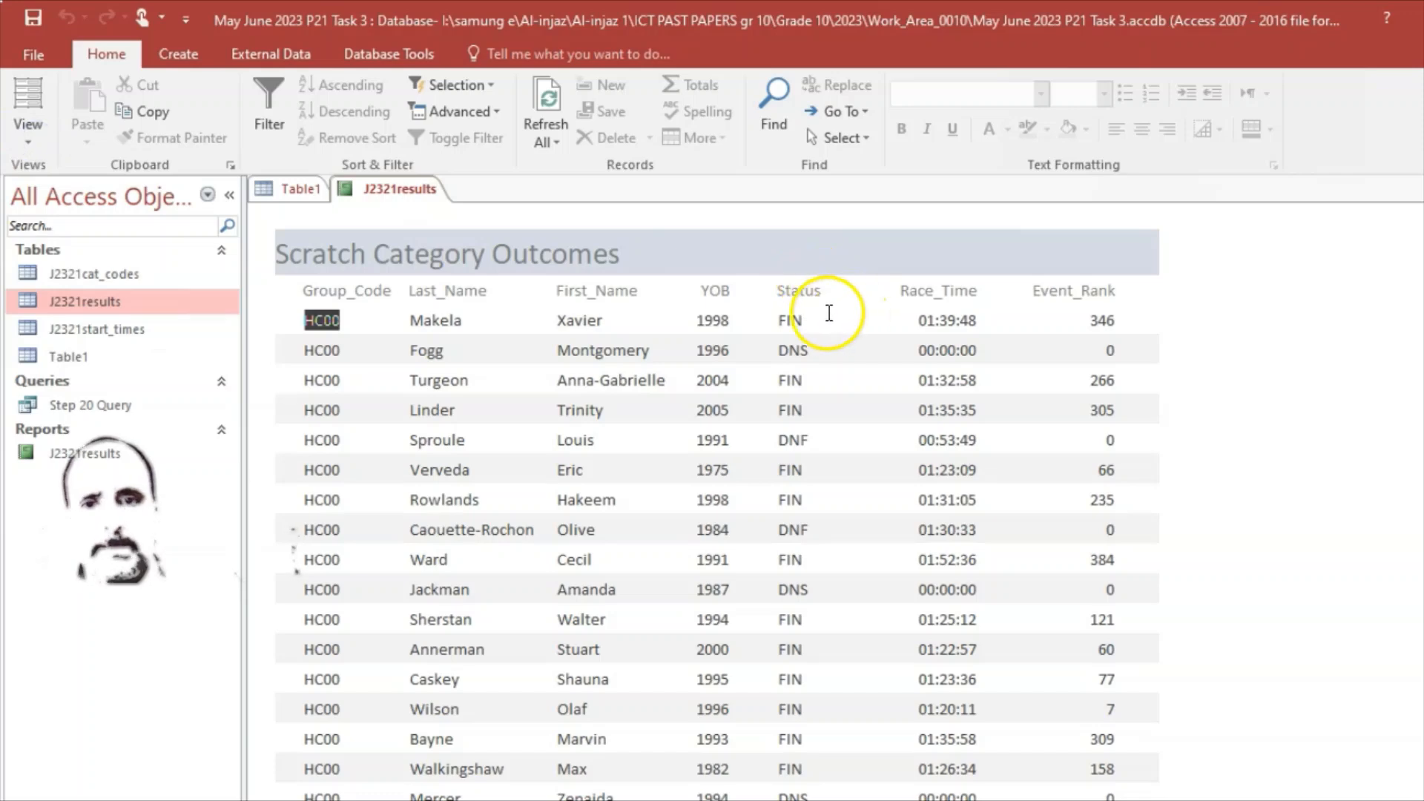
{"action": "left_click", "coordinate": [723, 296]}
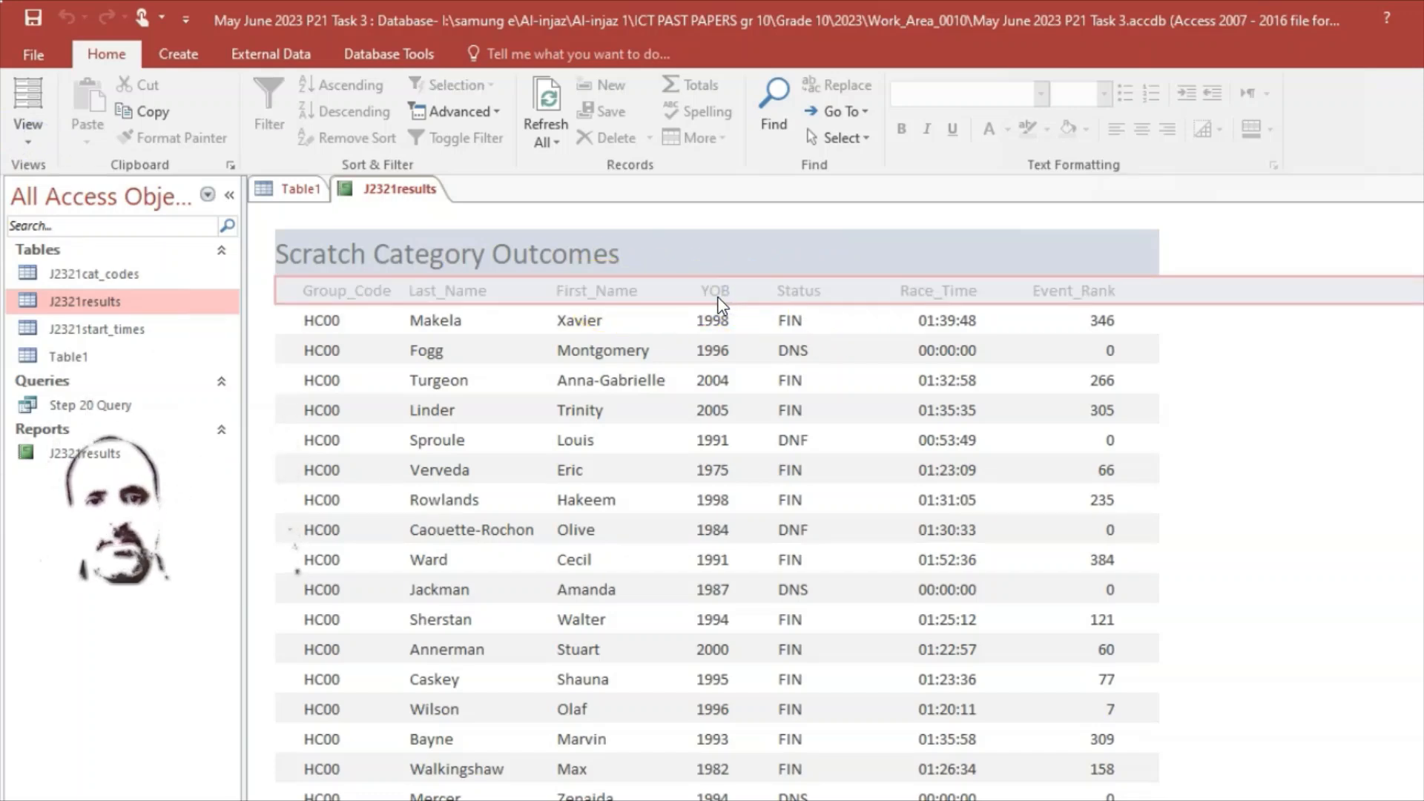
{"action": "right_click", "coordinate": [362, 184]}
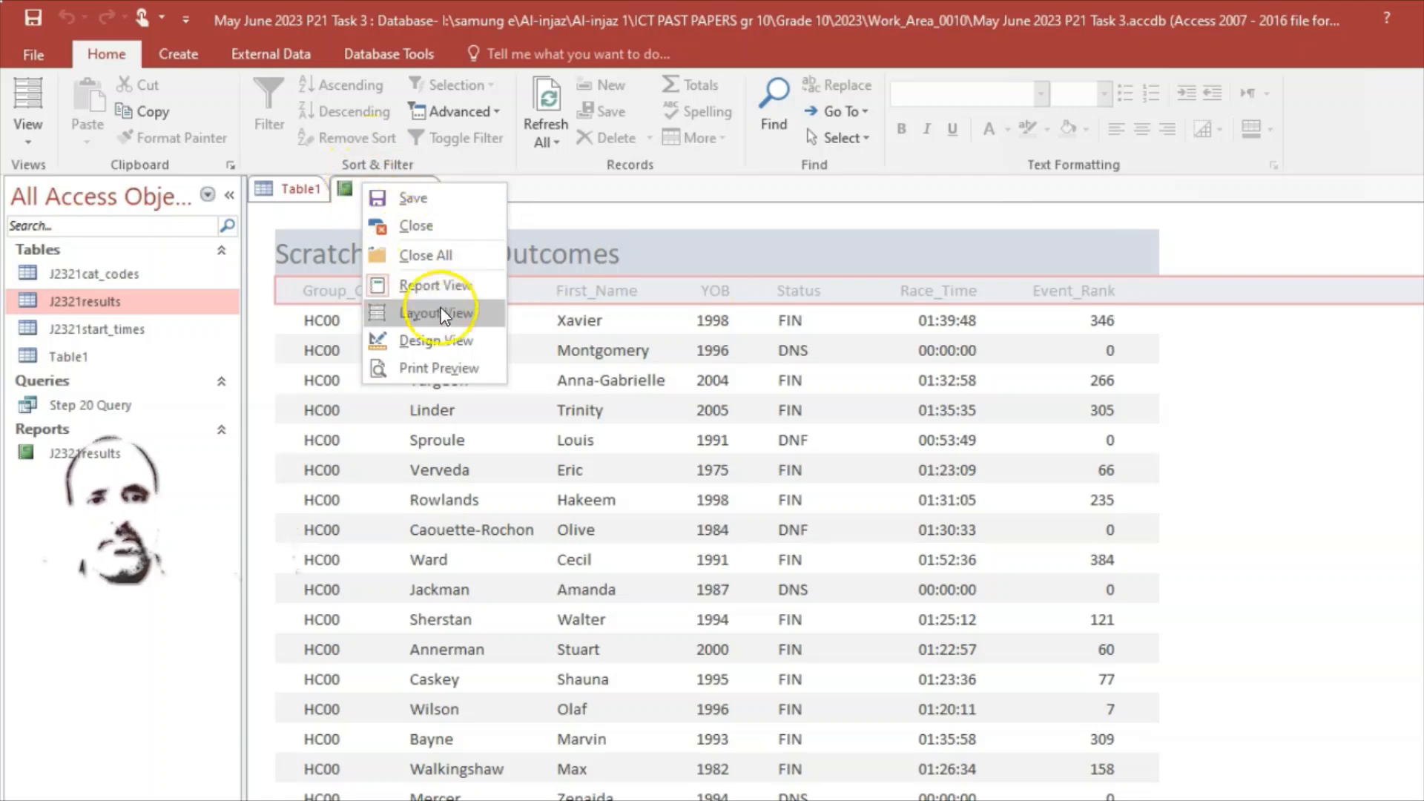
Step: In Layout View, add a YOB sort from largest to smallest via Group & Sort
{"action": "left_click", "coordinate": [416, 312]}
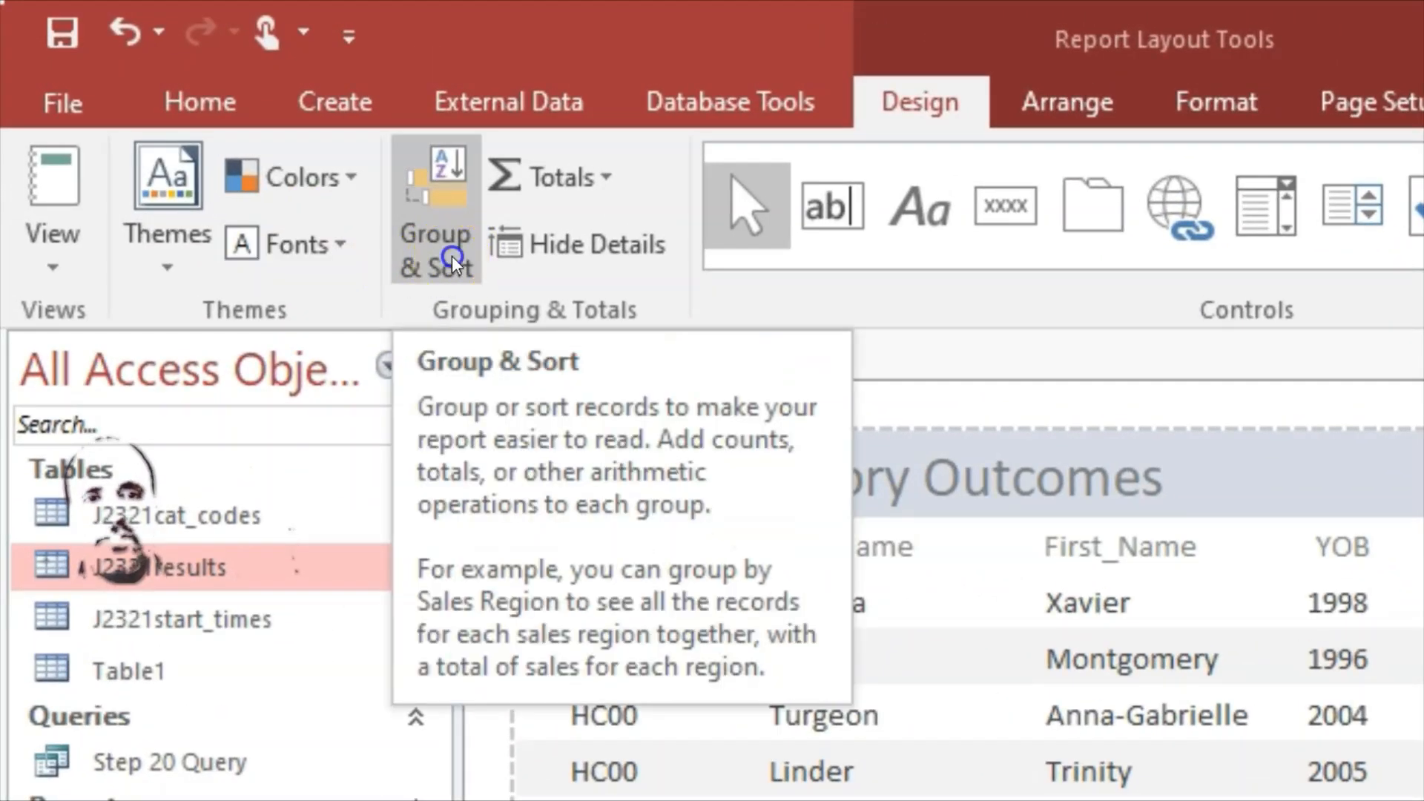
{"action": "left_click", "coordinate": [452, 257]}
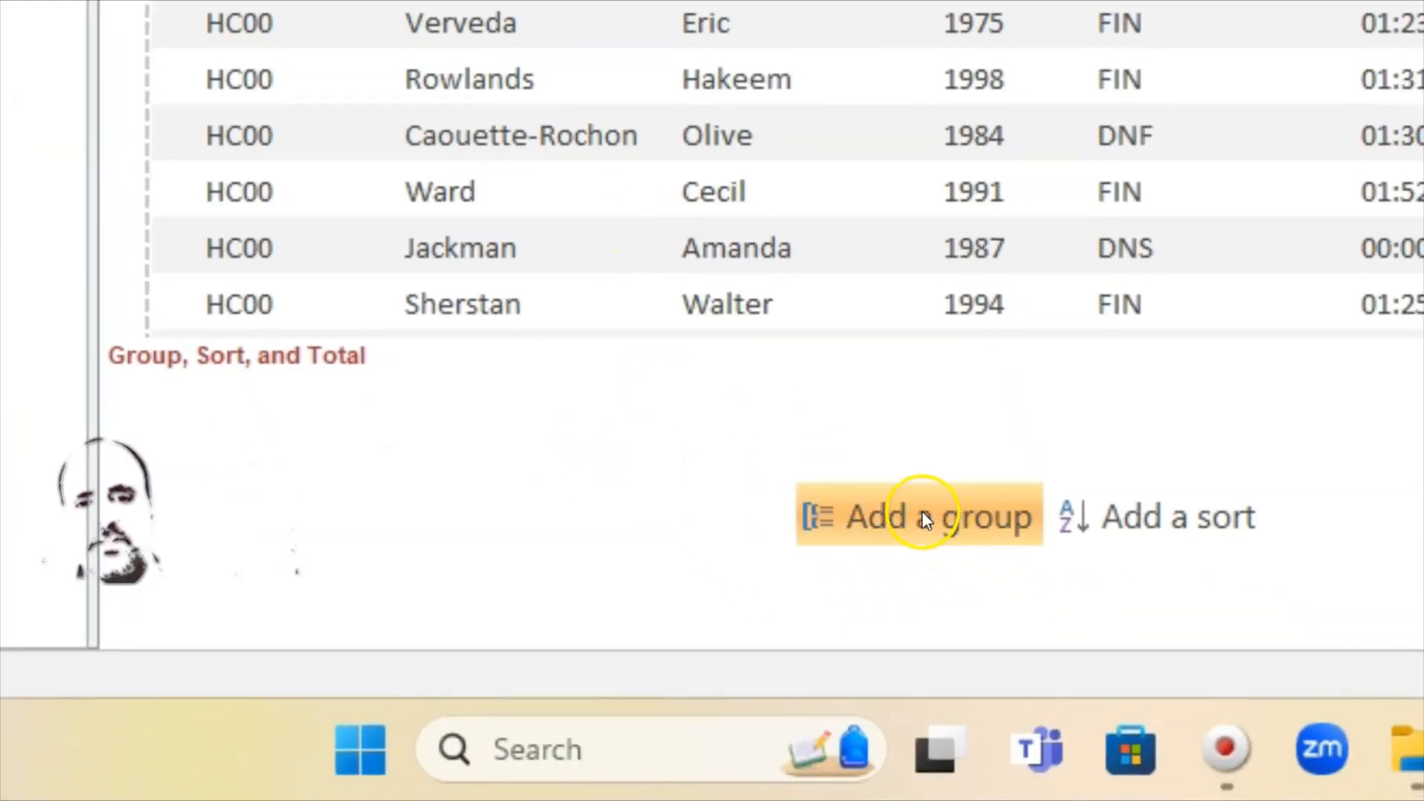
{"action": "left_click", "coordinate": [1161, 523]}
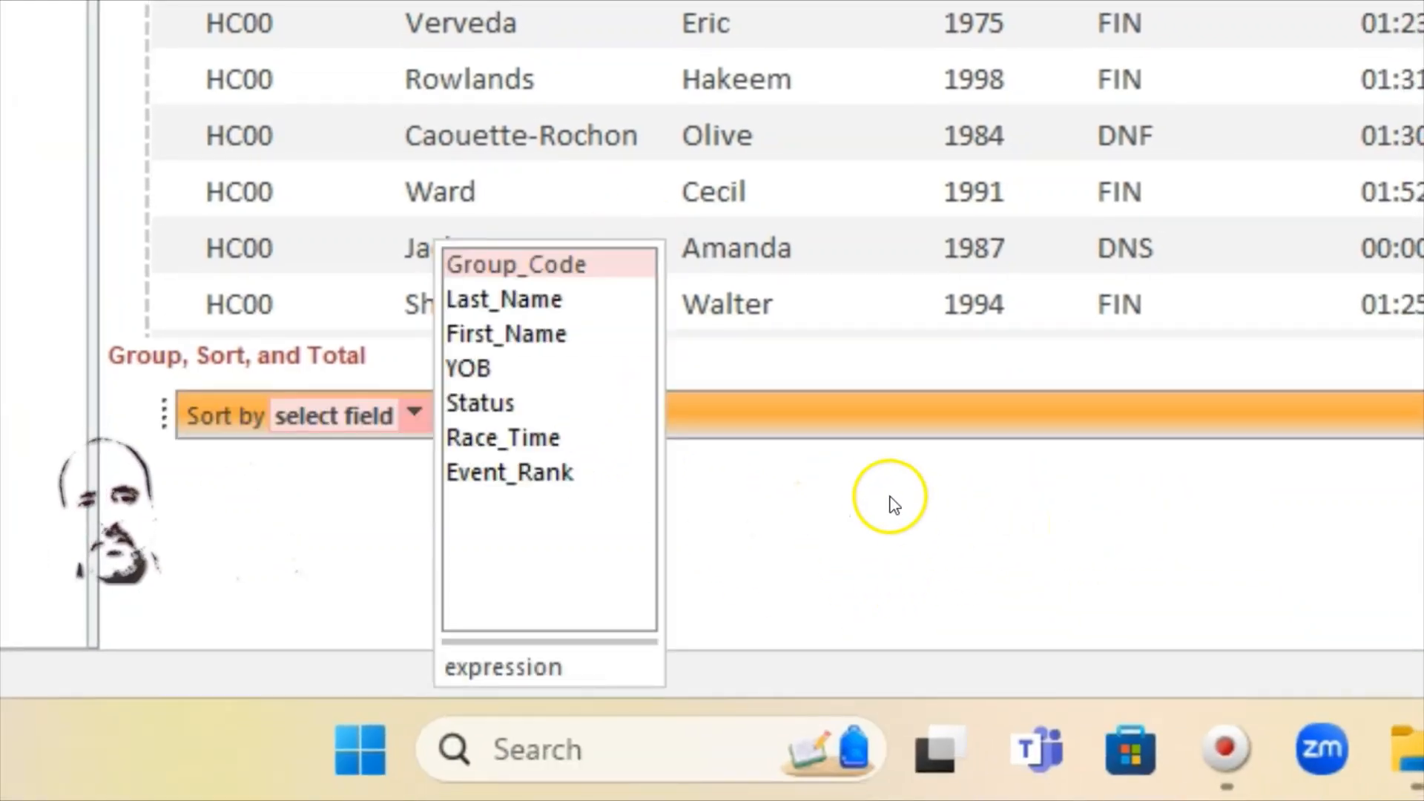
{"action": "left_click", "coordinate": [477, 368]}
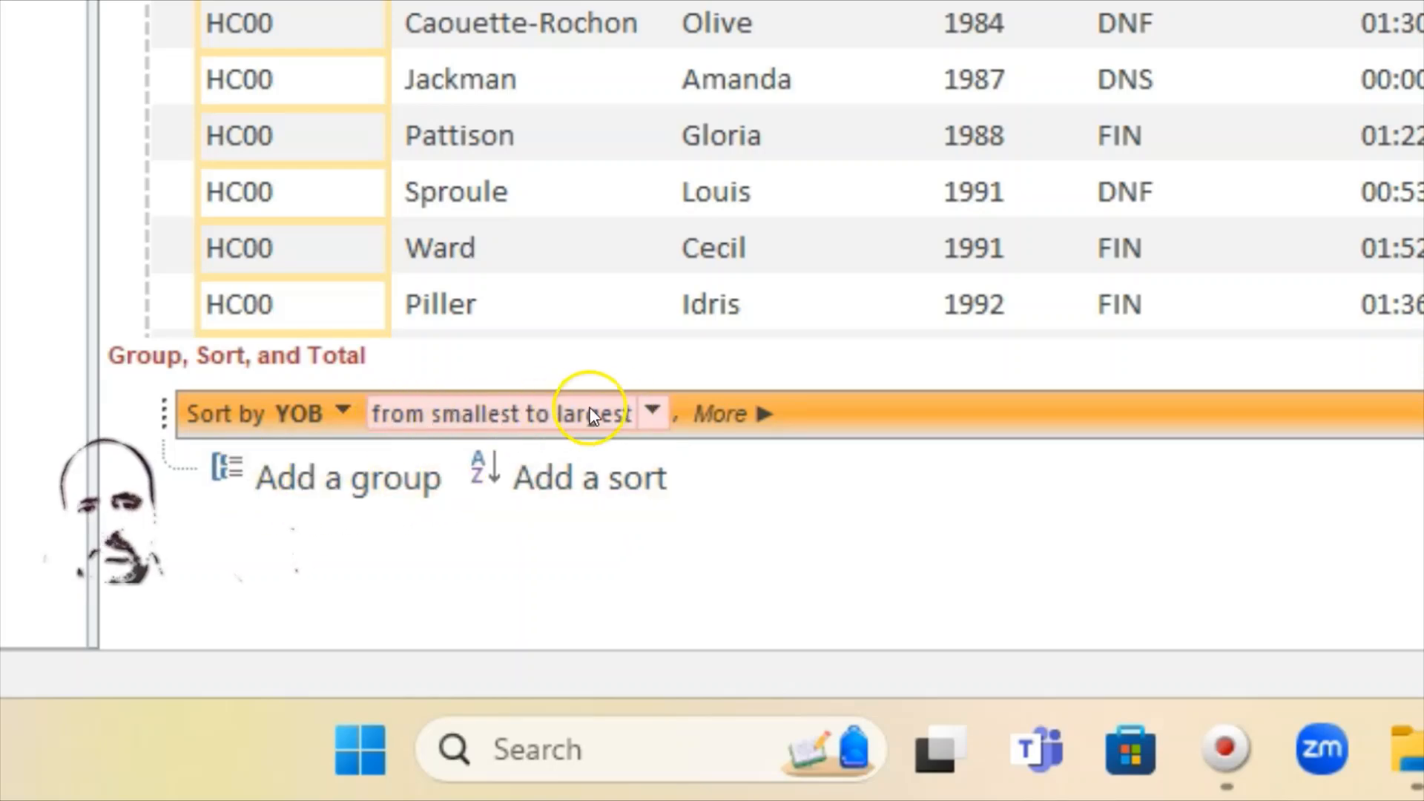
{"action": "left_click", "coordinate": [1421, 749]}
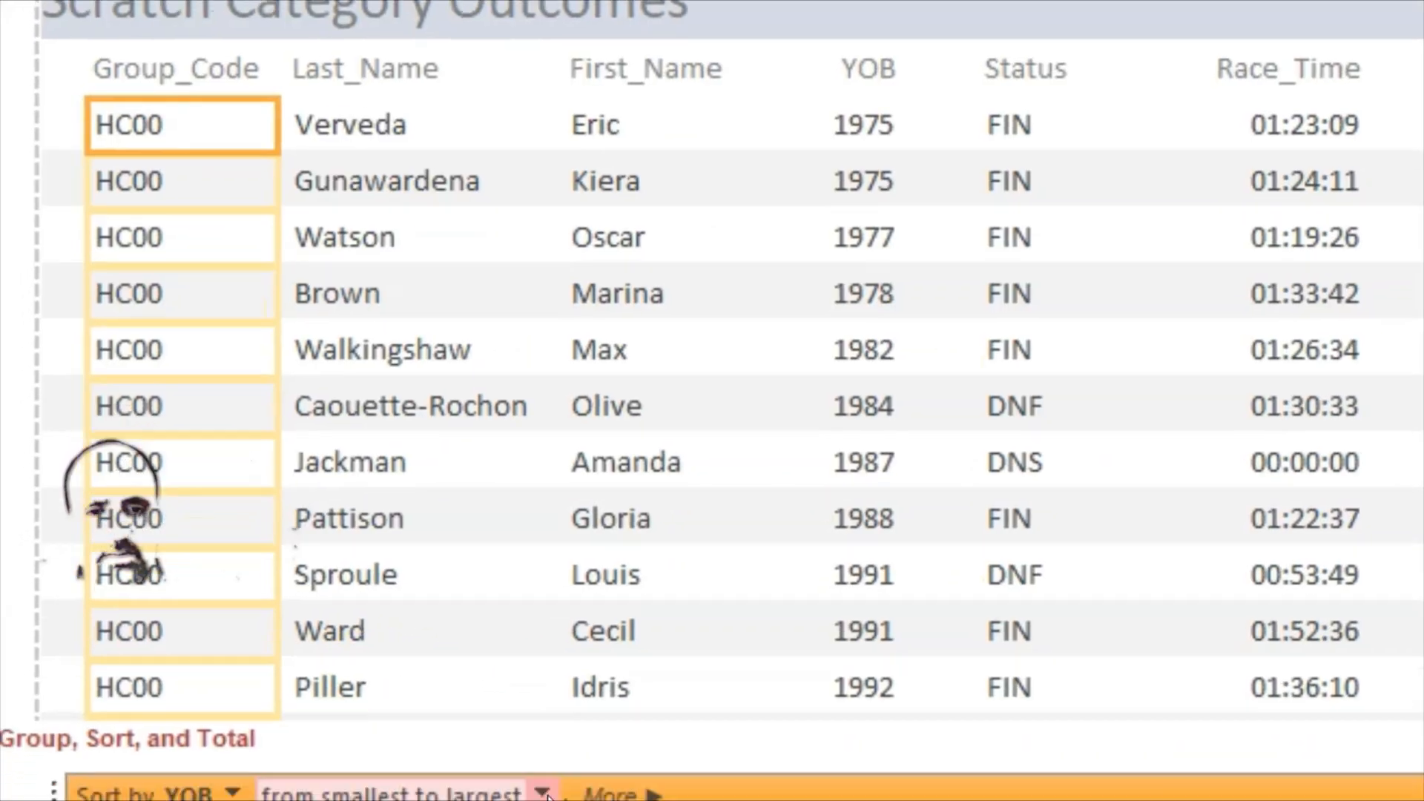
{"action": "left_click", "coordinate": [563, 496]}
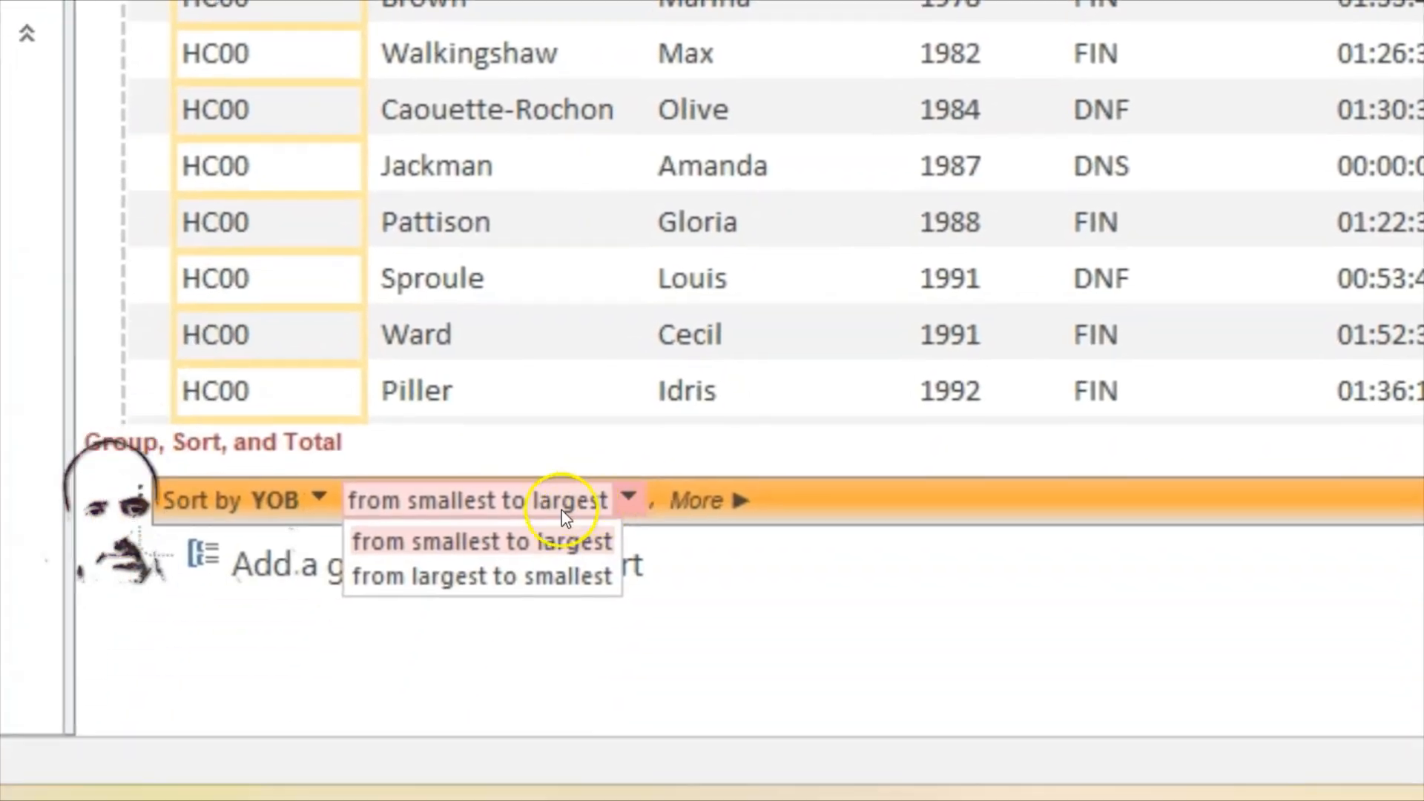
{"action": "left_click", "coordinate": [509, 493]}
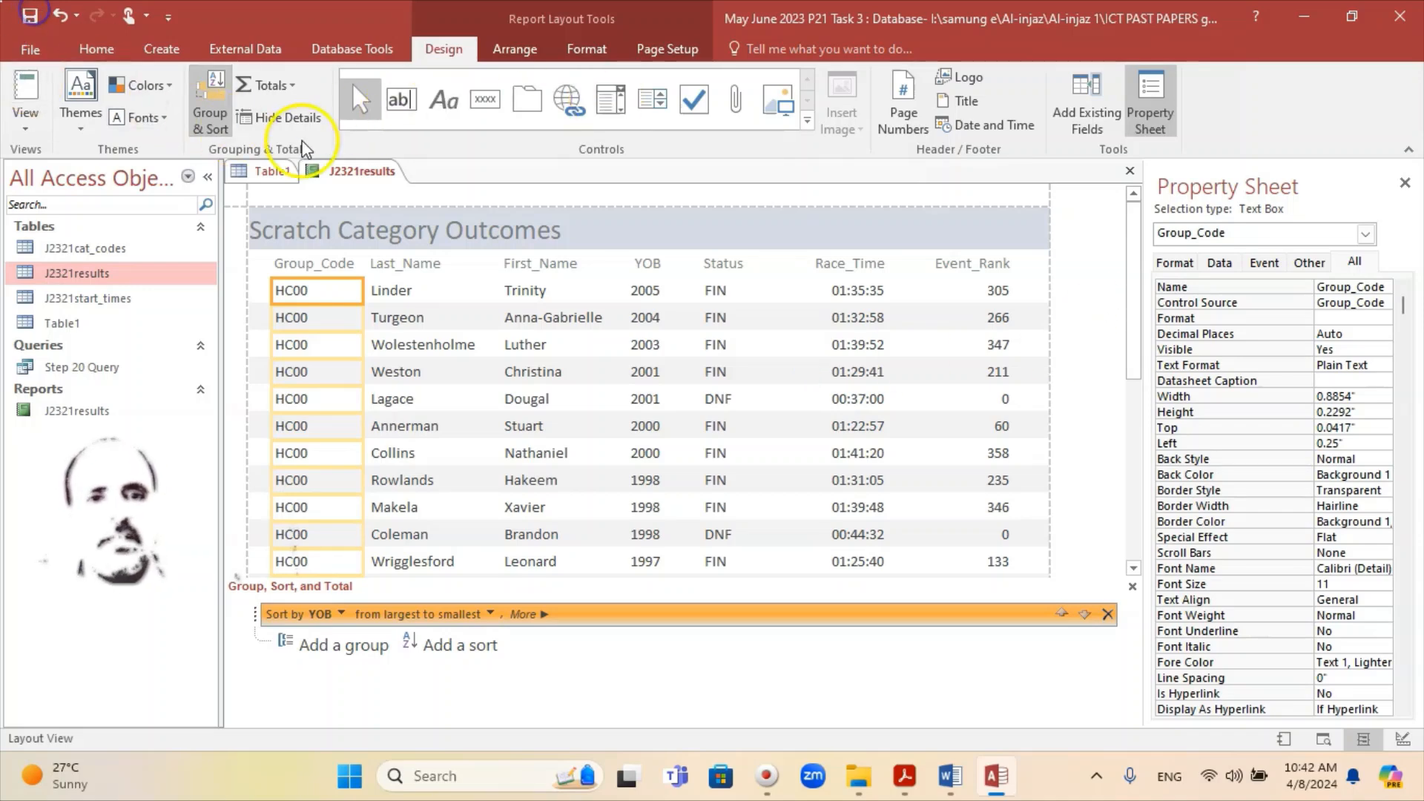
Step: Save the J2321results report and show it in Report view with newest years of birth first
{"action": "right_click", "coordinate": [355, 171]}
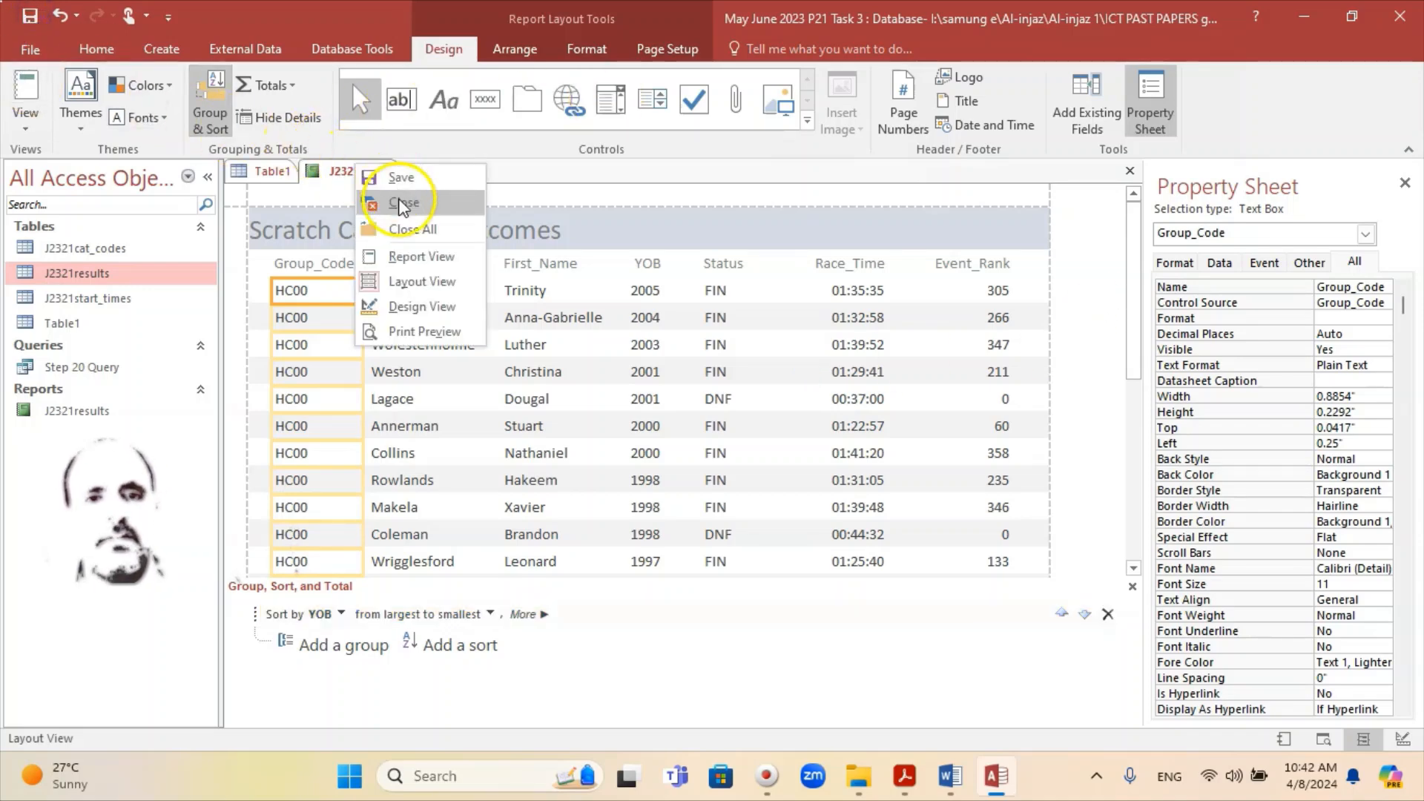
{"action": "left_click", "coordinate": [398, 178]}
{"action": "right_click", "coordinate": [350, 169]}
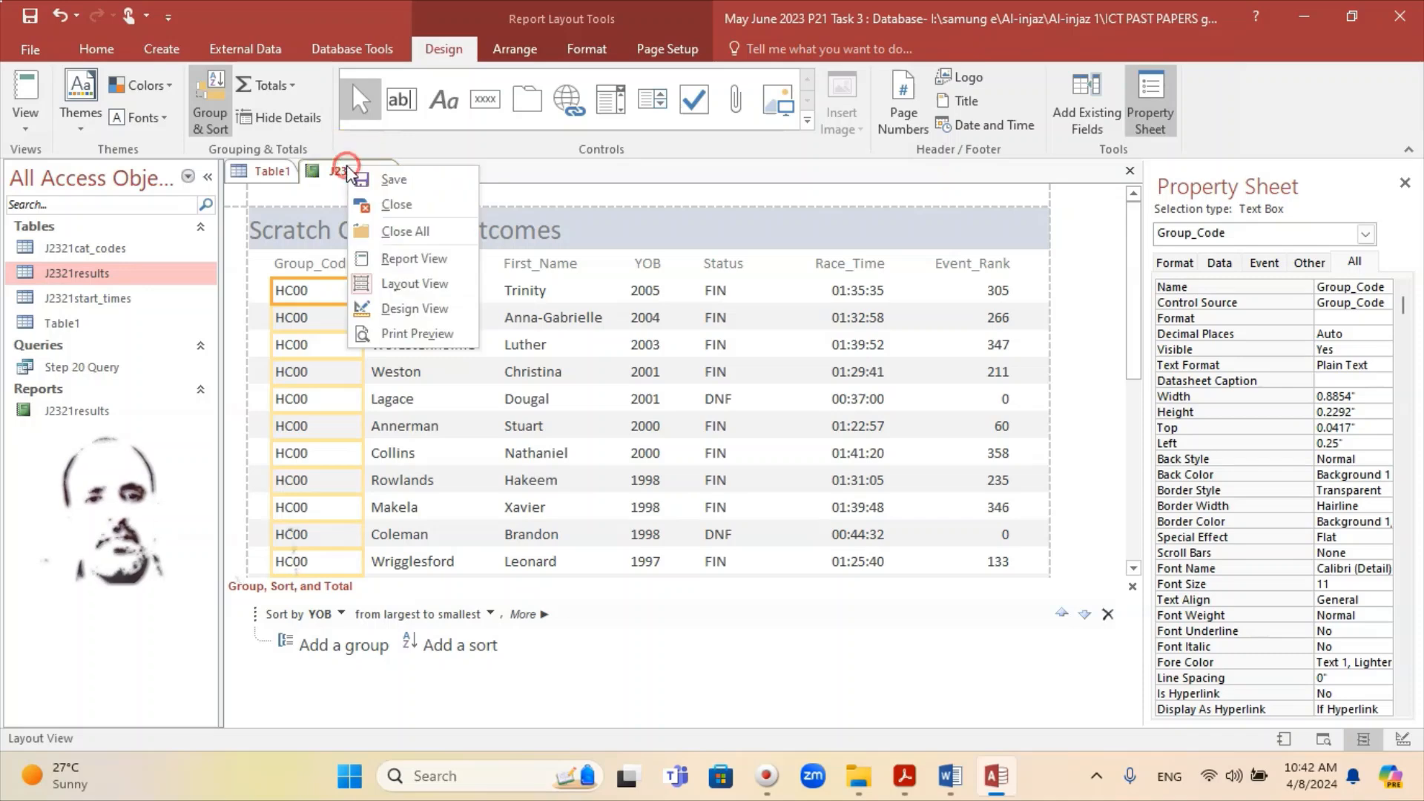
{"action": "left_click", "coordinate": [413, 261]}
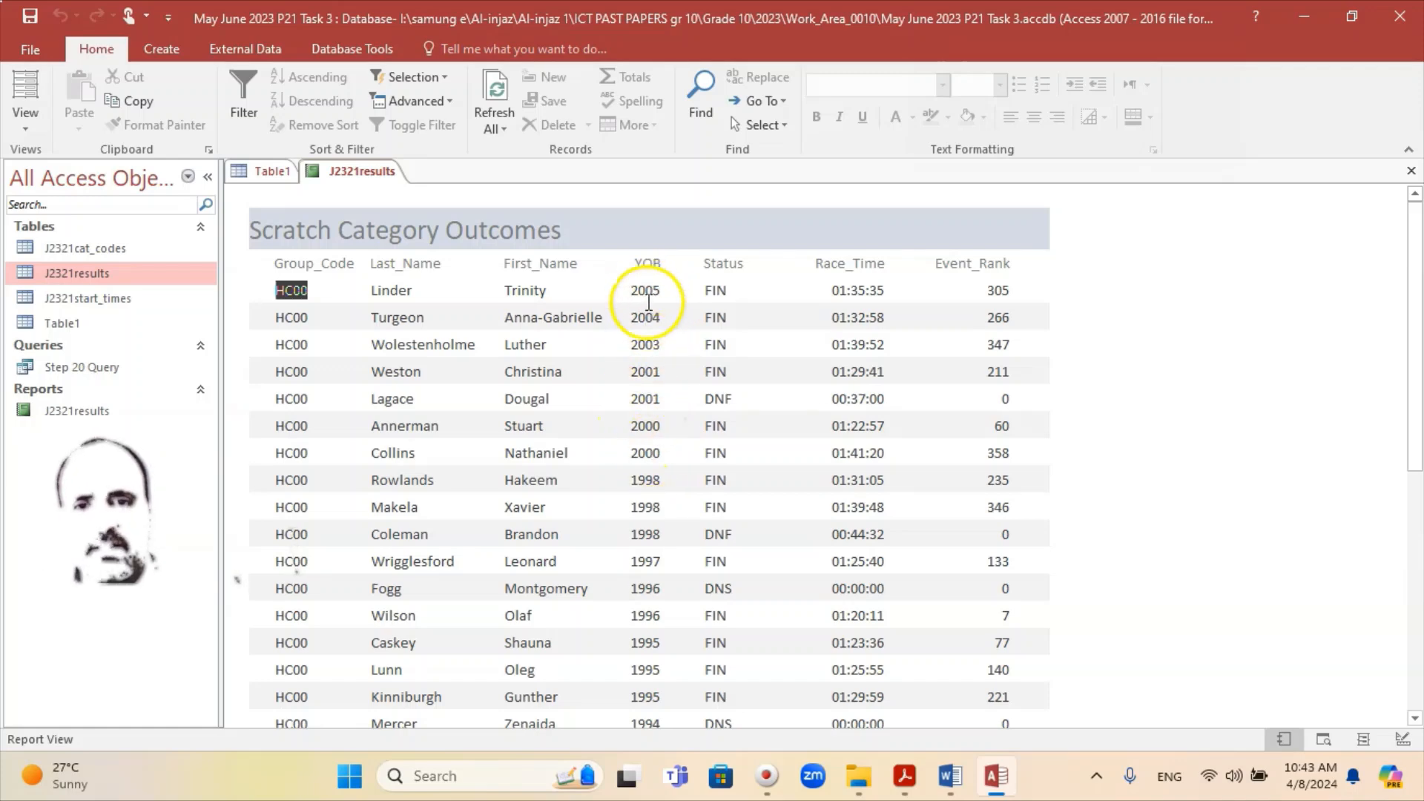
Step: Review the HC00 records running from YOB 2005 downward, briefly minimising Access to check the evidence document
{"action": "scroll", "coordinate": [646, 573], "scroll_direction": "down", "scroll_amount": 1}
{"action": "scroll", "coordinate": [647, 572], "scroll_direction": "down", "scroll_amount": 2}
{"action": "scroll", "coordinate": [642, 560], "scroll_direction": "up", "scroll_amount": 3}
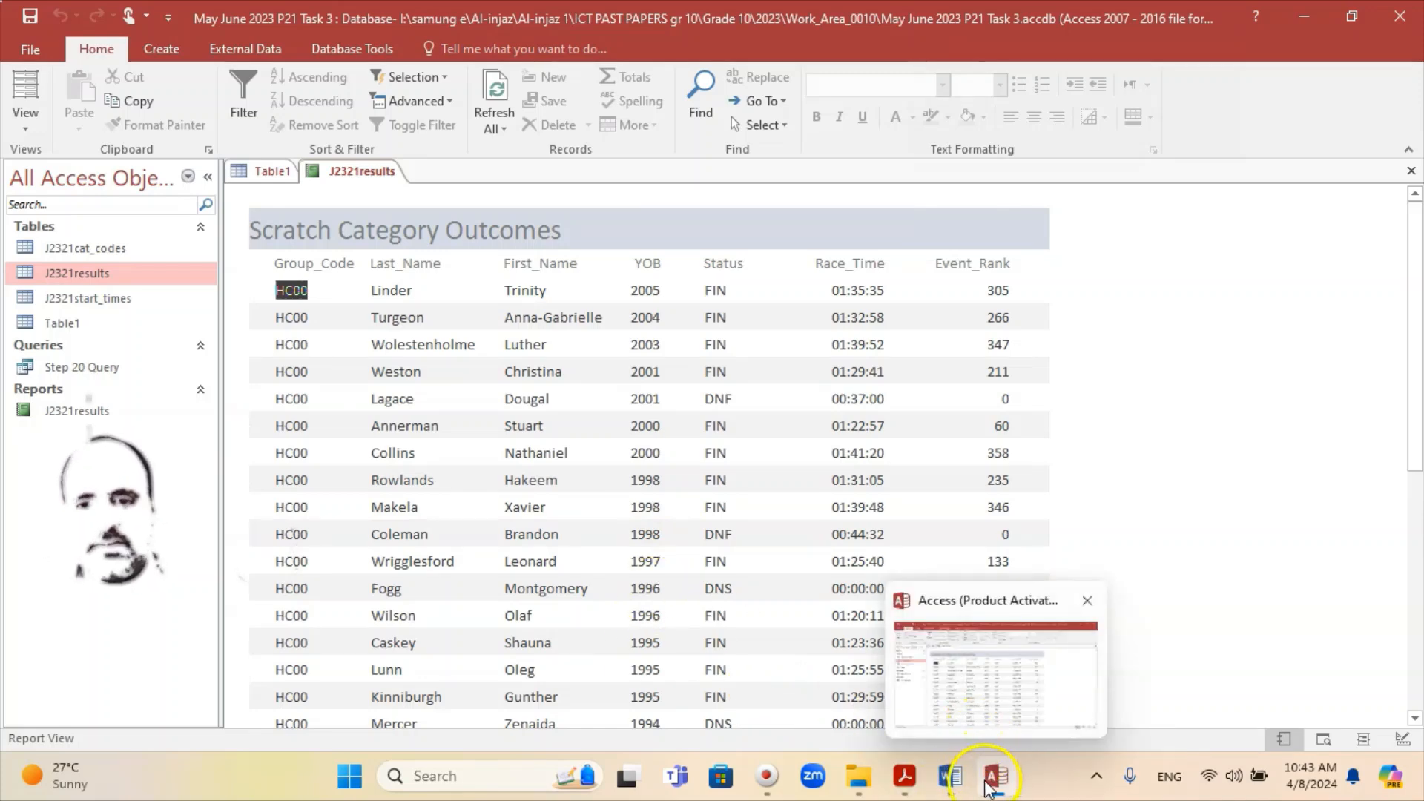
{"action": "left_click", "coordinate": [991, 775]}
{"action": "left_click", "coordinate": [993, 779]}
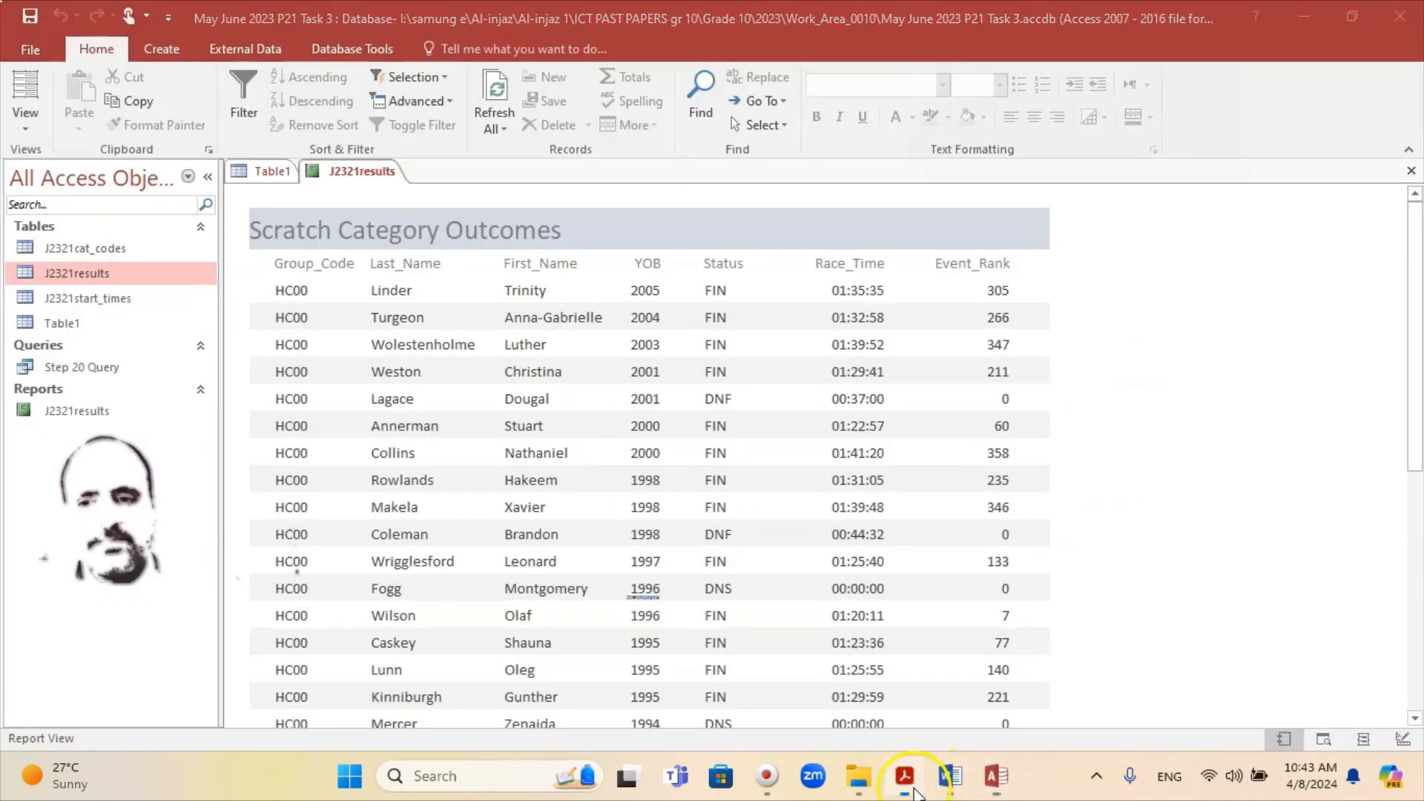
Step: Reread question 20's report requirements in the exam PDF, then return to the Access report
{"action": "left_click", "coordinate": [904, 776]}
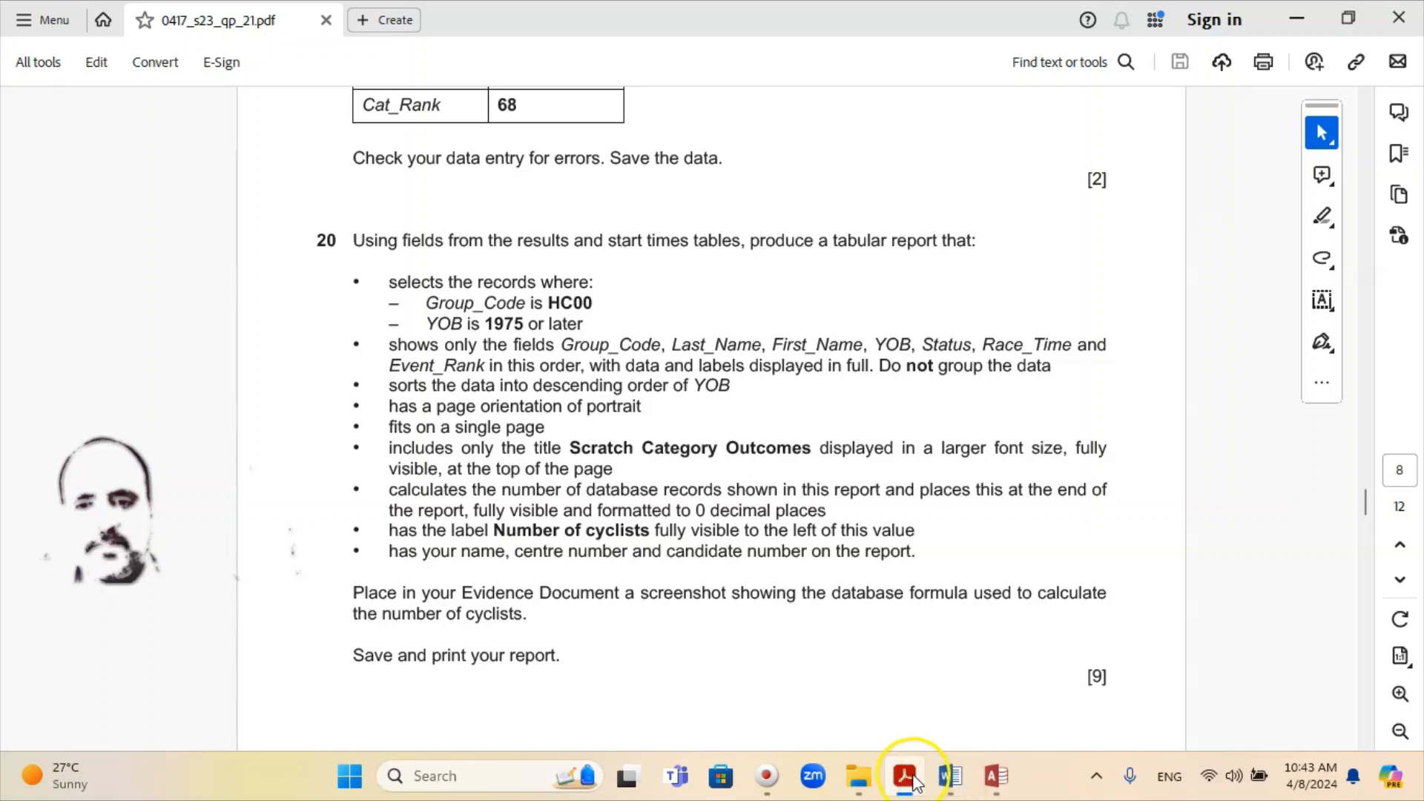
{"action": "left_click", "coordinate": [996, 776]}
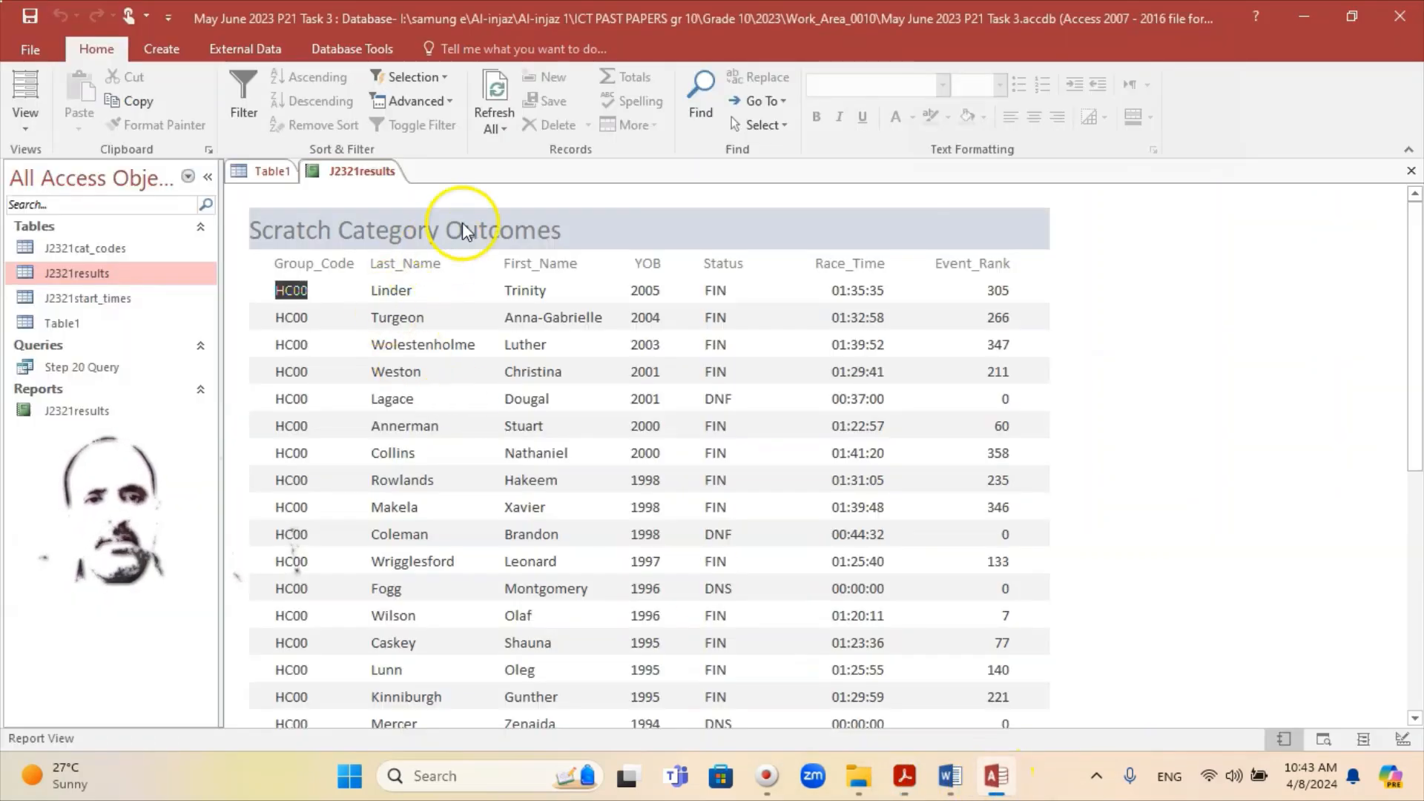
Step: Put the report in Layout view and add a Count Records total
{"action": "right_click", "coordinate": [362, 175]}
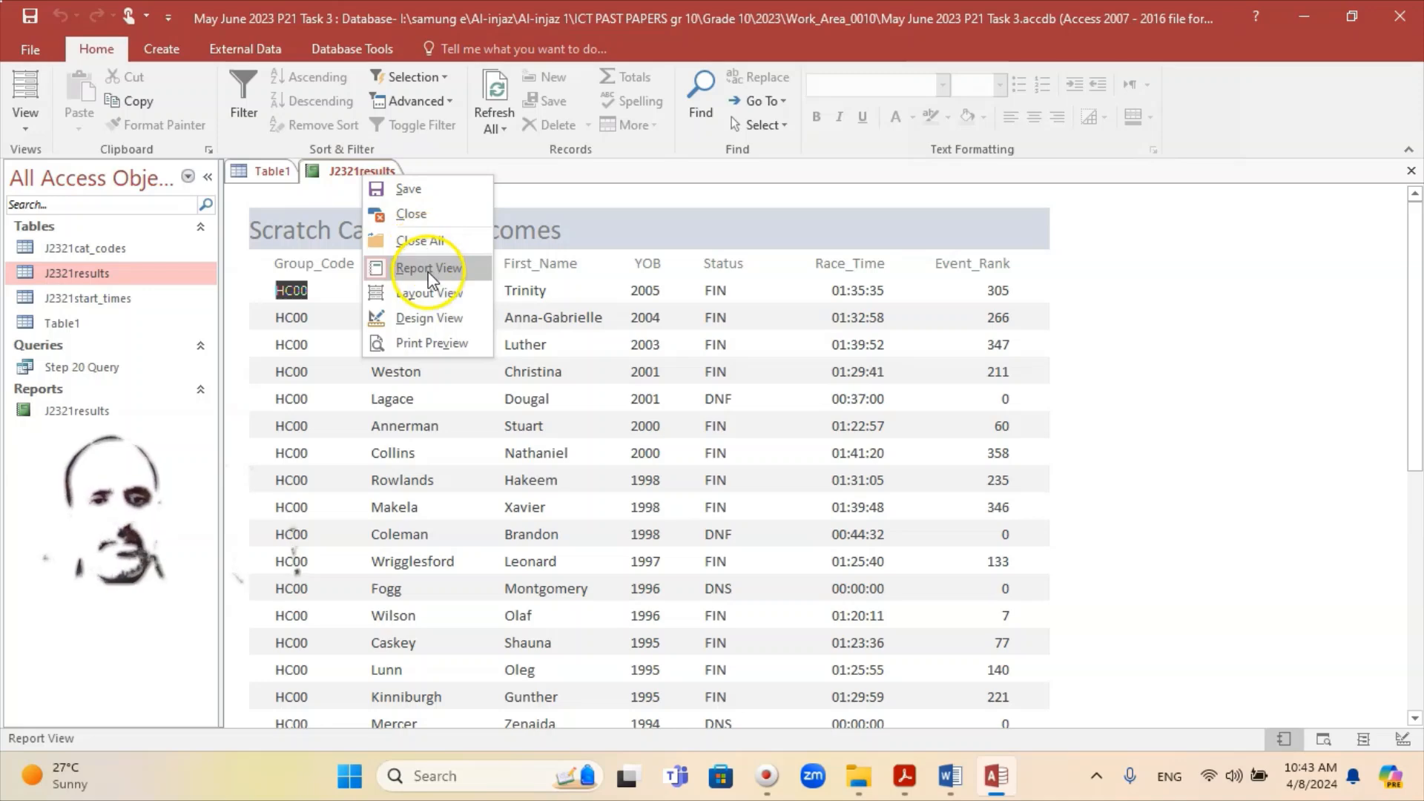
{"action": "left_click", "coordinate": [426, 299]}
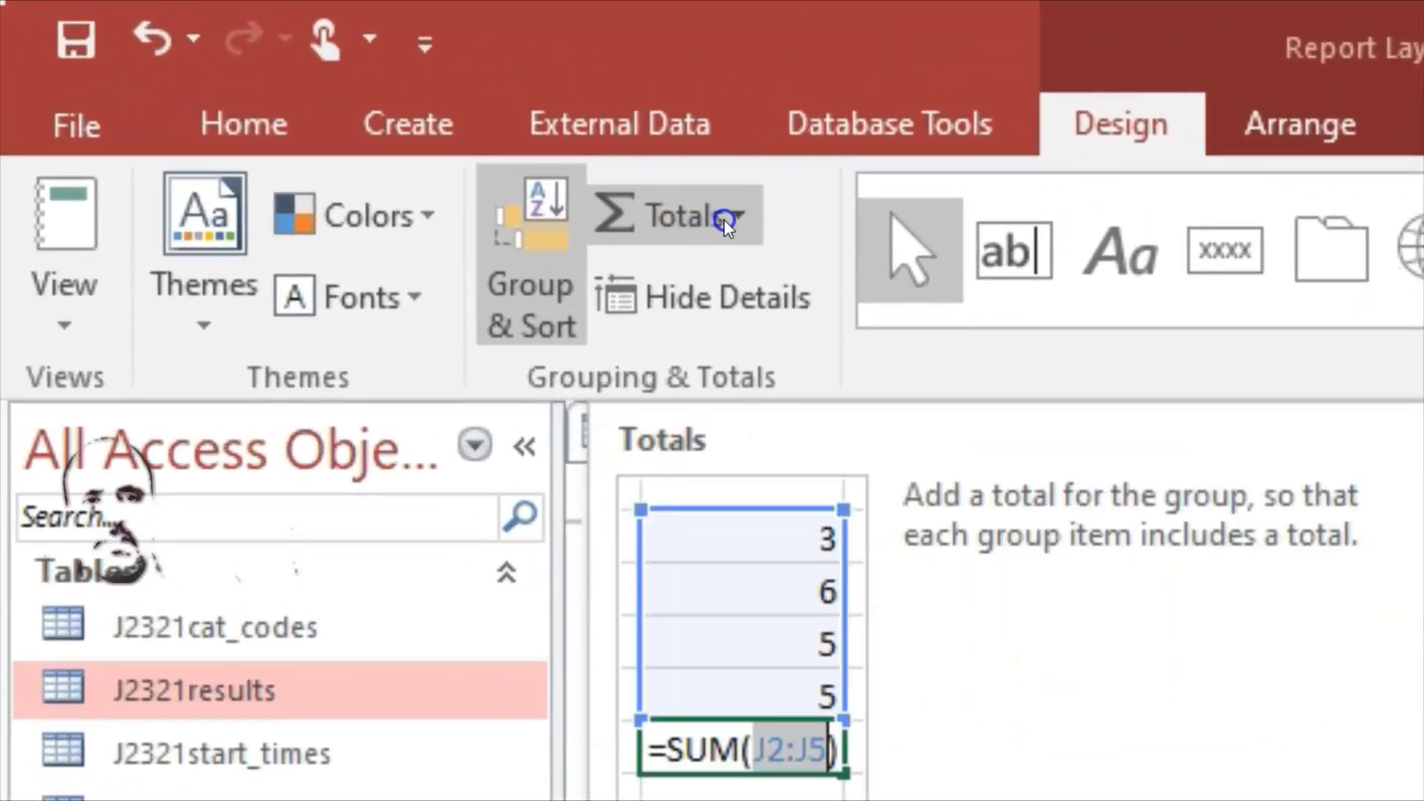
{"action": "left_click", "coordinate": [740, 214]}
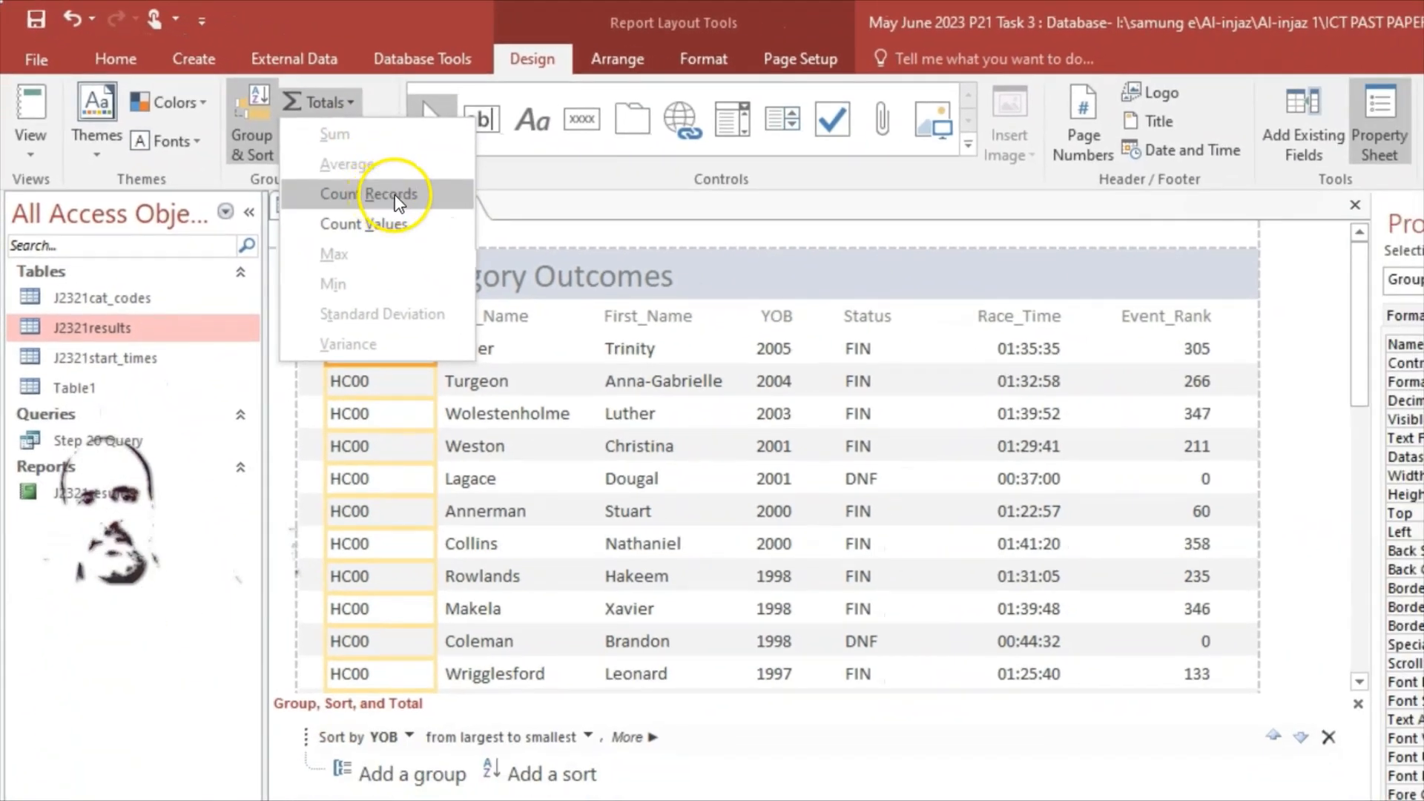
{"action": "left_click", "coordinate": [398, 196]}
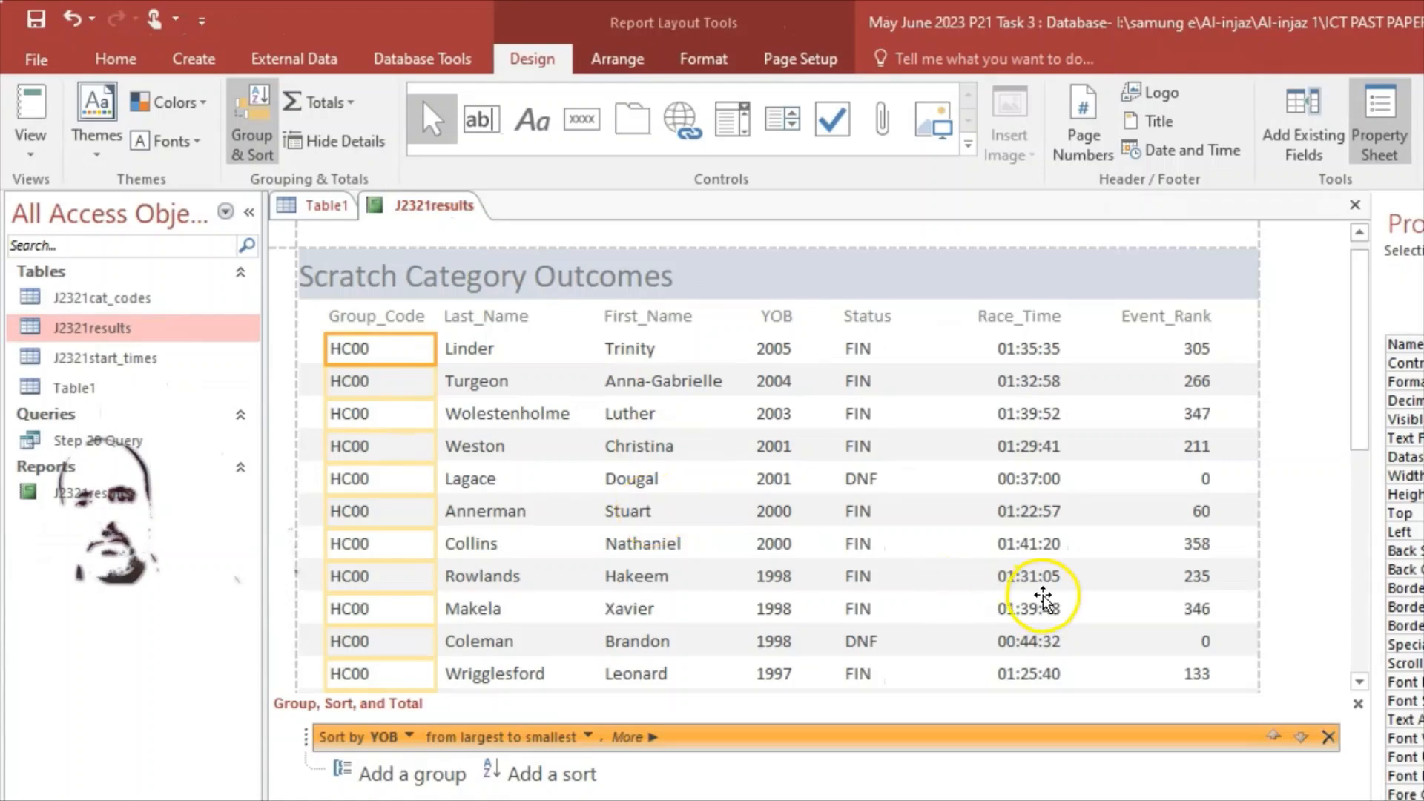
Step: Find the count of 32 under the Group_Code column, undo it, and confirm it is gone
{"action": "scroll", "coordinate": [1112, 597], "scroll_direction": "down", "scroll_amount": 3}
{"action": "scroll", "coordinate": [1190, 593], "scroll_direction": "down", "scroll_amount": 5}
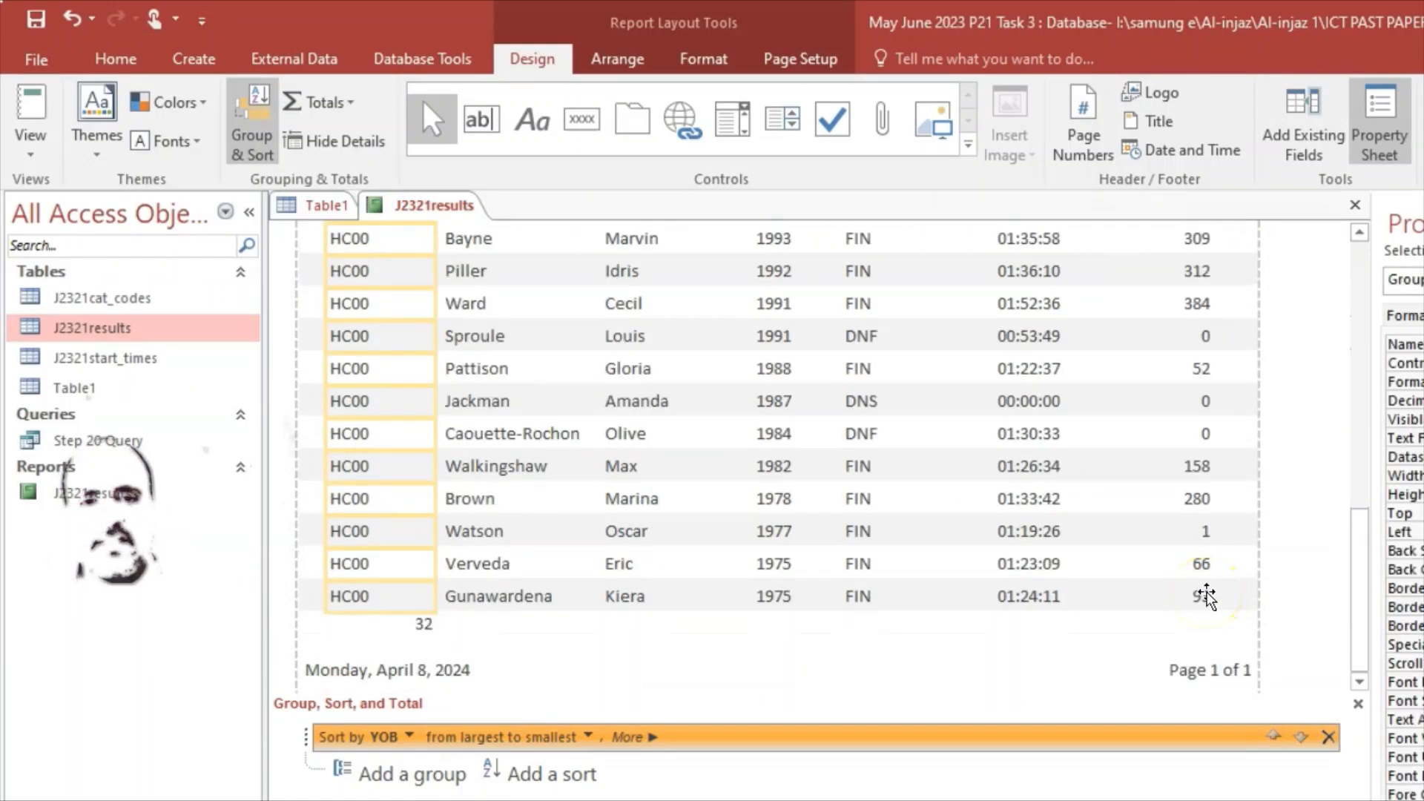
{"action": "scroll", "coordinate": [401, 615], "scroll_direction": "up", "scroll_amount": 4}
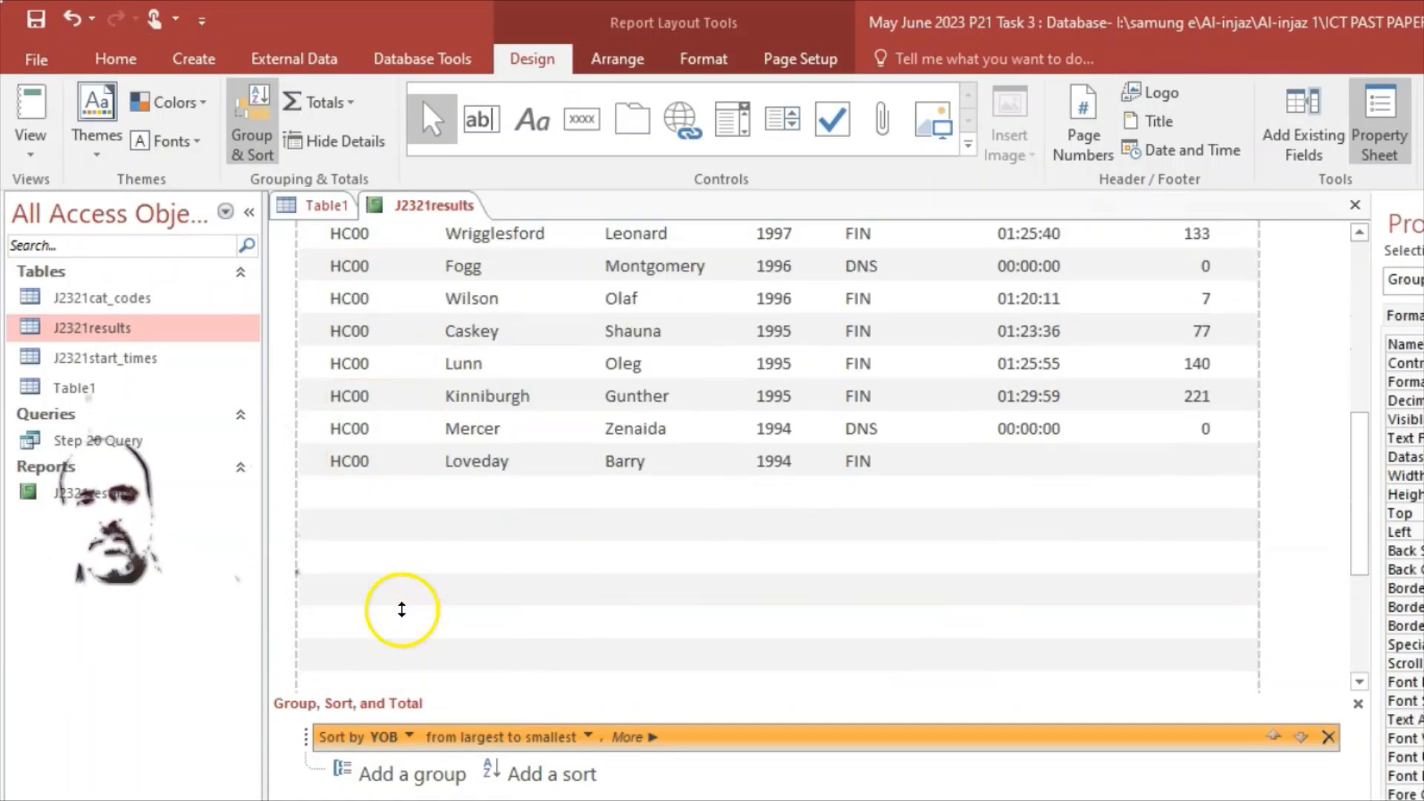
{"action": "scroll", "coordinate": [401, 609], "scroll_direction": "up", "scroll_amount": 10}
{"action": "scroll", "coordinate": [397, 511], "scroll_direction": "down", "scroll_amount": 3}
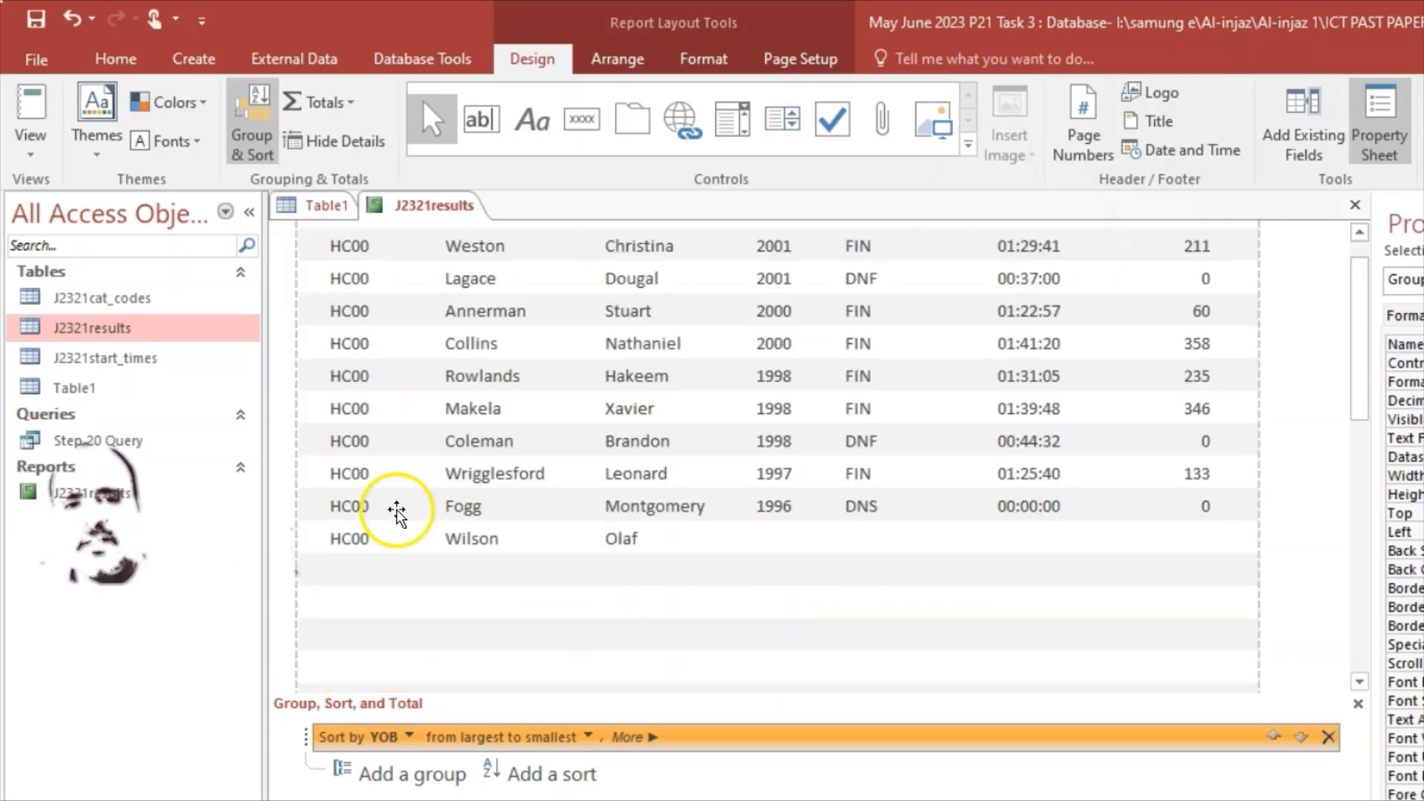
{"action": "scroll", "coordinate": [397, 511], "scroll_direction": "down", "scroll_amount": 5}
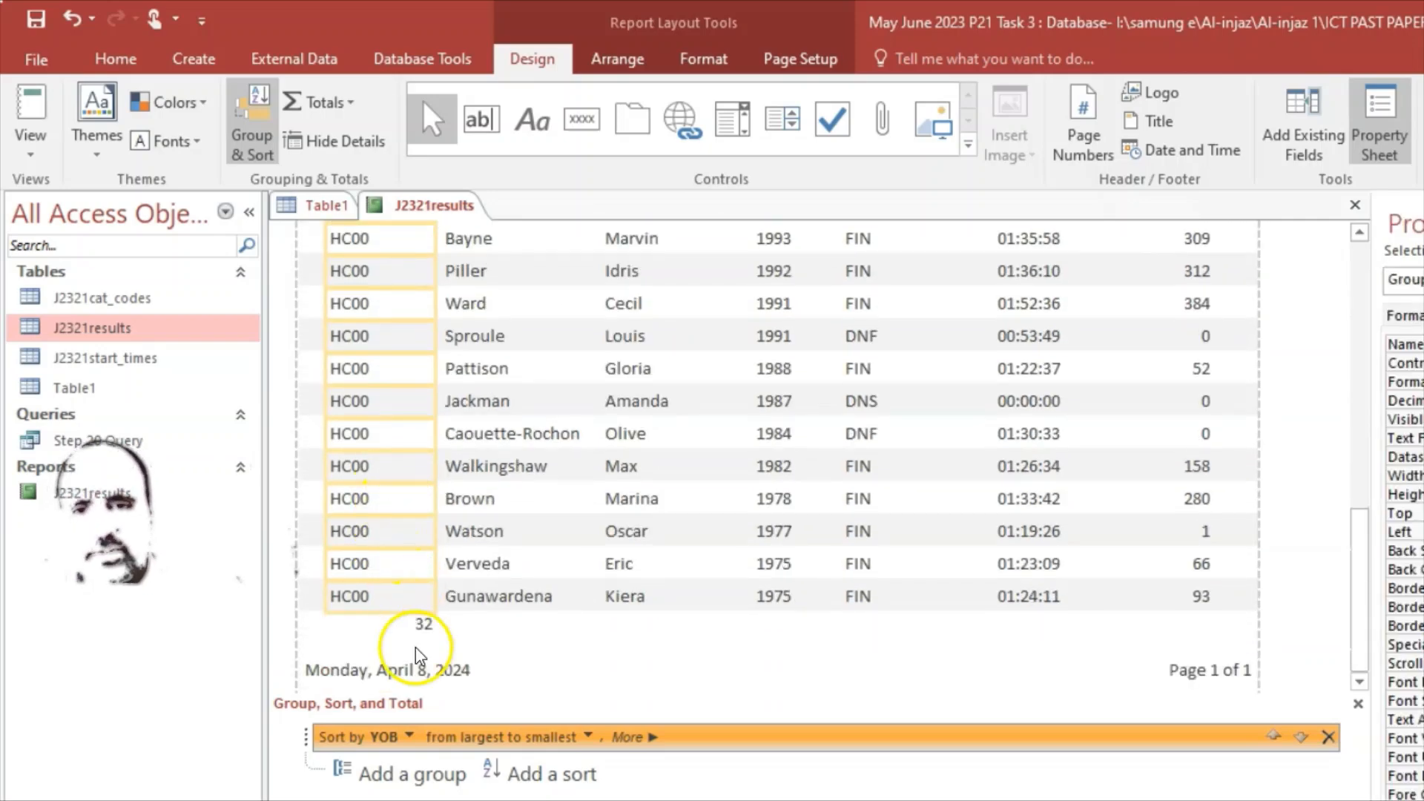
{"action": "scroll", "coordinate": [415, 512], "scroll_direction": "up", "scroll_amount": 3}
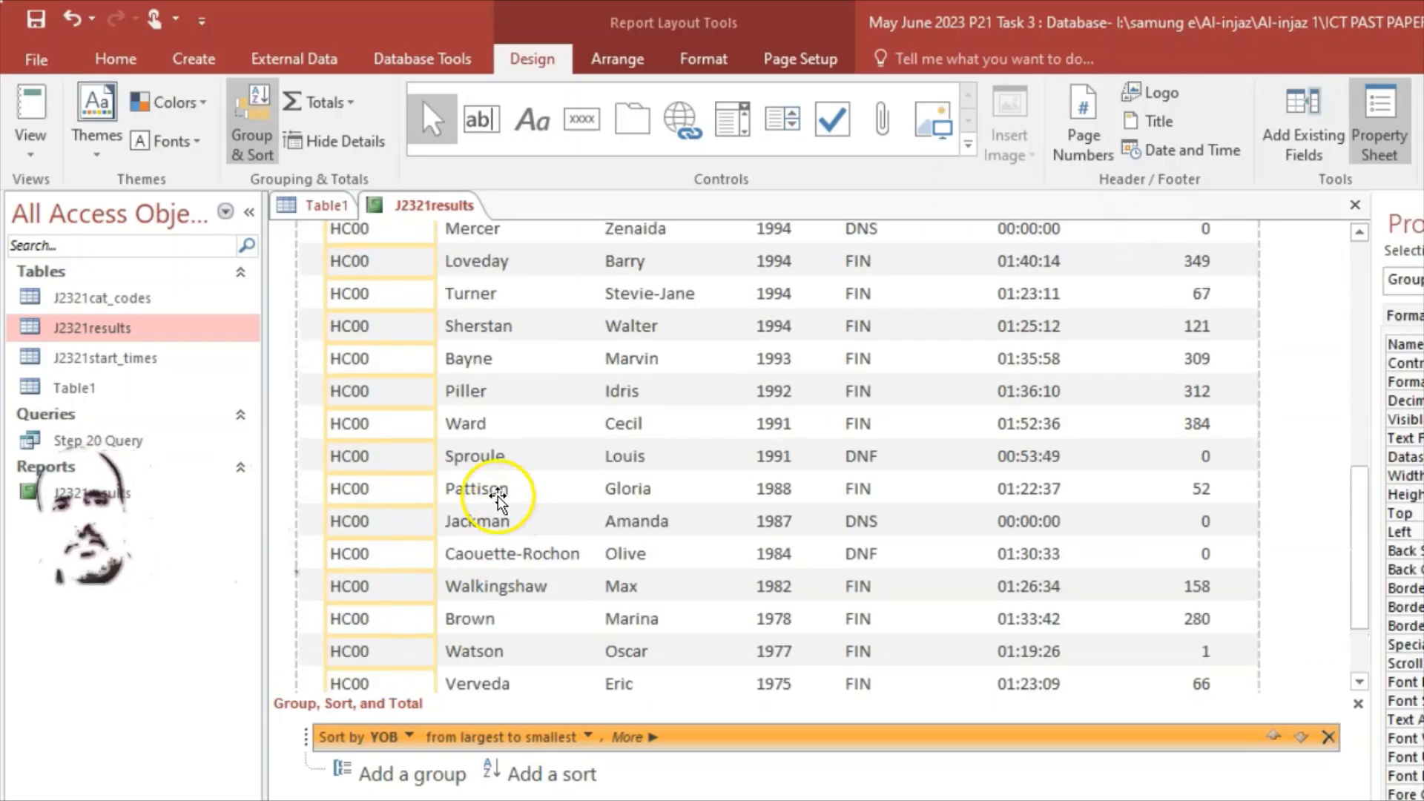
{"action": "scroll", "coordinate": [492, 502], "scroll_direction": "up", "scroll_amount": 5}
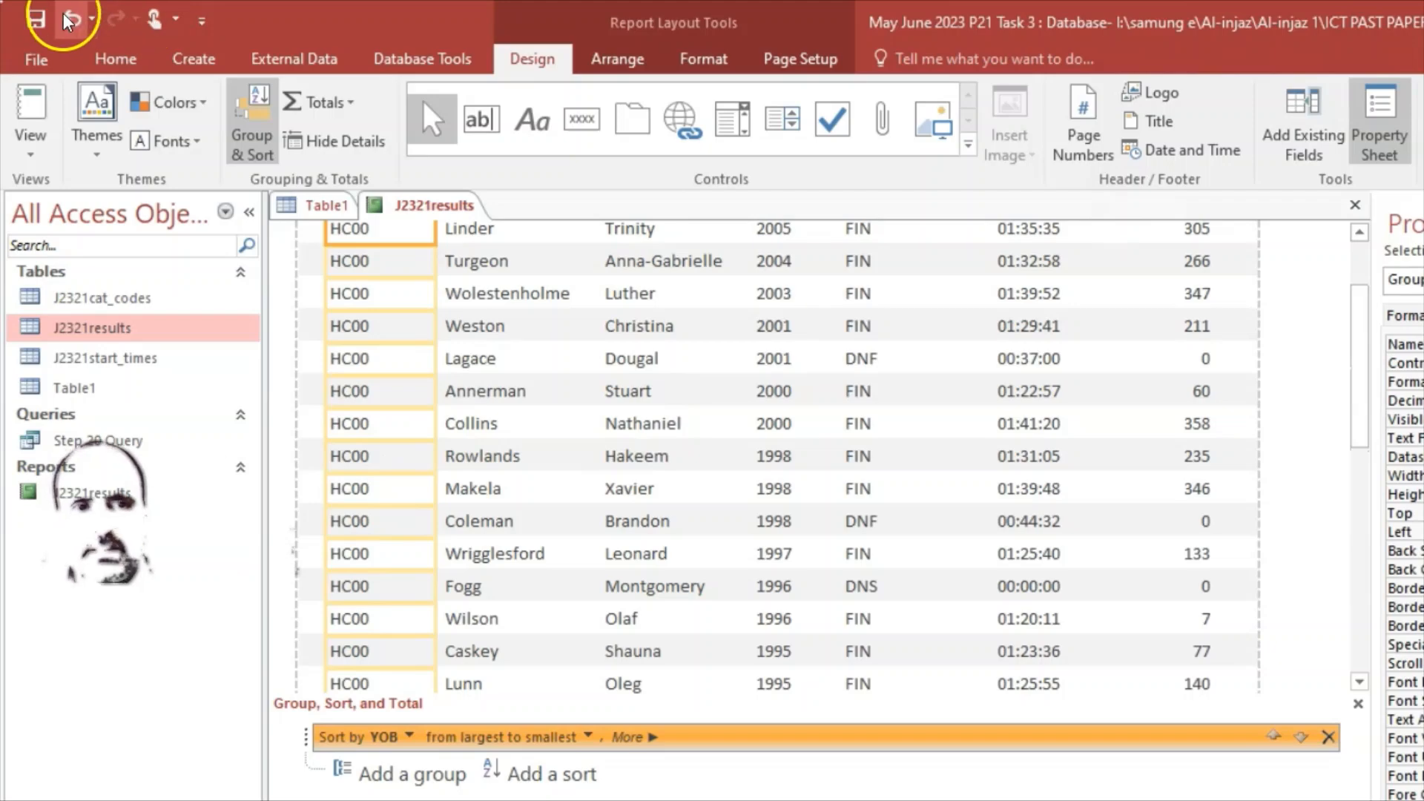
{"action": "left_click", "coordinate": [66, 21]}
{"action": "scroll", "coordinate": [495, 454], "scroll_direction": "down", "scroll_amount": 10}
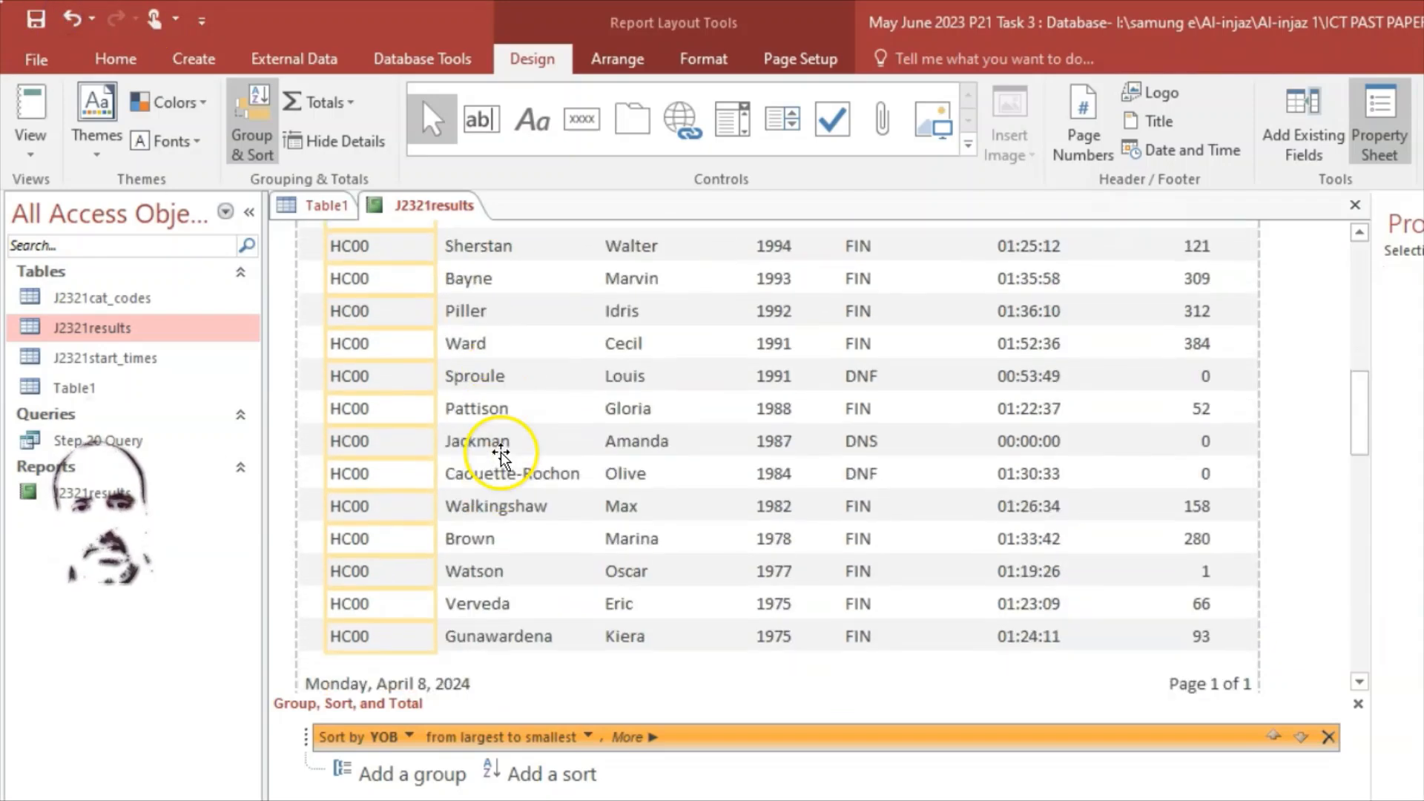
{"action": "scroll", "coordinate": [501, 453], "scroll_direction": "down", "scroll_amount": 2}
{"action": "scroll", "coordinate": [500, 452], "scroll_direction": "up", "scroll_amount": 9}
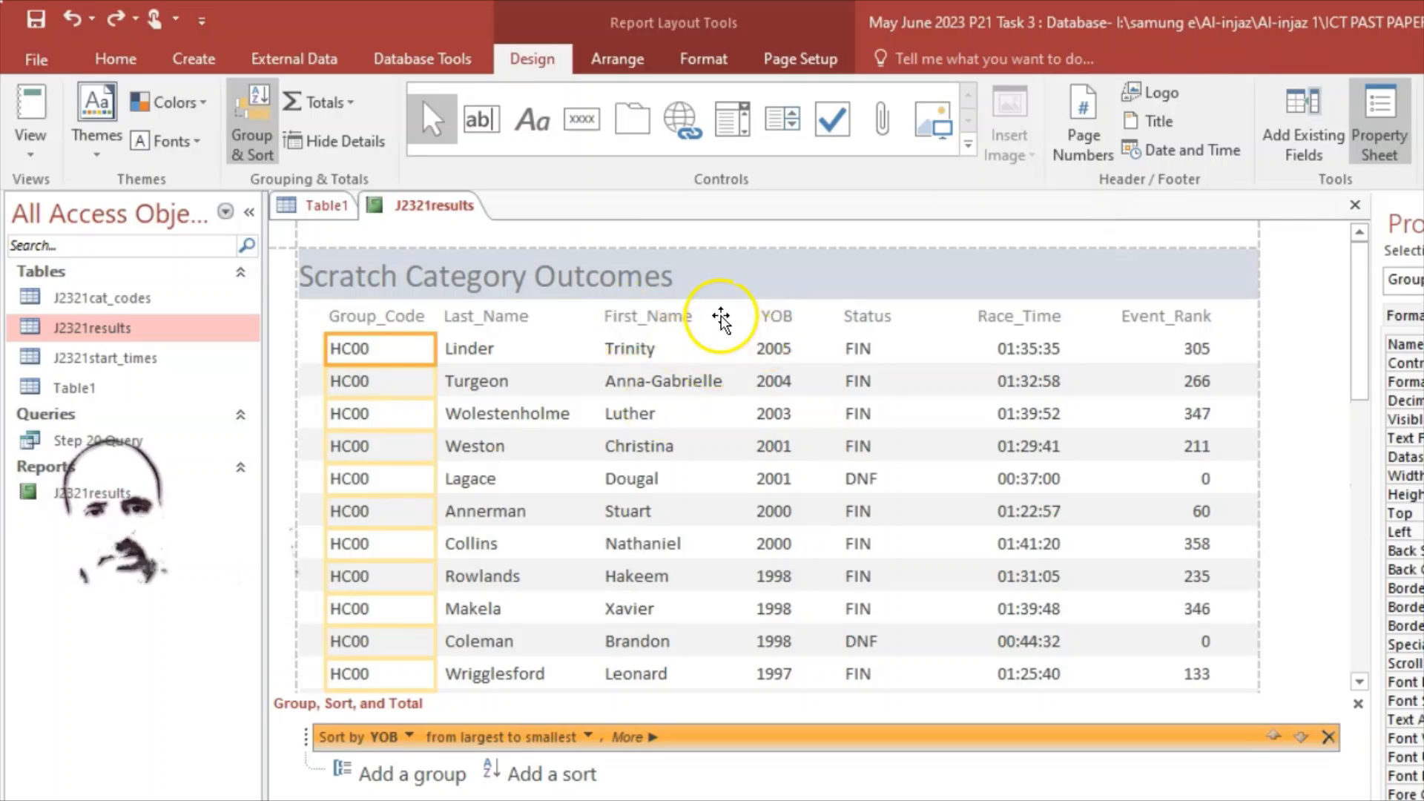
Step: Try selecting the YOB, First_Name, Last_Name, Status and Race_Time headings and columns
{"action": "left_click", "coordinate": [775, 319]}
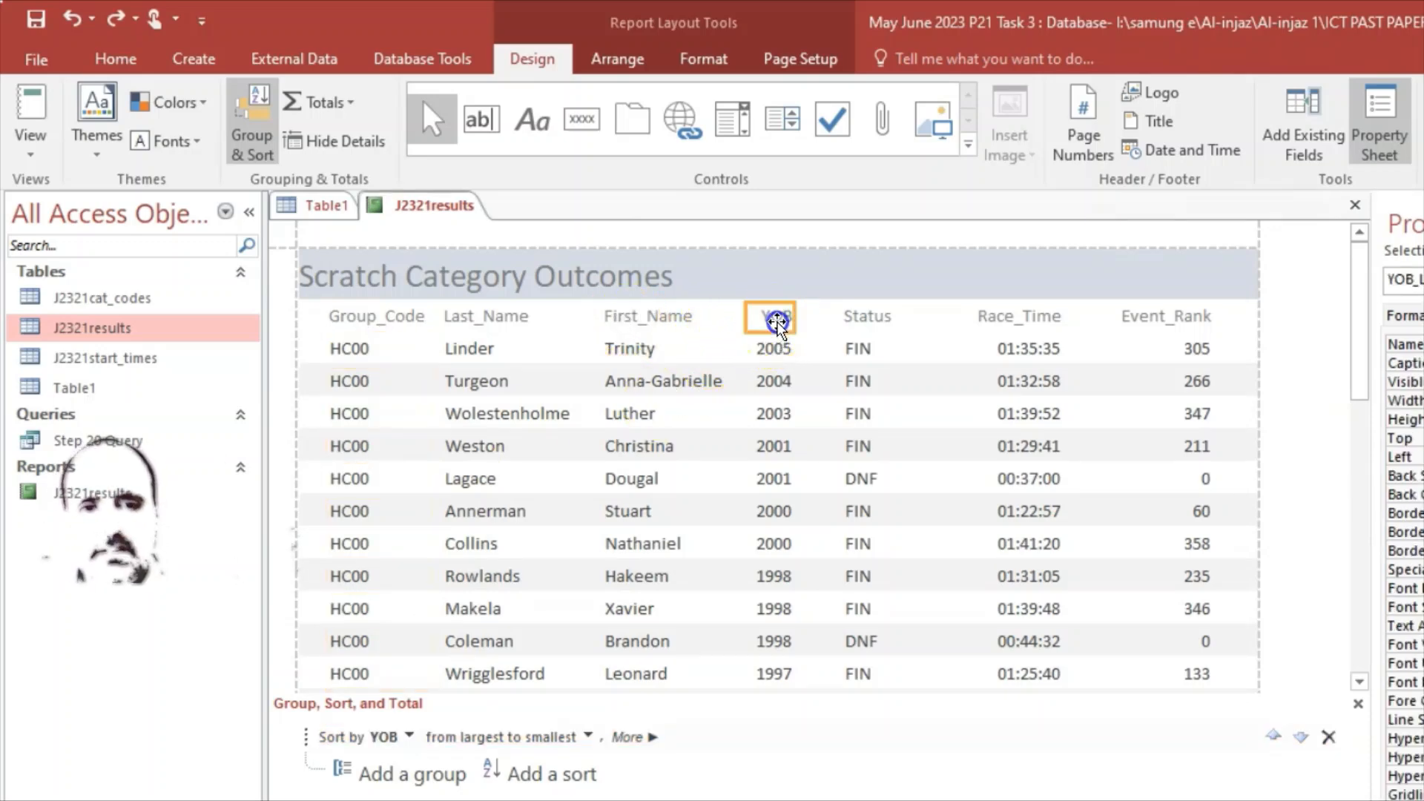
{"action": "left_click", "coordinate": [777, 350]}
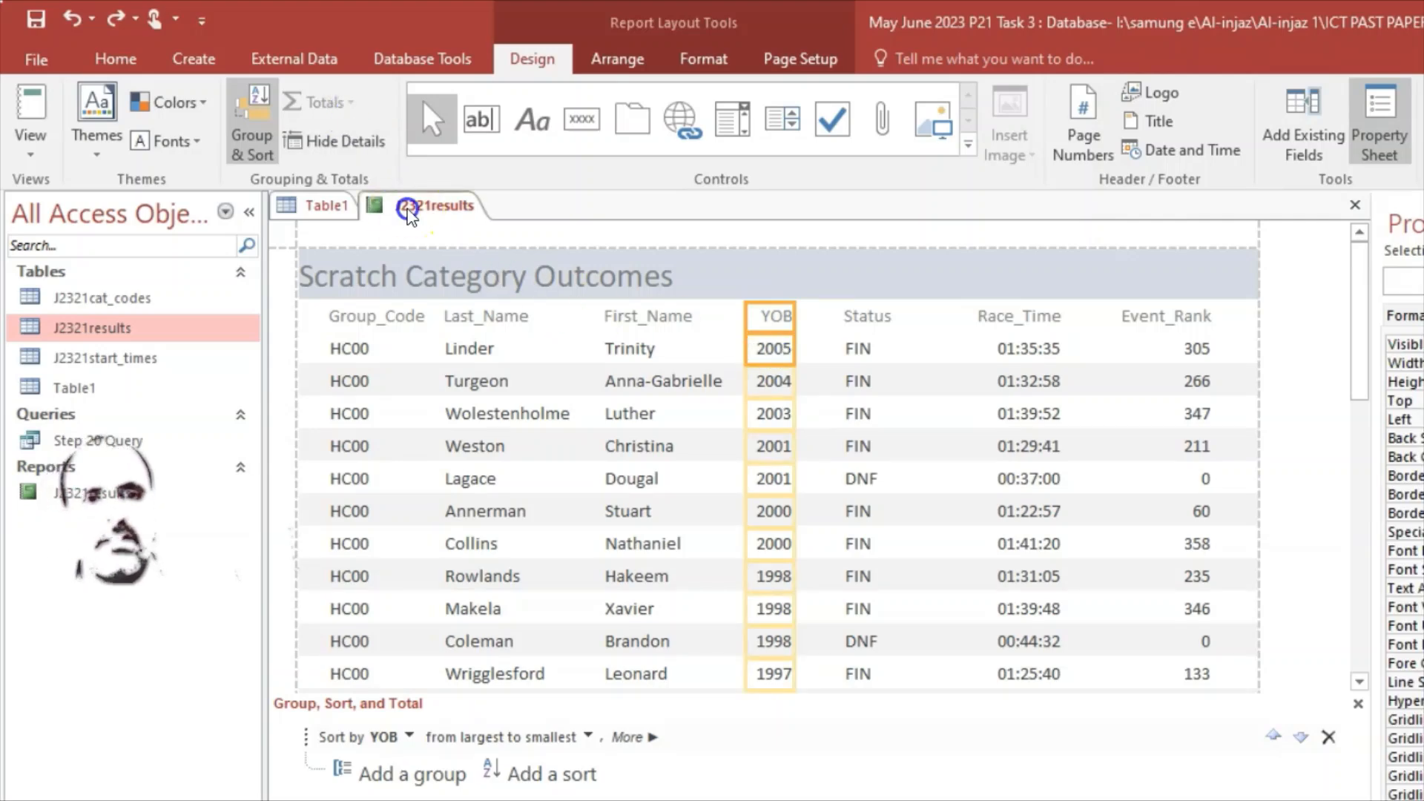
{"action": "left_click", "coordinate": [765, 446]}
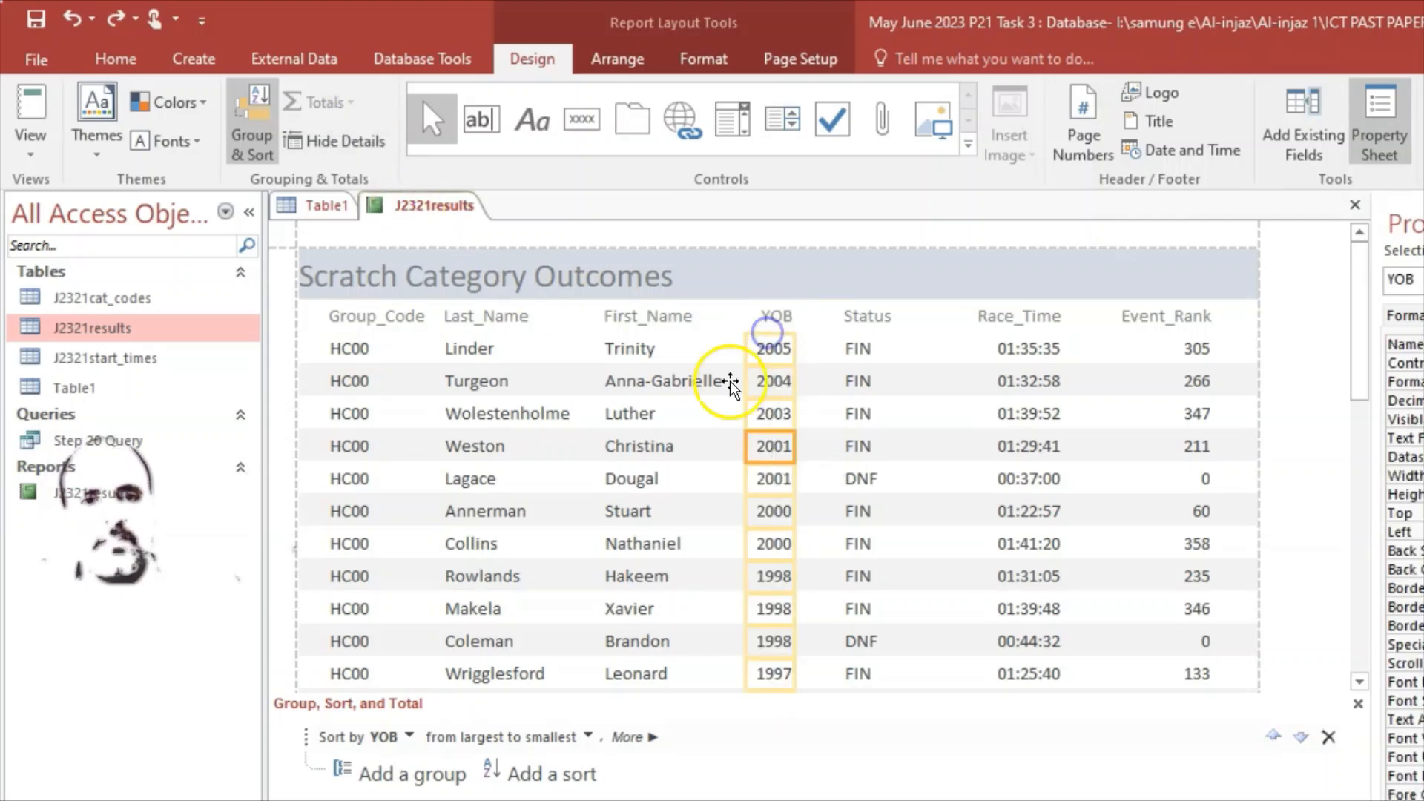
{"action": "left_click", "coordinate": [623, 382]}
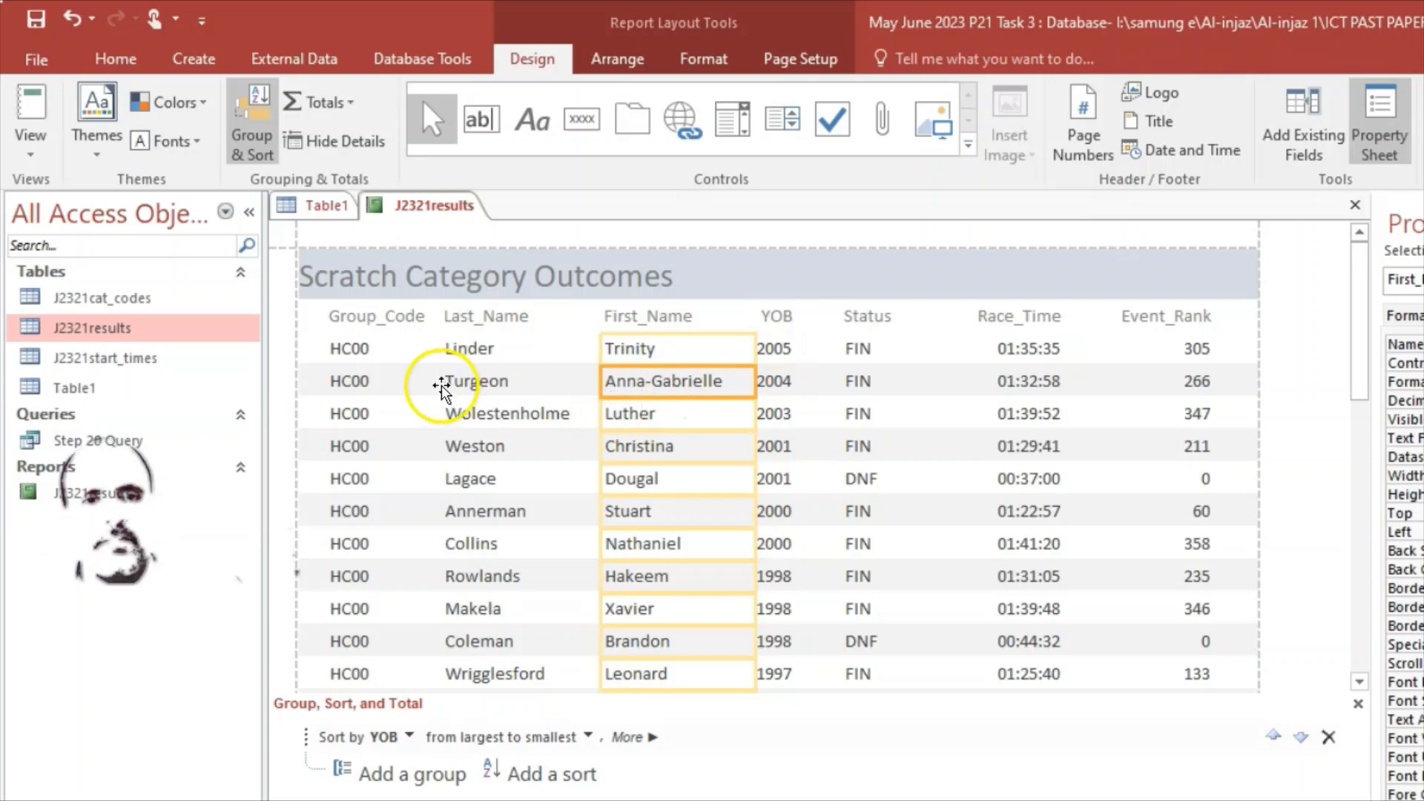
{"action": "left_click", "coordinate": [642, 317]}
{"action": "left_click", "coordinate": [482, 317]}
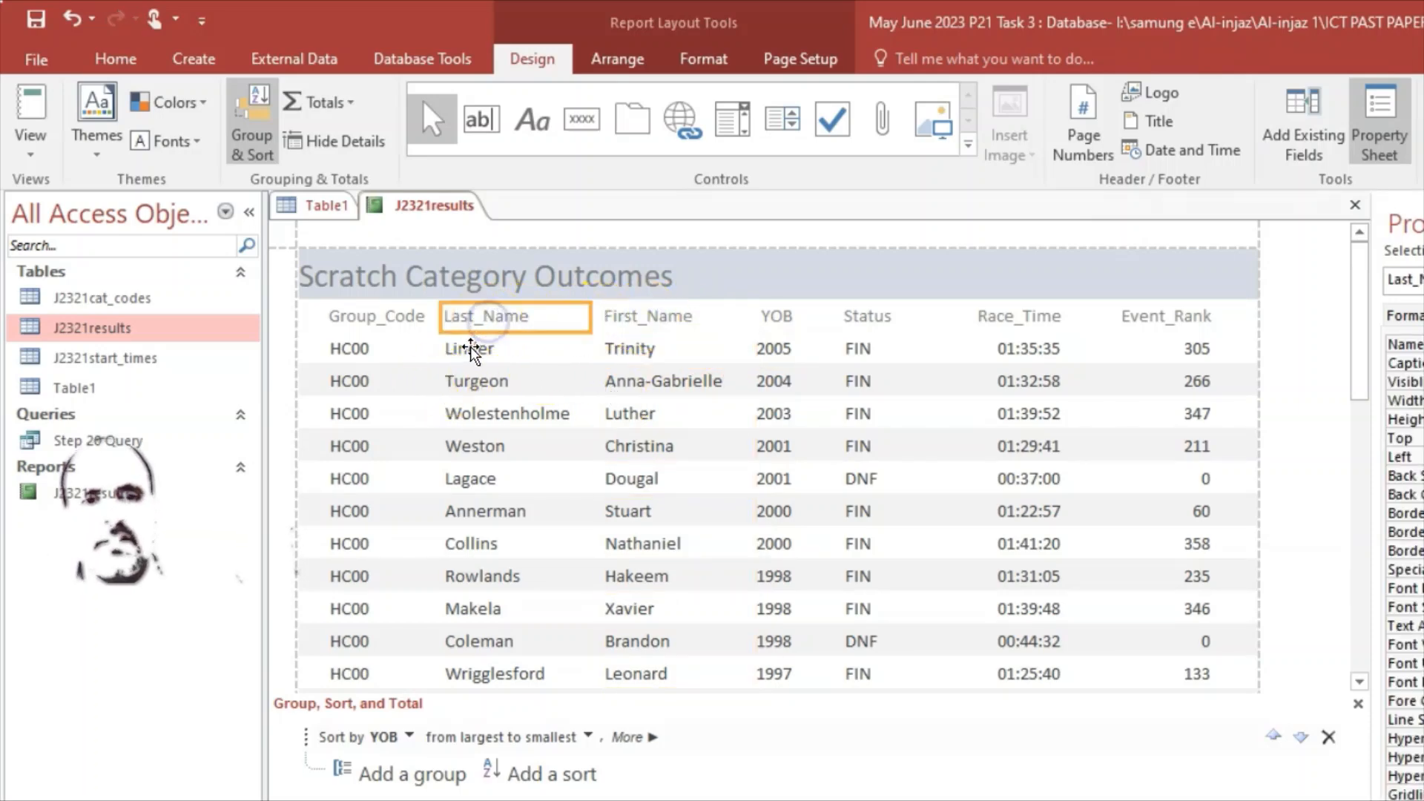
{"action": "left_click", "coordinate": [772, 318]}
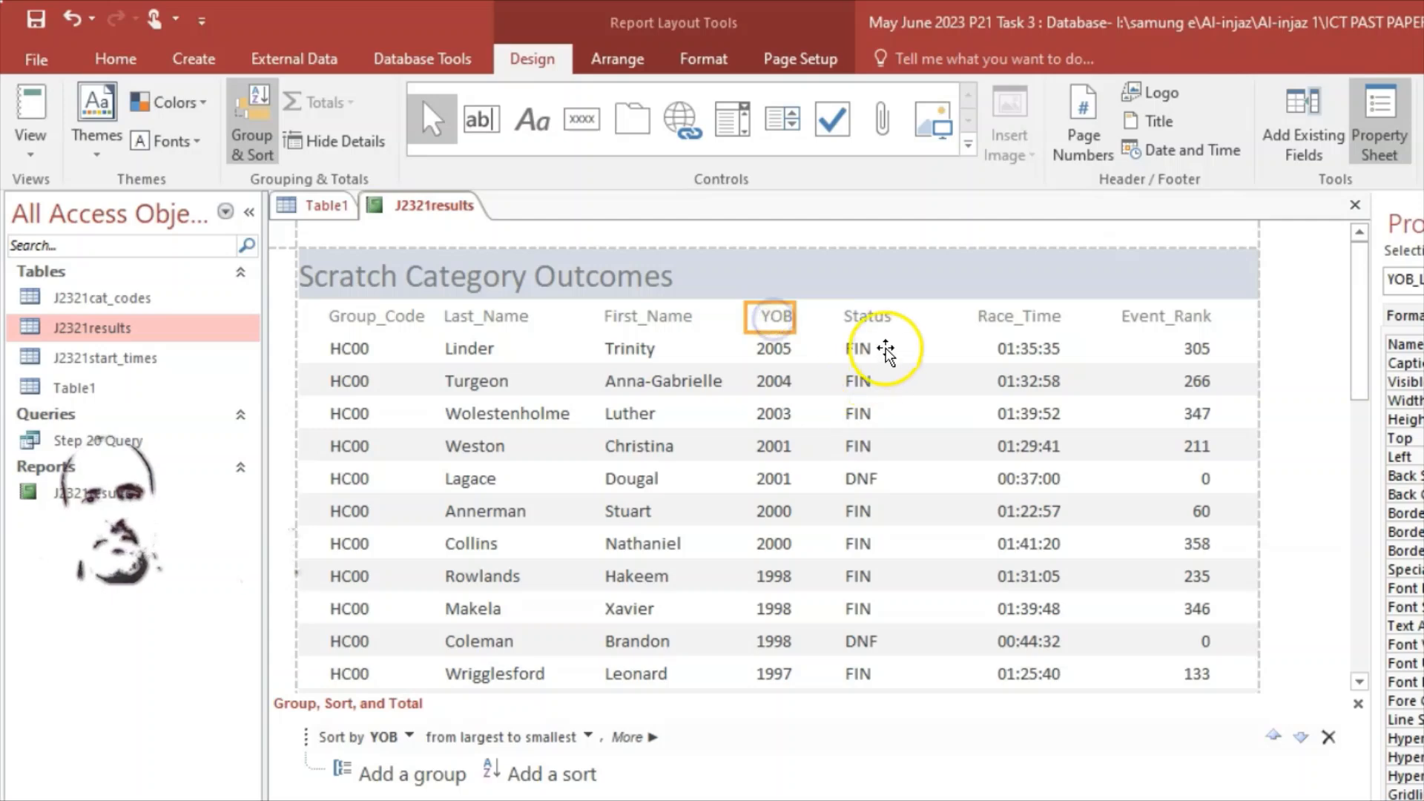
{"action": "left_click", "coordinate": [877, 319]}
{"action": "left_click", "coordinate": [1005, 324]}
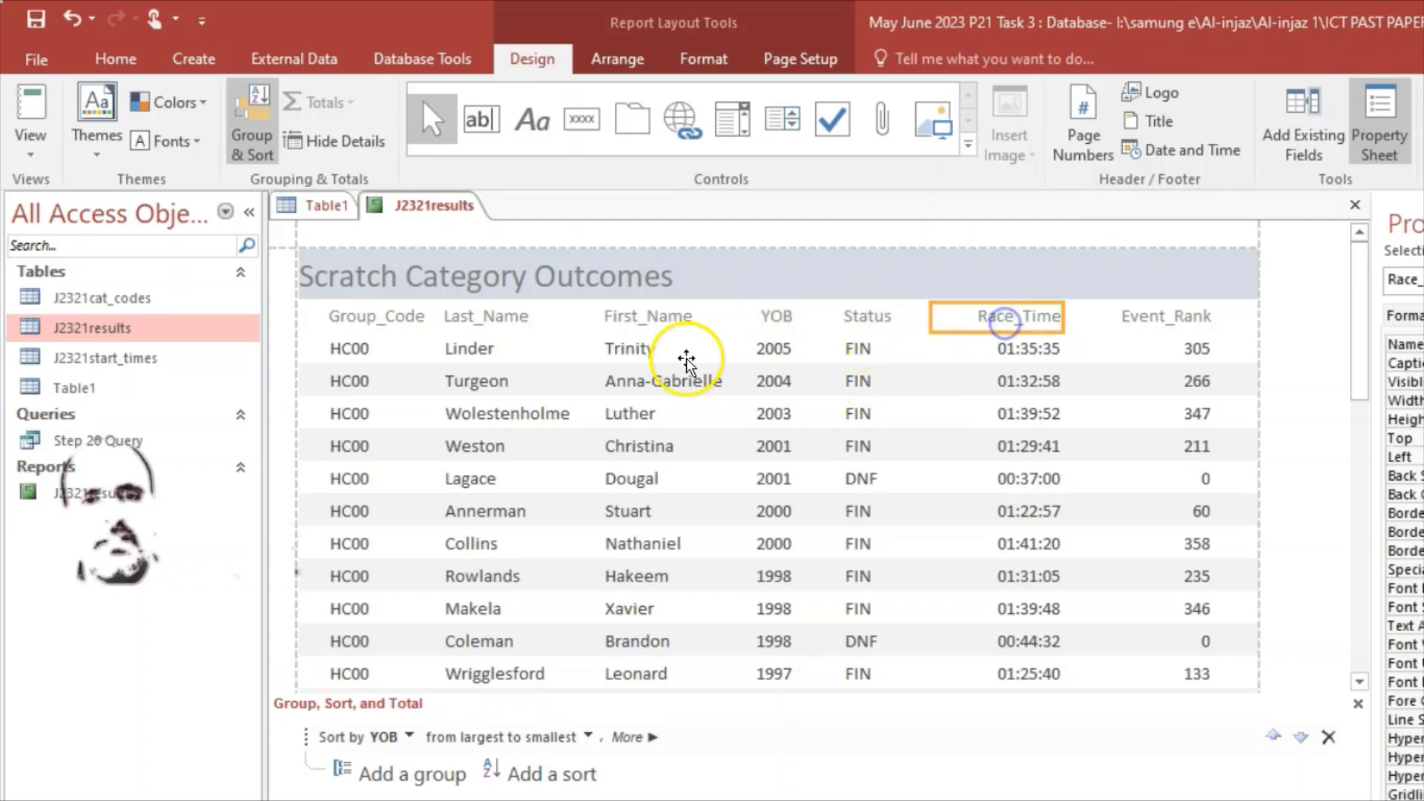
Step: Add a Count Records total of 32 beneath the First_Name column, then check the exam paper
{"action": "left_click", "coordinate": [639, 321]}
{"action": "left_click", "coordinate": [638, 349]}
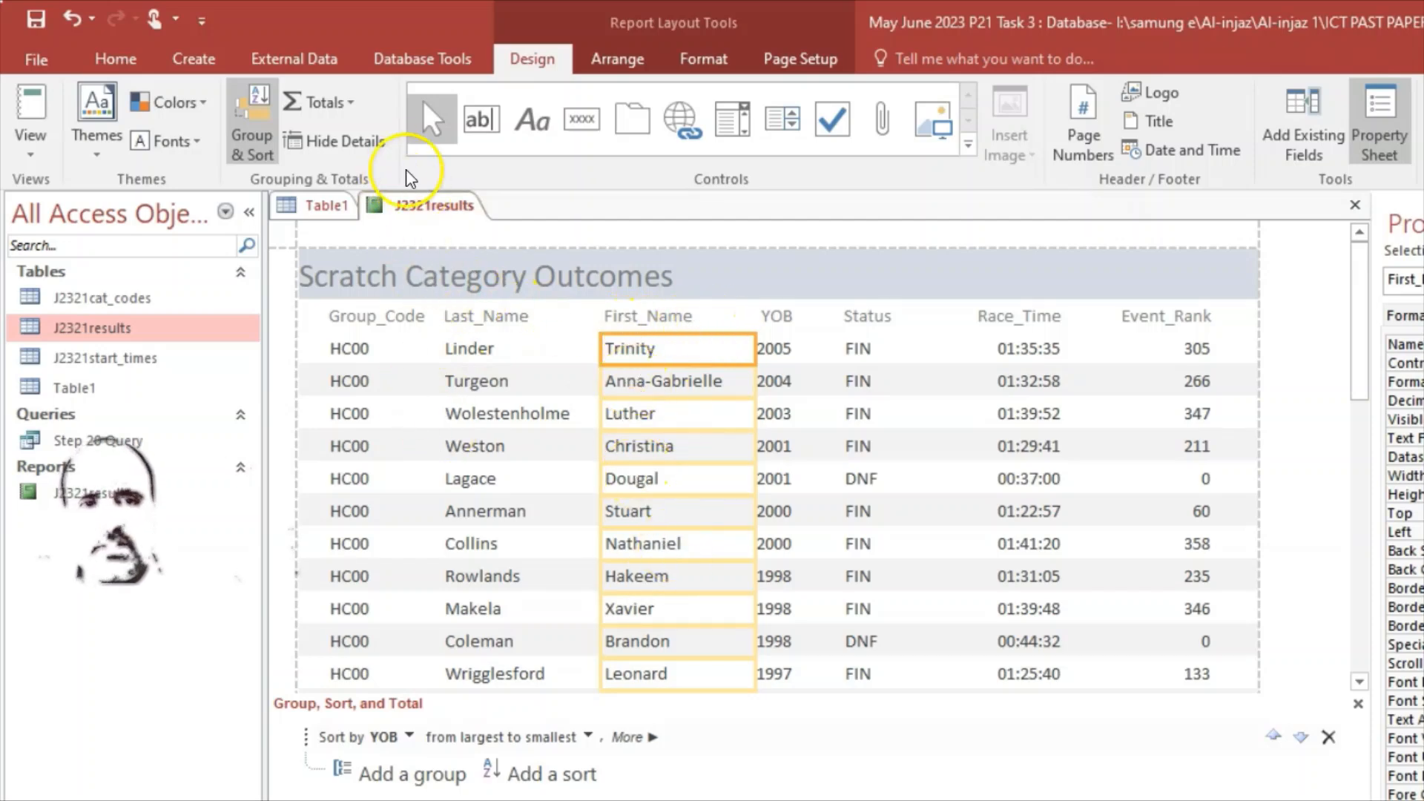
{"action": "left_click", "coordinate": [353, 108]}
{"action": "left_click", "coordinate": [369, 192]}
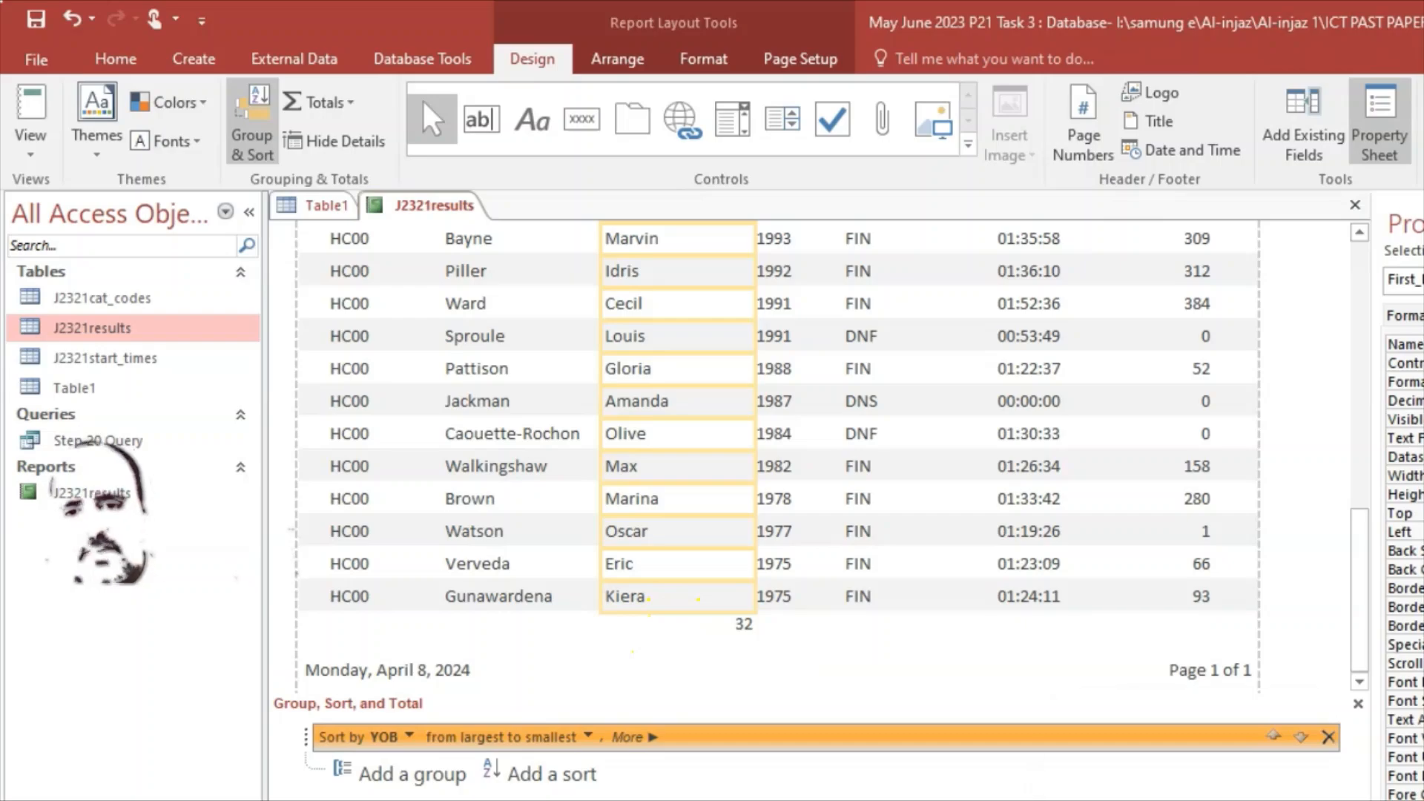
{"action": "left_click", "coordinate": [1168, 799]}
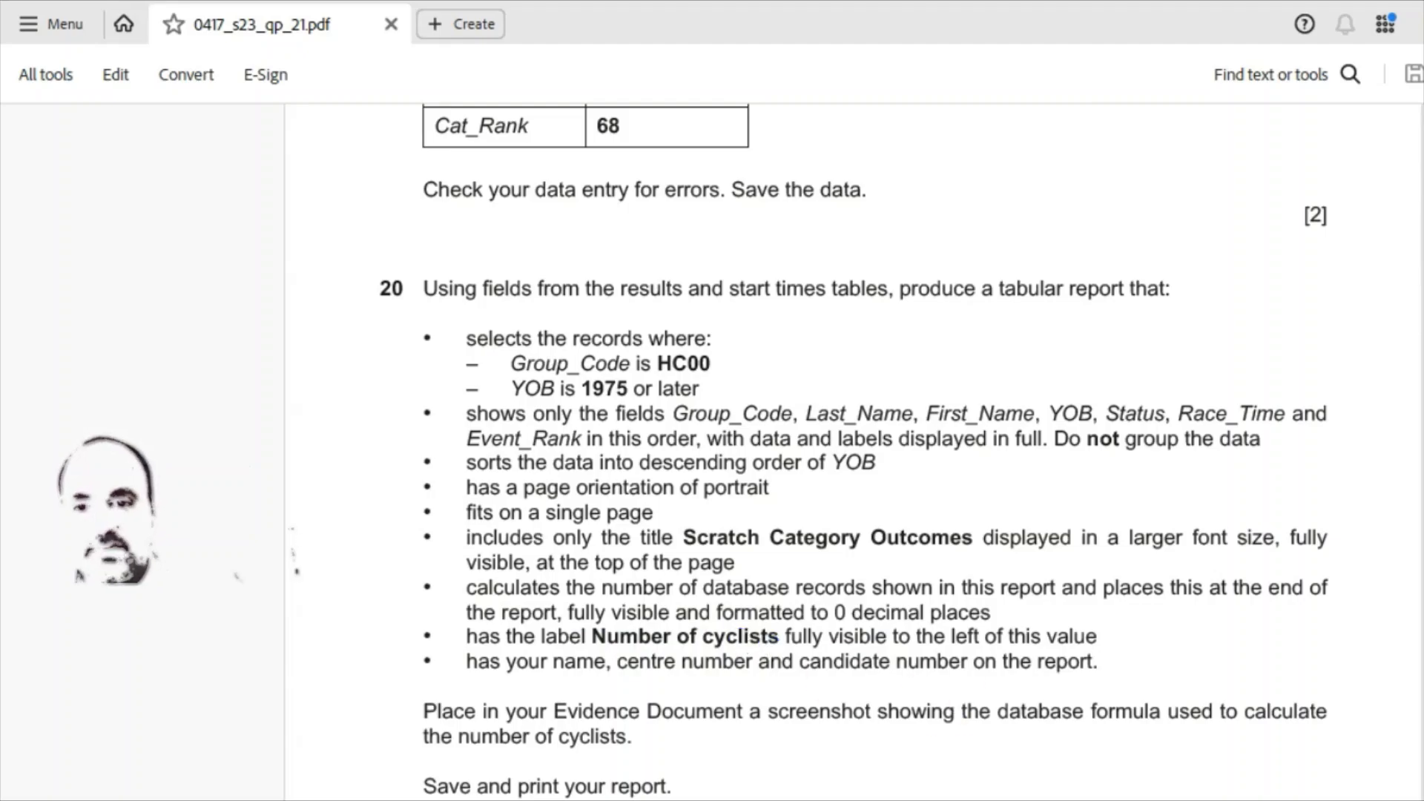
{"action": "key", "text": "alt+Tab"}
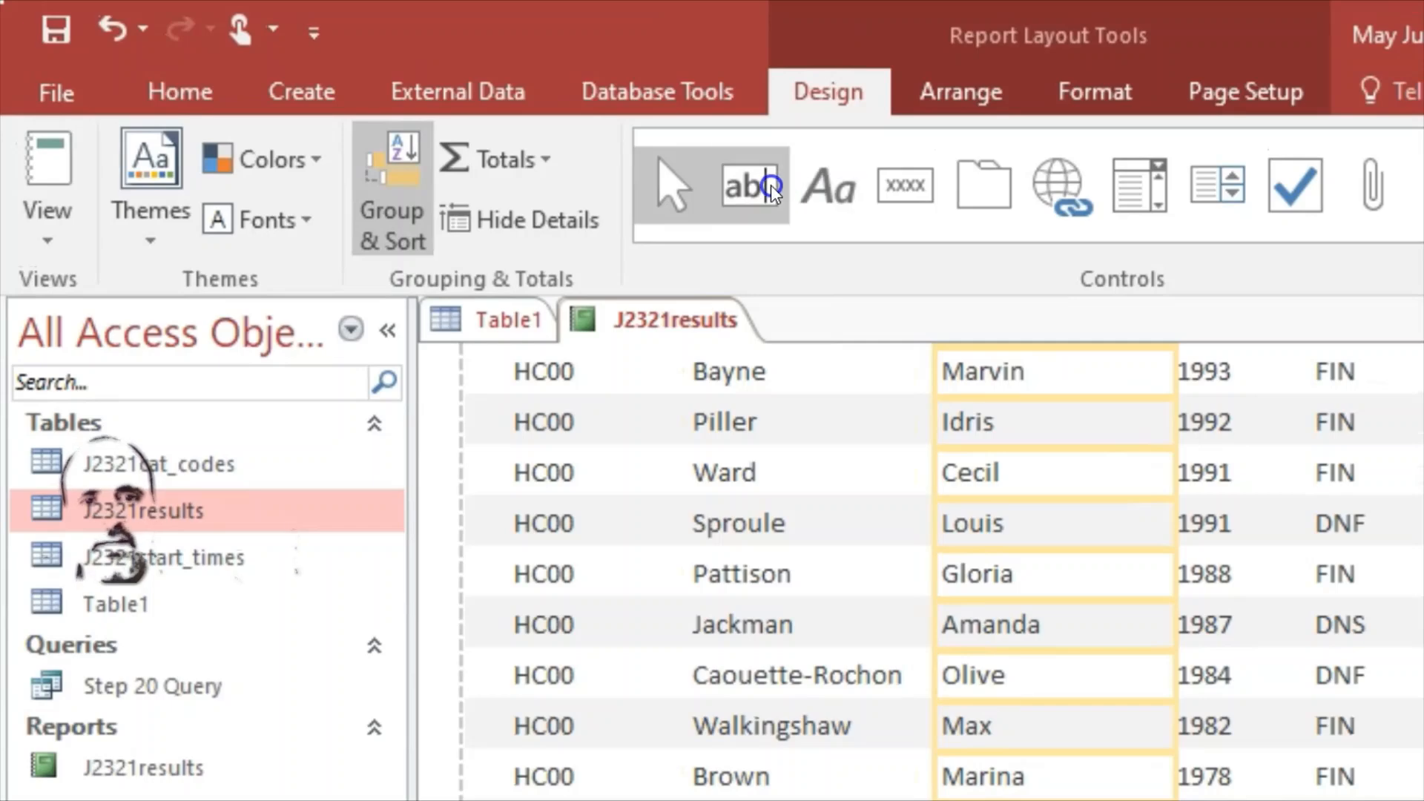
{"action": "left_click", "coordinate": [825, 185]}
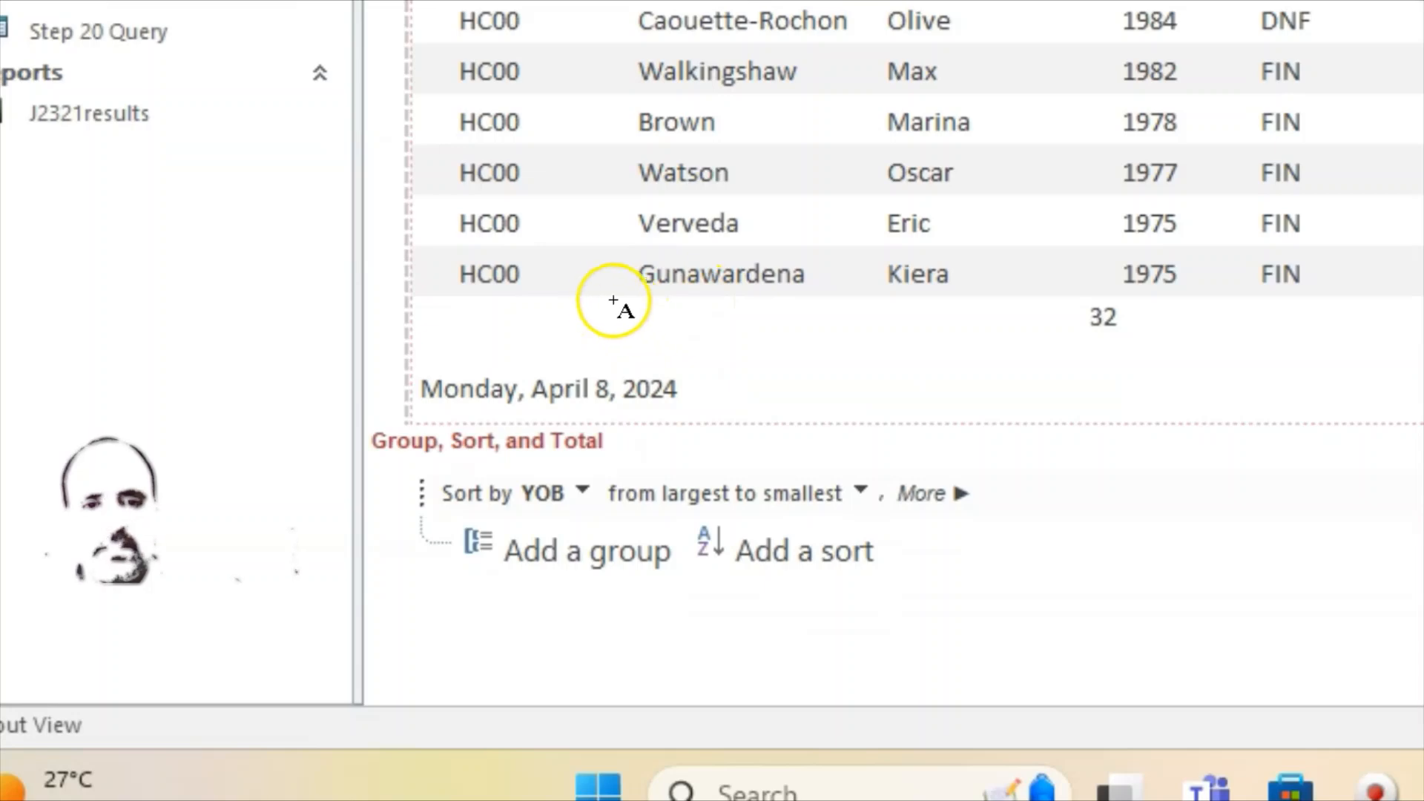
{"action": "left_click", "coordinate": [845, 346]}
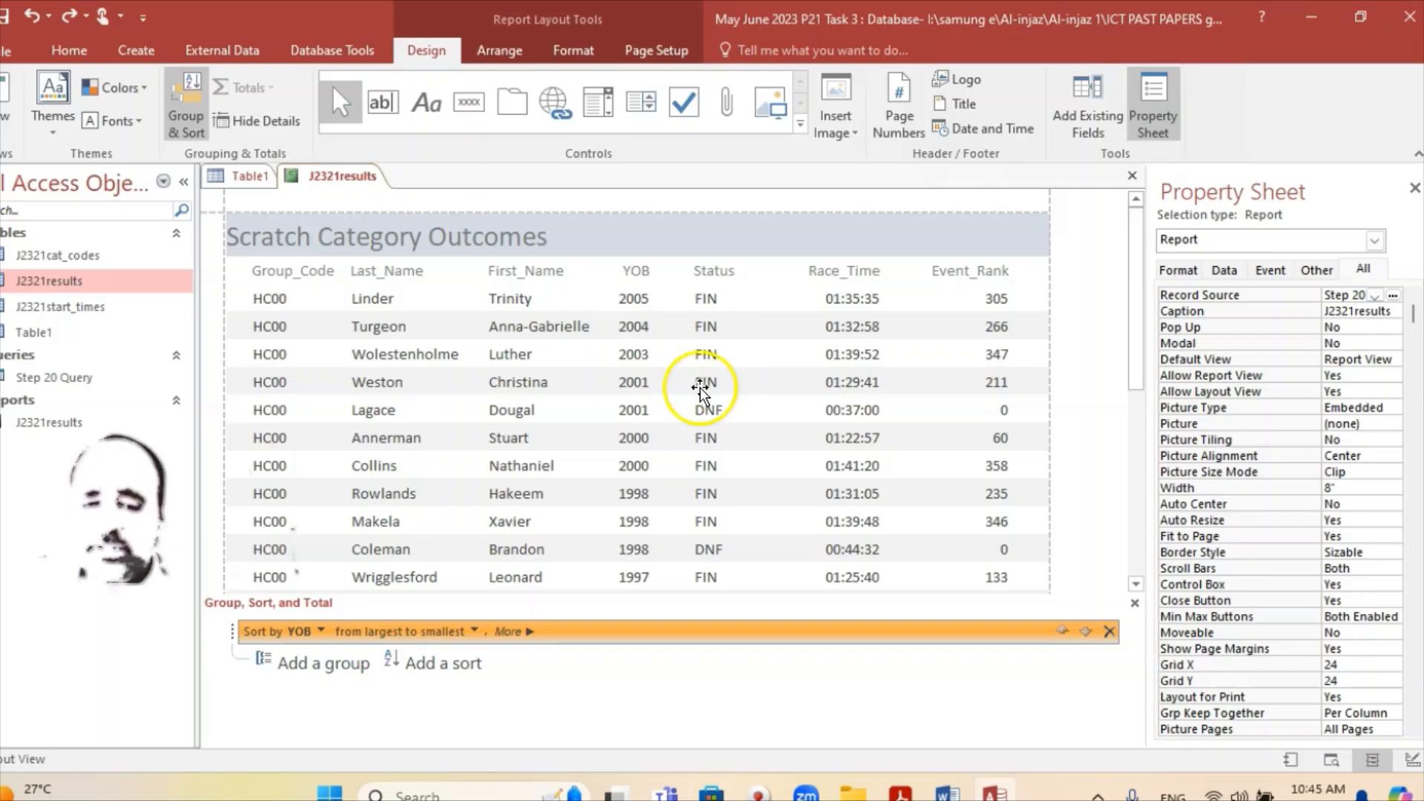
Step: Save and close the J2321results report, then reopen it from the navigation pane
{"action": "right_click", "coordinate": [341, 191]}
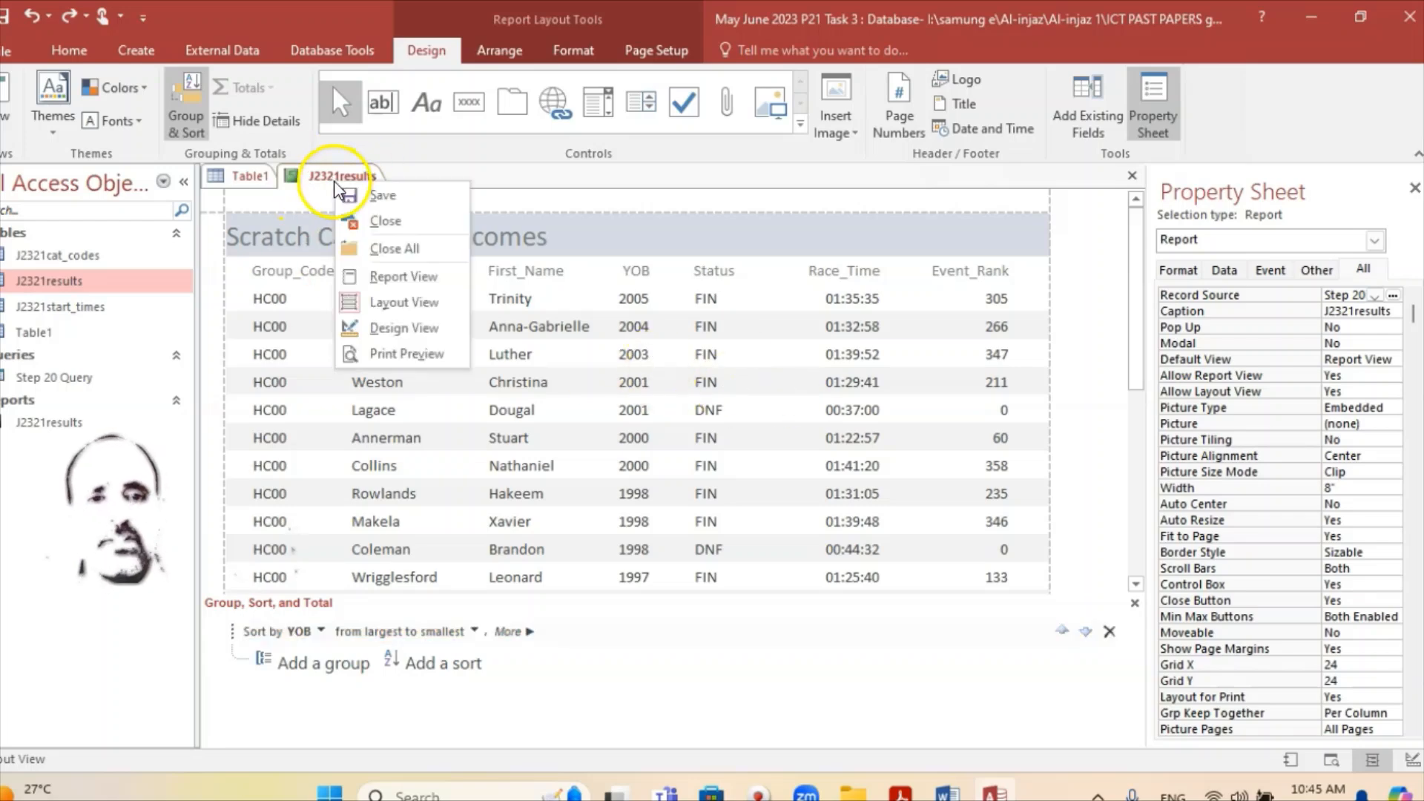
{"action": "left_click", "coordinate": [376, 198]}
{"action": "right_click", "coordinate": [345, 178]}
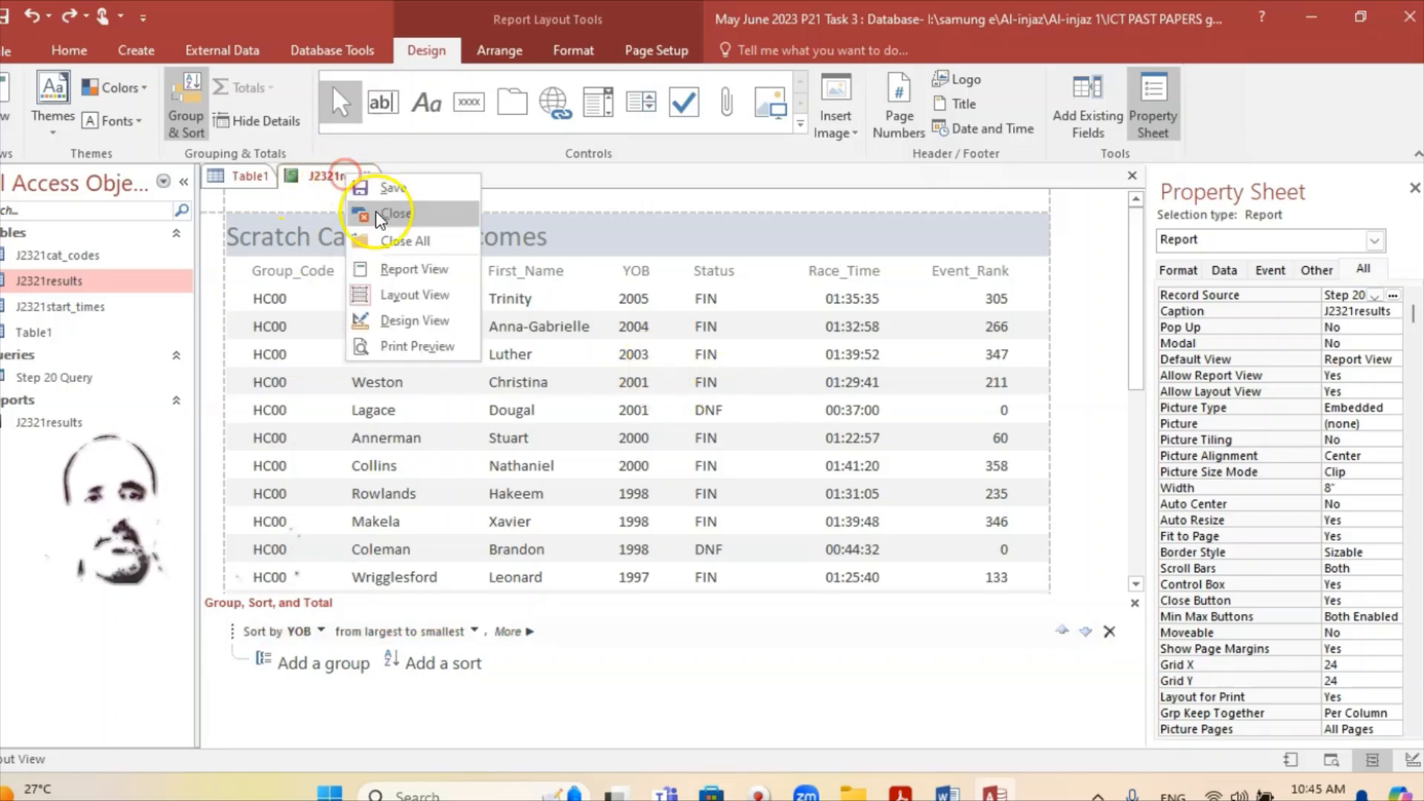
{"action": "left_click", "coordinate": [378, 215]}
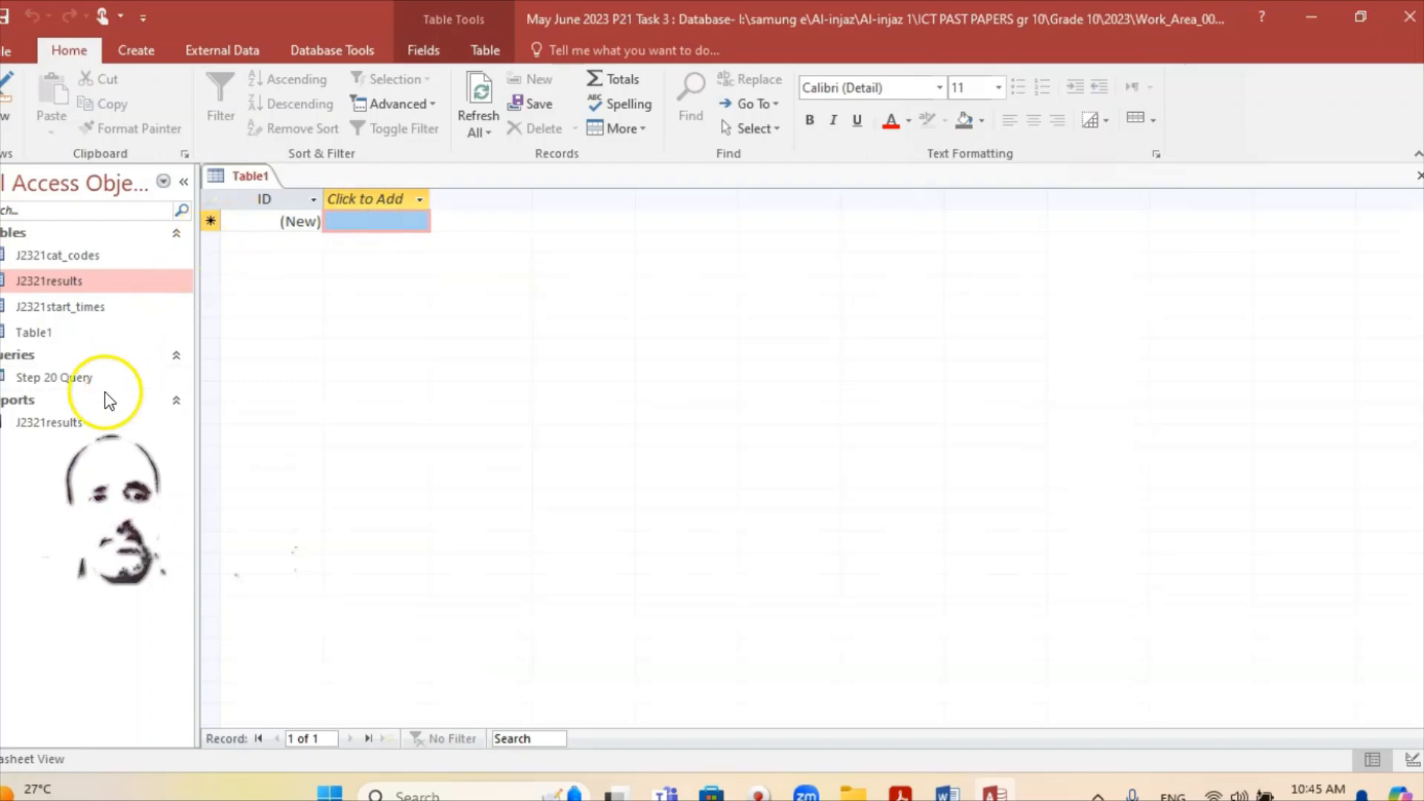
{"action": "left_click", "coordinate": [64, 423]}
{"action": "double_click", "coordinate": [64, 424]}
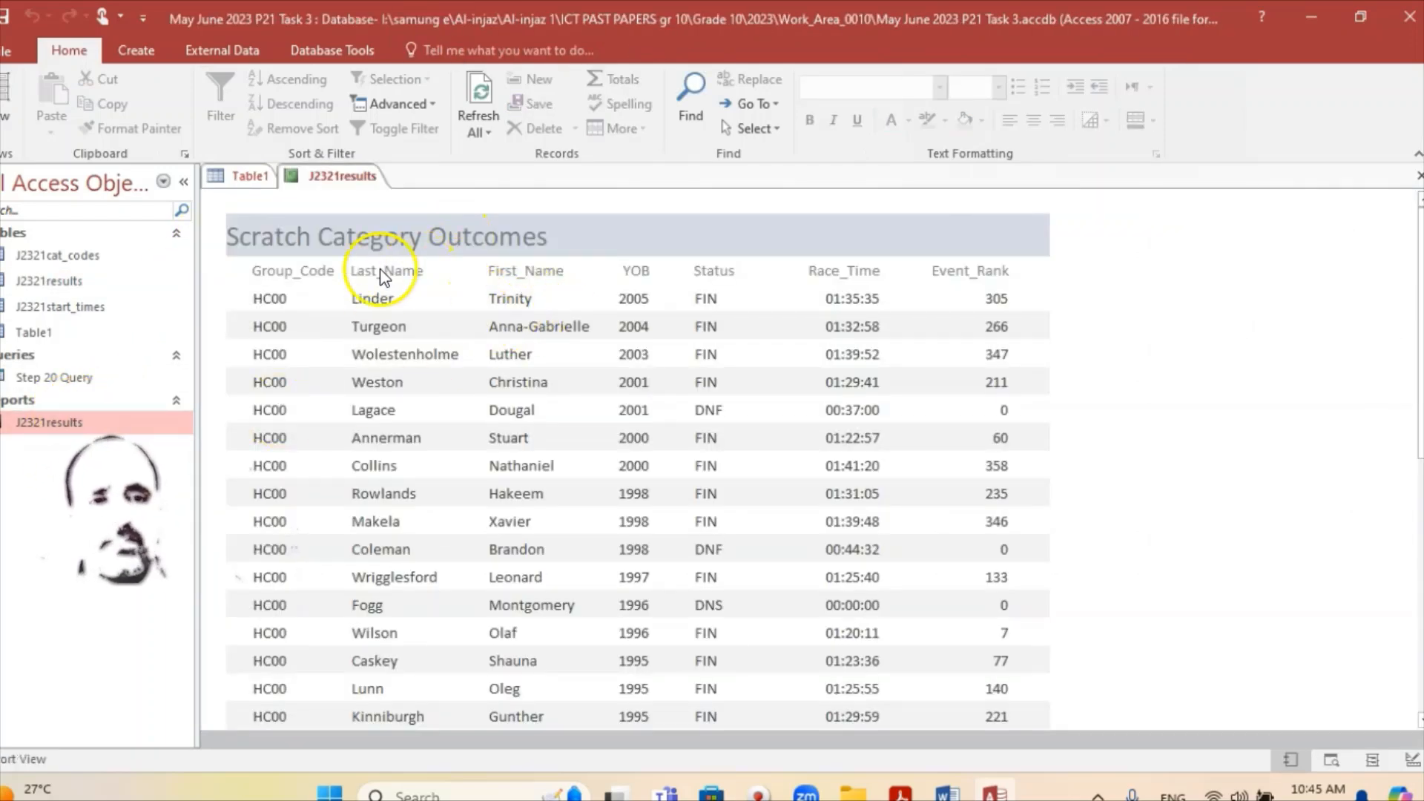
Step: Switch the reopened report to Design view to show the =Count(*) footer
{"action": "scroll", "coordinate": [483, 338], "scroll_direction": "down", "scroll_amount": 1}
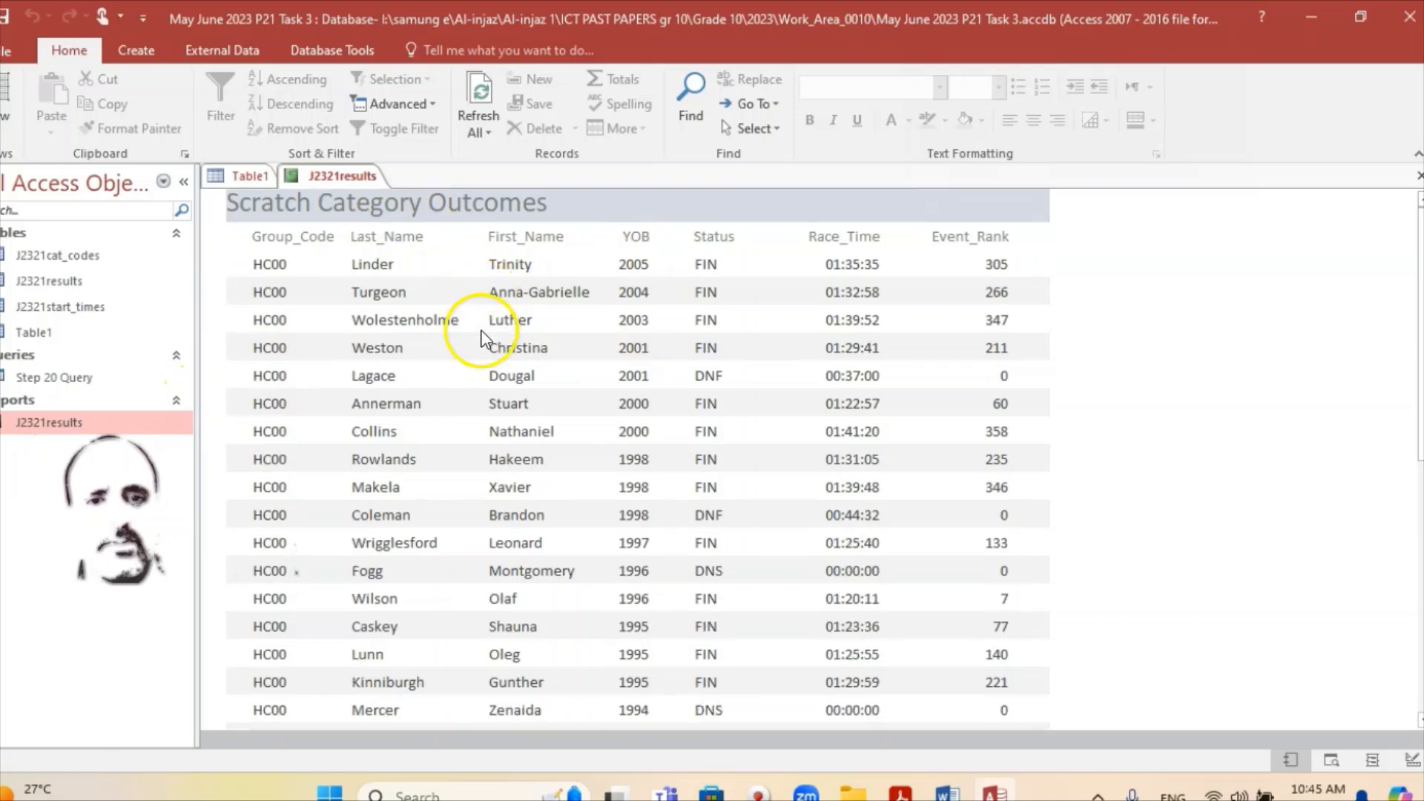
{"action": "scroll", "coordinate": [484, 337], "scroll_direction": "up", "scroll_amount": 1}
{"action": "right_click", "coordinate": [330, 177]}
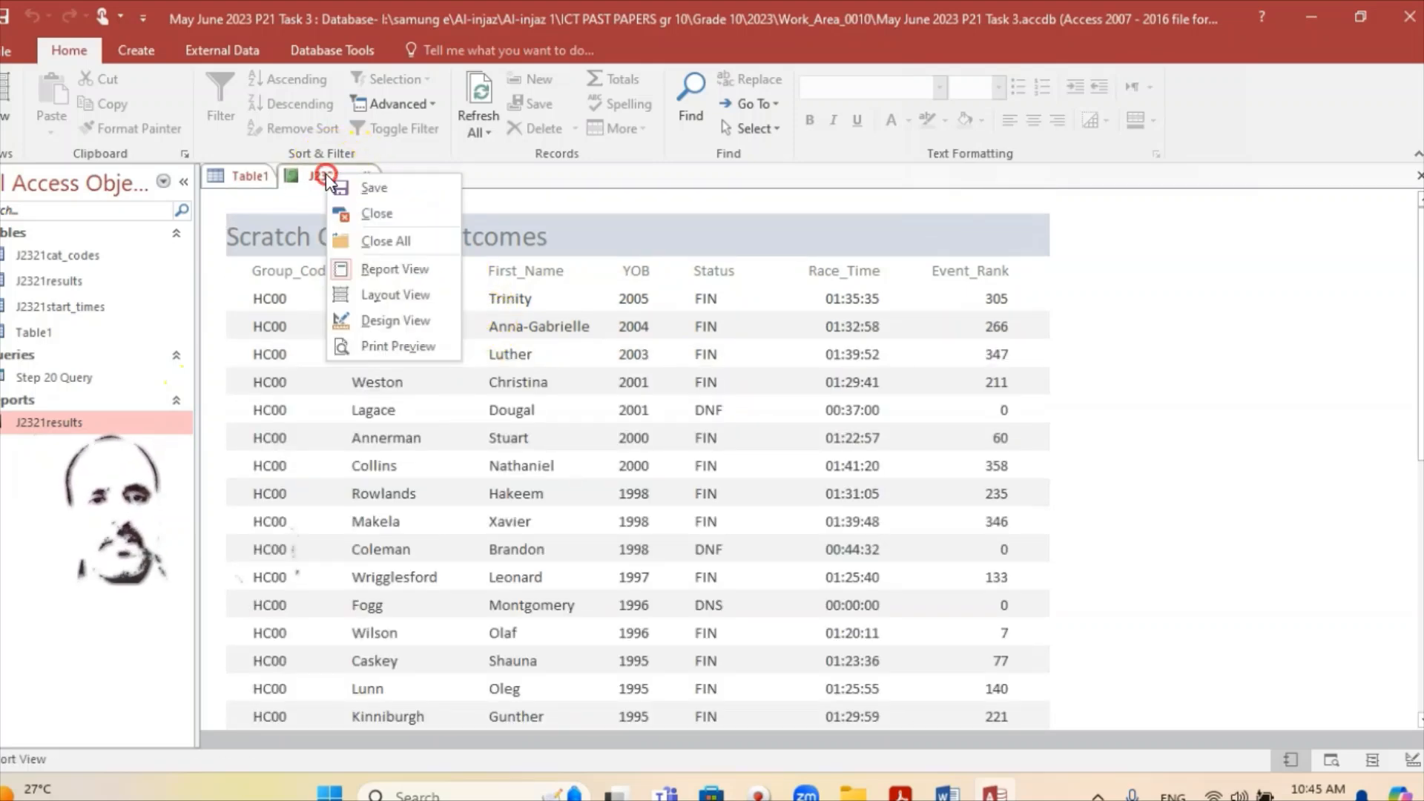
{"action": "left_click", "coordinate": [400, 320]}
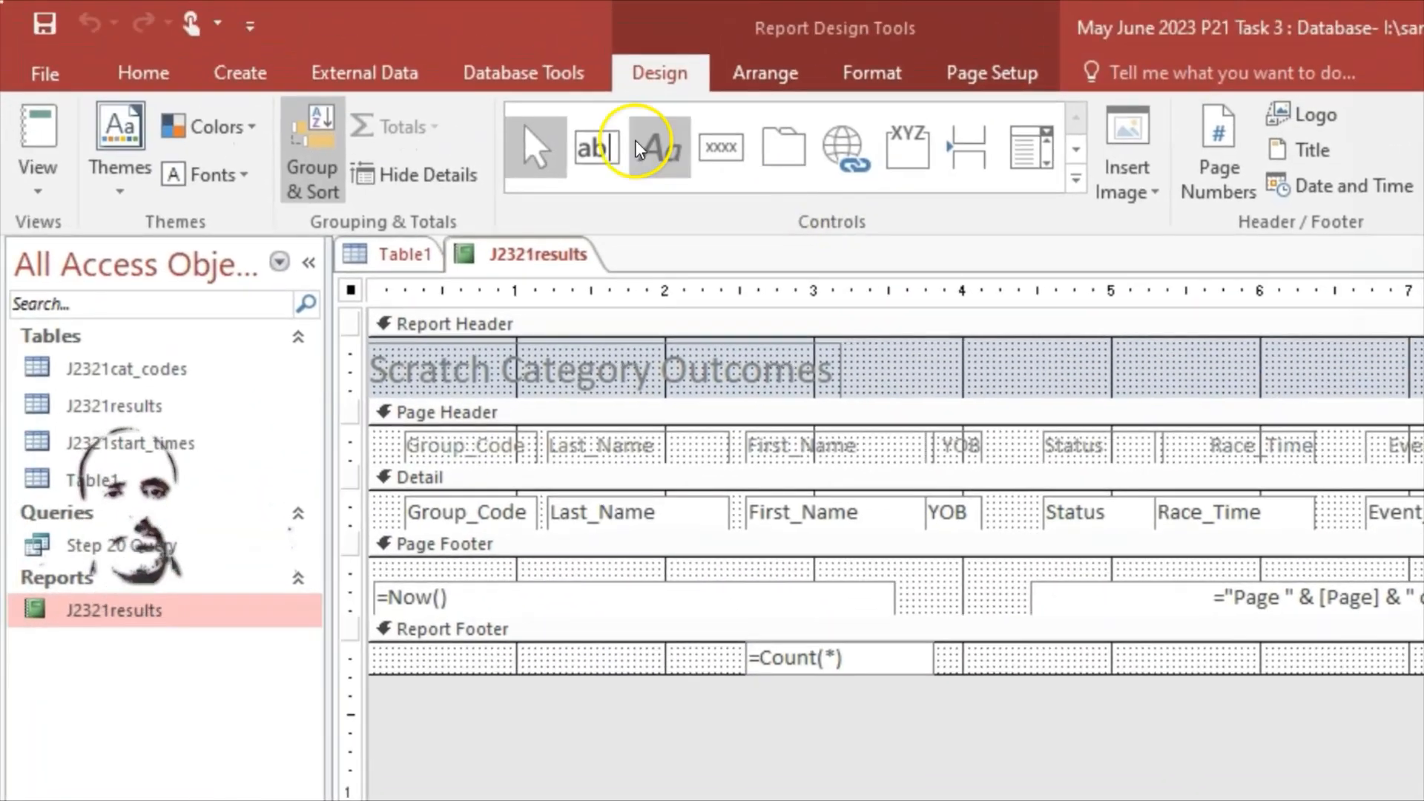
Step: Draw a 'Number of Cyclists' label in the Report Footer left of the =Count(*) box
{"action": "left_click", "coordinate": [650, 158]}
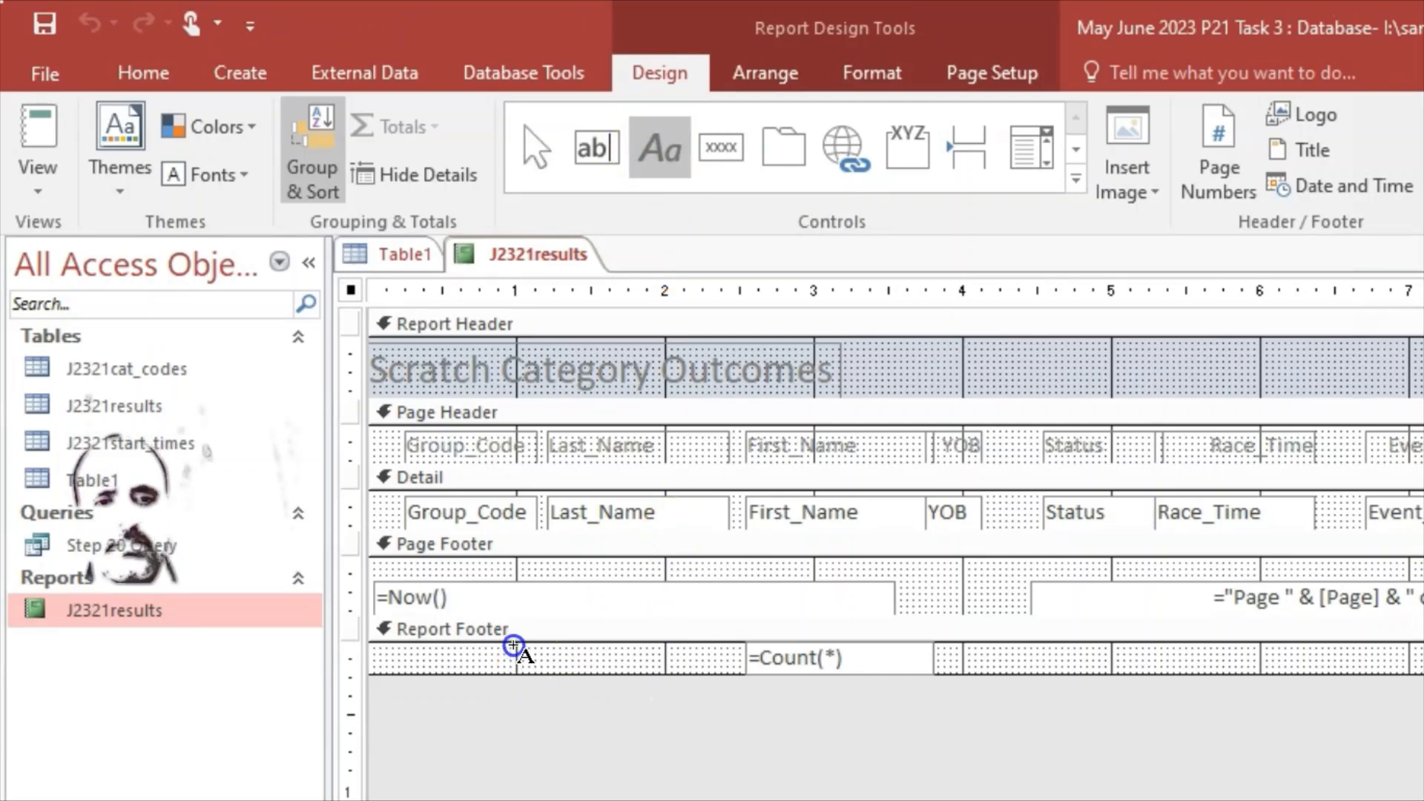
{"action": "left_click_drag", "start_coordinate": [514, 646], "coordinate": [716, 682]}
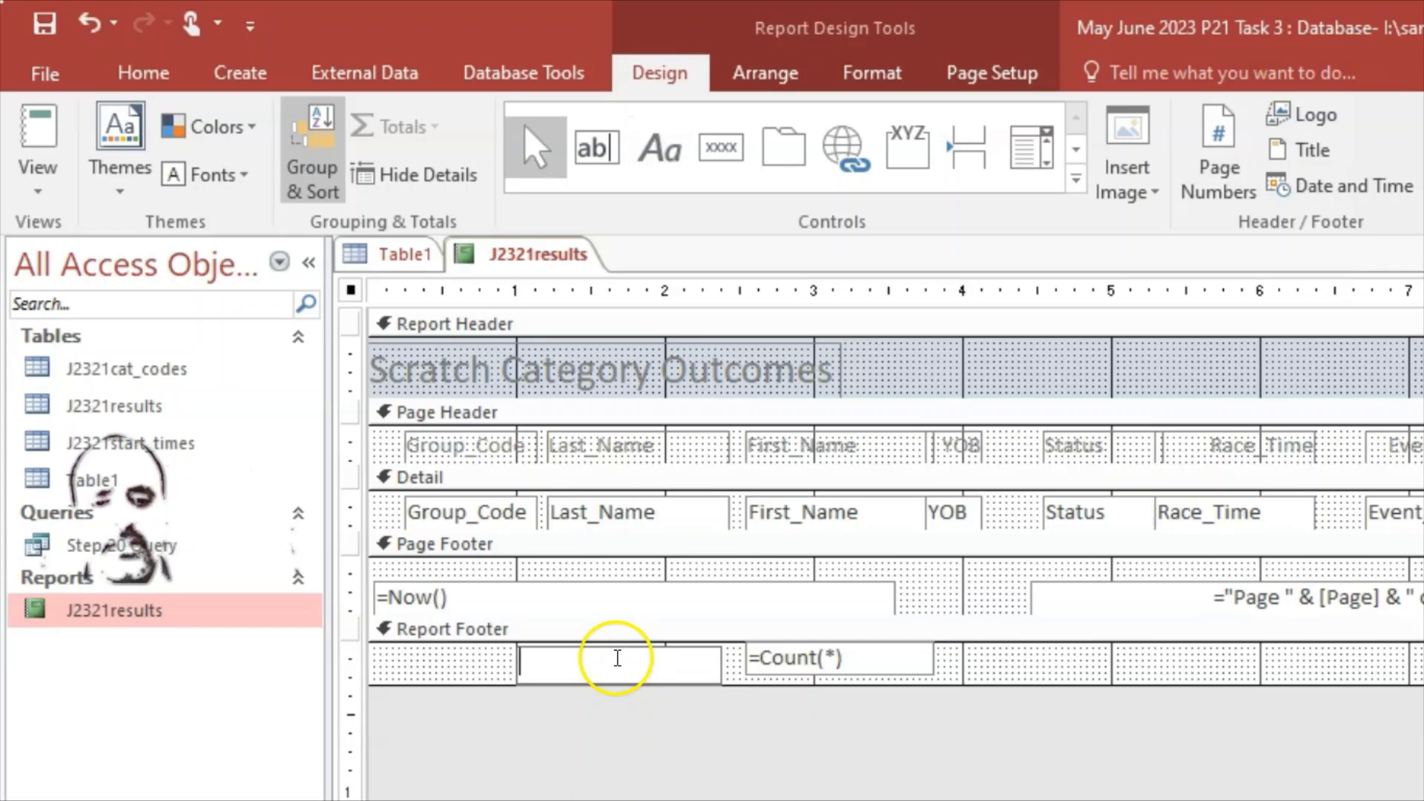
{"action": "key", "text": "alt+Tab"}
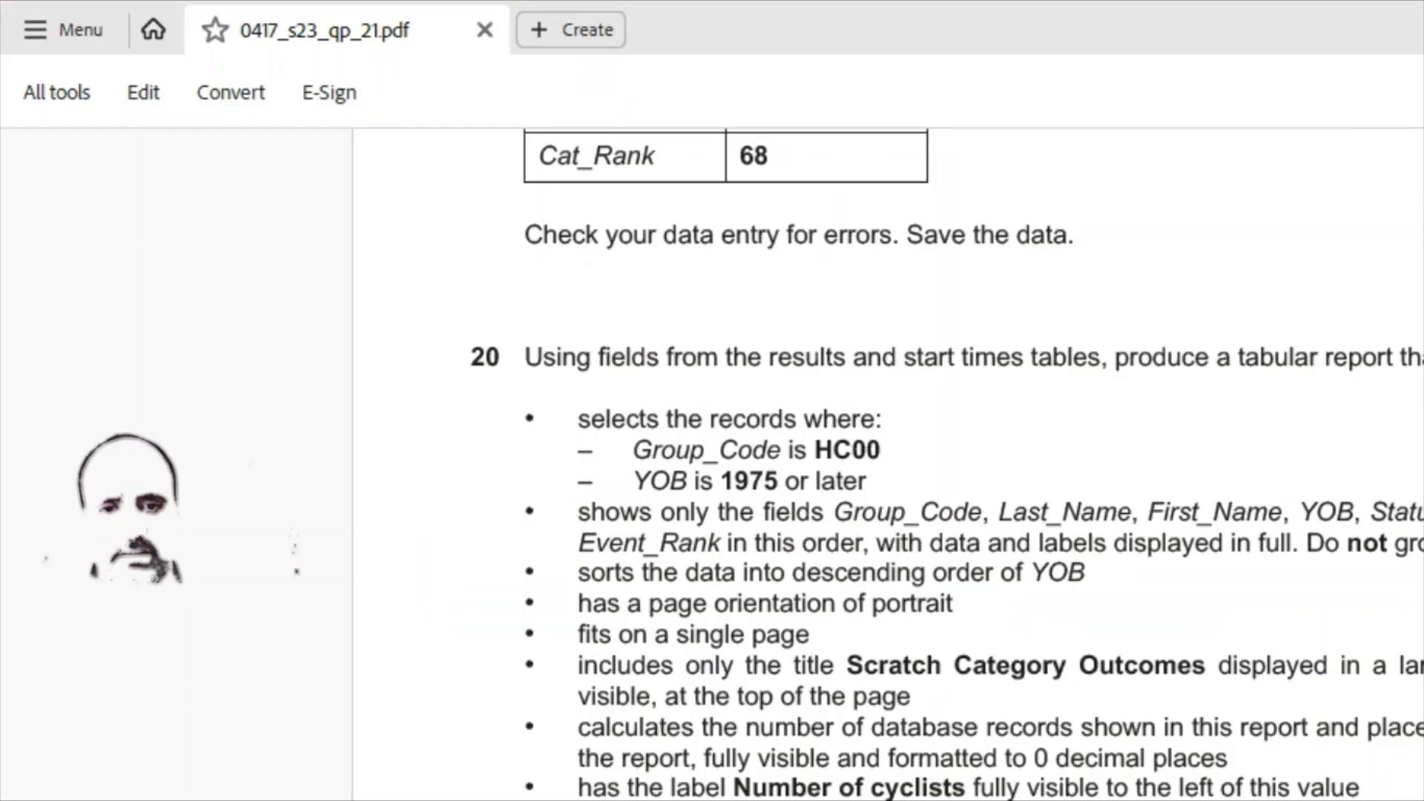
{"action": "key", "text": "alt+Tab"}
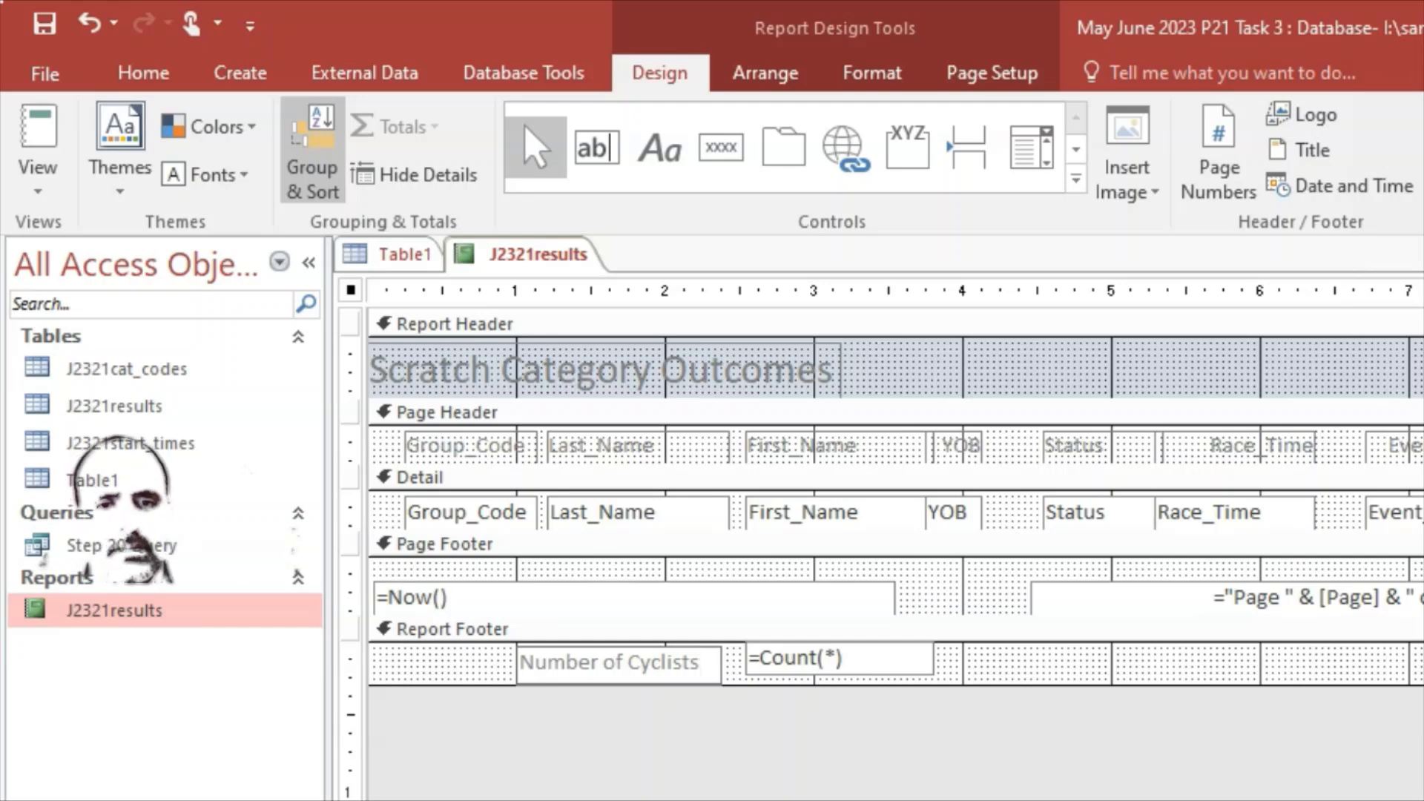
{"action": "left_click", "coordinate": [636, 775]}
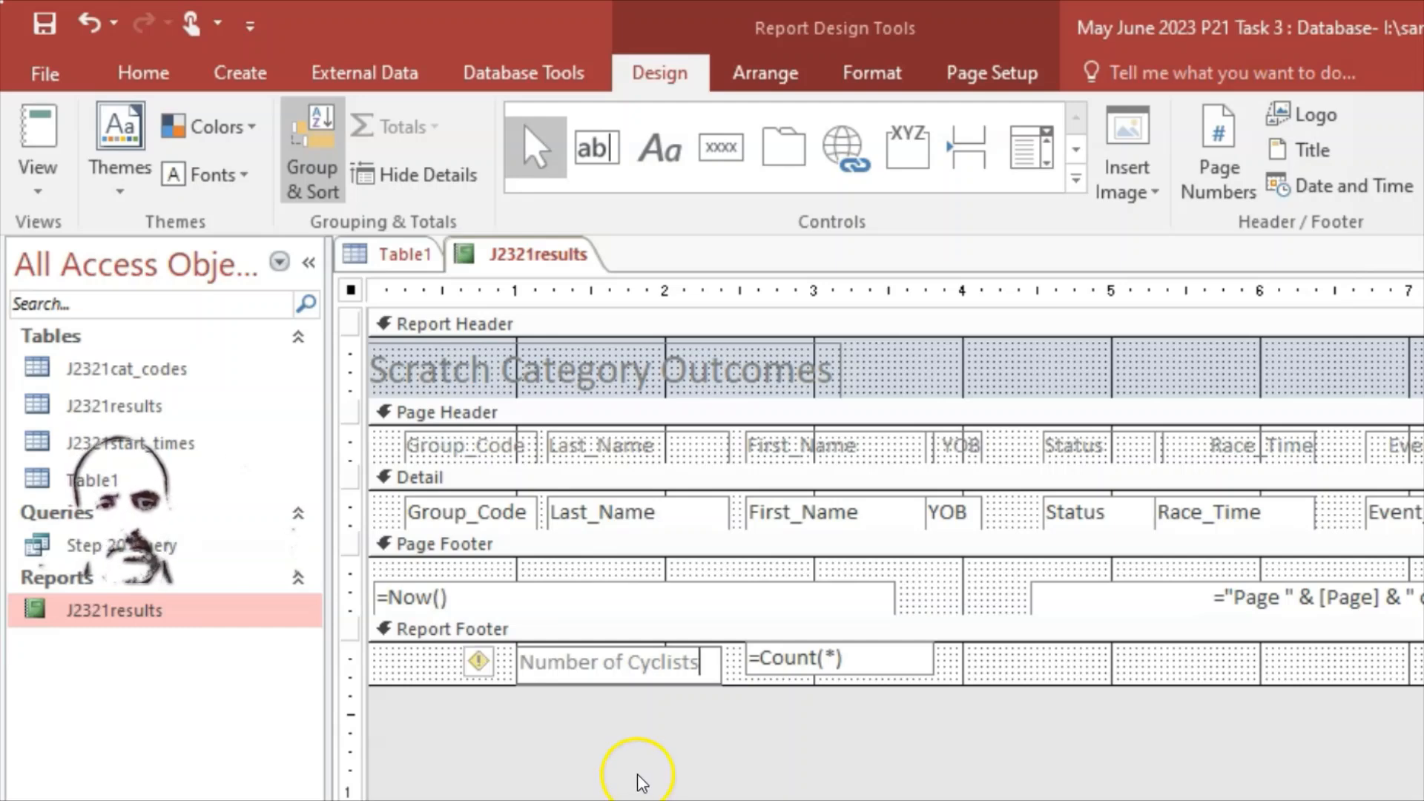
Step: Align the Number of Cyclists label level with the record count and deselect it
{"action": "left_click", "coordinate": [567, 659]}
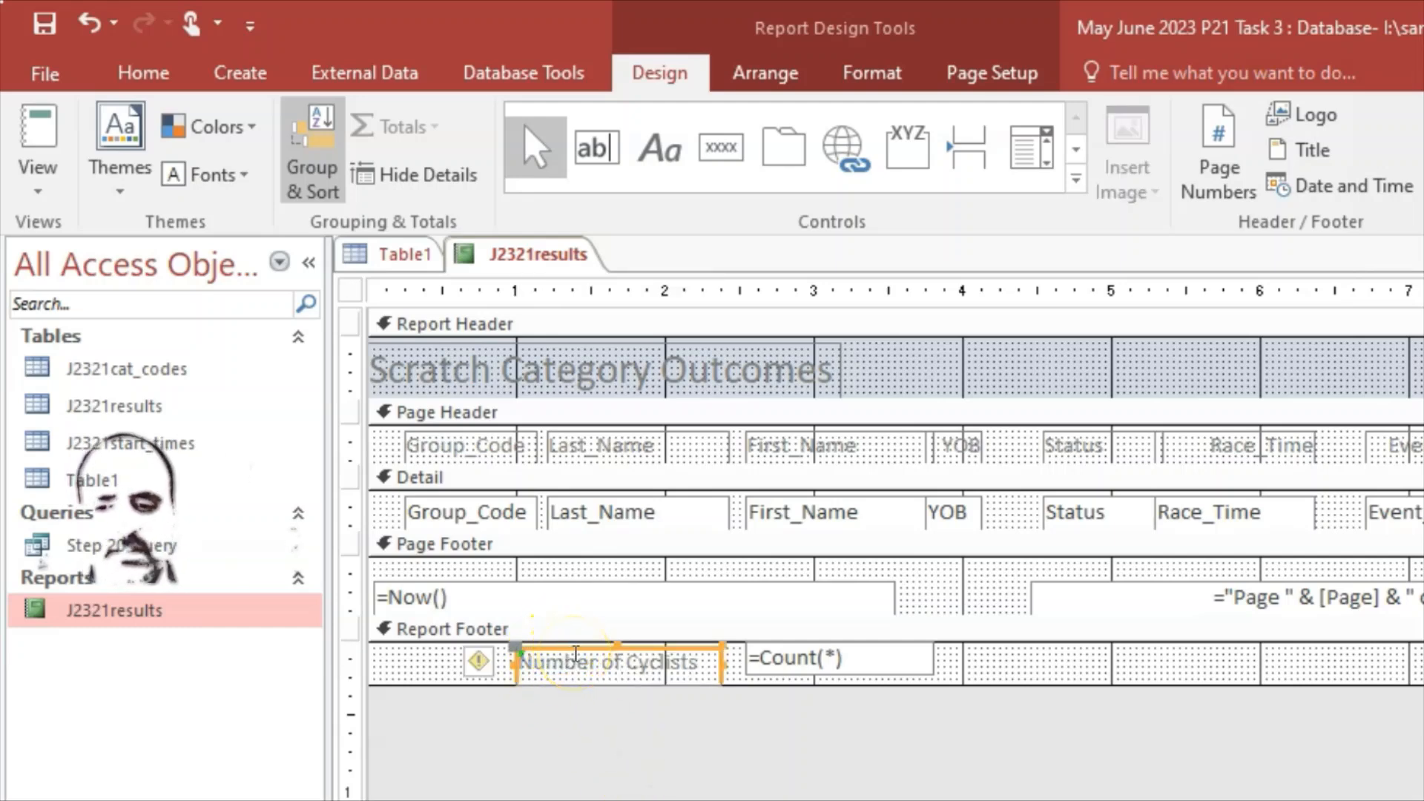
{"action": "key", "text": "Up"}
{"action": "key", "text": "Up"}
{"action": "key", "text": "Down"}
{"action": "key", "text": "Down"}
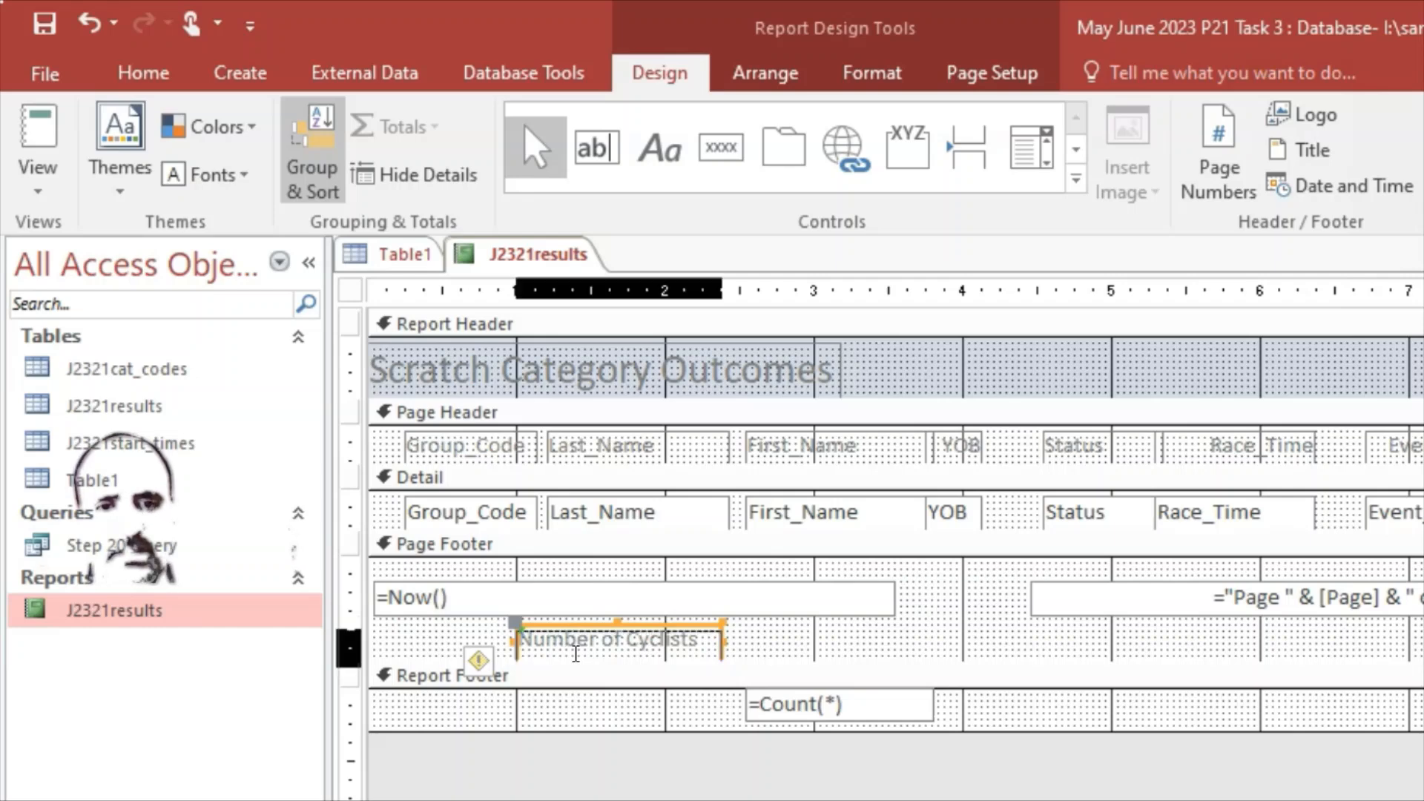
{"action": "key", "text": "Down"}
{"action": "left_click_drag", "start_coordinate": [567, 629], "coordinate": [623, 667]}
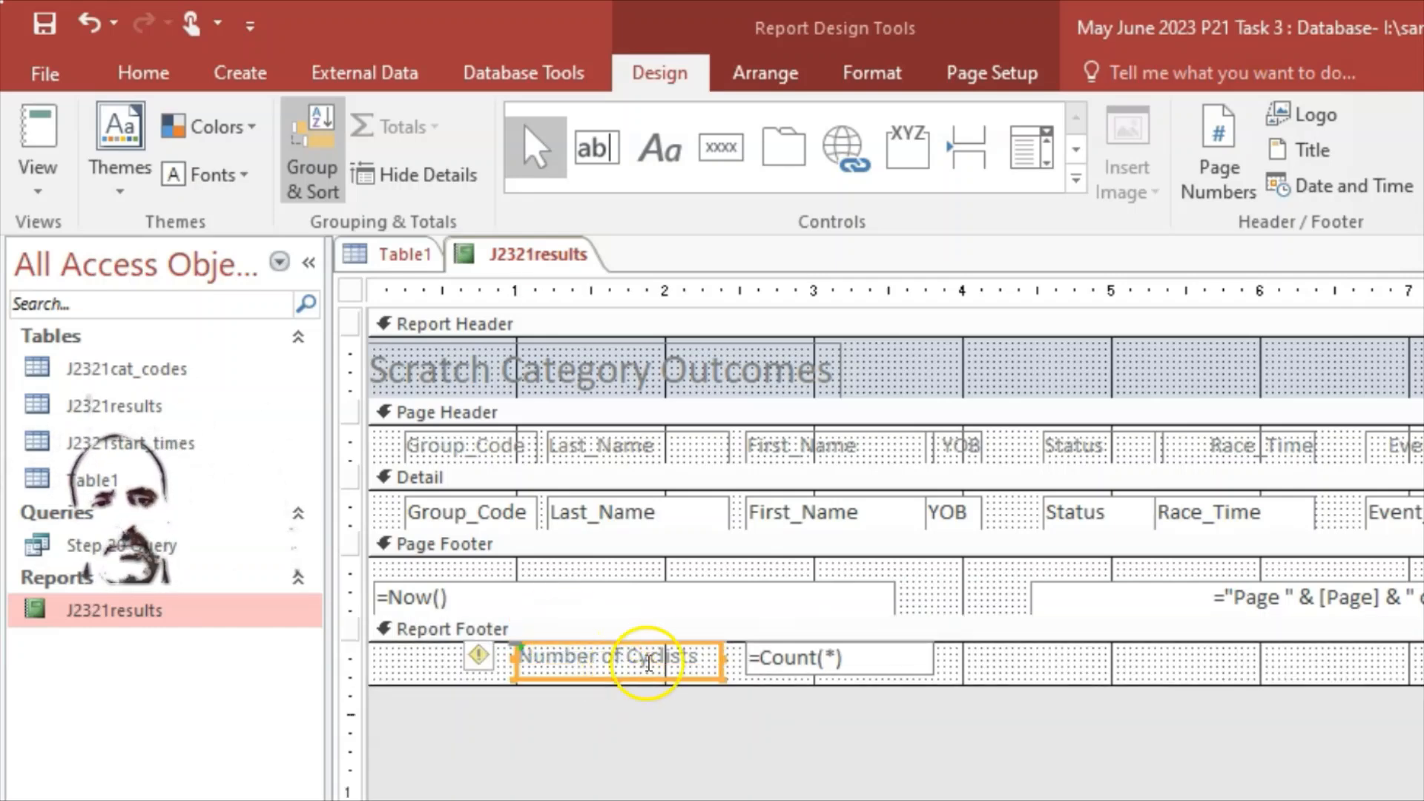
{"action": "left_click", "coordinate": [864, 753]}
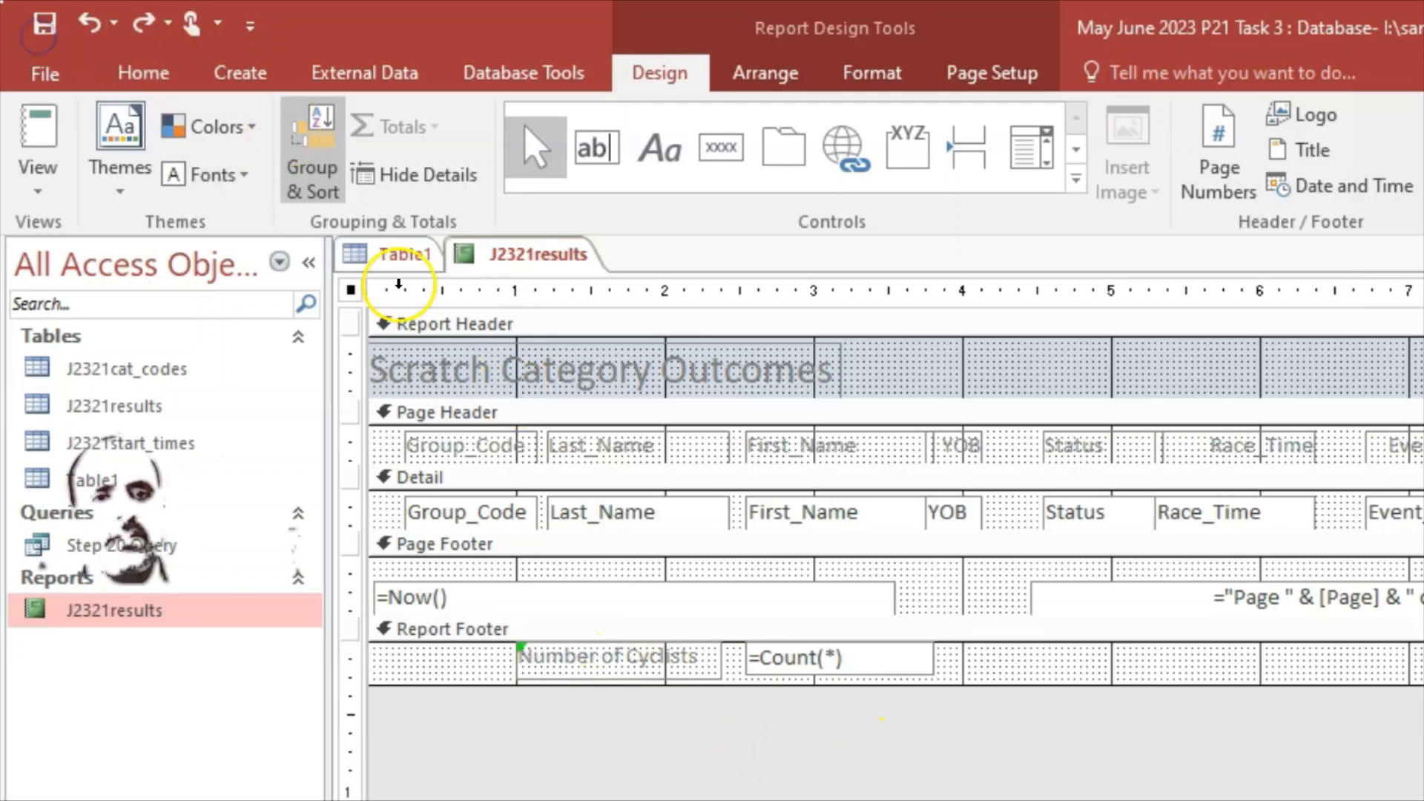
Step: Preview the report showing Number of Cyclists 32 at the bottom, then minimise Access to reveal Word
{"action": "right_click", "coordinate": [527, 256]}
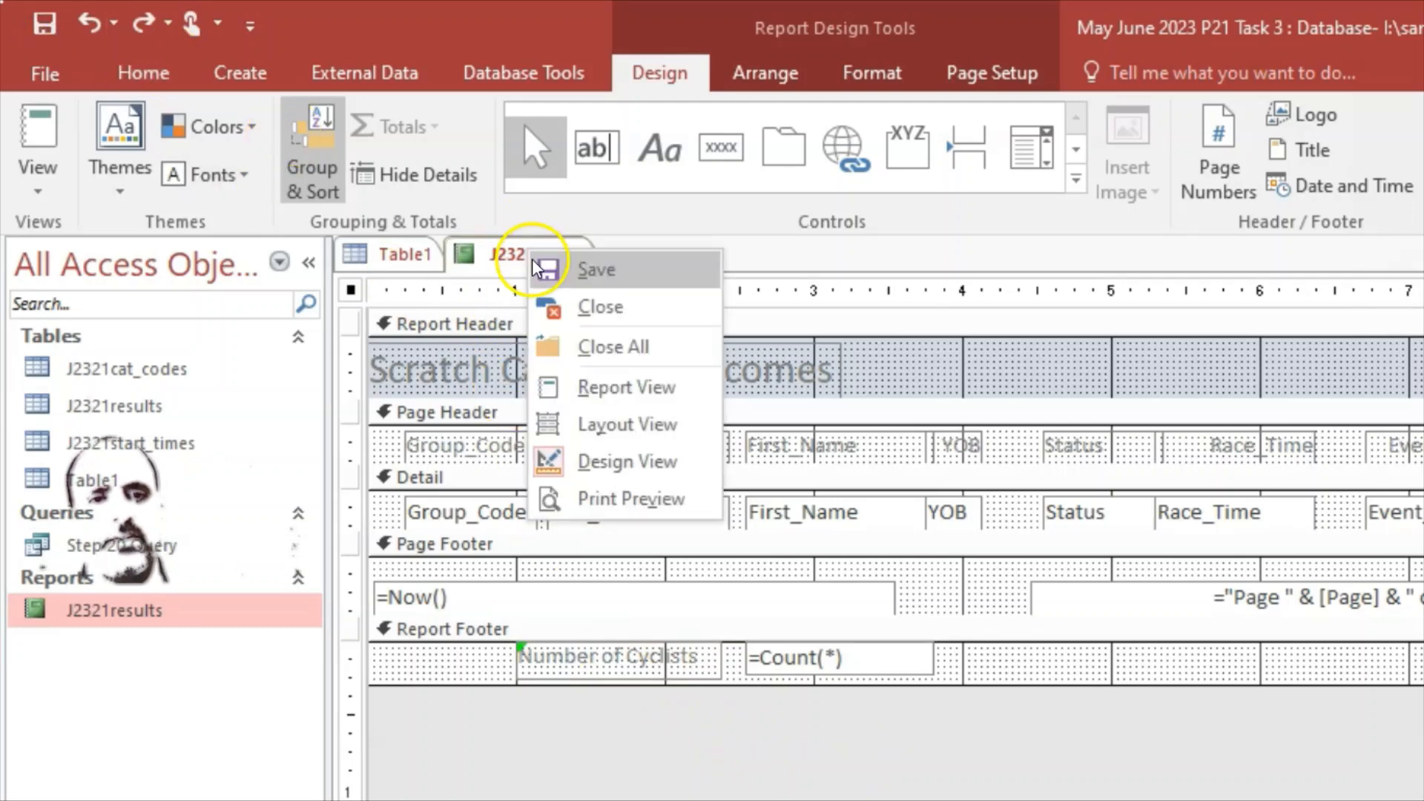
{"action": "left_click", "coordinate": [568, 390]}
{"action": "scroll", "coordinate": [653, 586], "scroll_direction": "down", "scroll_amount": 10}
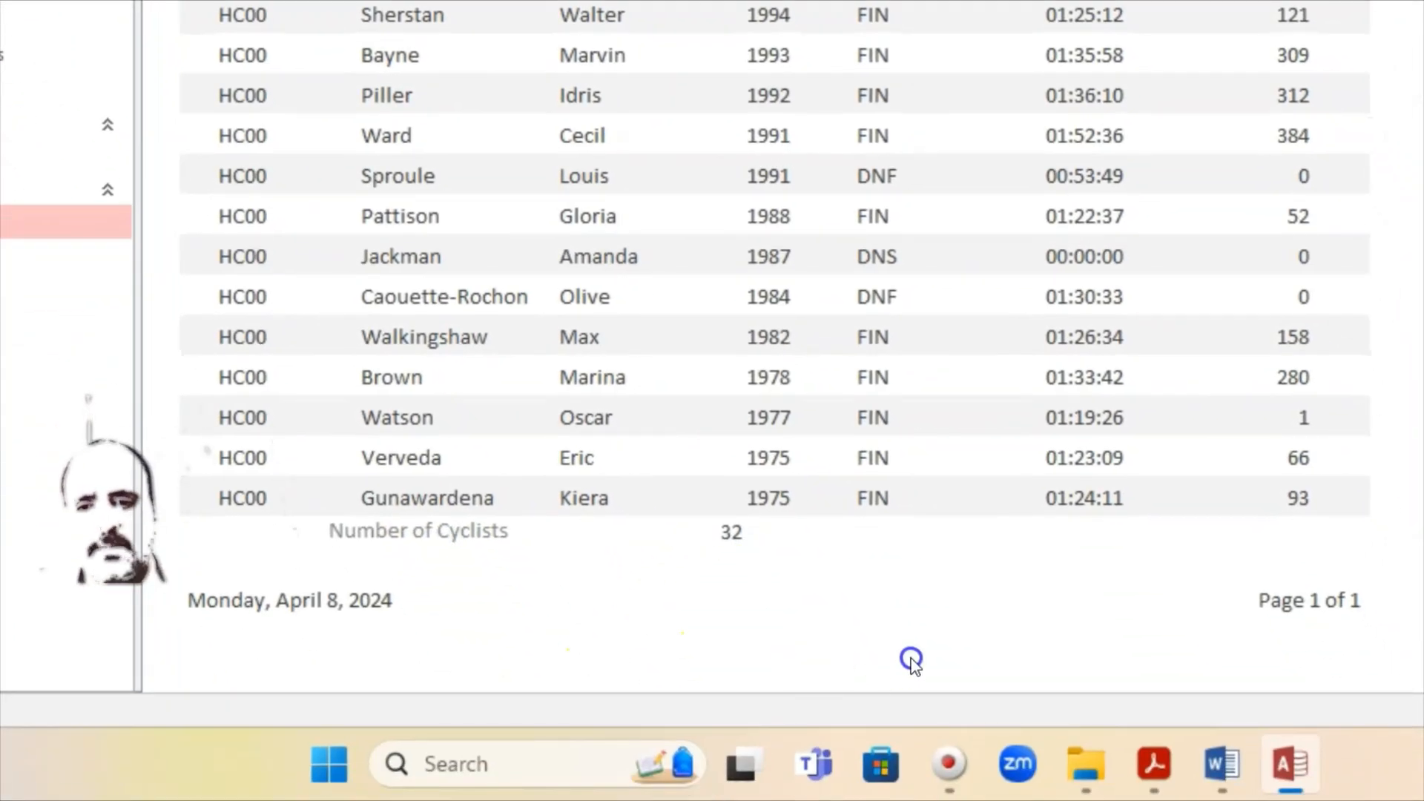
{"action": "mouse_move", "coordinate": [1285, 791]}
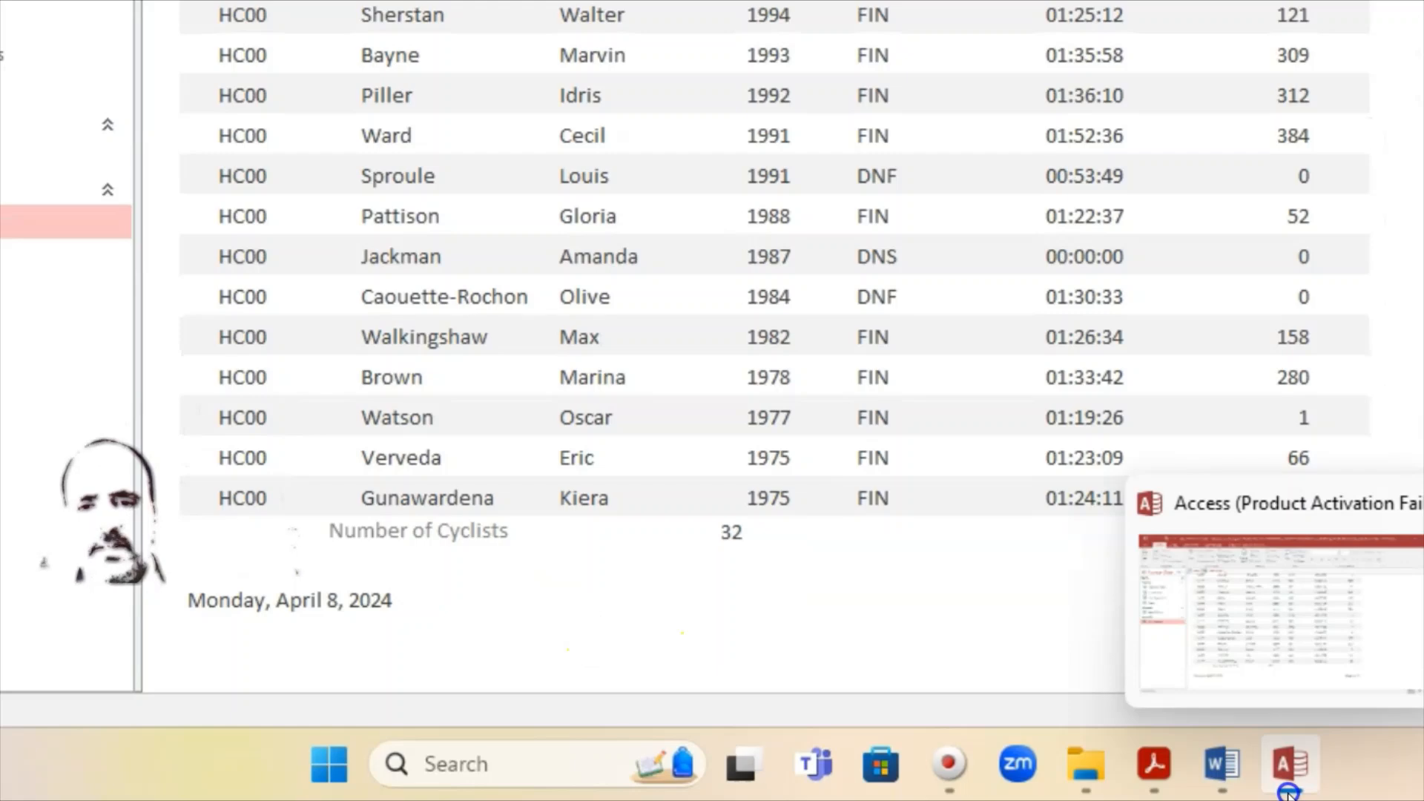
{"action": "left_click", "coordinate": [1288, 789]}
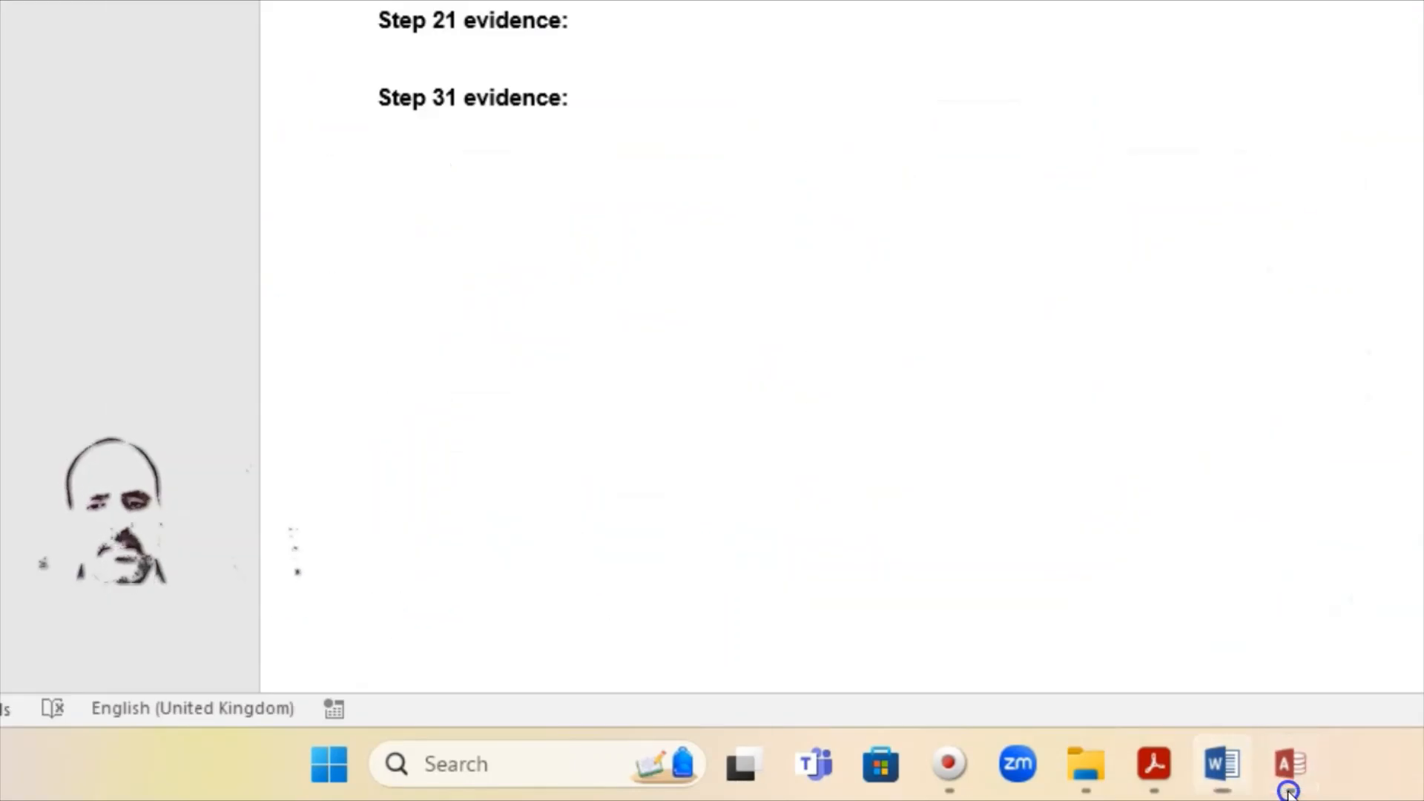
Step: Reread question 20's requirements in the PDF, then return to the Access report
{"action": "left_click", "coordinate": [1288, 788]}
{"action": "left_click", "coordinate": [1151, 775]}
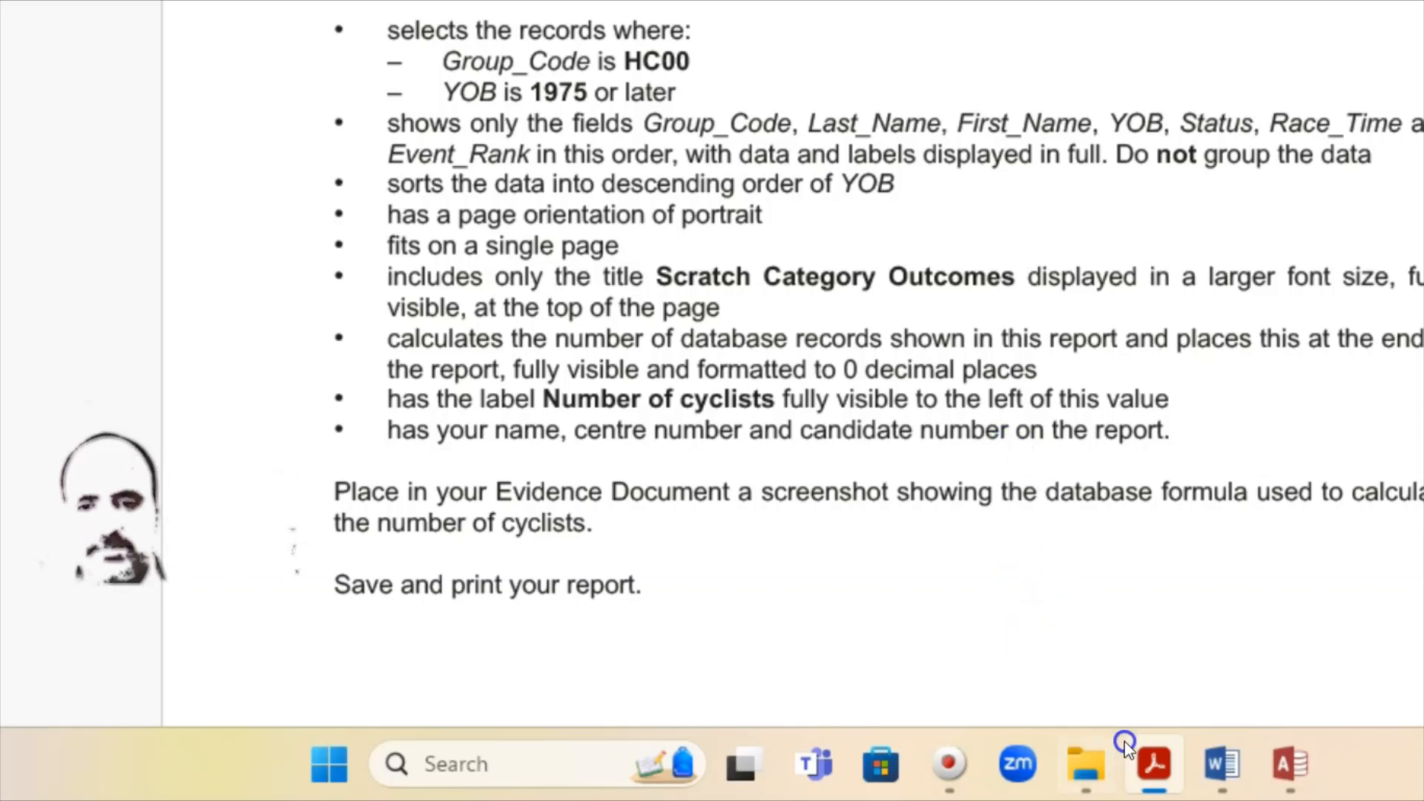
{"action": "left_click", "coordinate": [1159, 781]}
{"action": "scroll", "coordinate": [591, 469], "scroll_direction": "up", "scroll_amount": 2}
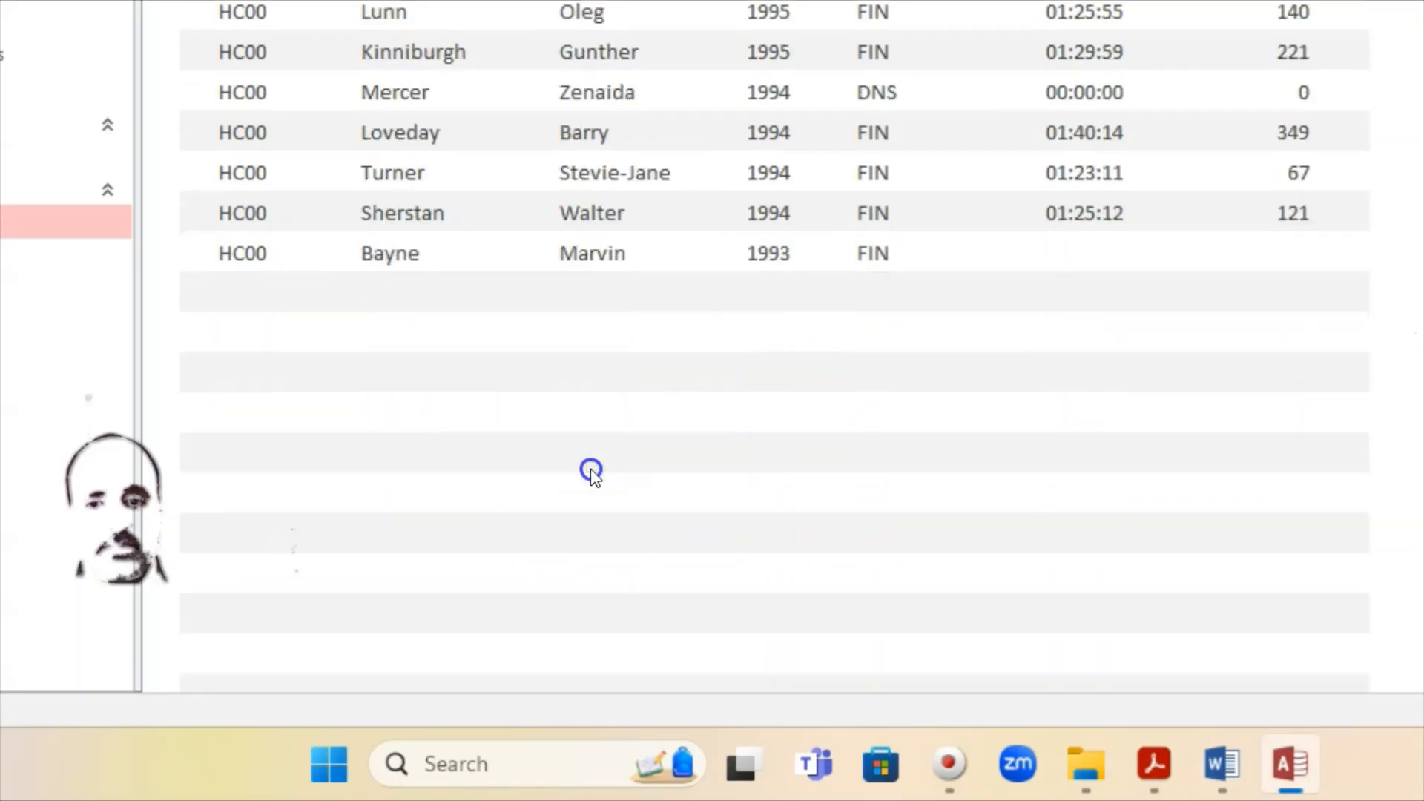
{"action": "scroll", "coordinate": [591, 469], "scroll_direction": "up", "scroll_amount": 10}
{"action": "scroll", "coordinate": [591, 467], "scroll_direction": "down", "scroll_amount": 3}
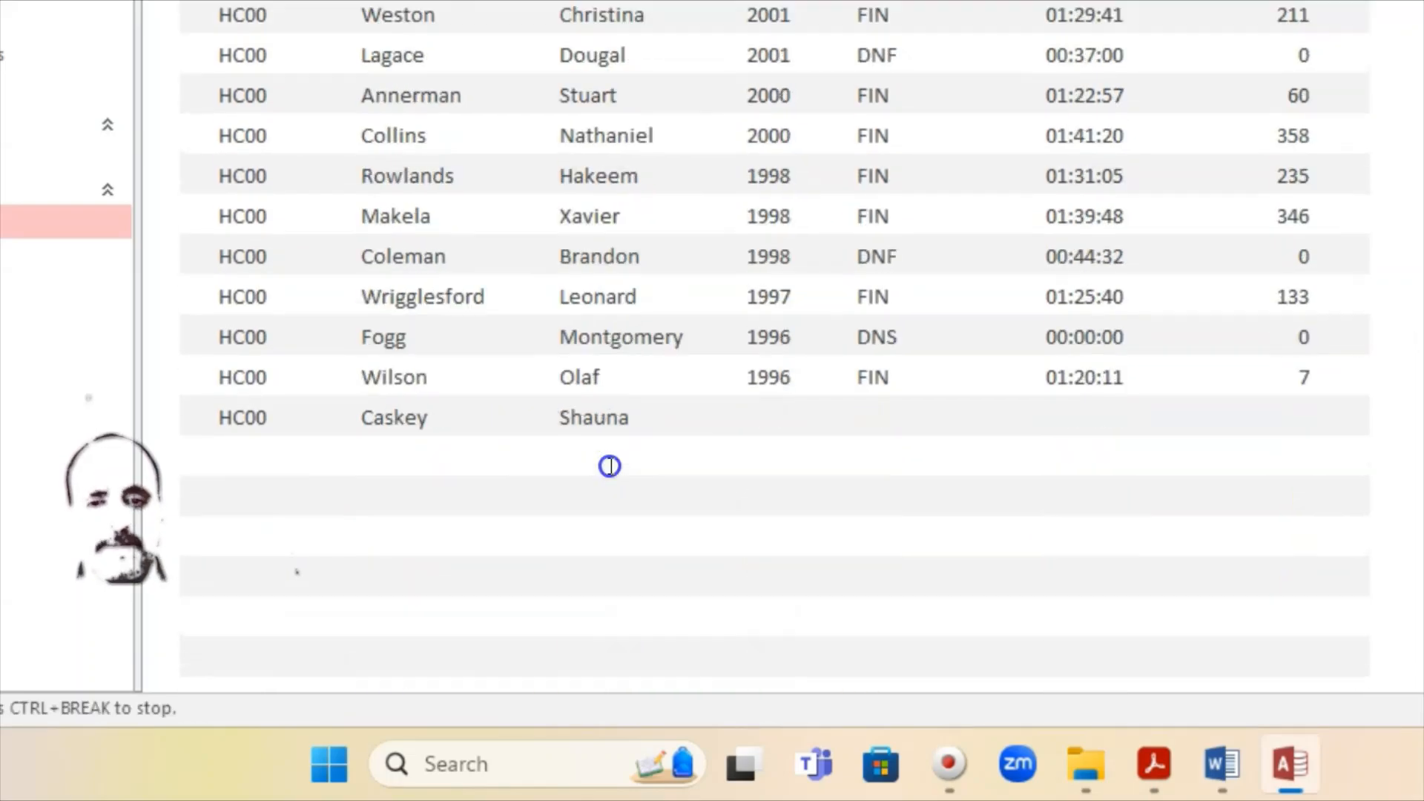
{"action": "scroll", "coordinate": [609, 465], "scroll_direction": "down", "scroll_amount": 5}
{"action": "scroll", "coordinate": [608, 465], "scroll_direction": "up", "scroll_amount": 6}
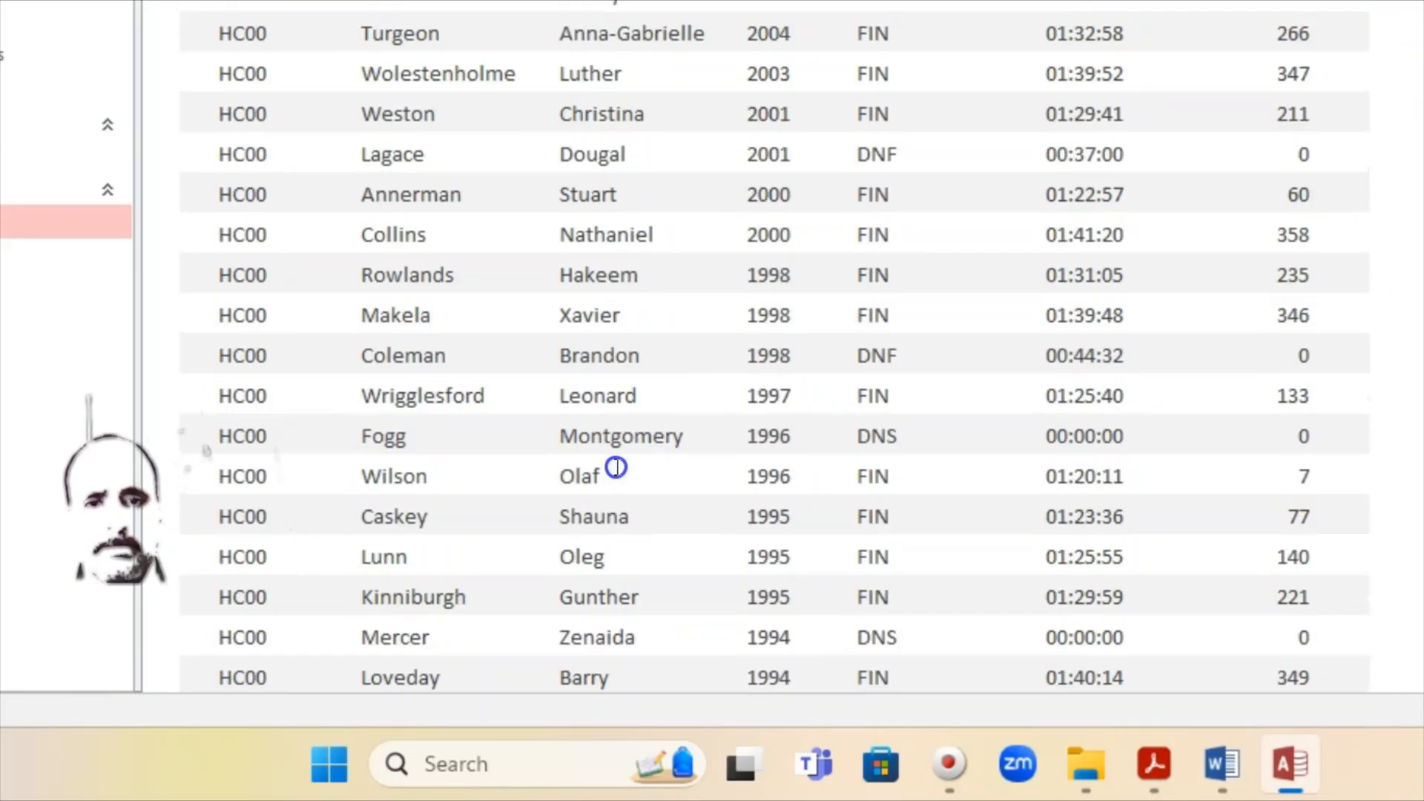
{"action": "scroll", "coordinate": [617, 467], "scroll_direction": "up", "scroll_amount": 1}
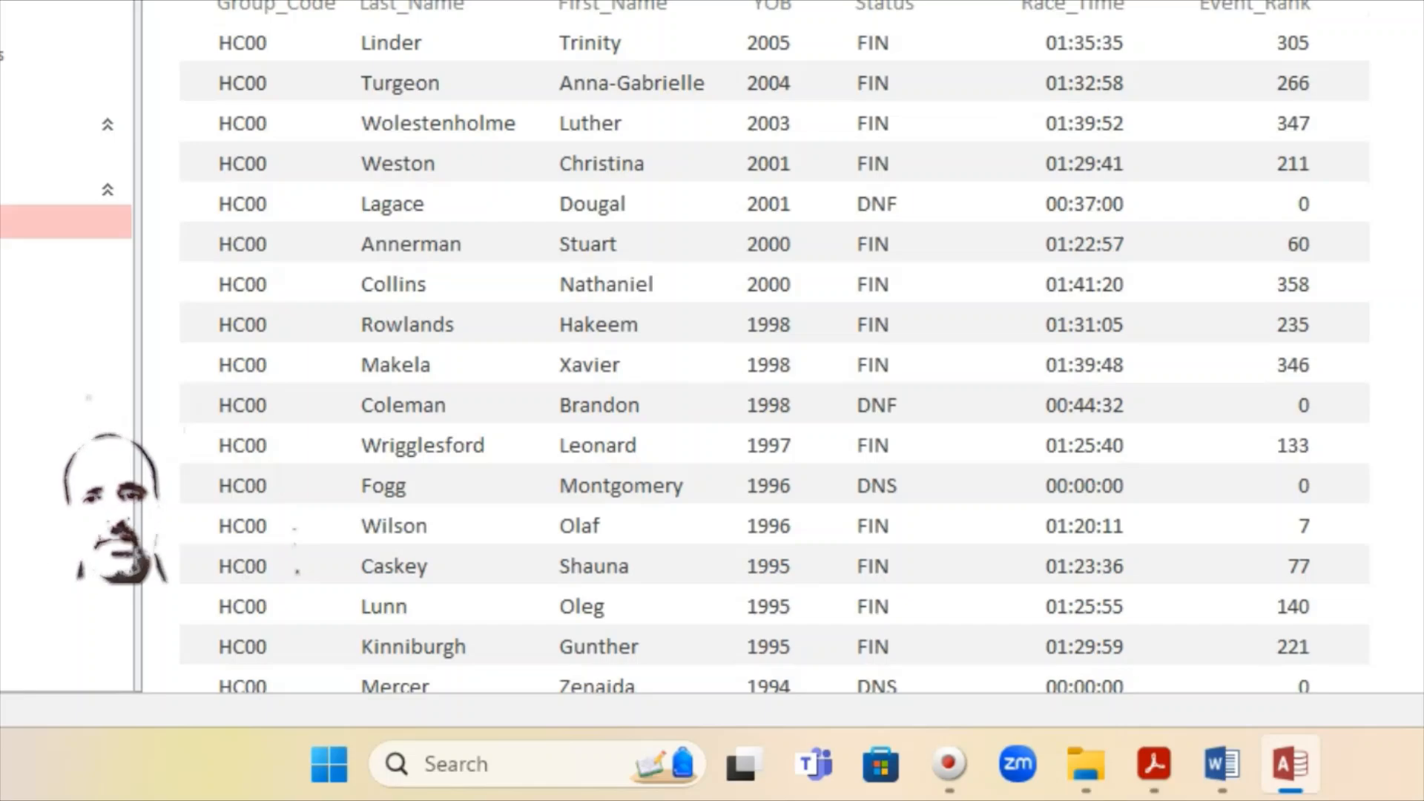
{"action": "scroll", "coordinate": [779, 95], "scroll_direction": "down", "scroll_amount": 10}
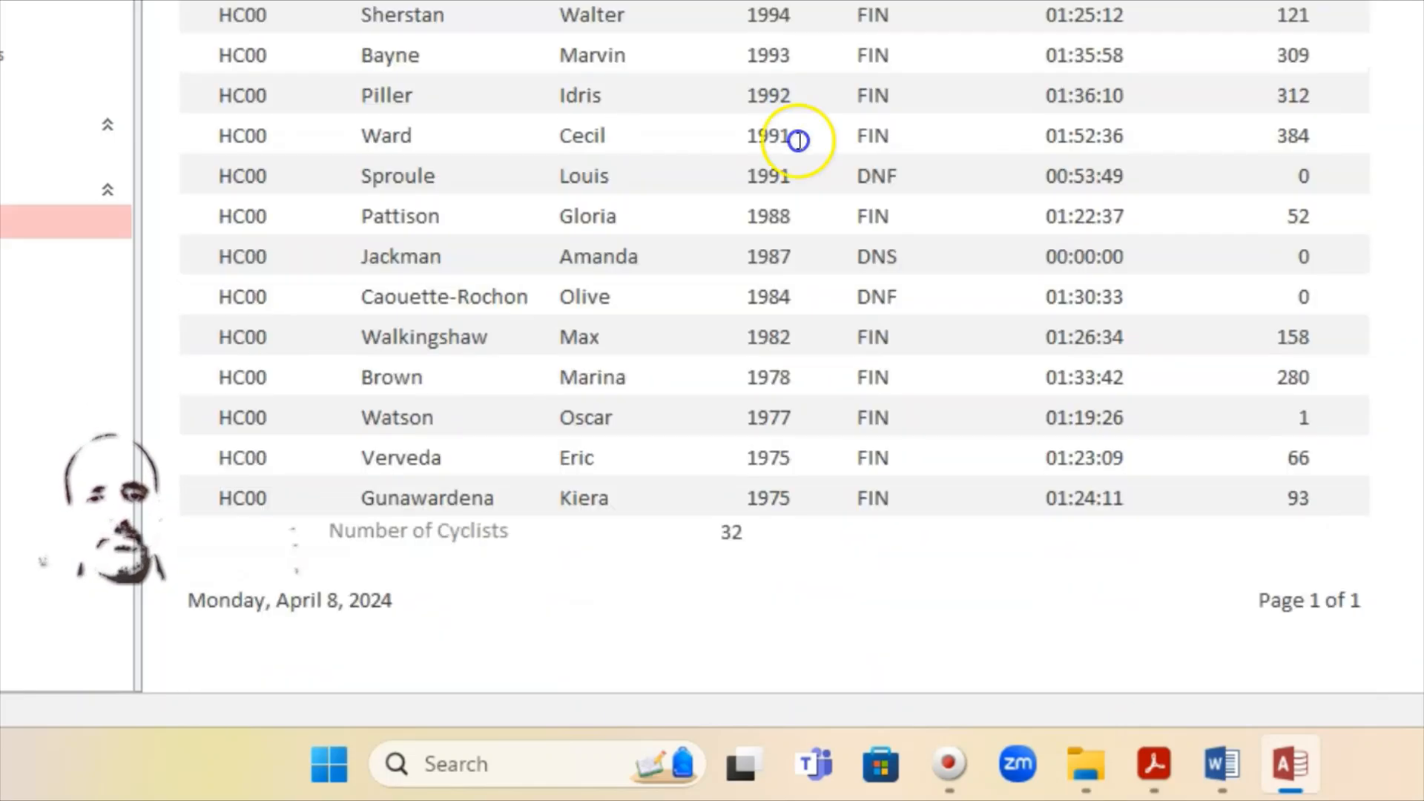
{"action": "scroll", "coordinate": [819, 502], "scroll_direction": "up", "scroll_amount": 10}
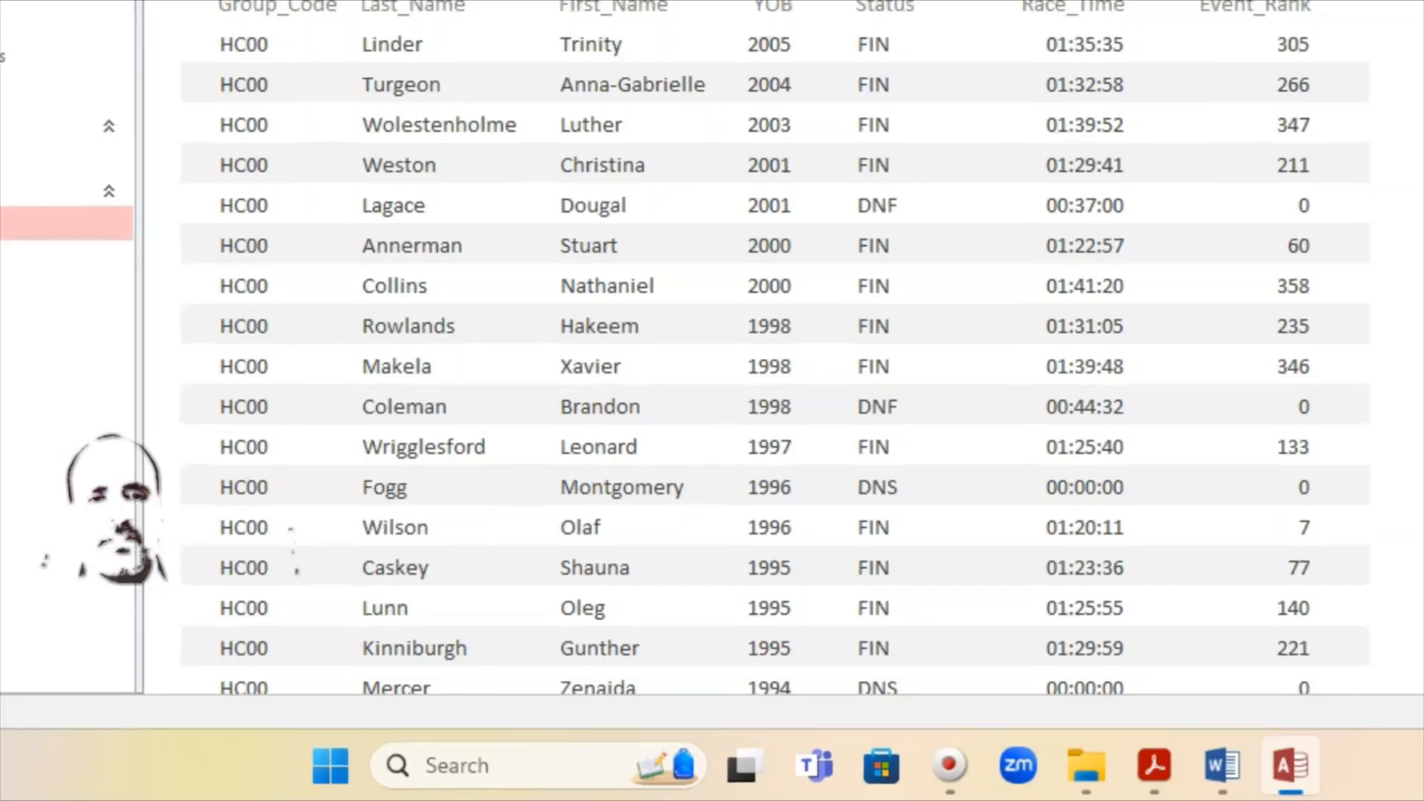
{"action": "right_click", "coordinate": [351, 79]}
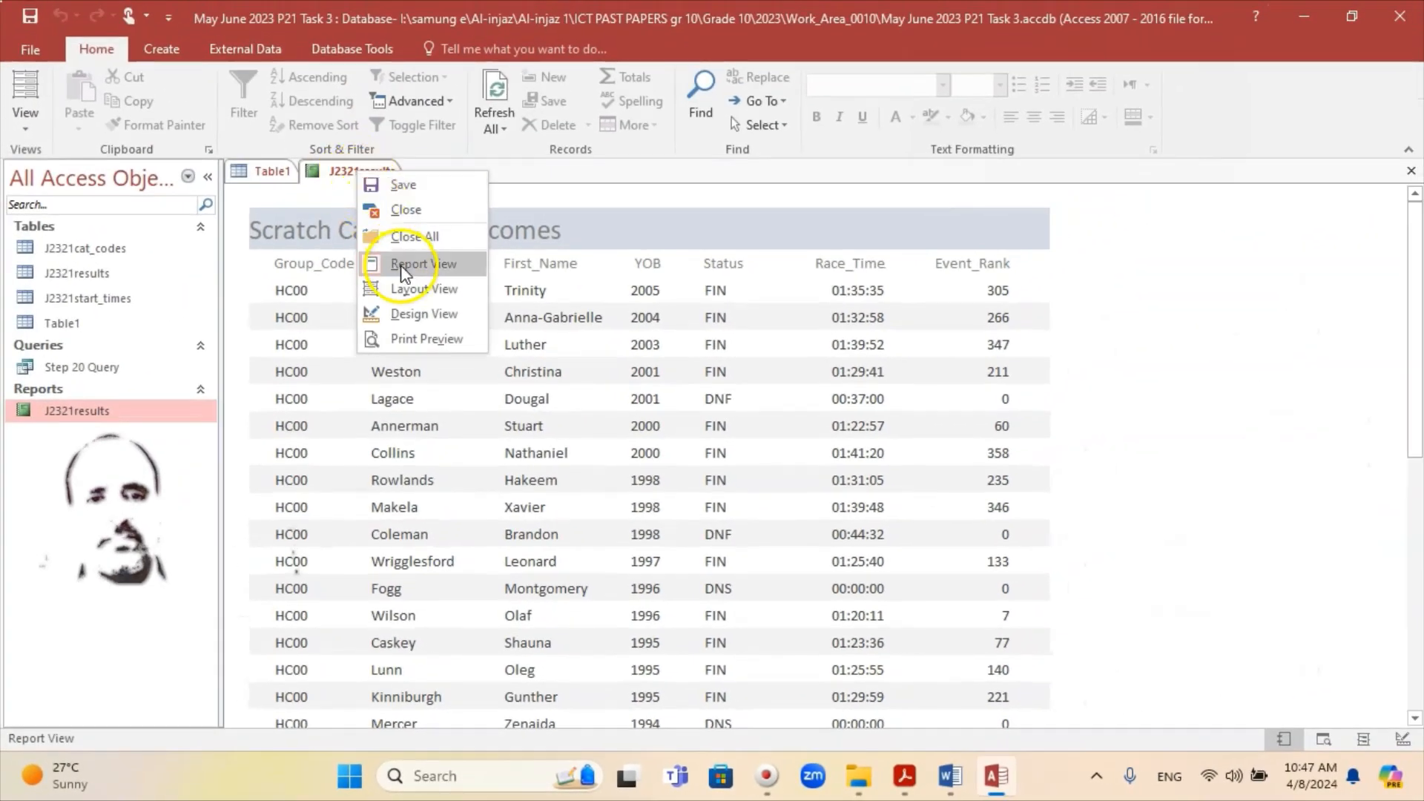
{"action": "left_click", "coordinate": [402, 269]}
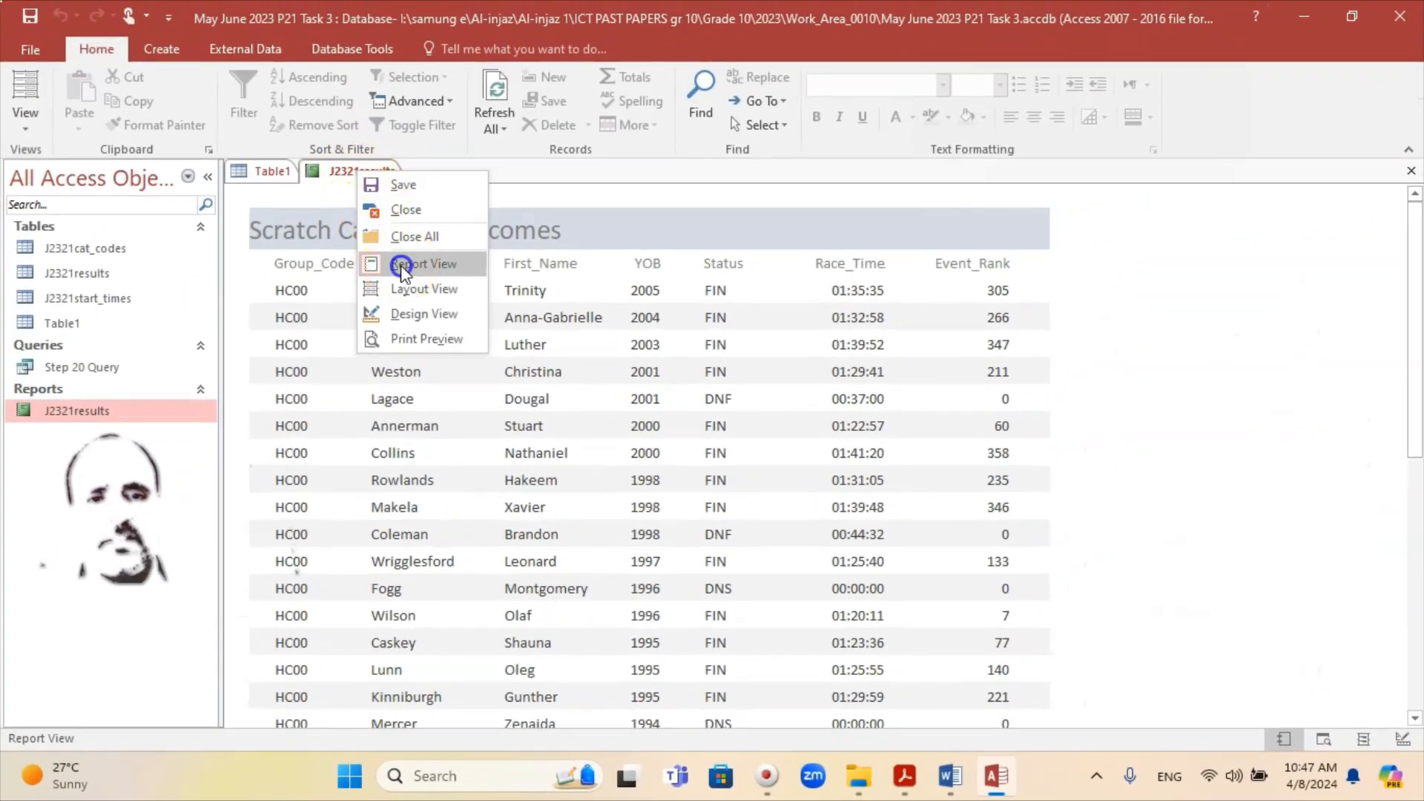
{"action": "right_click", "coordinate": [374, 173]}
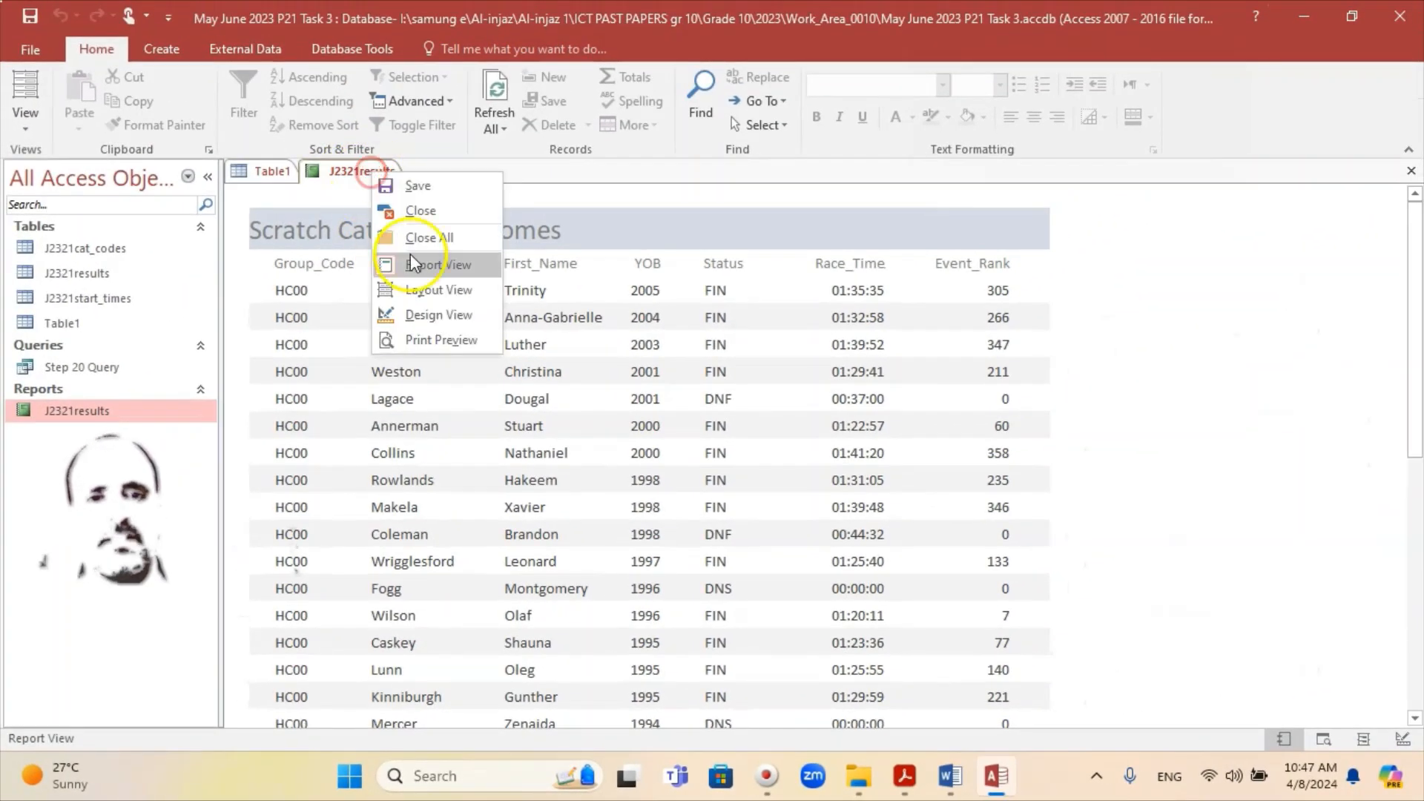
Step: In Design view, move and stretch the Scratch Category Outcomes title to centre it in the Report Header
{"action": "left_click", "coordinate": [439, 315]}
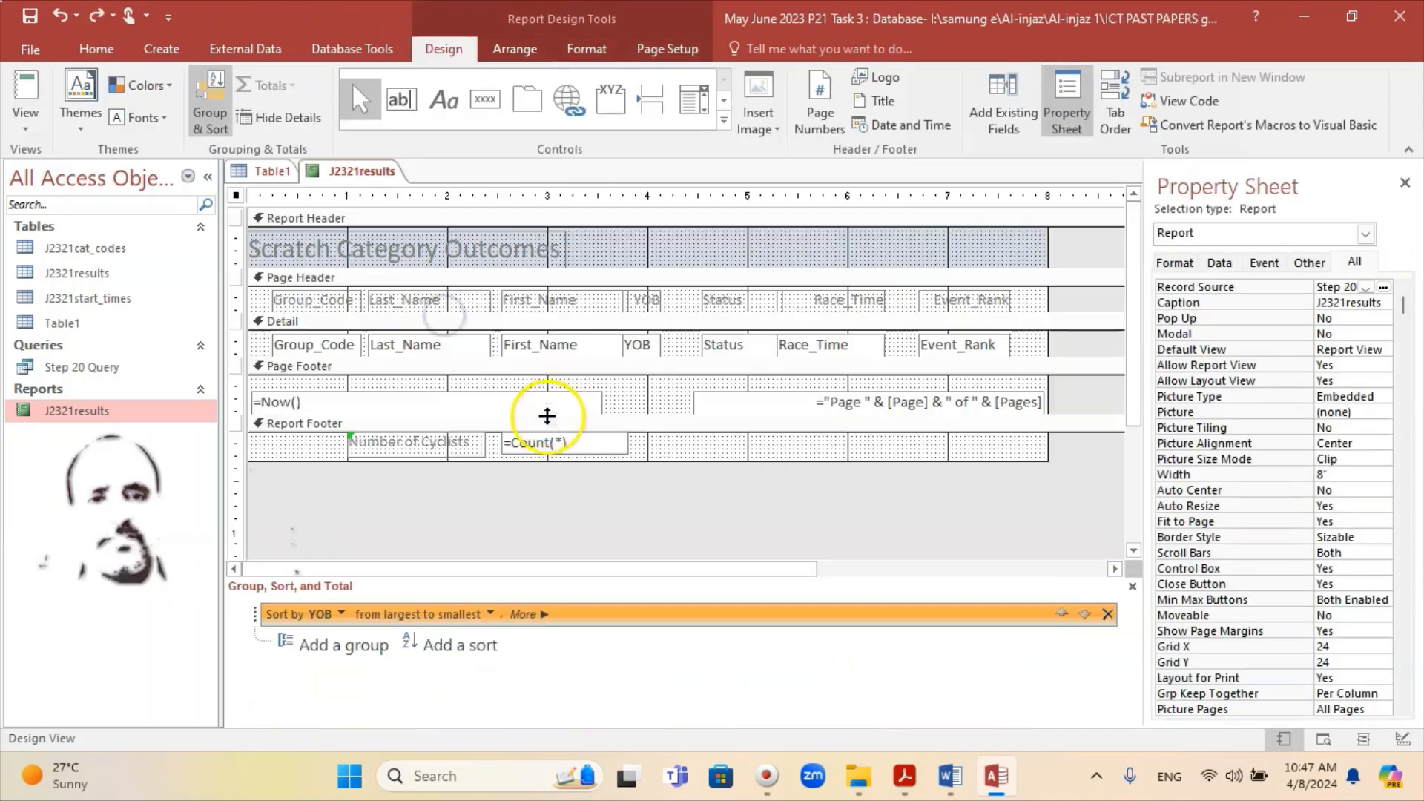
{"action": "left_click", "coordinate": [538, 236]}
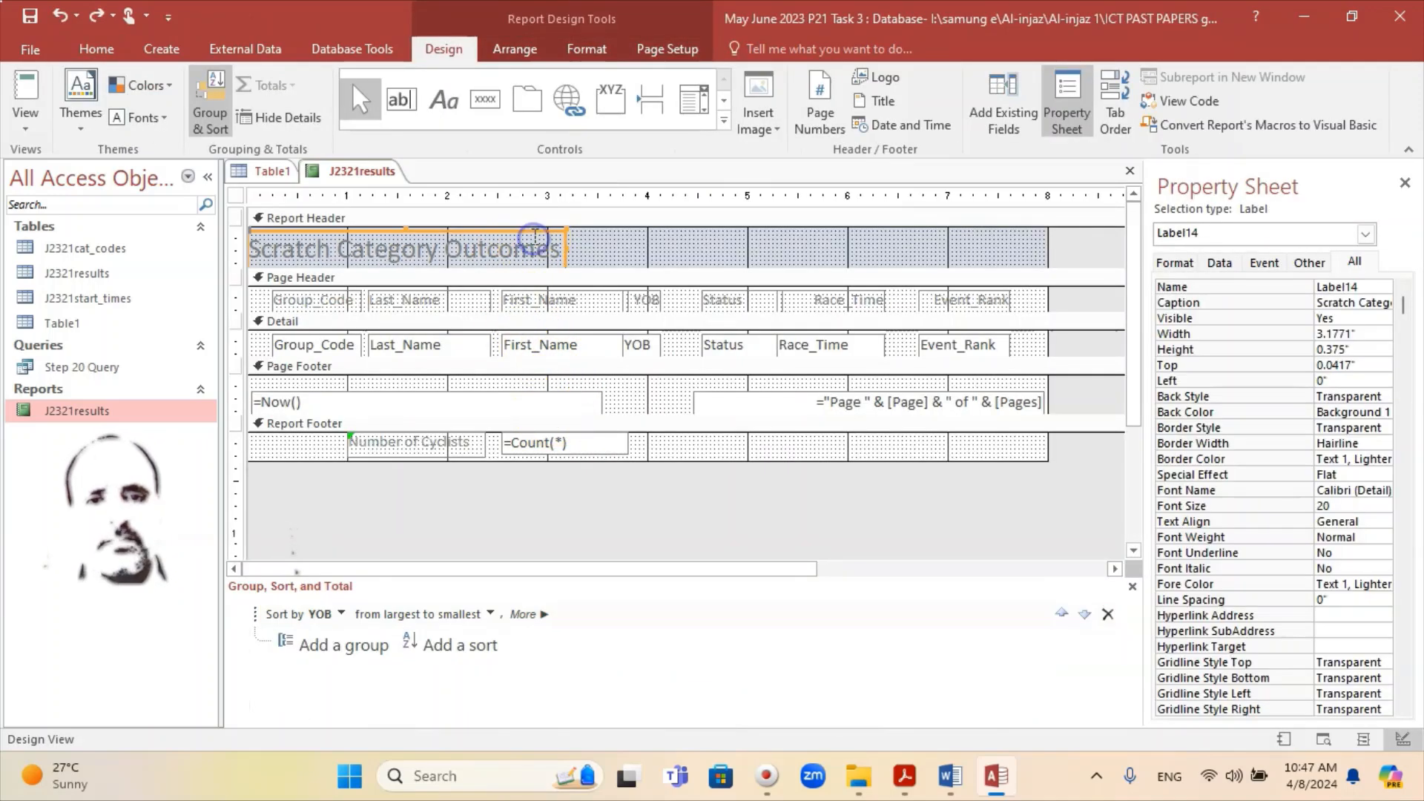
{"action": "left_click_drag", "start_coordinate": [539, 236], "coordinate": [882, 247]}
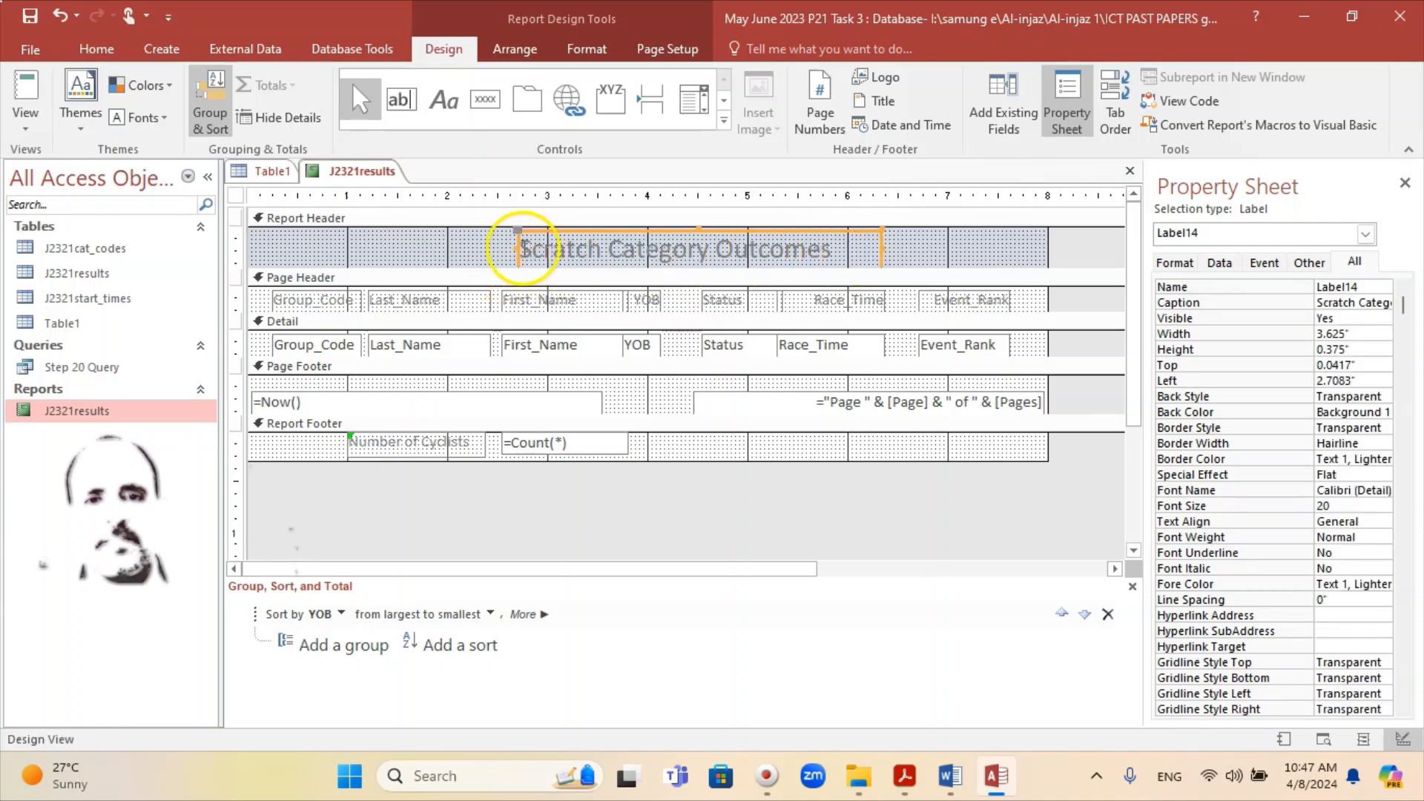
{"action": "left_click_drag", "start_coordinate": [522, 248], "coordinate": [481, 249]}
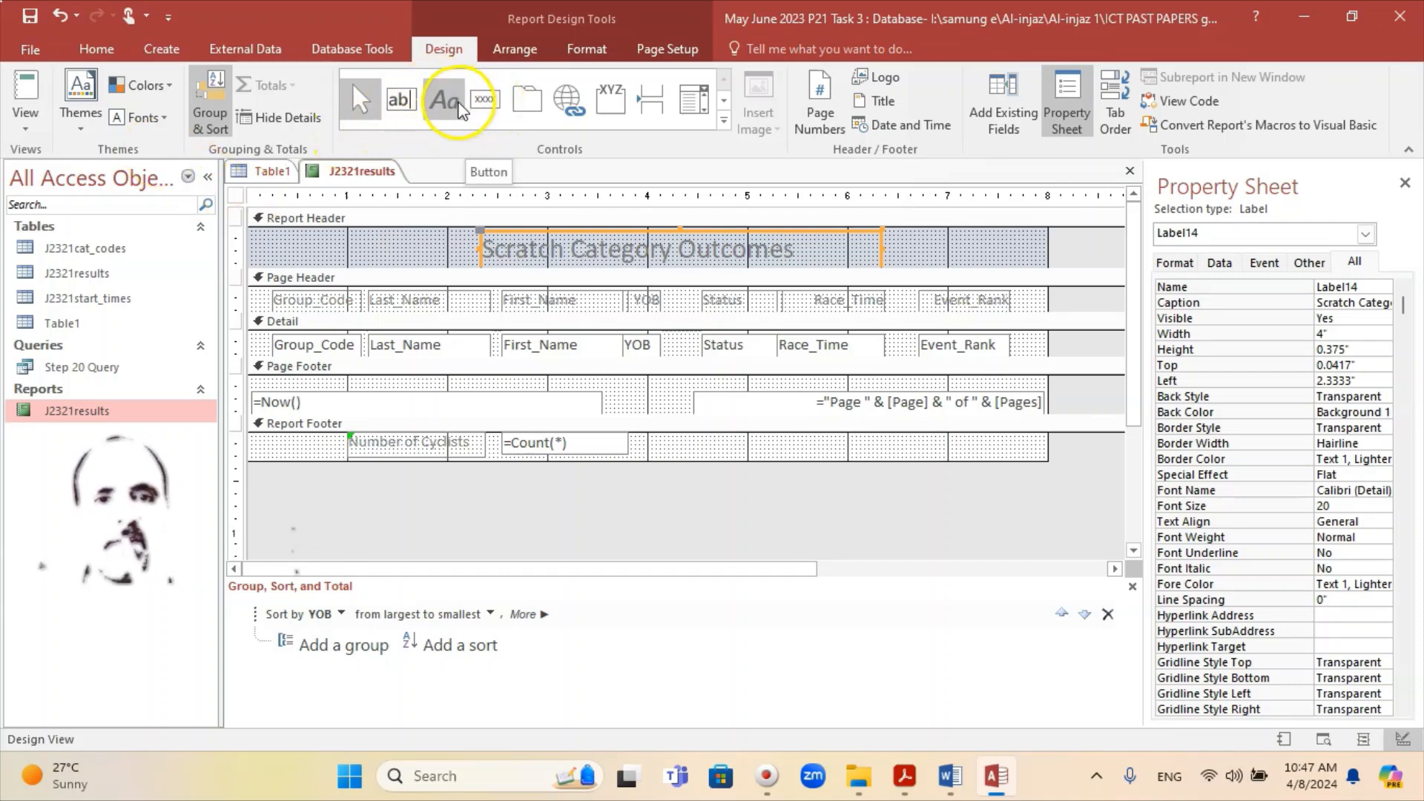
Step: Add a Report Footer label, right of the =Count(*) total, with the candidate's name, centre number and candidate number
{"action": "left_click", "coordinate": [453, 110]}
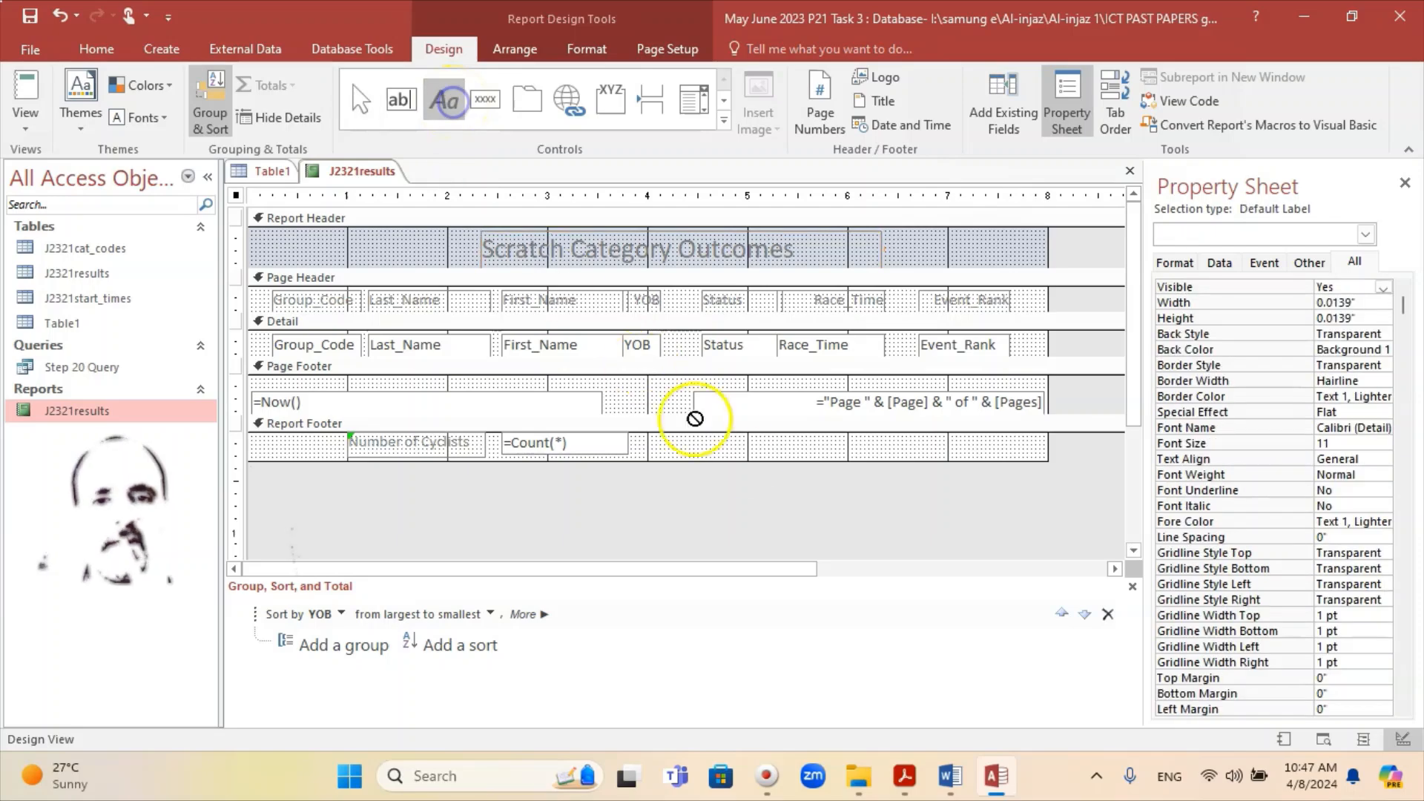
{"action": "left_click_drag", "start_coordinate": [721, 438], "coordinate": [1042, 458]}
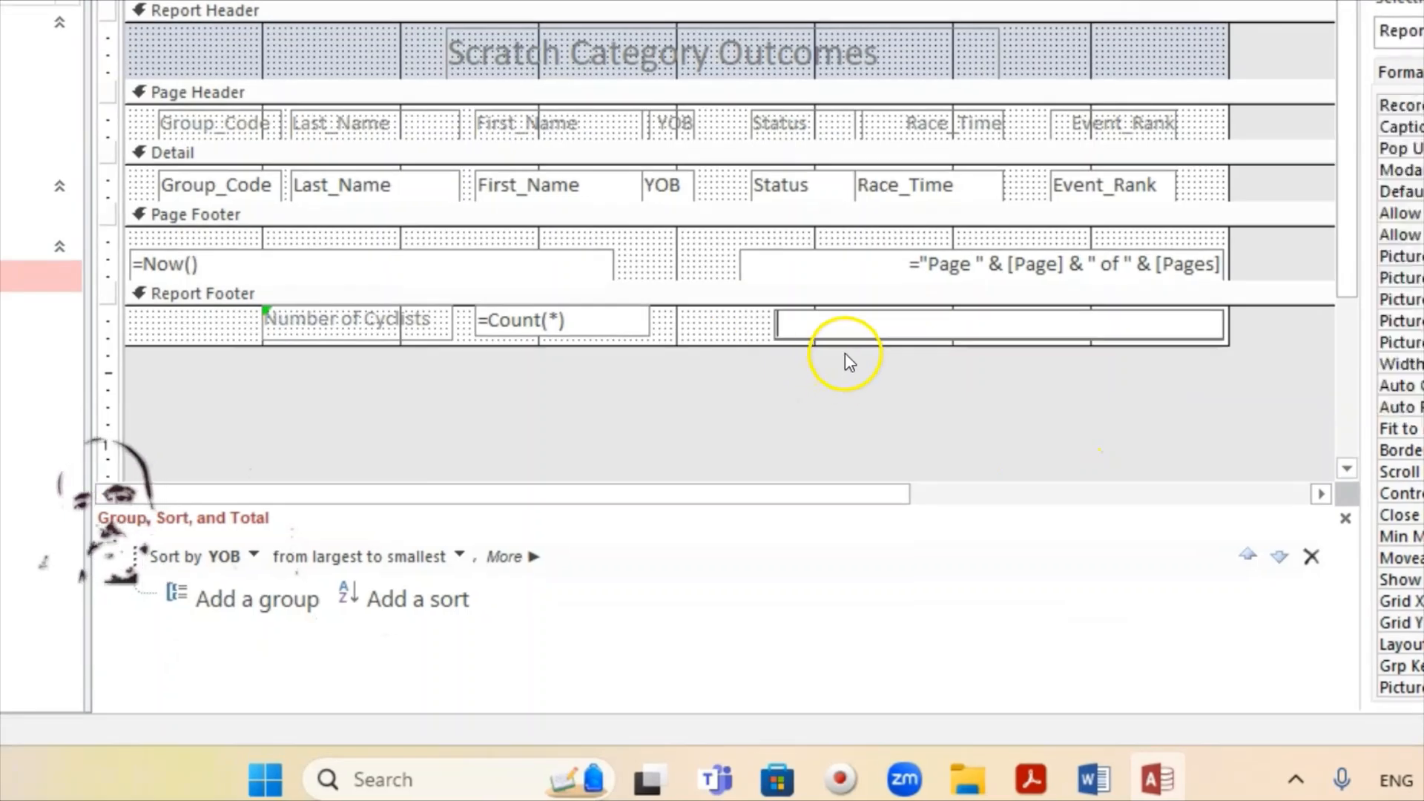
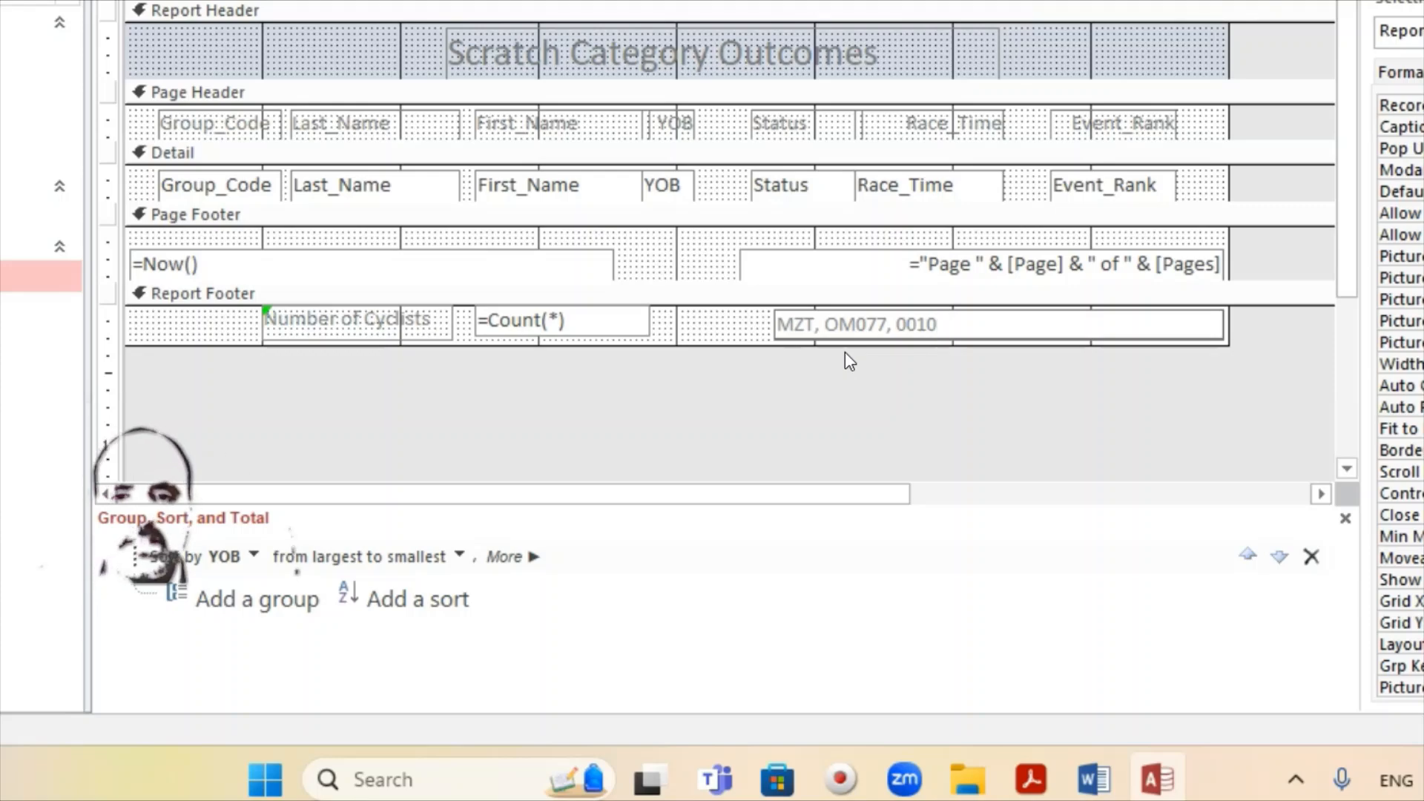
{"action": "left_click", "coordinate": [854, 334]}
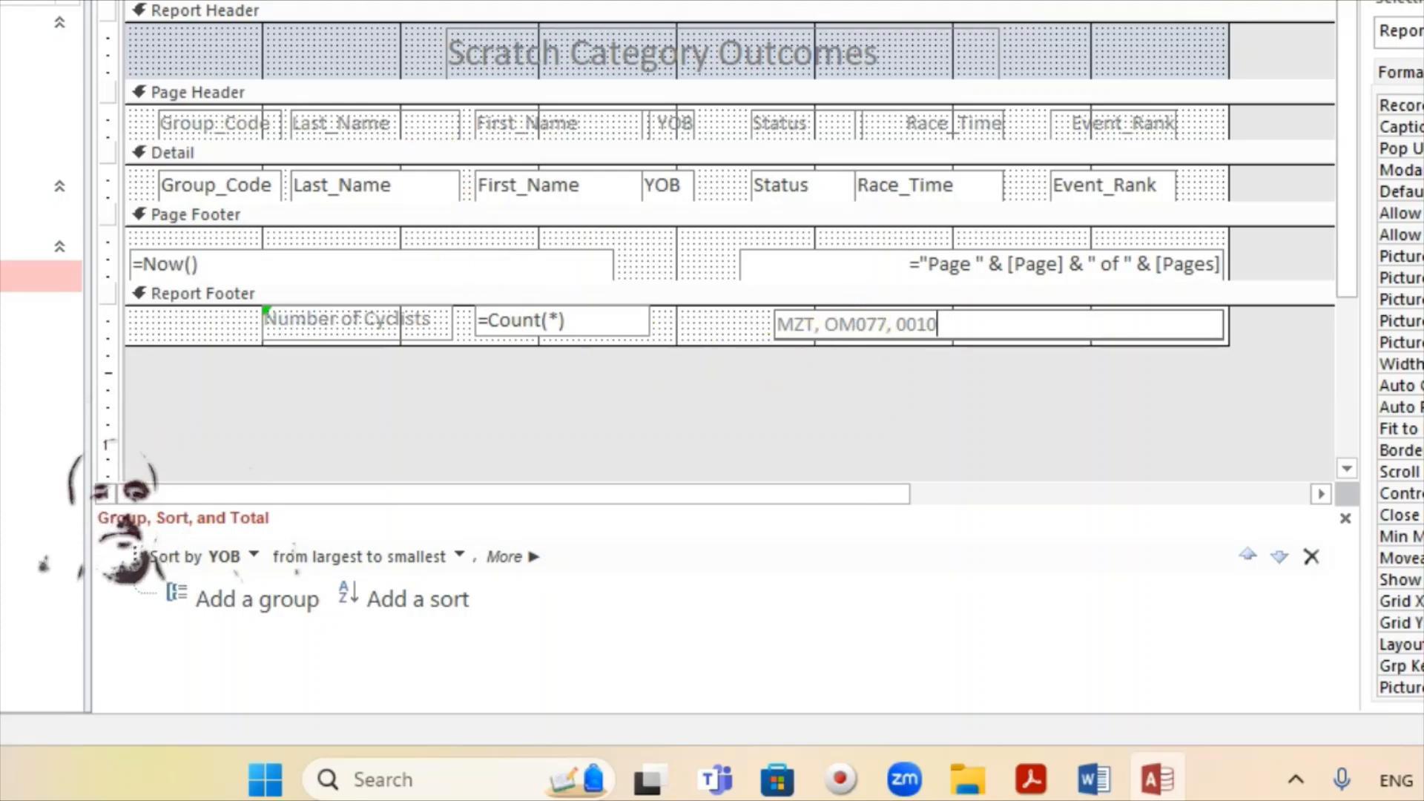
Step: Save the report design from the report tab's menu
{"action": "right_click", "coordinate": [296, 69]}
{"action": "left_click", "coordinate": [411, 222]}
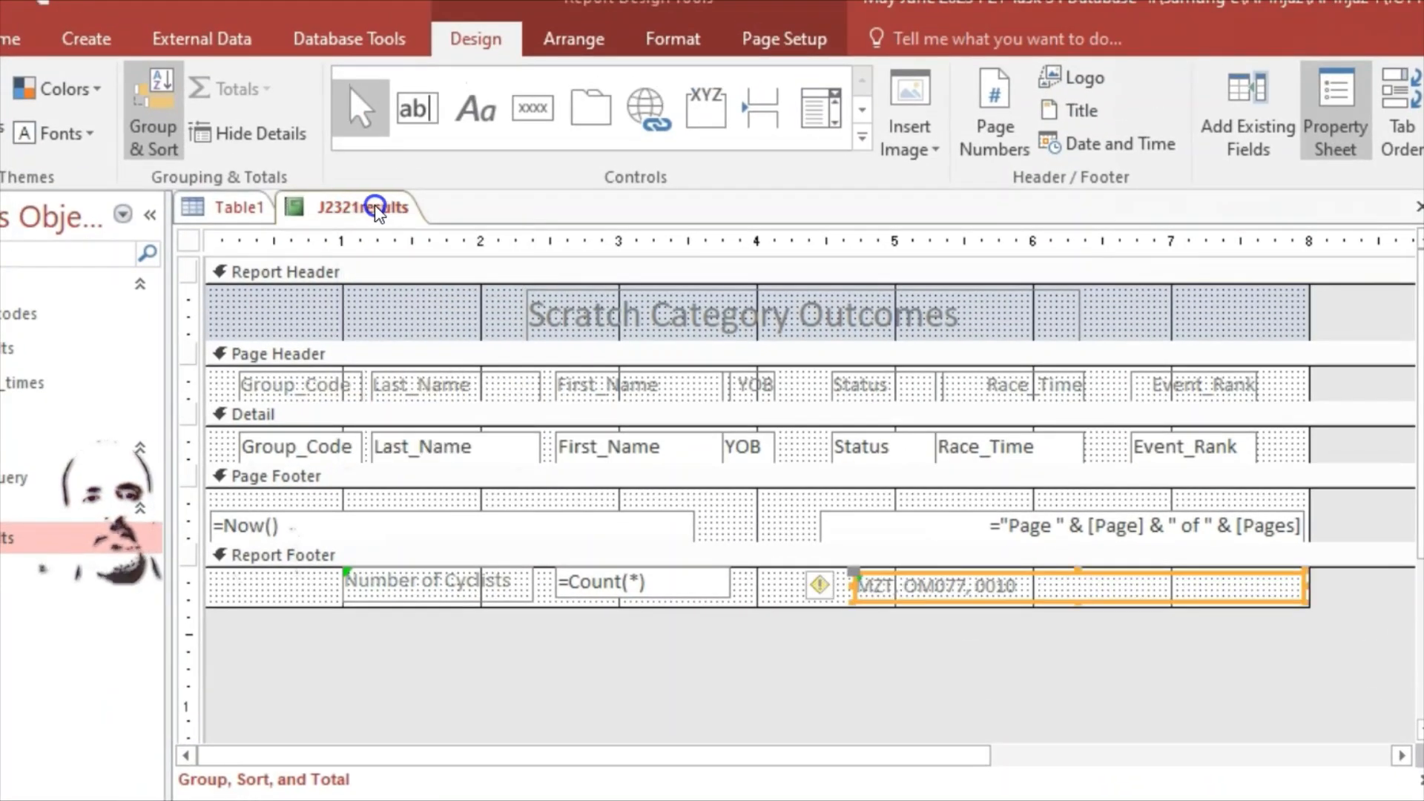
{"action": "right_click", "coordinate": [378, 211]}
Step: Check the report in Report View, showing the count of 32 and candidate details, then revisit question 20 in Acrobat
{"action": "left_click", "coordinate": [457, 334]}
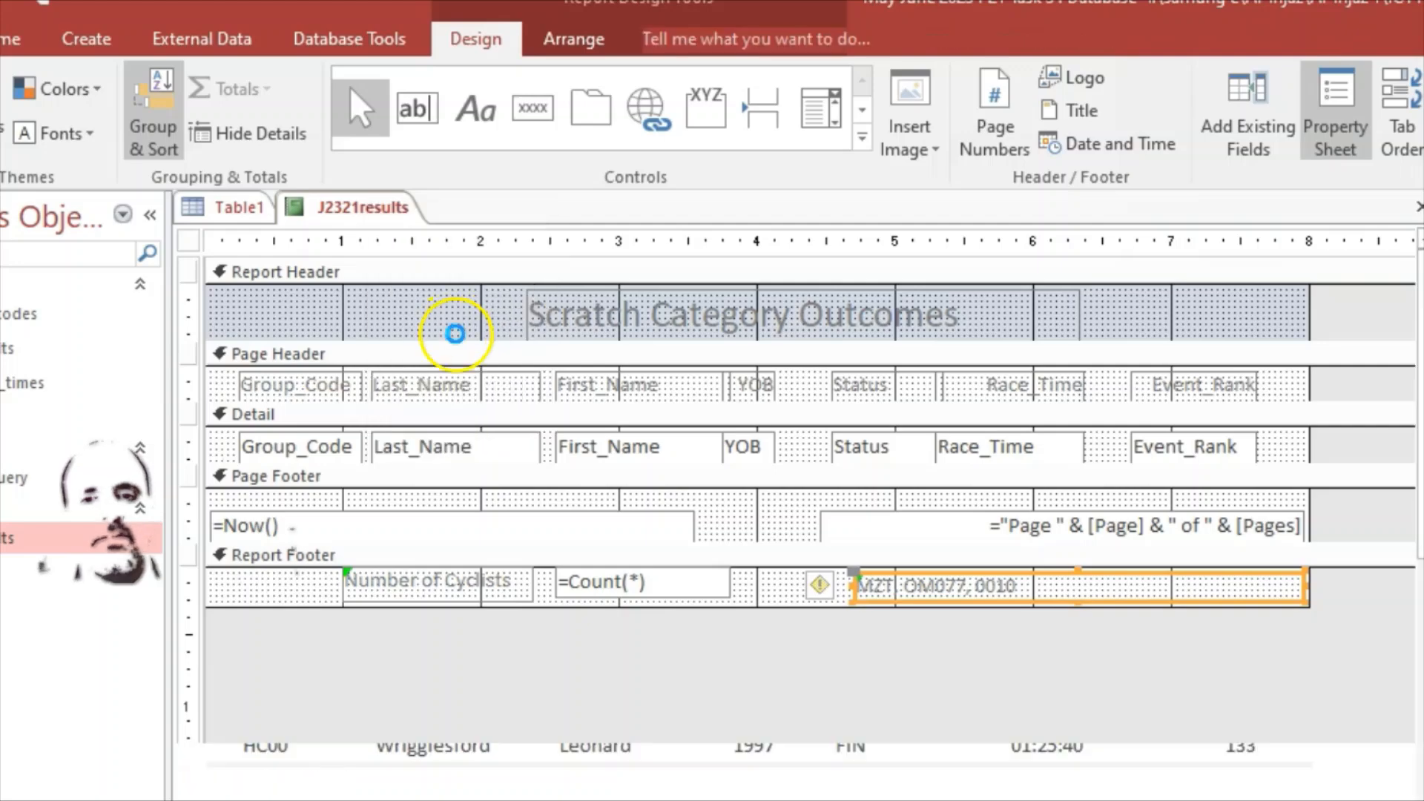
{"action": "scroll", "coordinate": [661, 652], "scroll_direction": "down", "scroll_amount": 10}
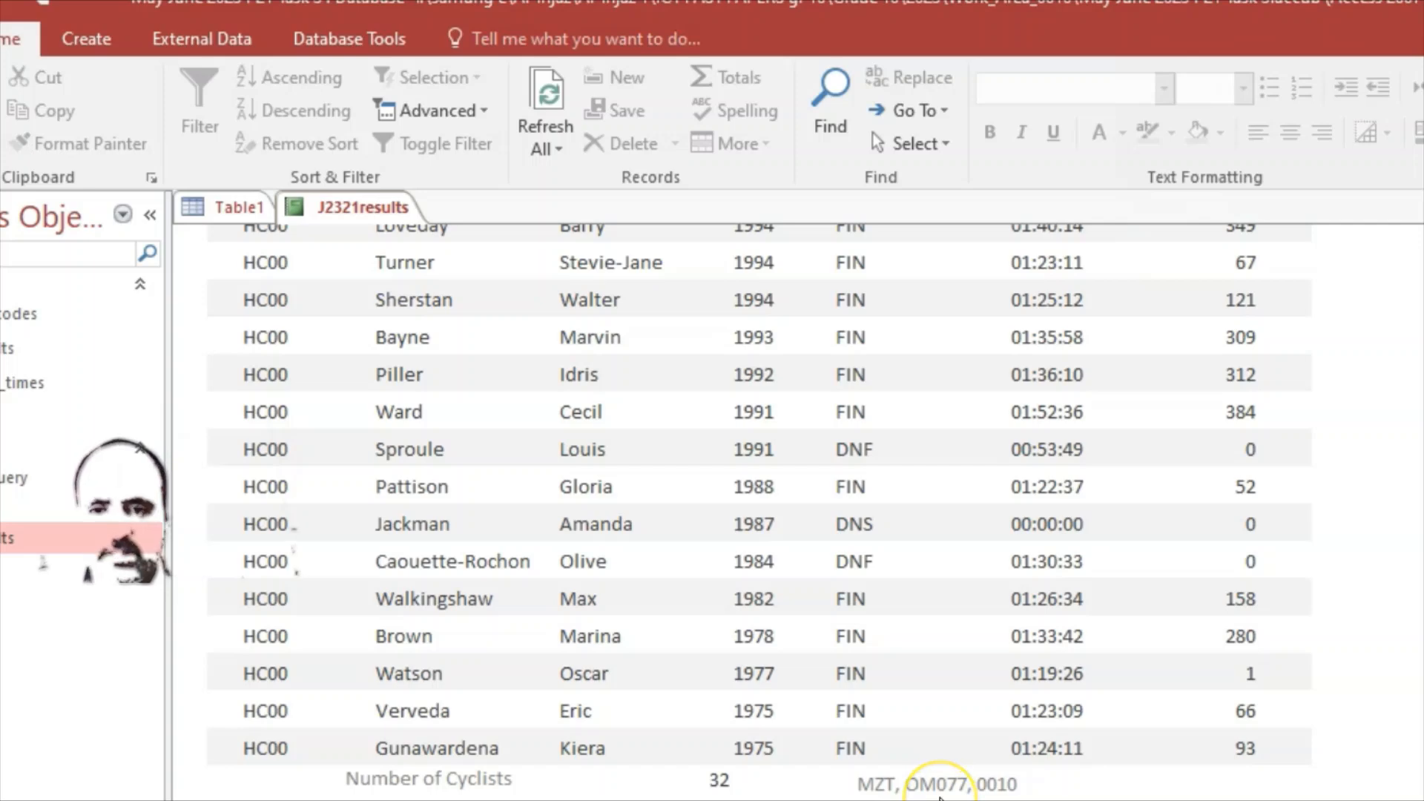
{"action": "scroll", "coordinate": [939, 786], "scroll_direction": "up", "scroll_amount": 3}
{"action": "scroll", "coordinate": [908, 751], "scroll_direction": "down", "scroll_amount": 3}
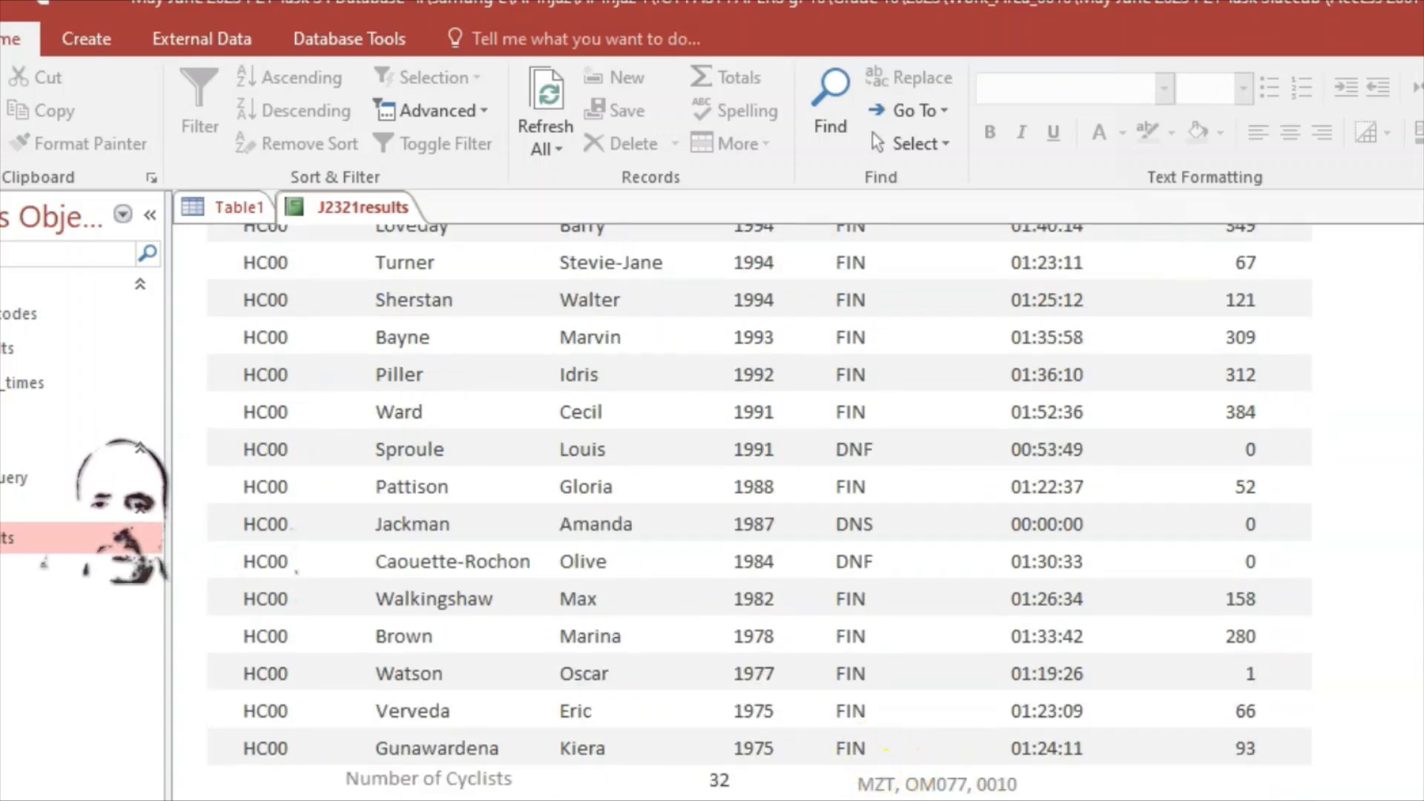
{"action": "scroll", "coordinate": [947, 776], "scroll_direction": "up", "scroll_amount": 10}
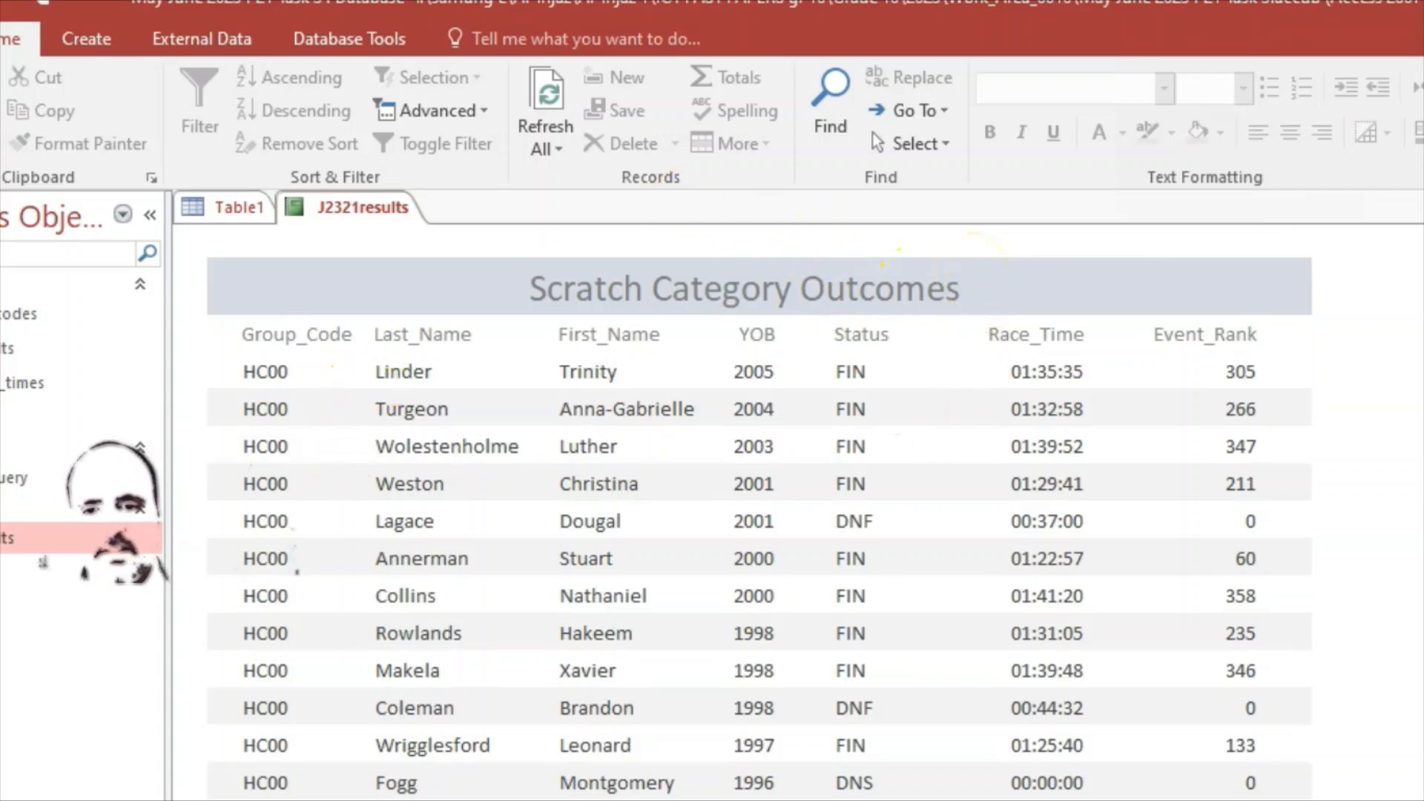
{"action": "left_click", "coordinate": [1117, 799]}
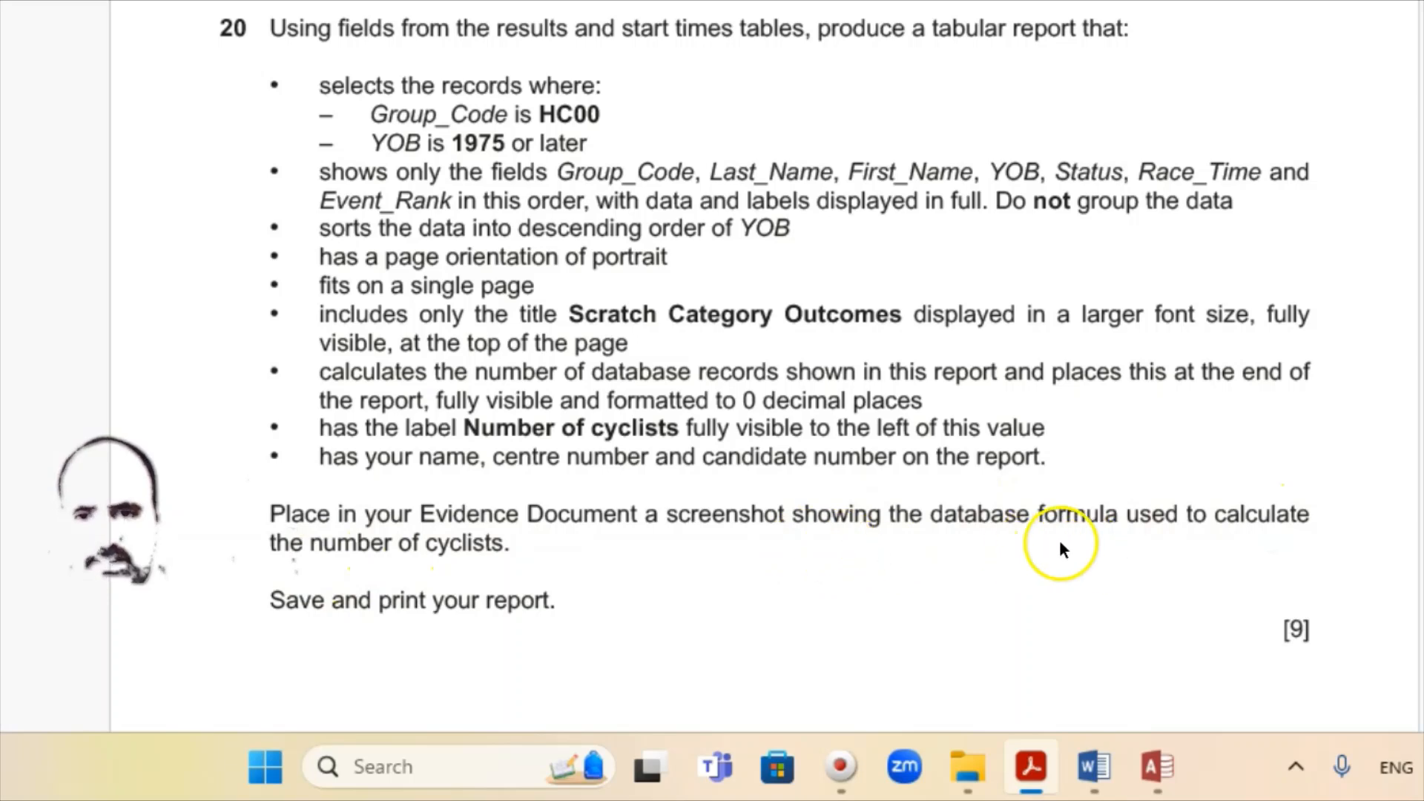
Step: Put the report in Design View and snip the =Count(*) text box in the Report Footer
{"action": "left_click", "coordinate": [1142, 774]}
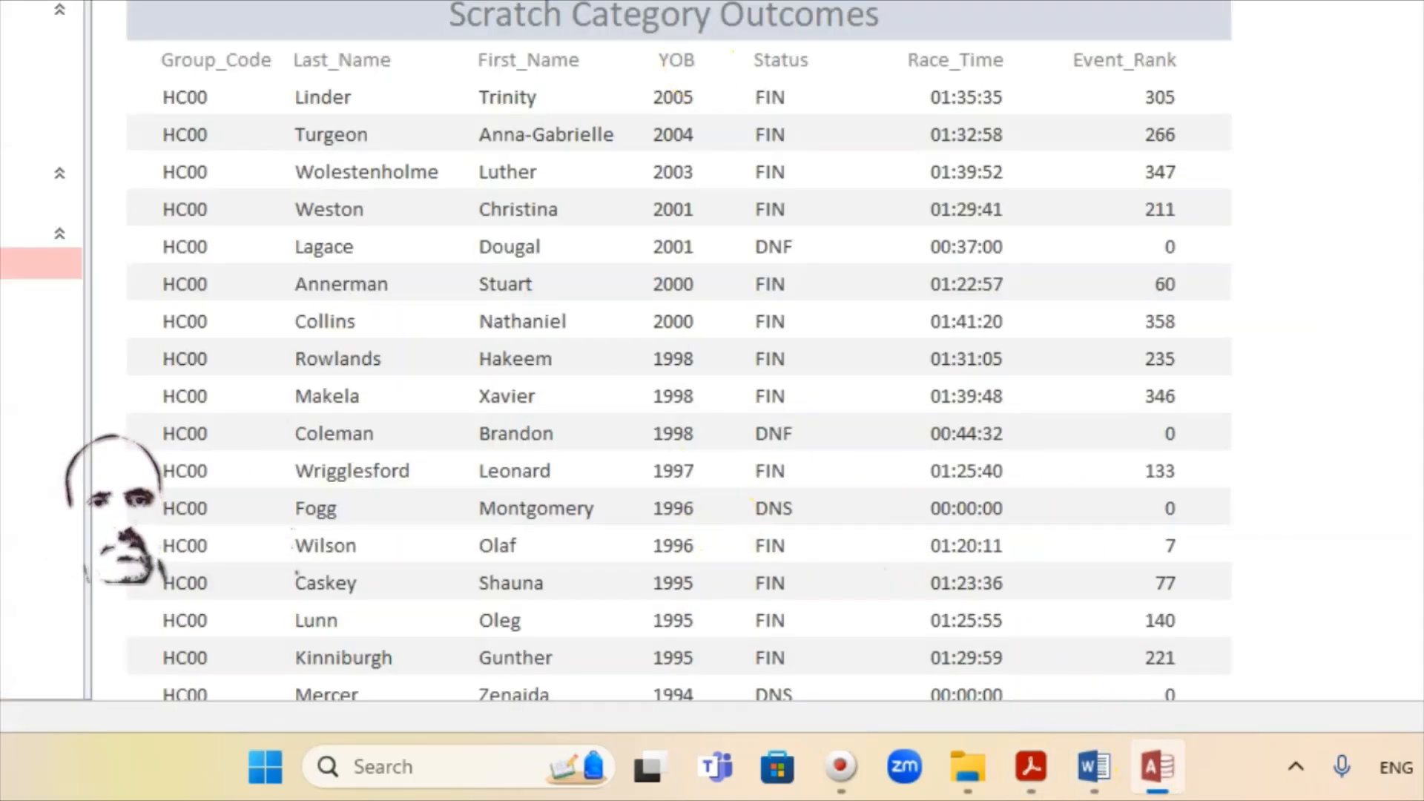
{"action": "right_click", "coordinate": [265, 1]}
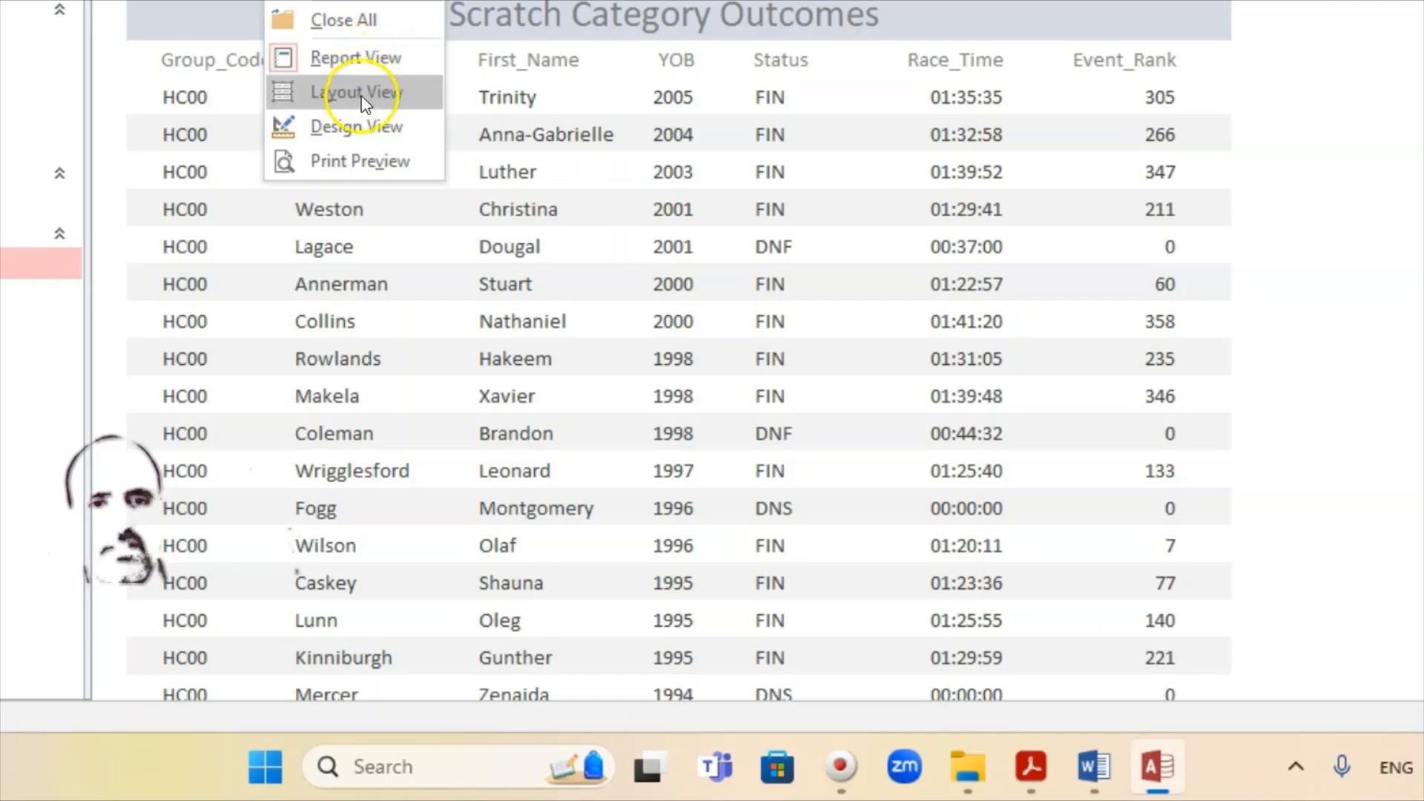
{"action": "left_click", "coordinate": [359, 126]}
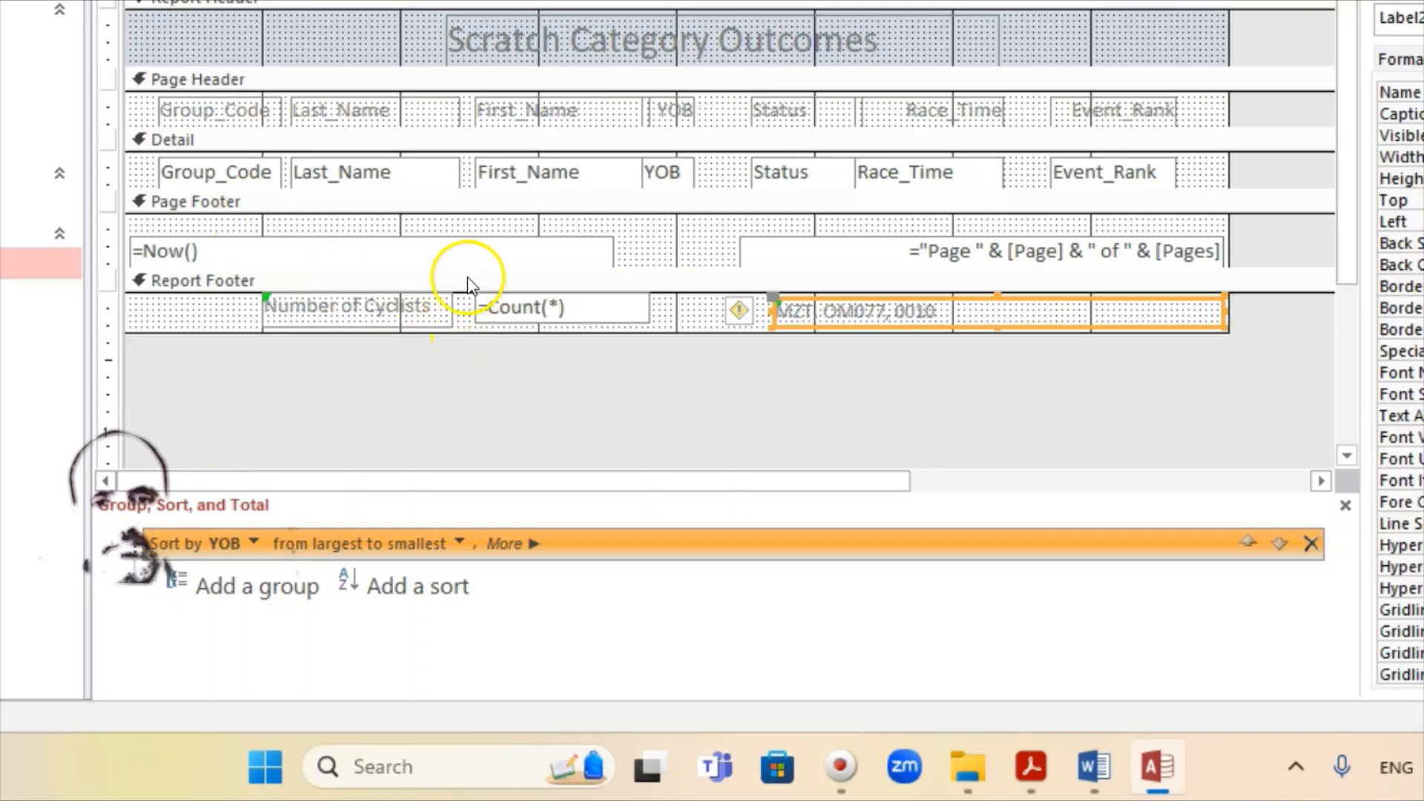
{"action": "key", "text": "super+shift+s"}
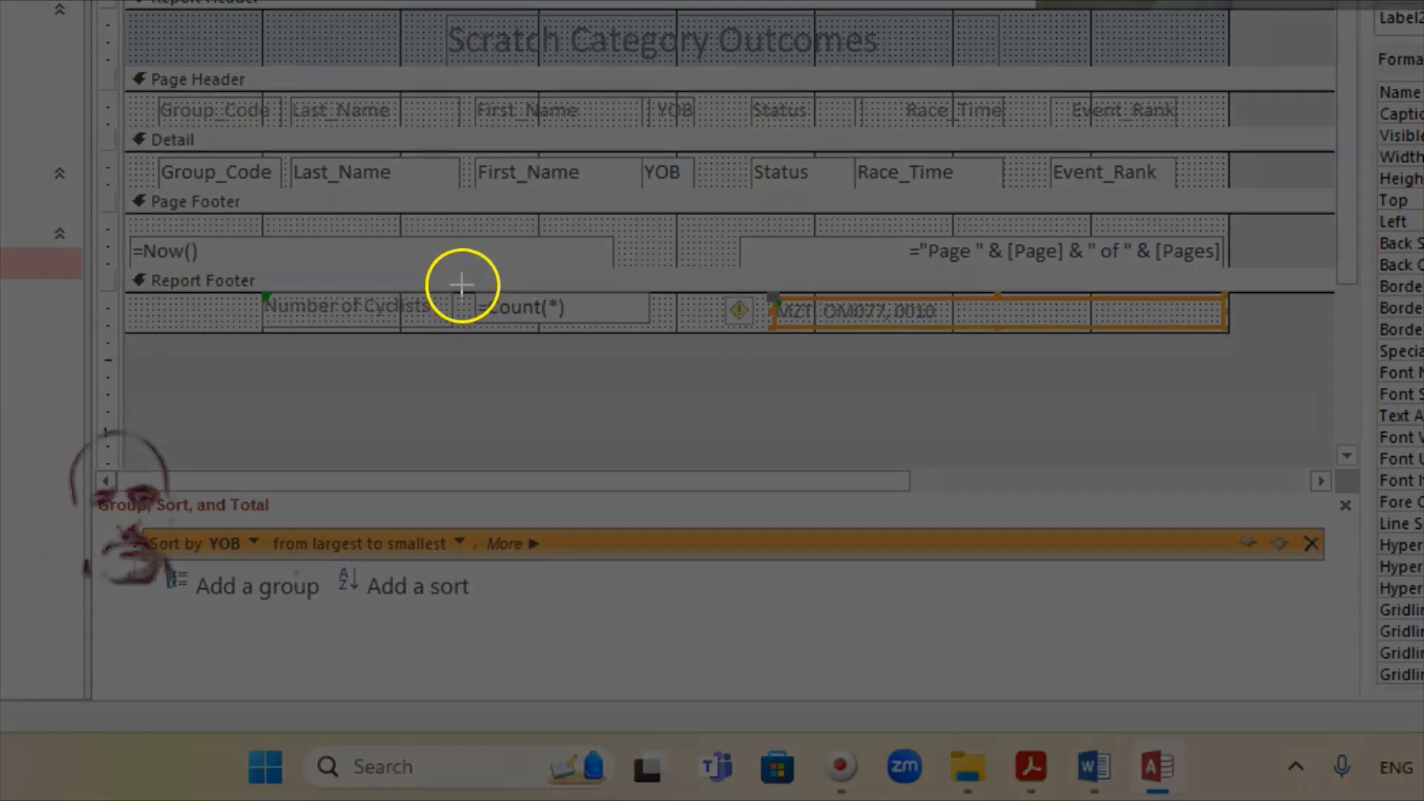
{"action": "left_click_drag", "start_coordinate": [462, 273], "coordinate": [675, 345]}
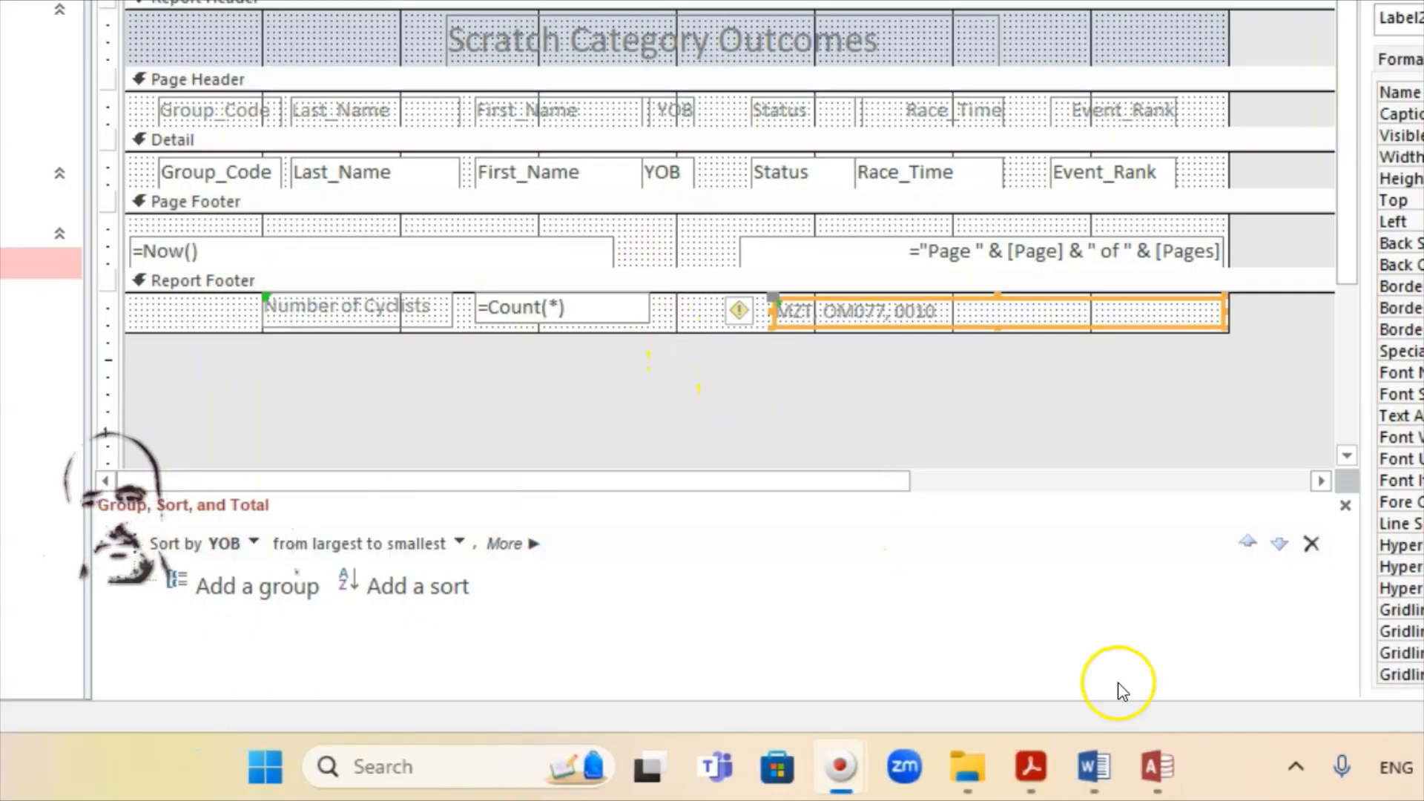
Step: Paste the =Count(*) screenshot as a picture under 'Step 20 evidence:' in Word
{"action": "left_click", "coordinate": [1094, 770]}
{"action": "scroll", "coordinate": [490, 332], "scroll_direction": "up", "scroll_amount": 5}
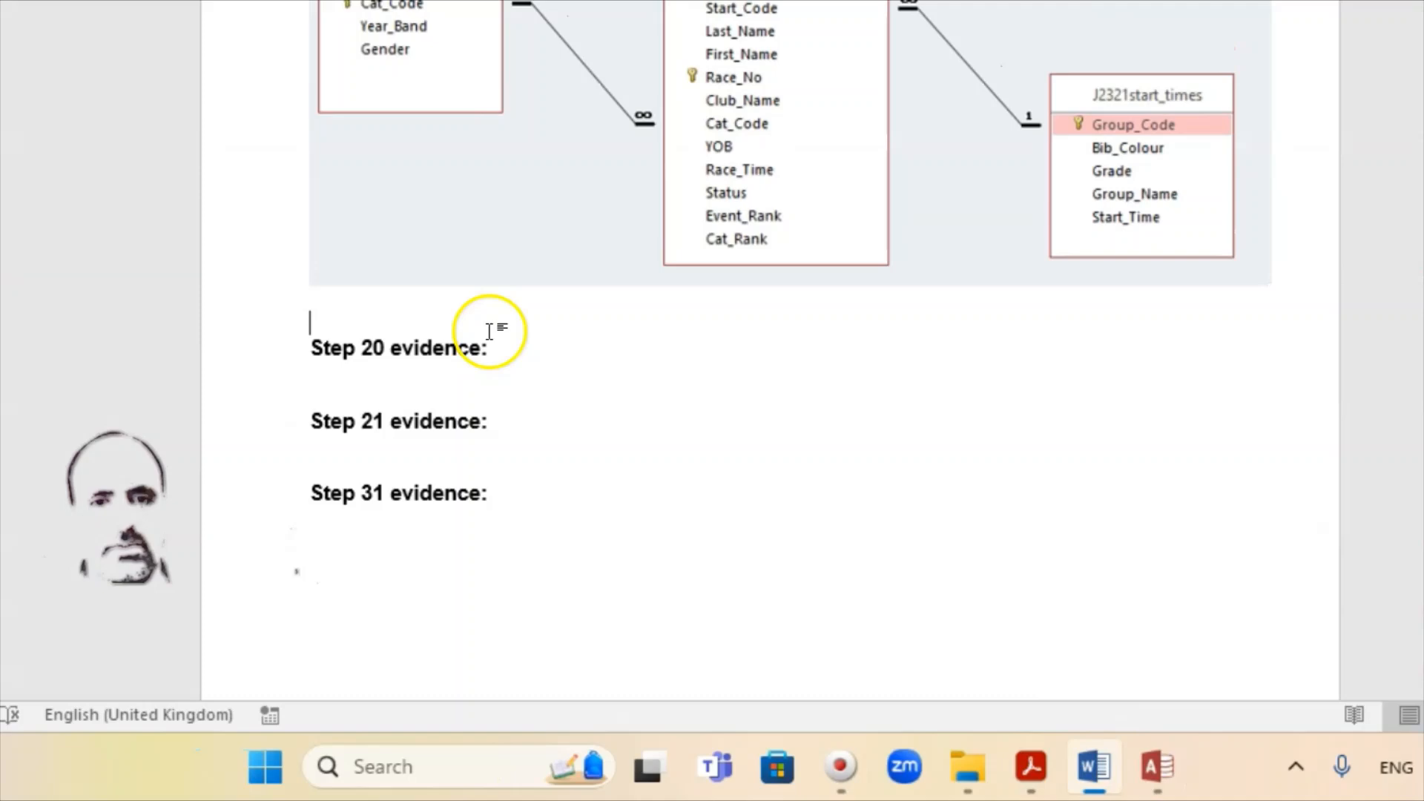
{"action": "left_click", "coordinate": [378, 384]}
{"action": "left_click", "coordinate": [1024, 769]}
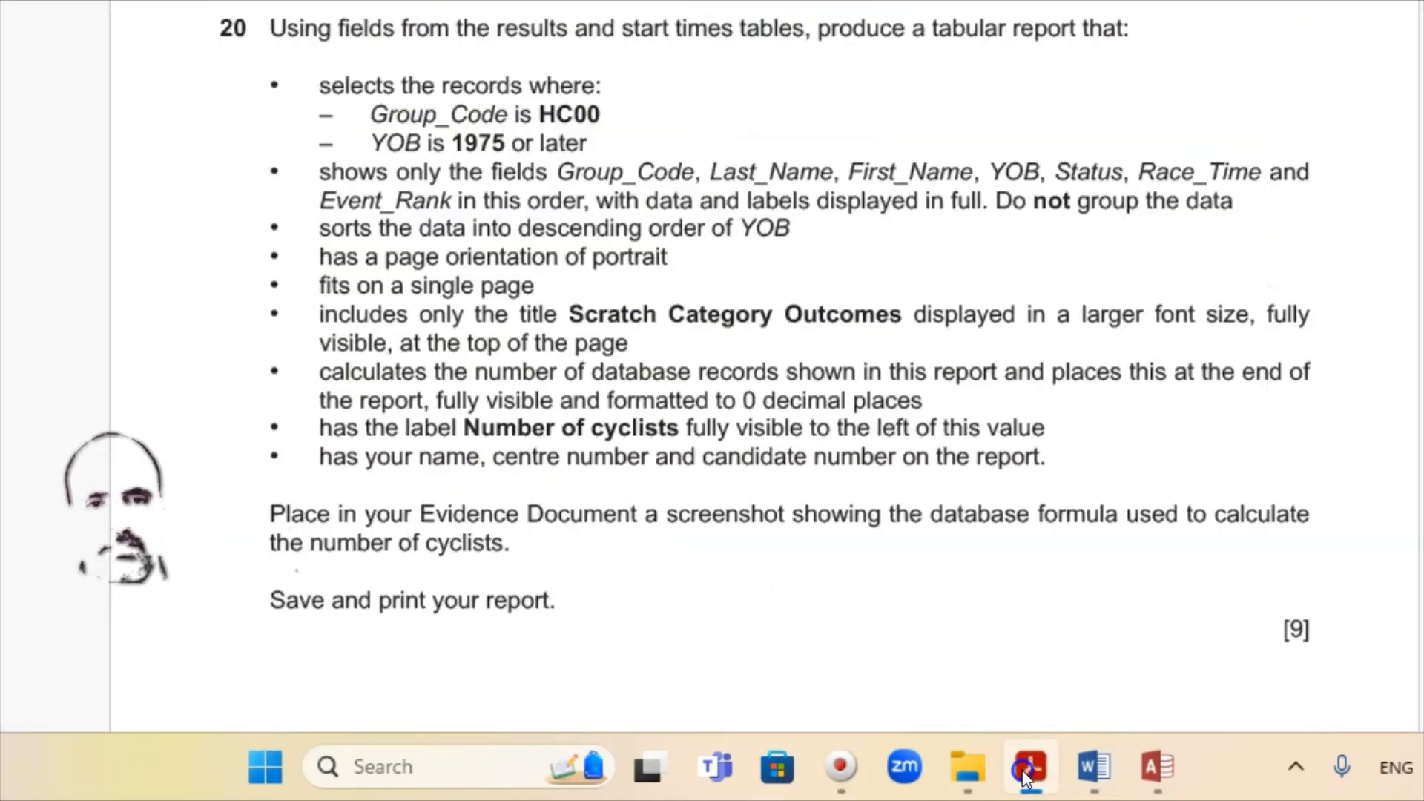
{"action": "left_click", "coordinate": [1023, 770]}
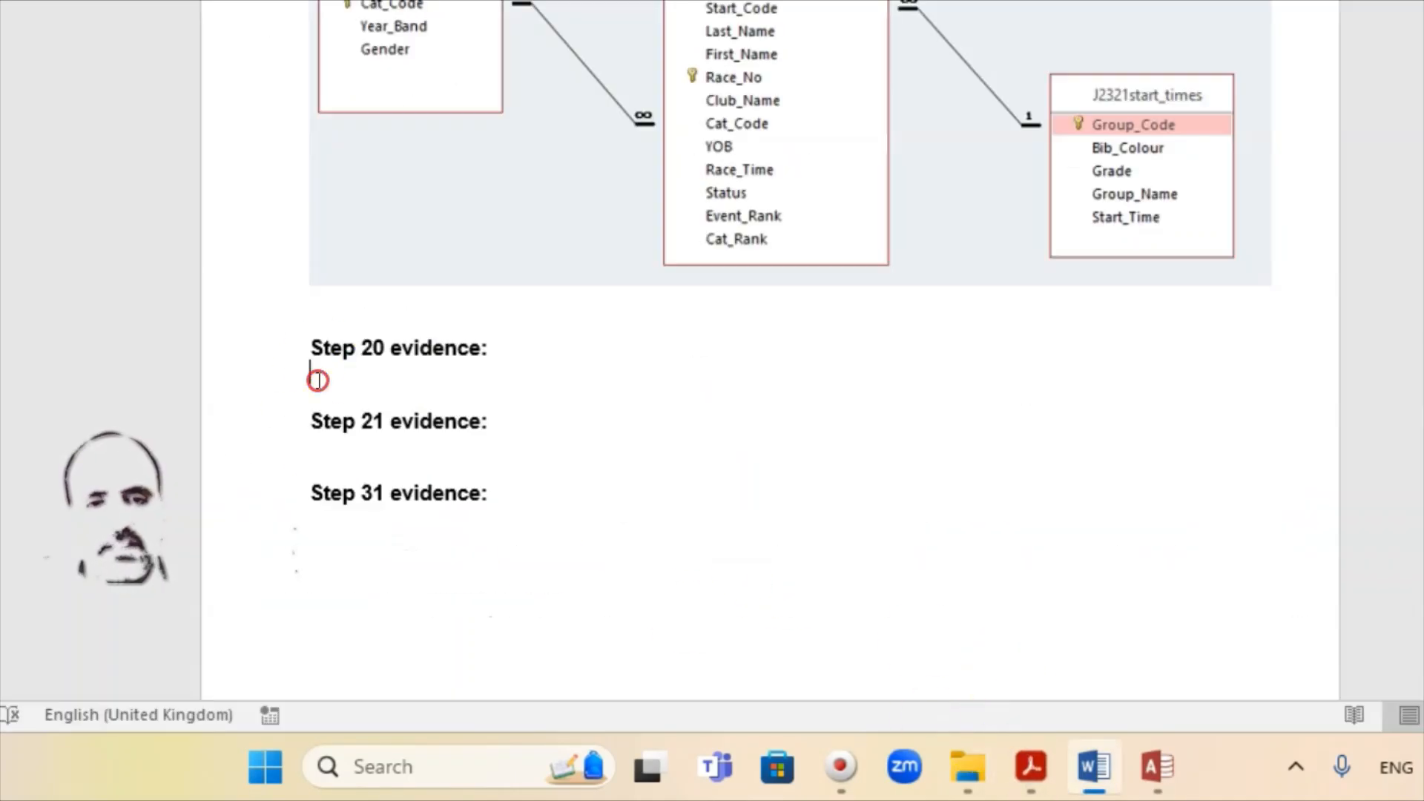
{"action": "right_click", "coordinate": [368, 382]}
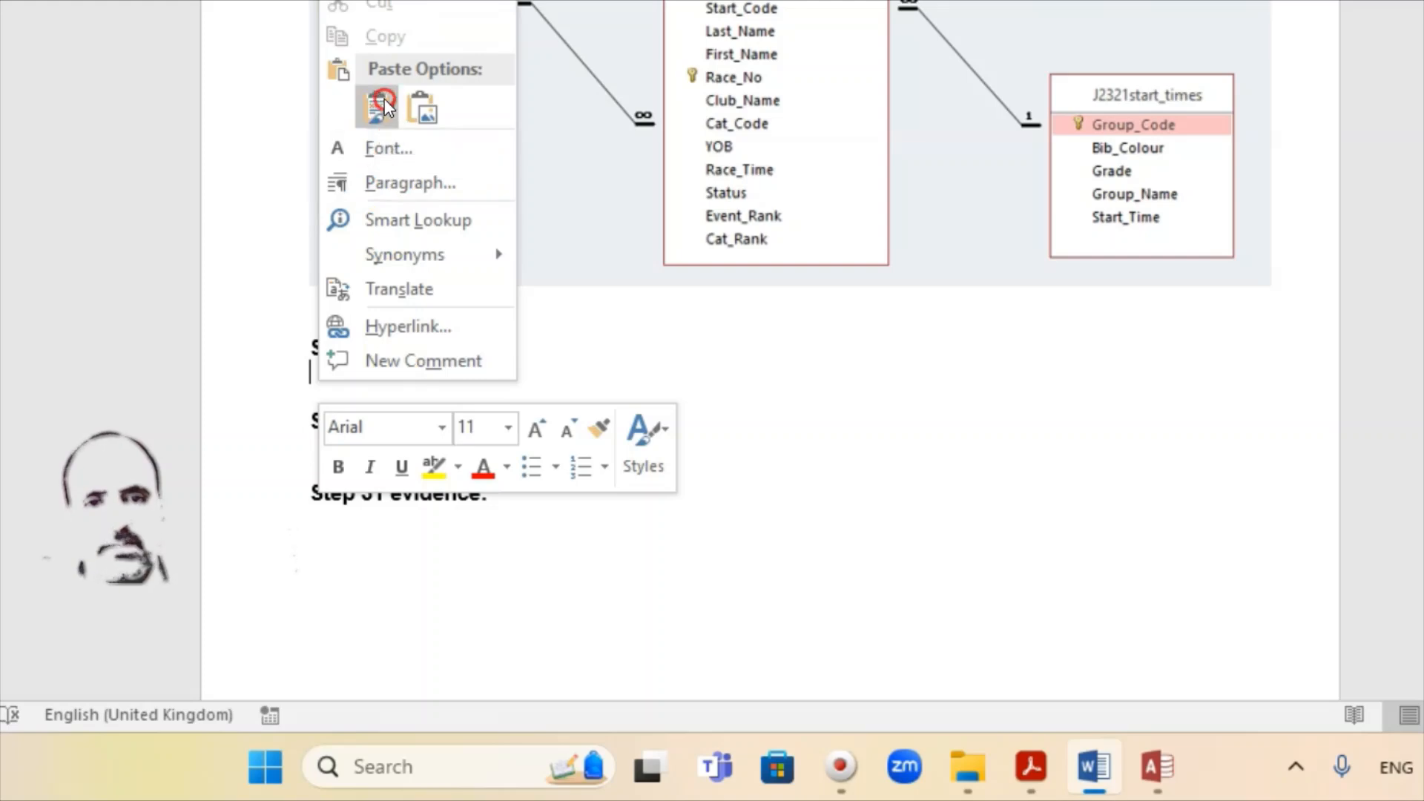
{"action": "left_click", "coordinate": [380, 102]}
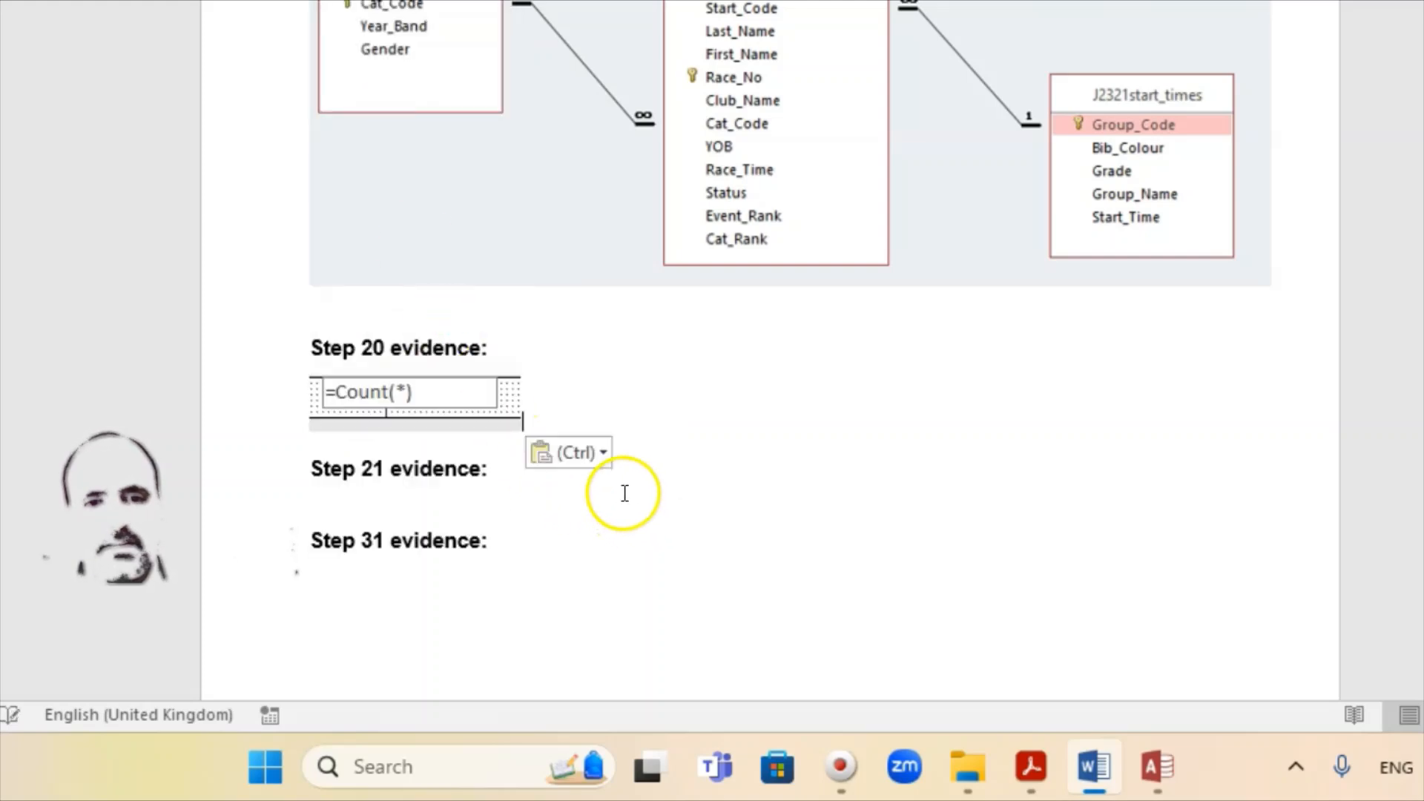
Step: Enlarge the pasted formula picture by dragging its corner handle
{"action": "left_click", "coordinate": [467, 408]}
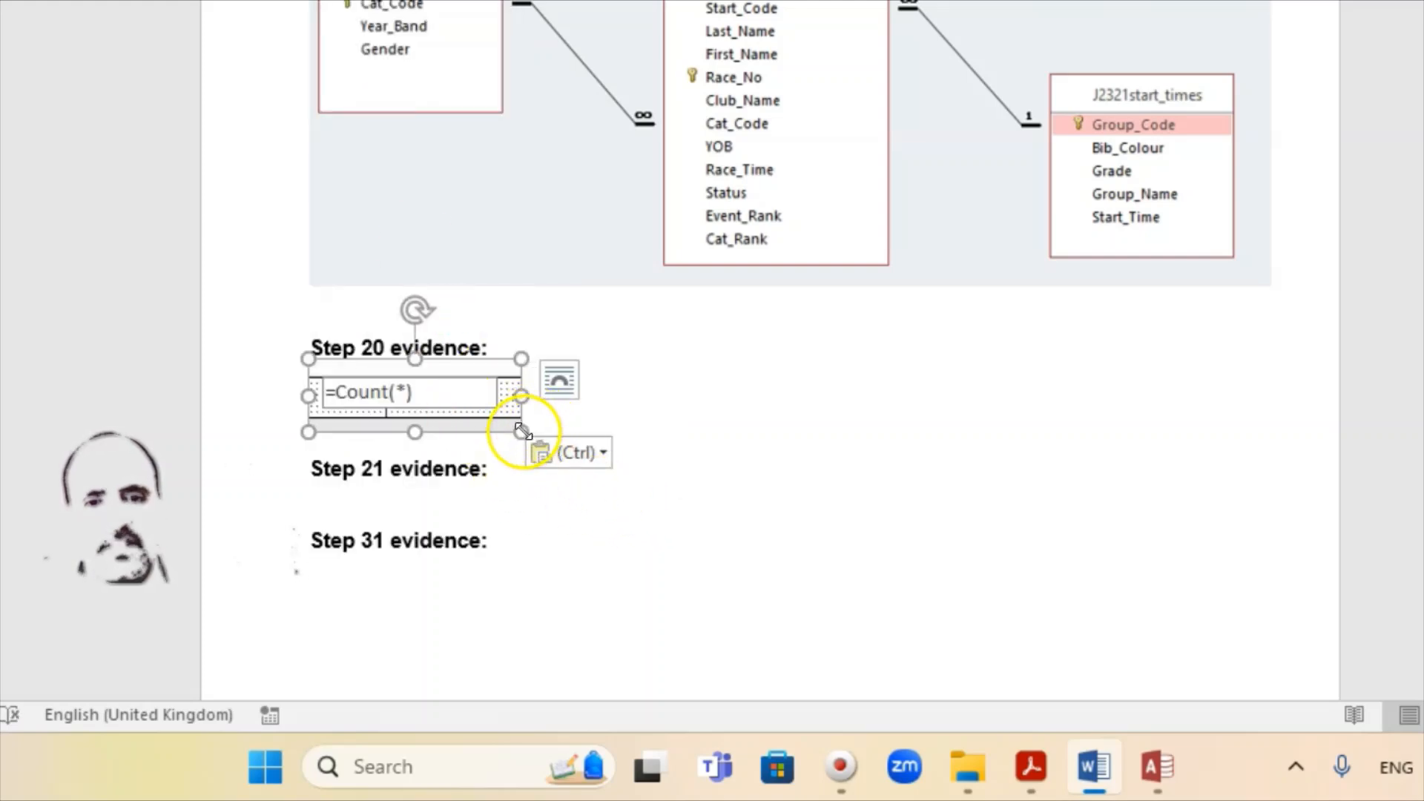
{"action": "left_click_drag", "start_coordinate": [534, 449], "coordinate": [660, 480]}
{"action": "left_click", "coordinate": [871, 516]}
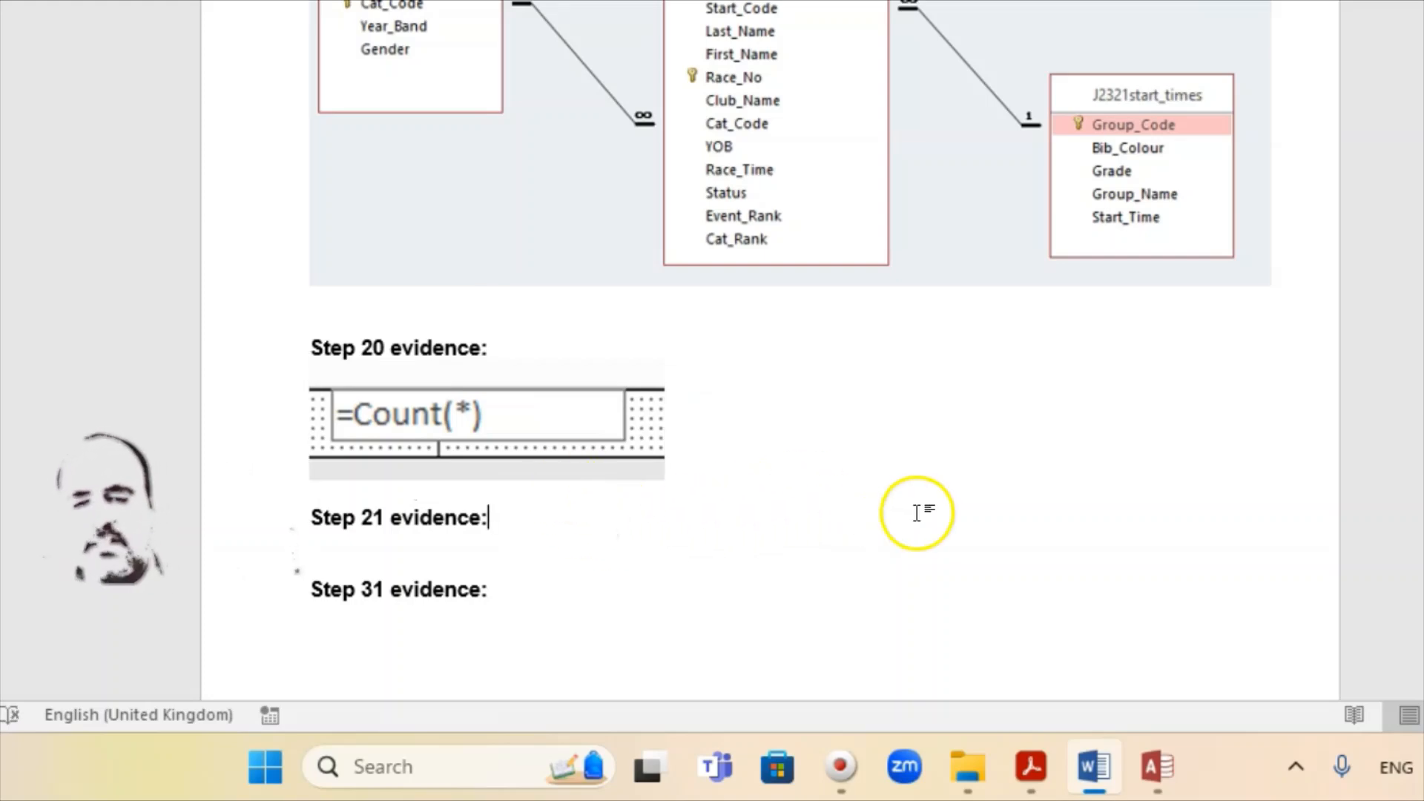
{"action": "left_click", "coordinate": [1085, 760]}
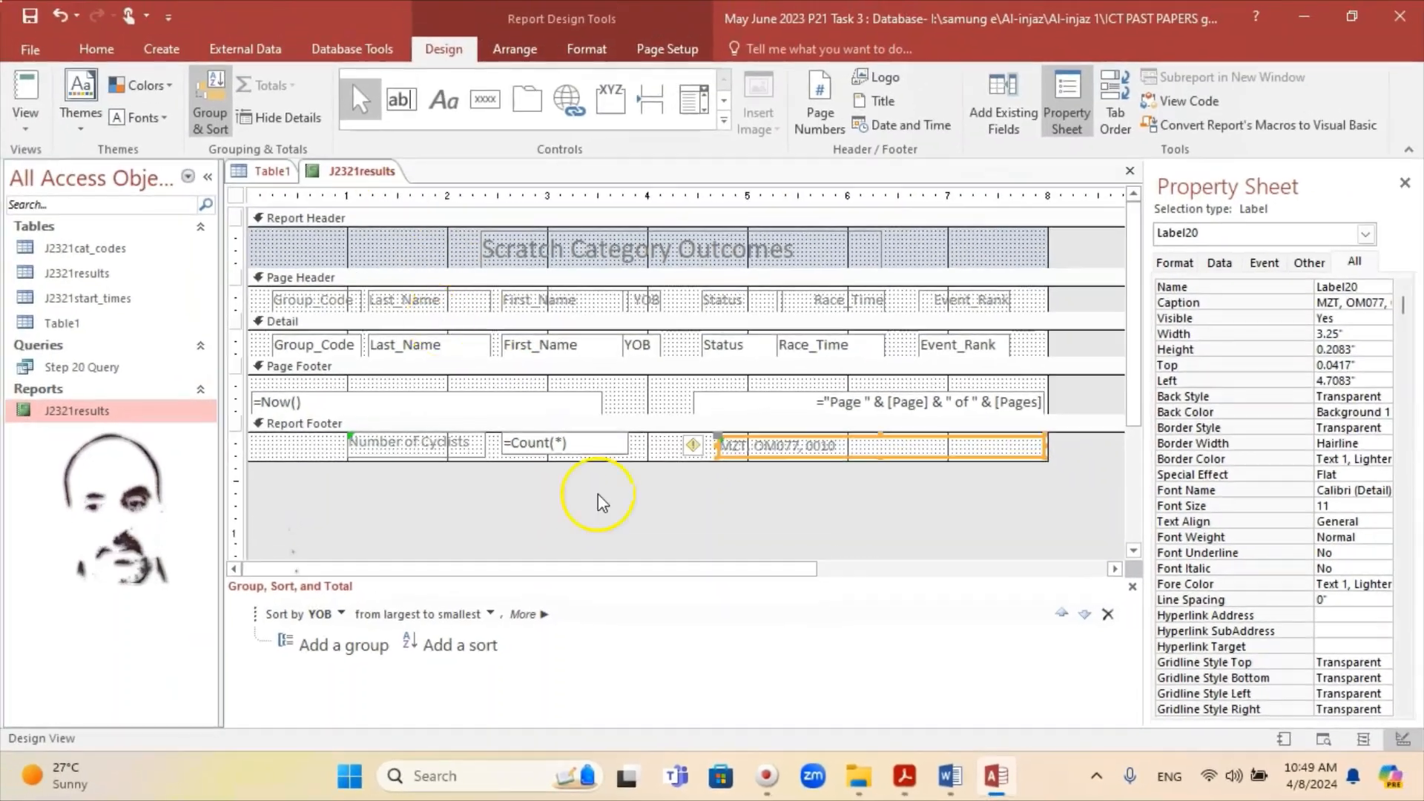
Step: Re-read the question PDF, then switch the Scratch Category Outcomes report to Report View
{"action": "left_click", "coordinate": [1158, 768]}
{"action": "left_click", "coordinate": [996, 775]}
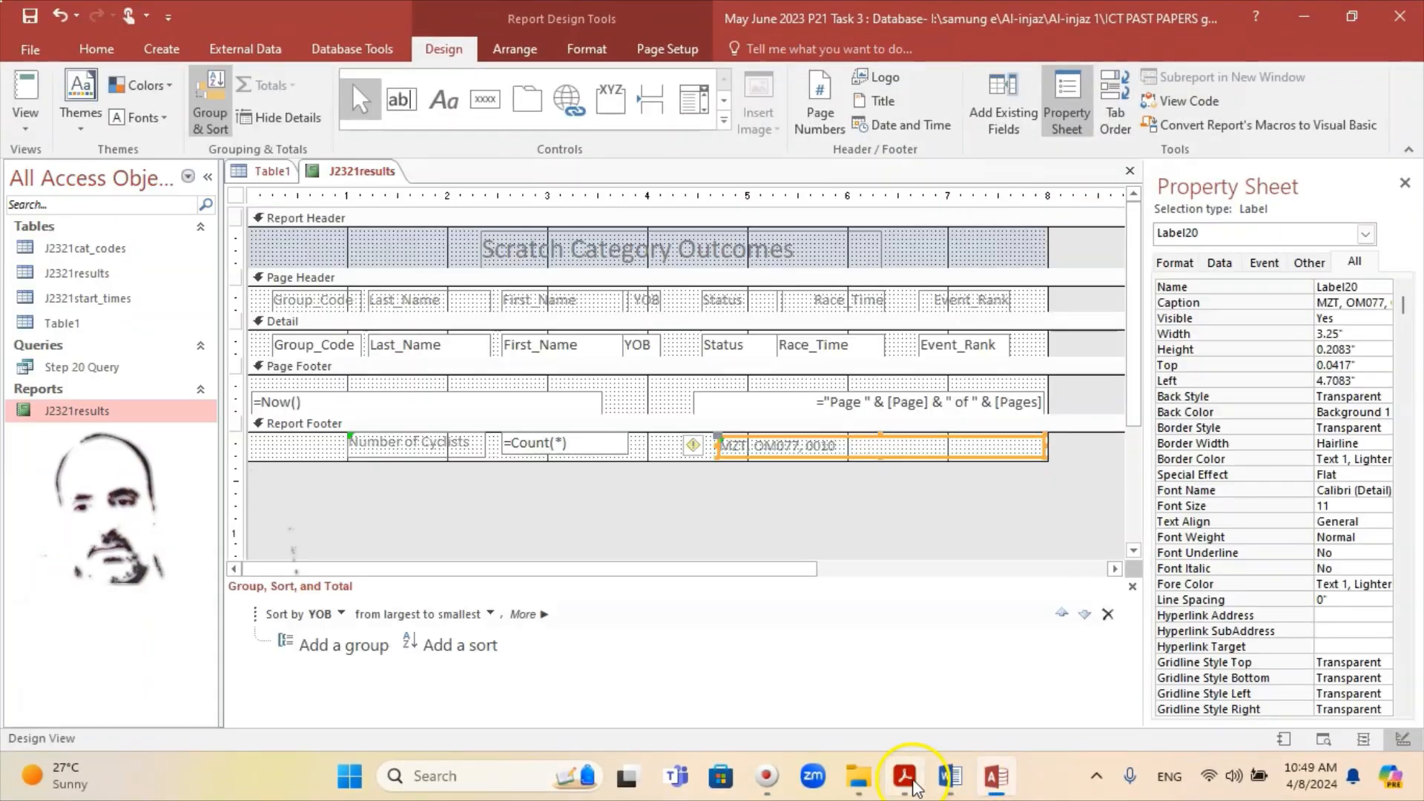
{"action": "left_click", "coordinate": [905, 776]}
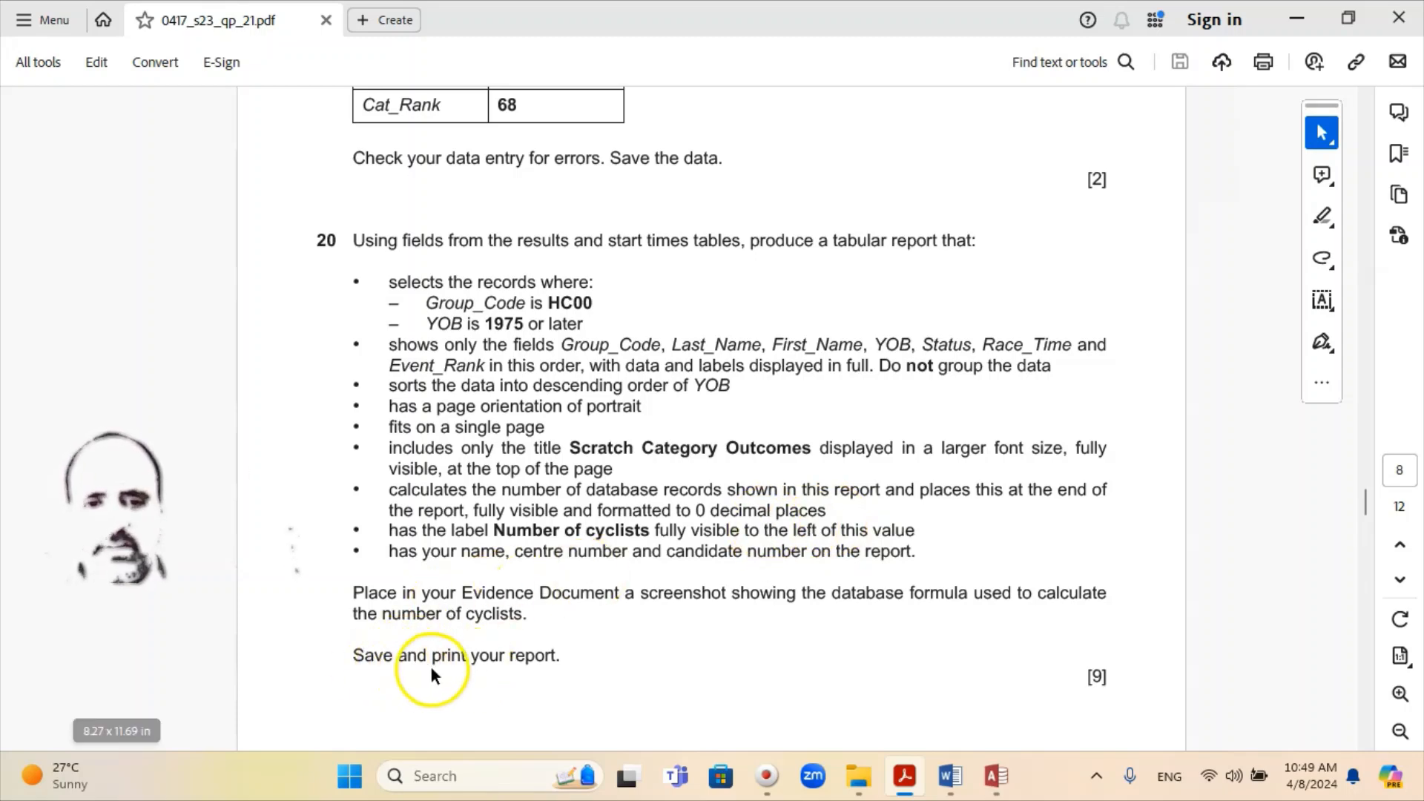
{"action": "left_click", "coordinate": [996, 776]}
{"action": "right_click", "coordinate": [342, 170]}
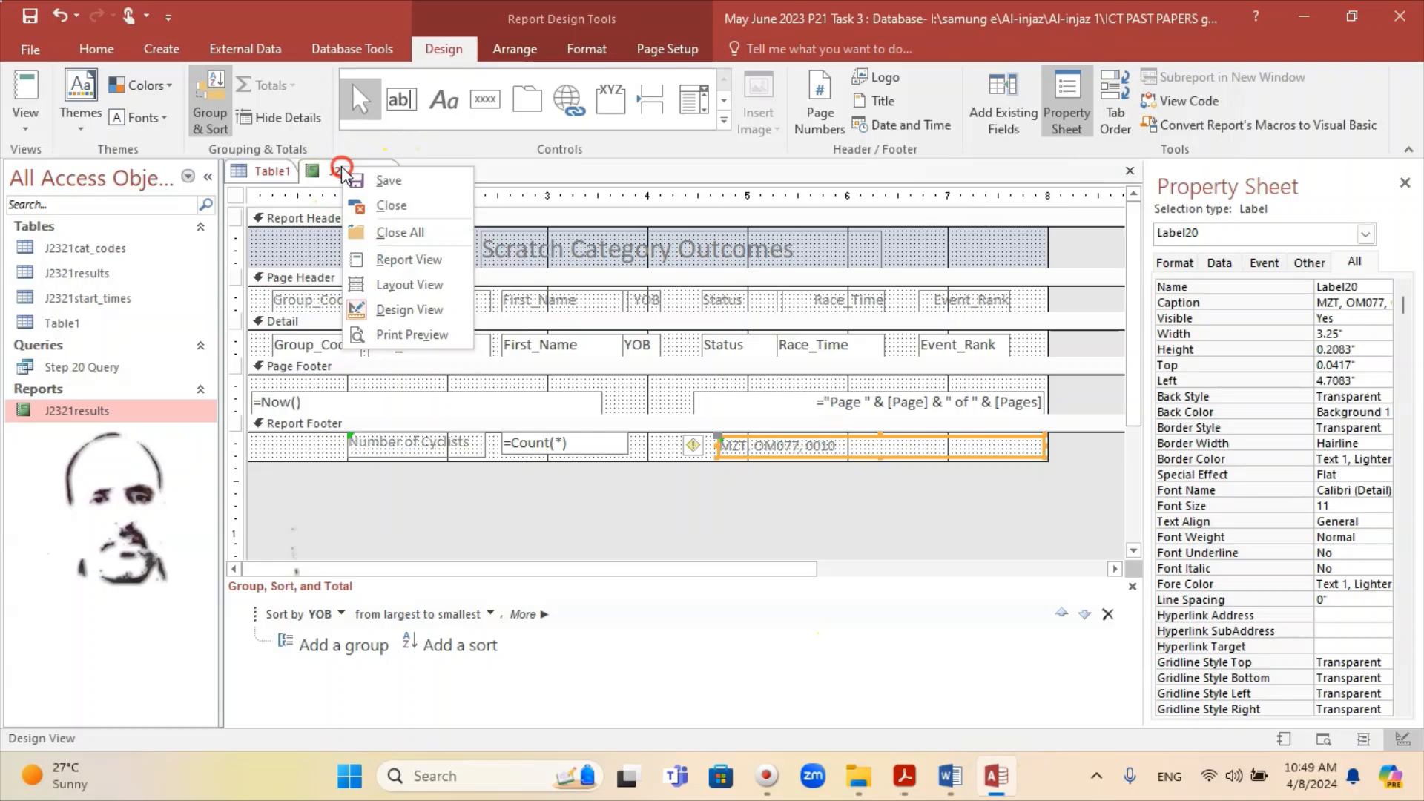
{"action": "left_click", "coordinate": [385, 257]}
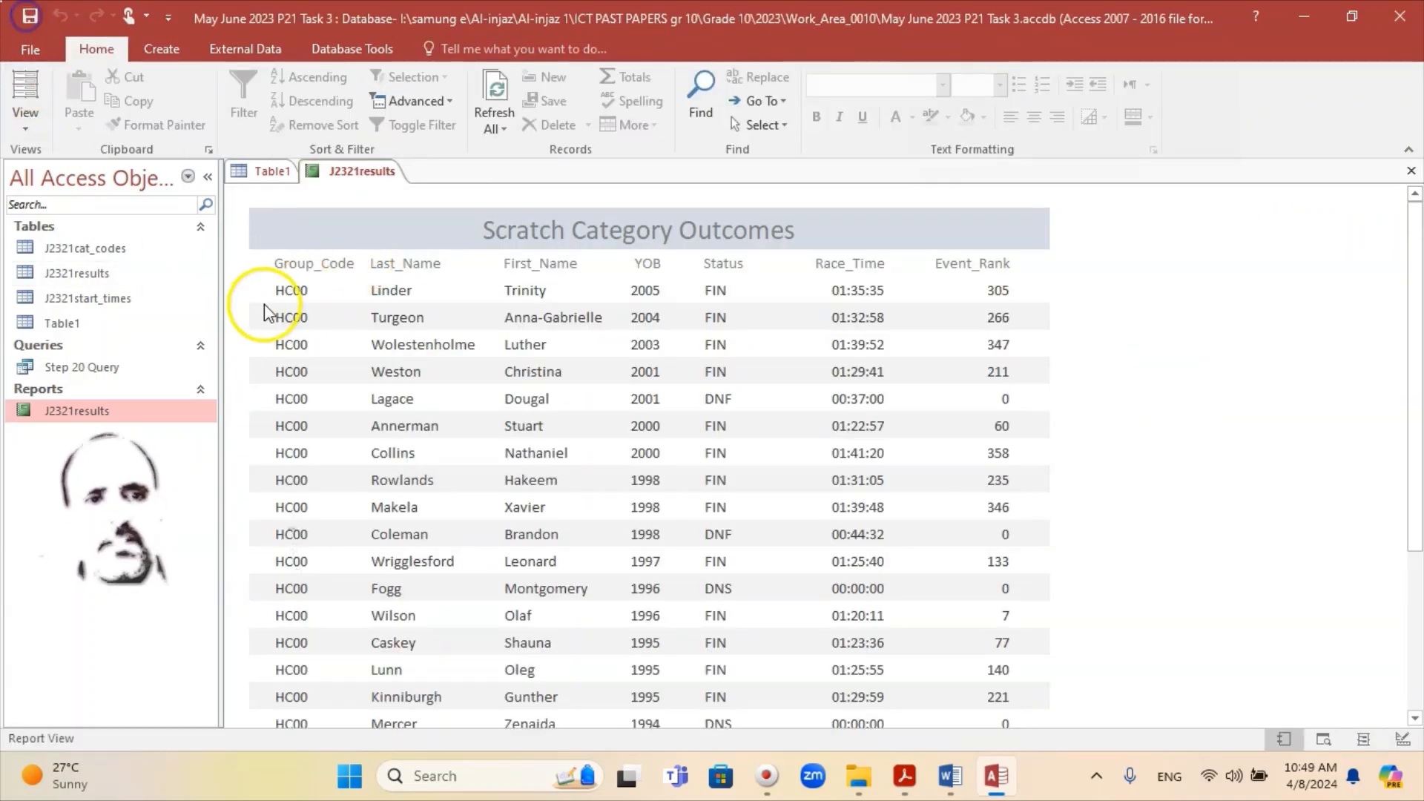
Step: Open Print Preview of the report and check the footer showing 32 cyclists
{"action": "left_click", "coordinate": [30, 52]}
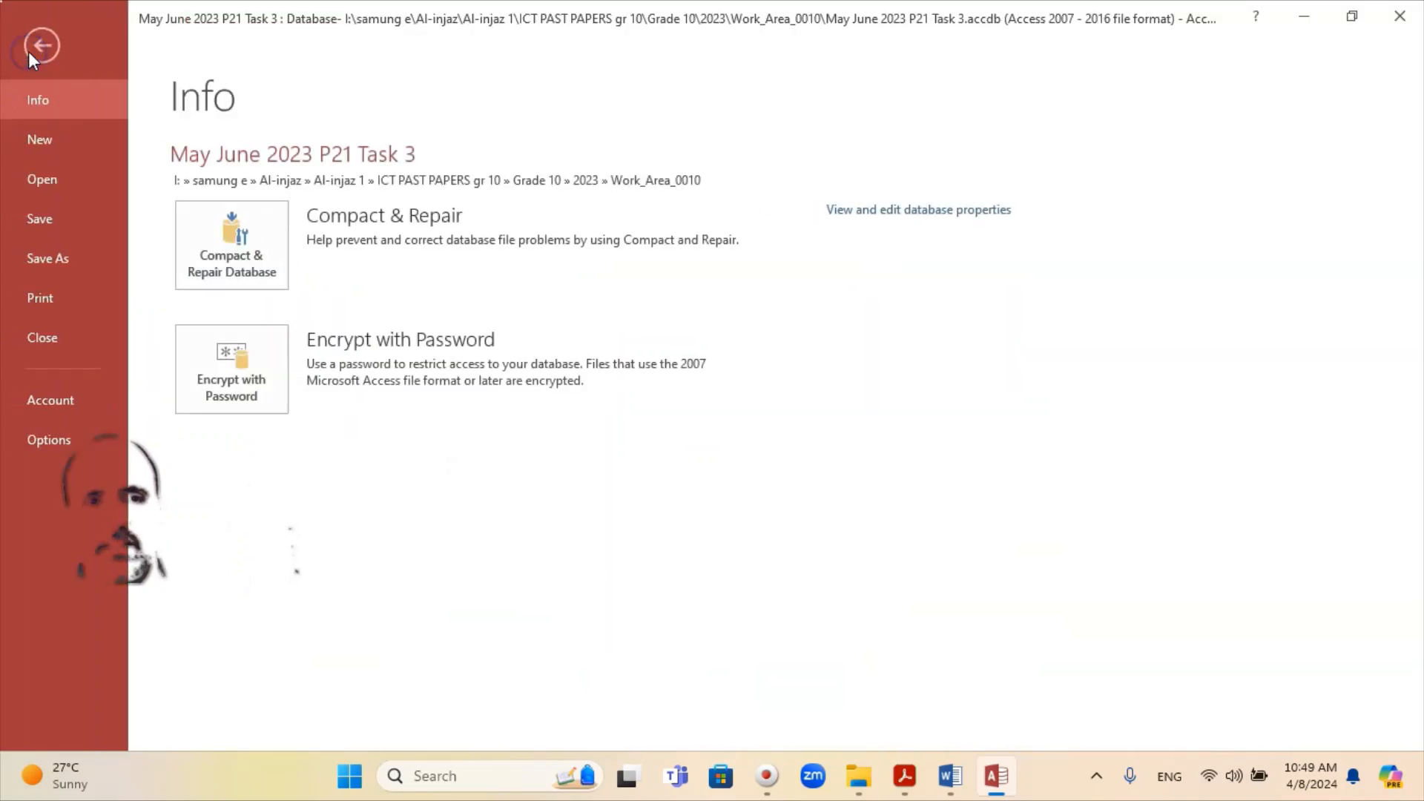
{"action": "left_click", "coordinate": [73, 297]}
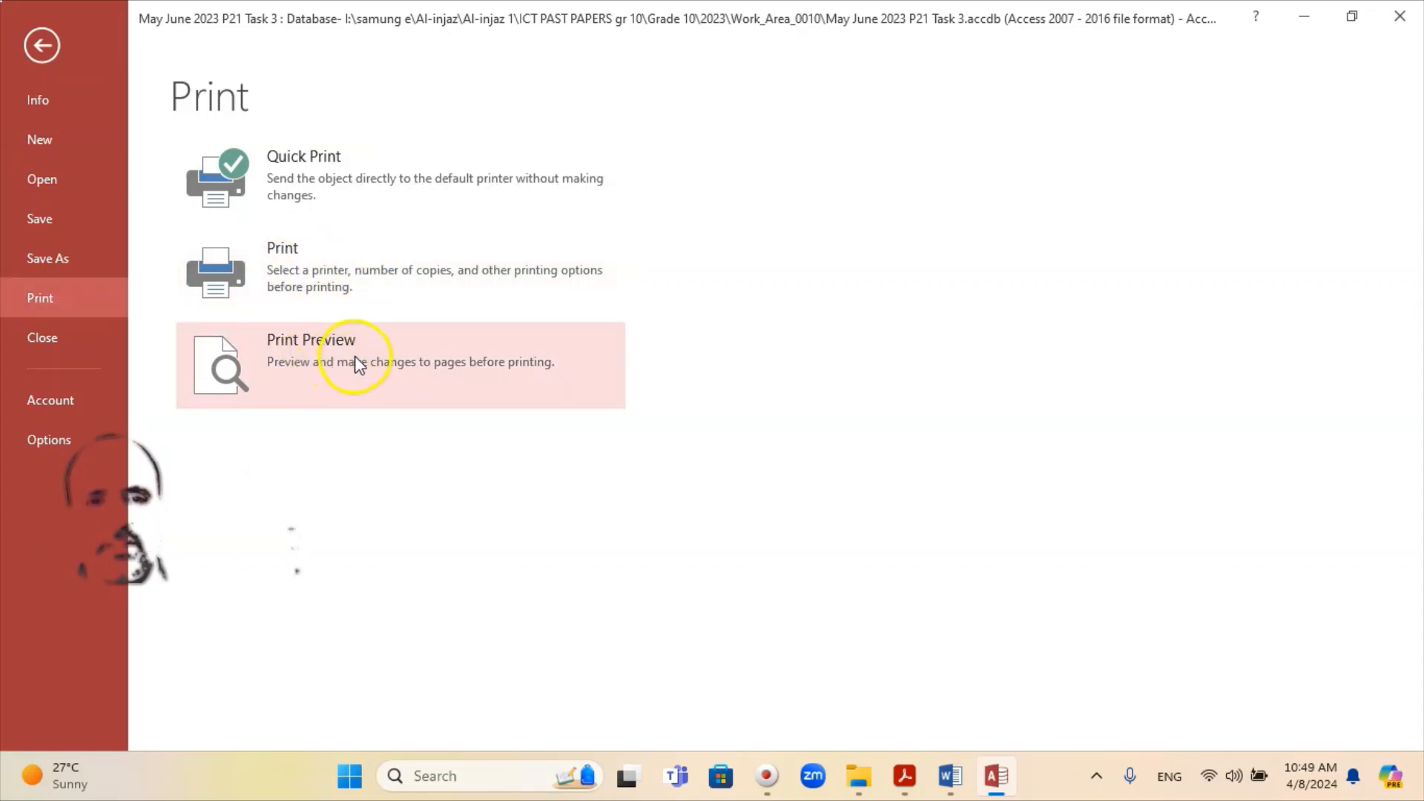
{"action": "left_click", "coordinate": [375, 370]}
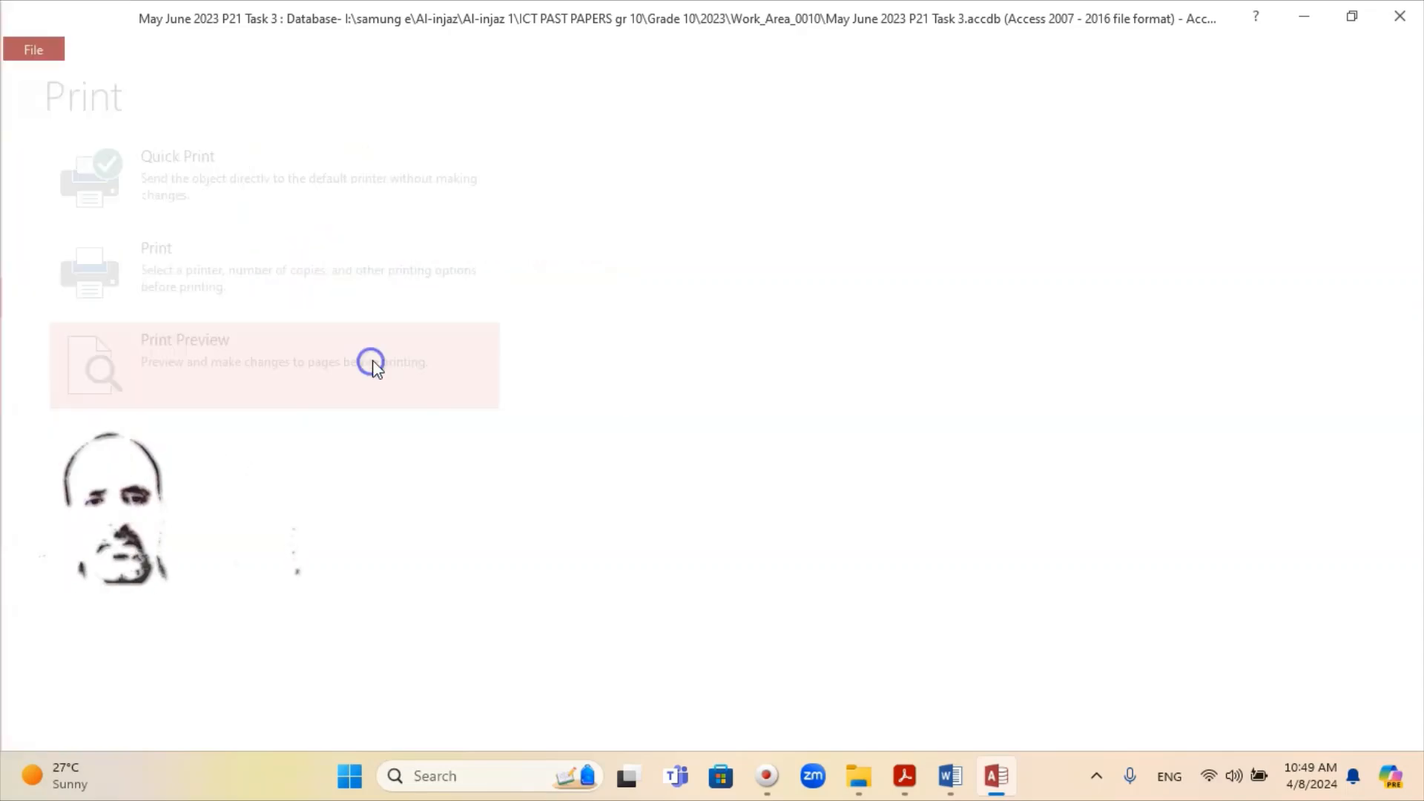
{"action": "scroll", "coordinate": [771, 400], "scroll_direction": "down", "scroll_amount": 5}
{"action": "scroll", "coordinate": [777, 395], "scroll_direction": "down", "scroll_amount": 6}
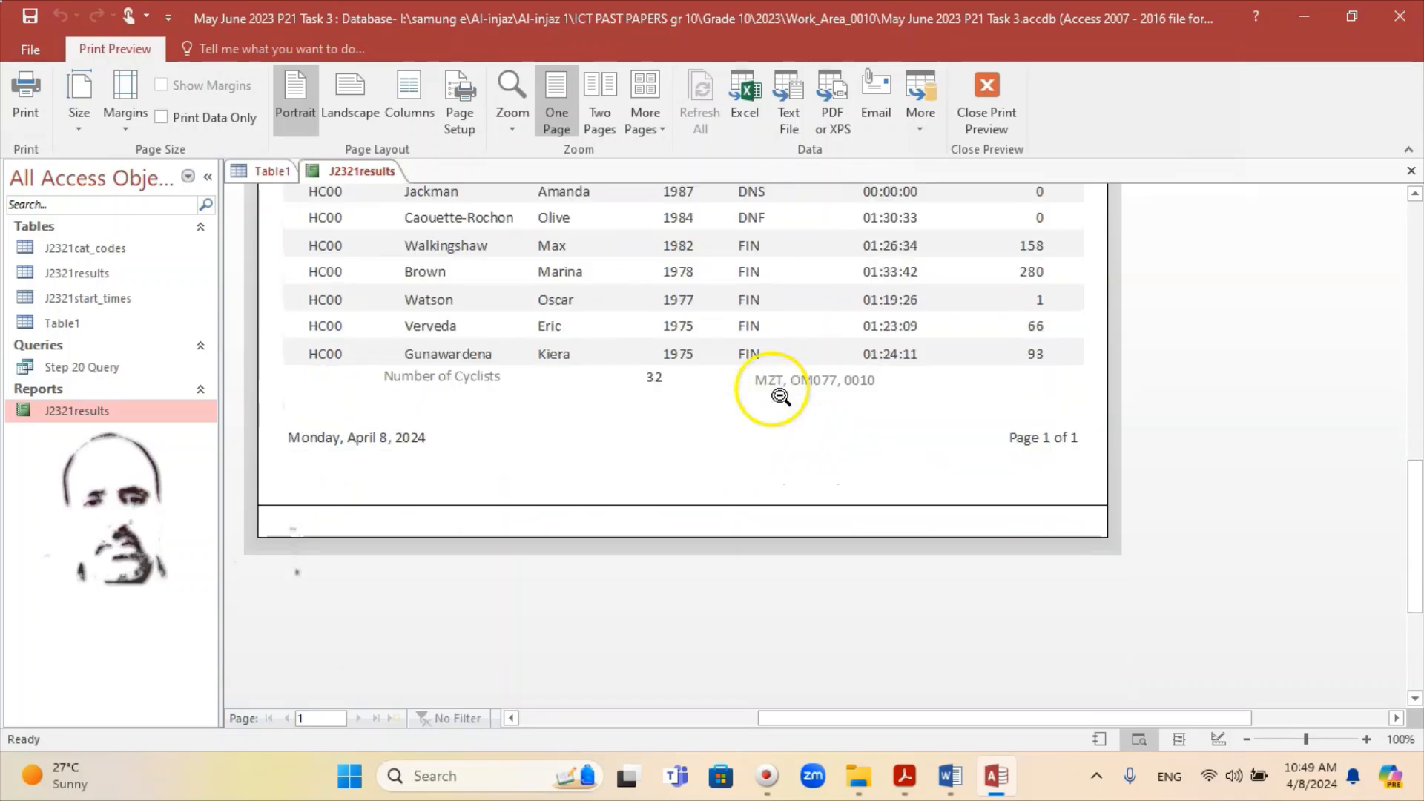
{"action": "scroll", "coordinate": [779, 397], "scroll_direction": "up", "scroll_amount": 4}
{"action": "scroll", "coordinate": [777, 398], "scroll_direction": "up", "scroll_amount": 10}
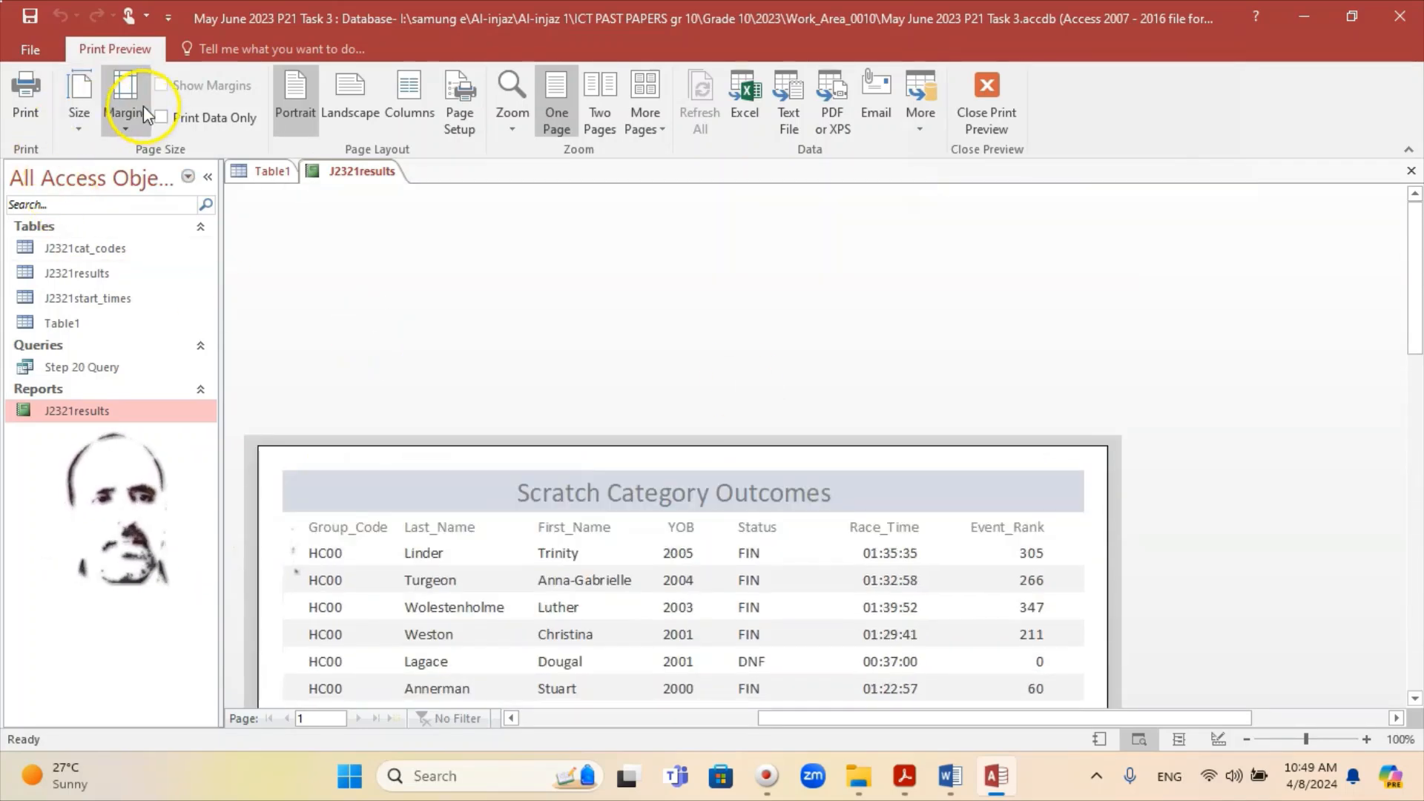
Step: In the Print dialog, select the HP DJ 2130 series printer
{"action": "left_click", "coordinate": [26, 114]}
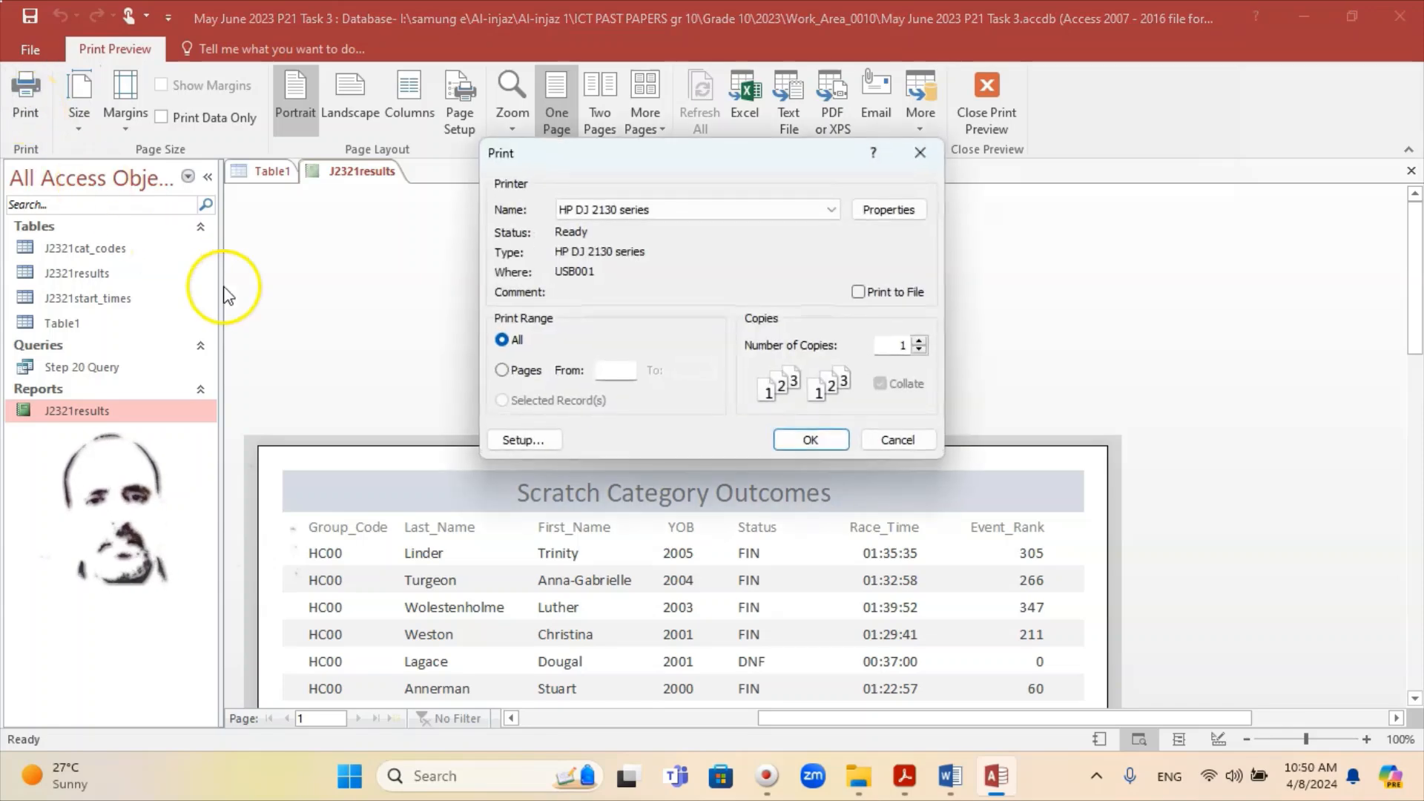
{"action": "left_click", "coordinate": [830, 213]}
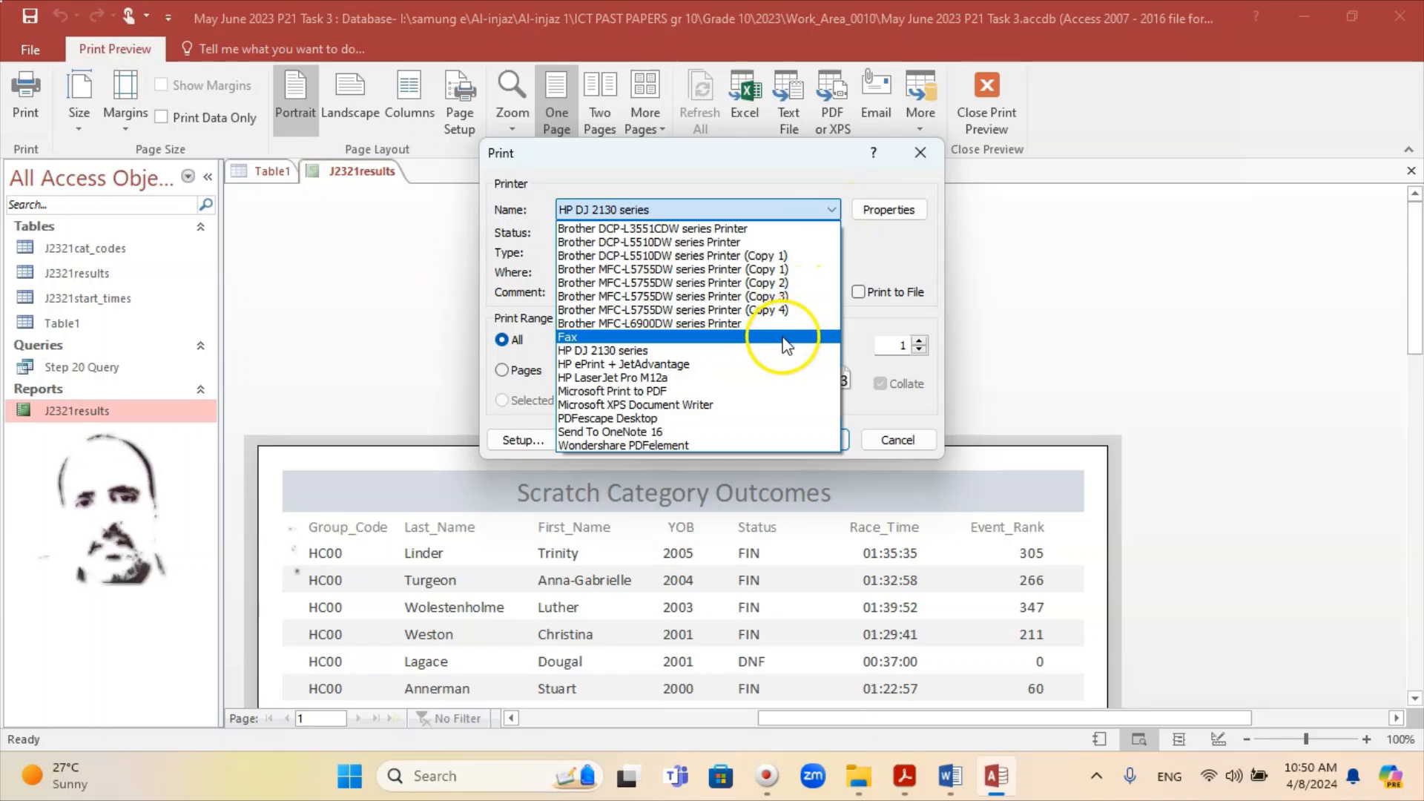
{"action": "left_click", "coordinate": [775, 350]}
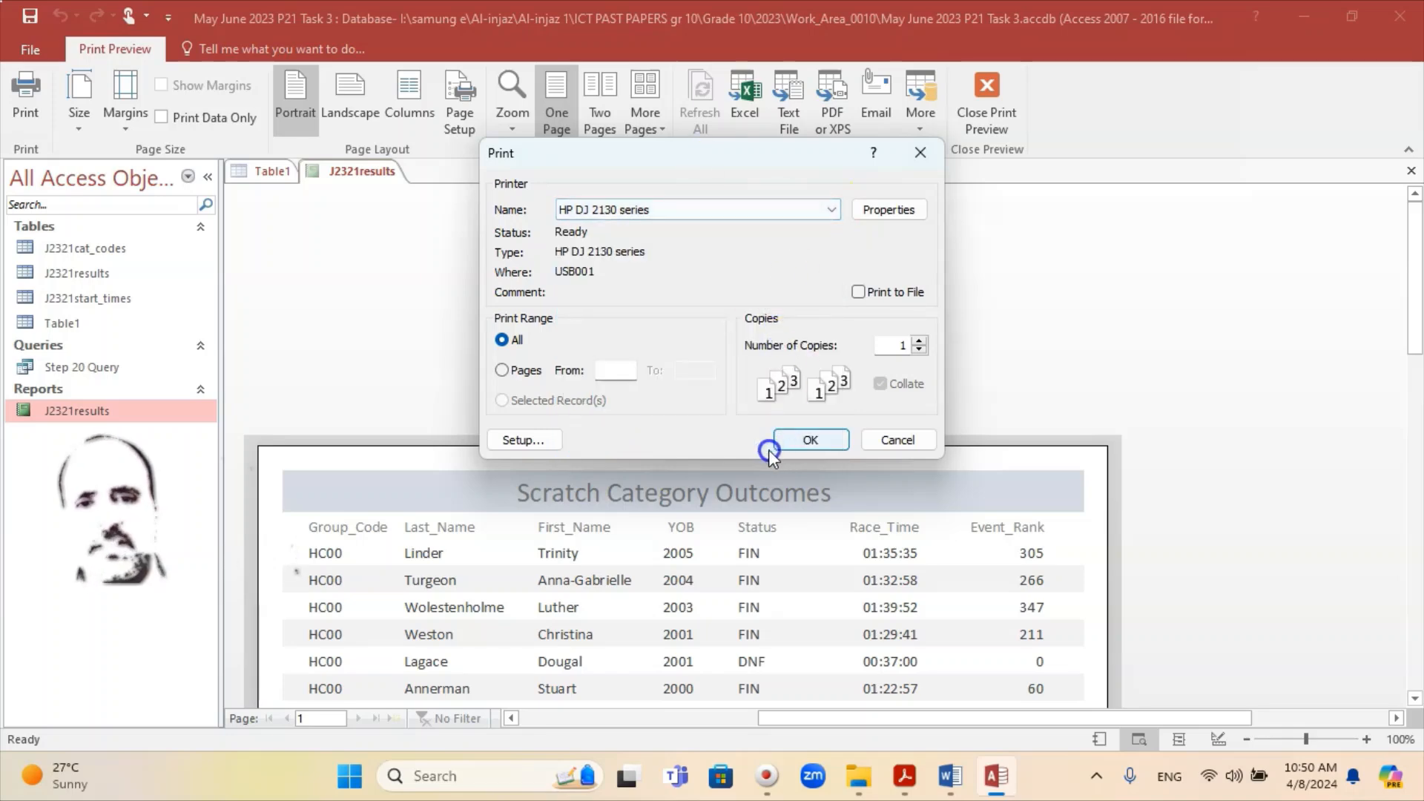